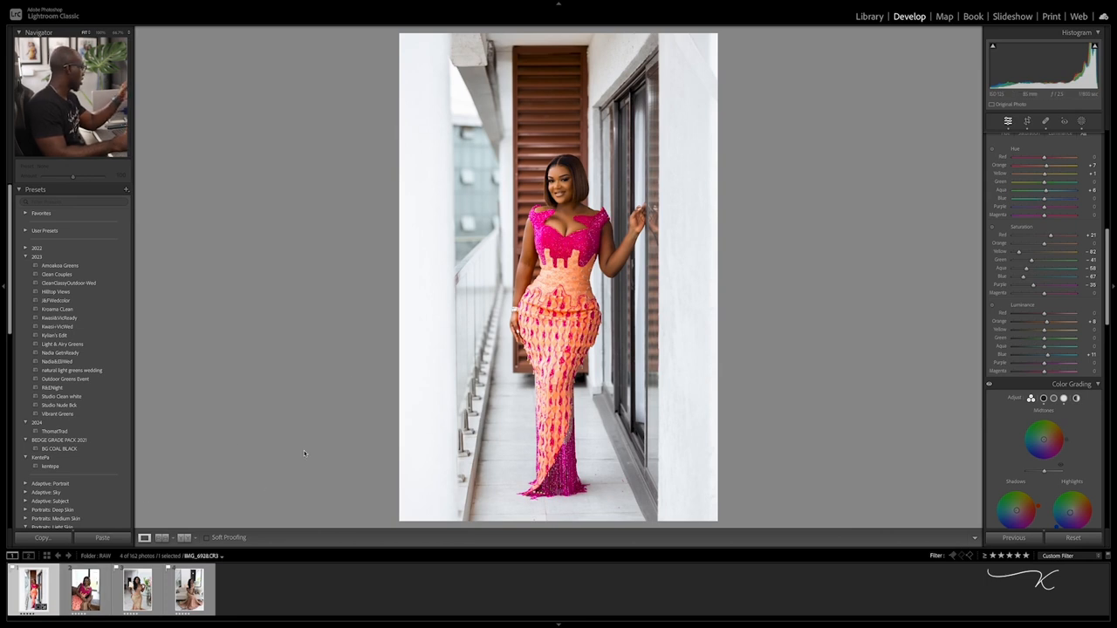
# - Return to the photo of the standing woman in the pink and orange dress and reset all its develop edits
pyautogui.click(189, 589)
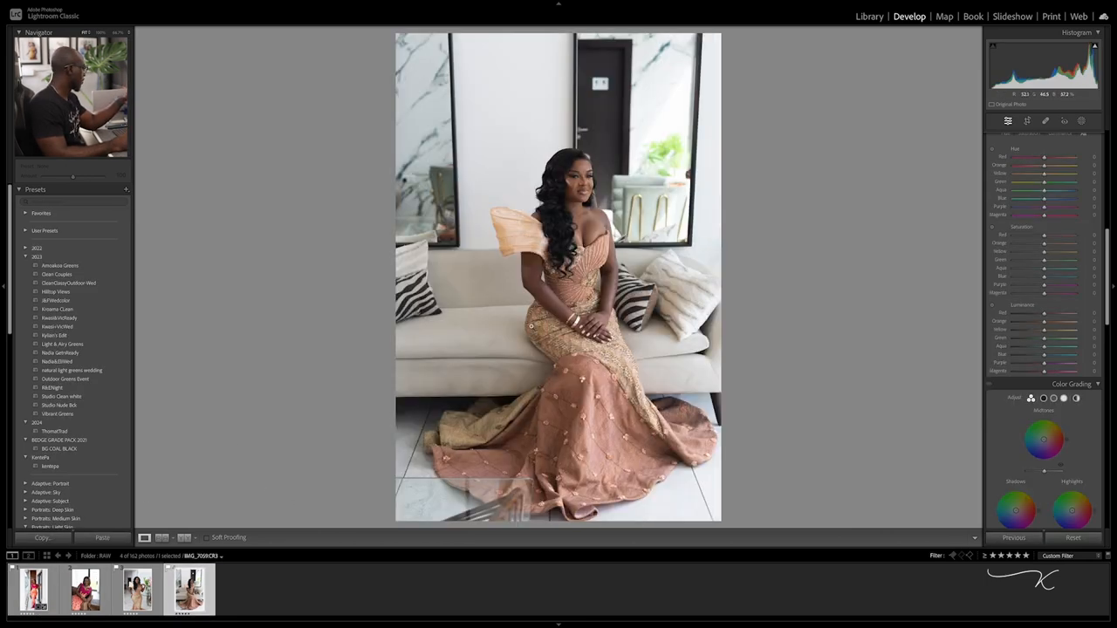
pyautogui.click(33, 589)
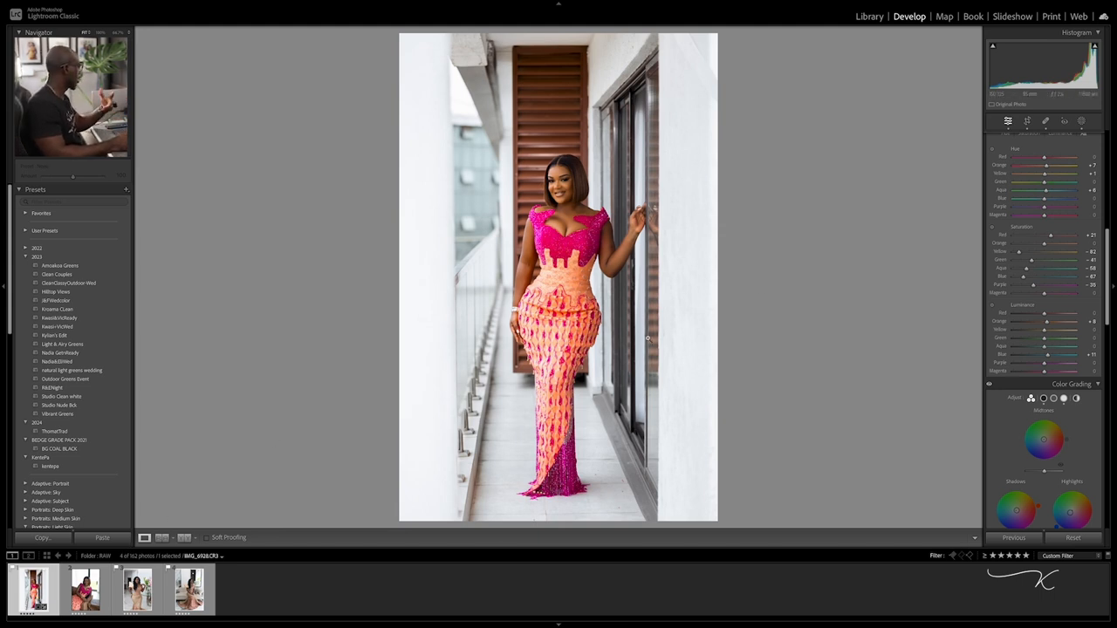
pyautogui.click(1073, 539)
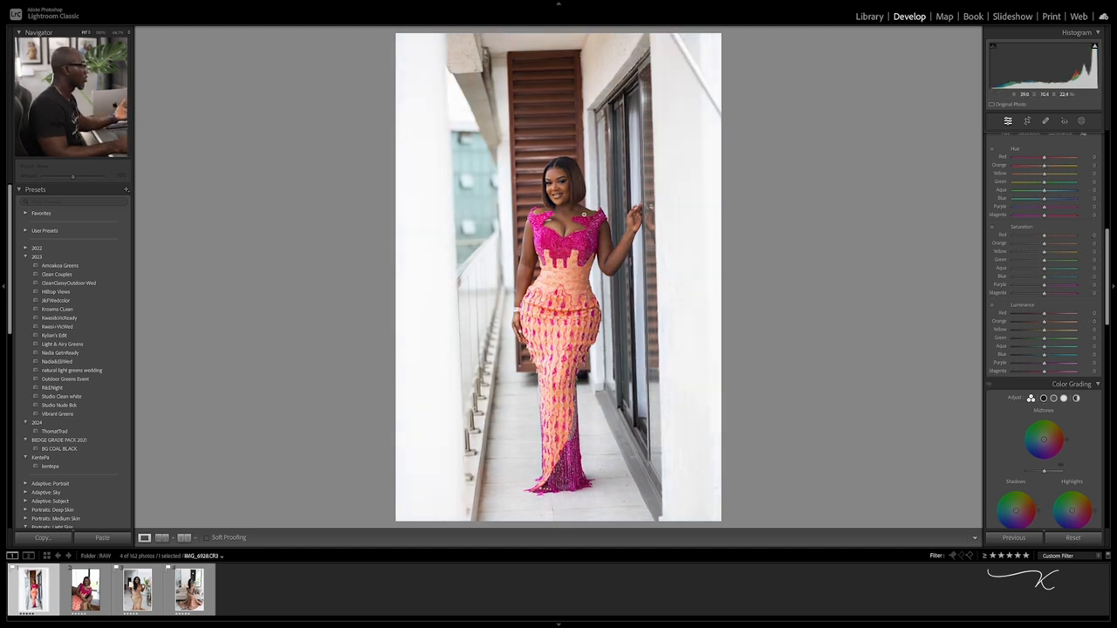
pyautogui.press('\\')
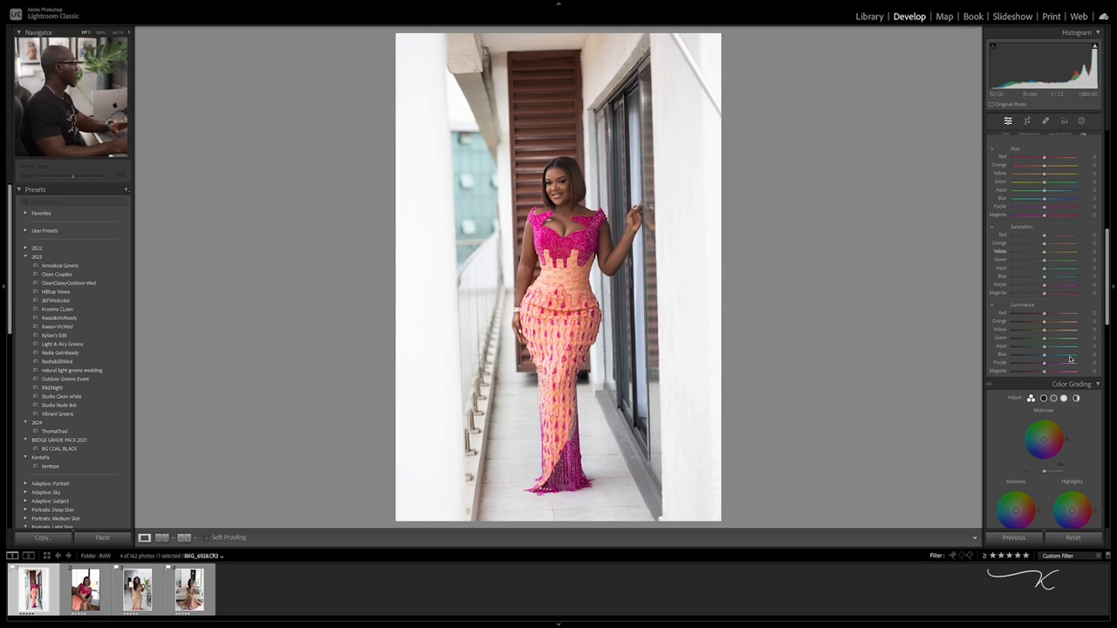
# - Straighten the photo by about 1.48 degrees and heal away the cable in its upper right corner
pyautogui.click(1028, 120)
pyautogui.moveTo(886, 349); pyautogui.dragTo(893, 379)
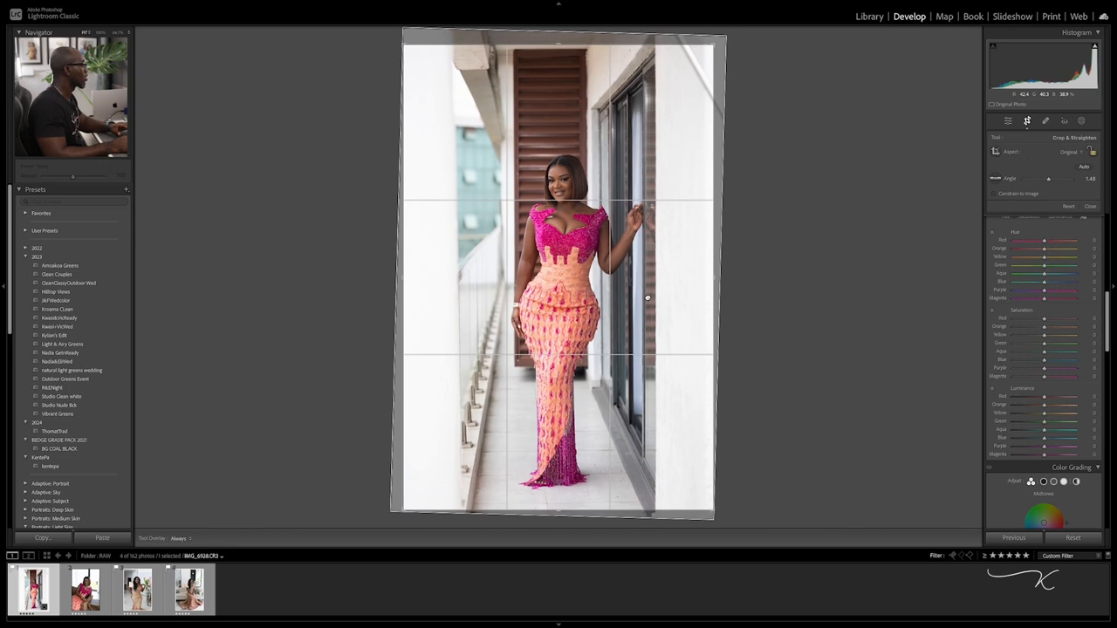
pyautogui.press('q')
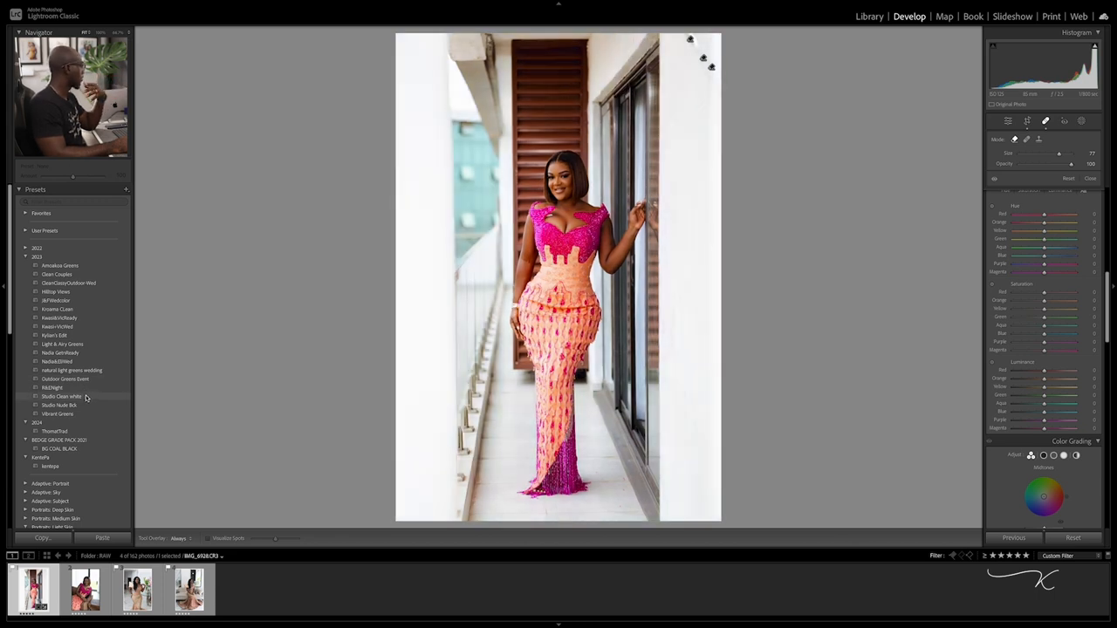
# - Apply the Studio Clean white preset and reset its aqua saturation to 0
pyautogui.click(87, 398)
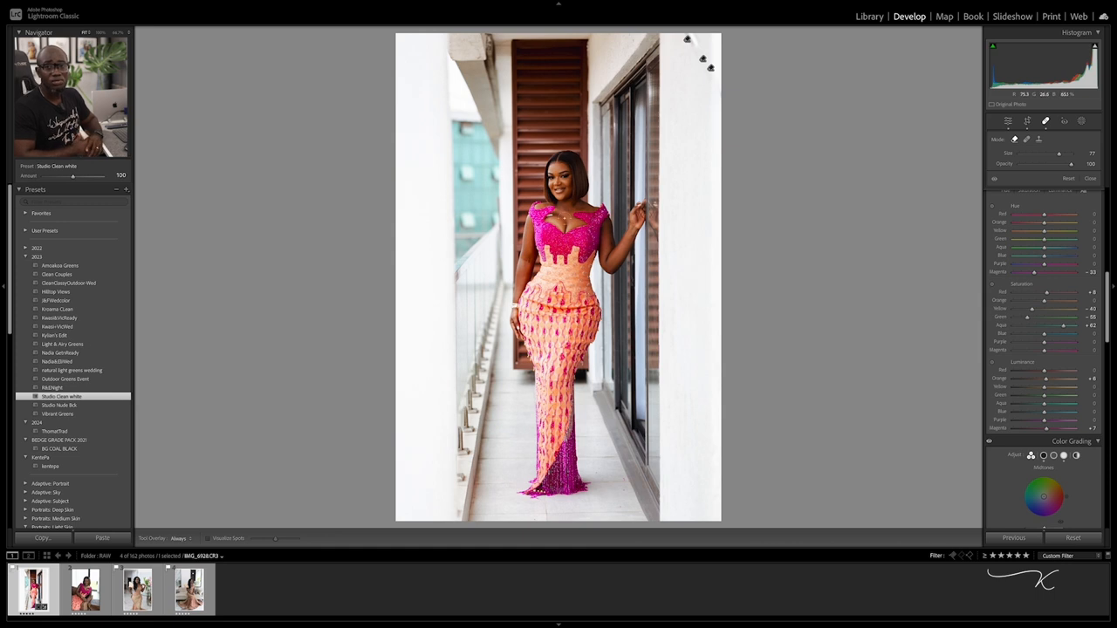
pyautogui.doubleClick(1064, 326)
# - Set the basic adjustments to Shadows +18, Whites +1, Blacks -44, Tint +5 and Temp 5,444
pyautogui.moveTo(1107, 300); pyautogui.dragTo(1116, 187)
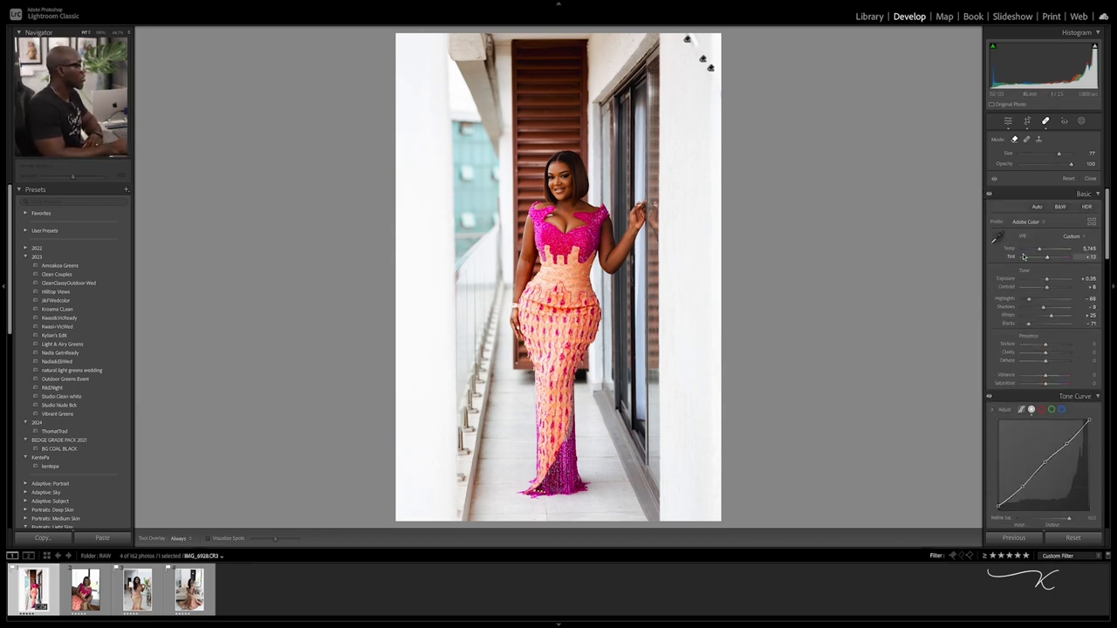
pyautogui.moveTo(1051, 315)
pyautogui.mouseDown()
pyautogui.moveTo(1035, 326)
pyautogui.moveTo(1049, 309)
pyautogui.mouseUp()
pyautogui.moveTo(1049, 259); pyautogui.dragTo(1047, 260)
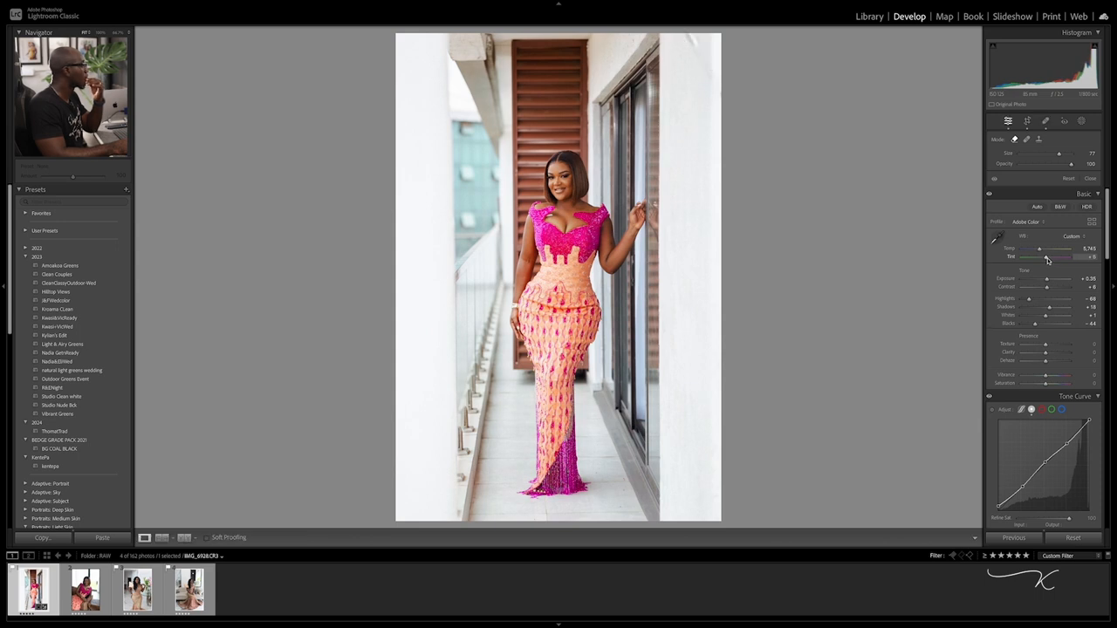
pyautogui.press('q')
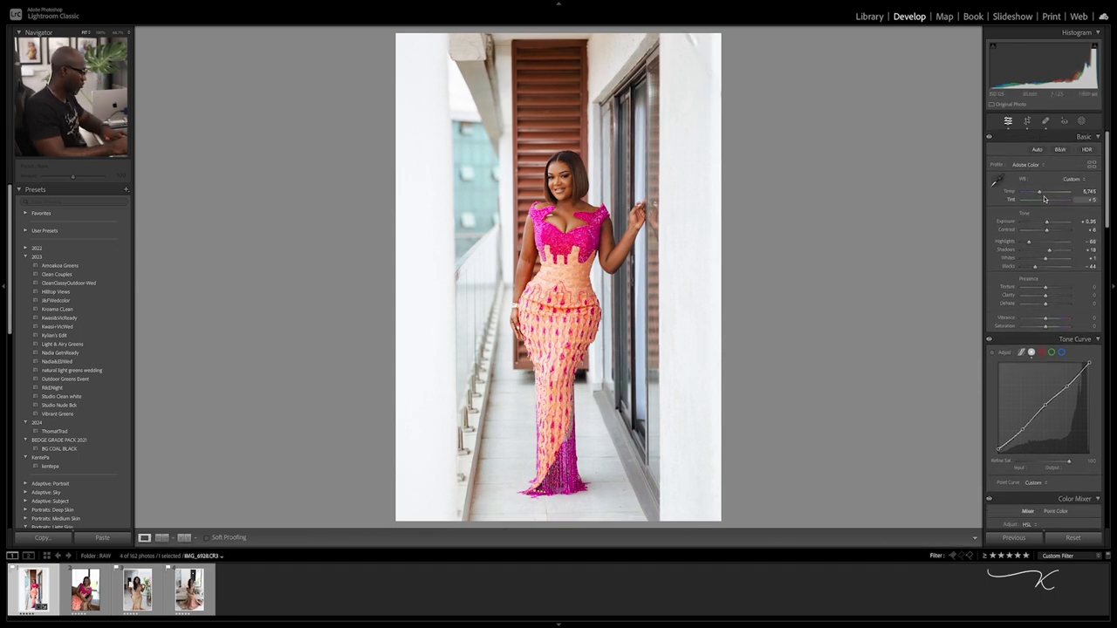
pyautogui.moveTo(1039, 194); pyautogui.dragTo(1037, 193)
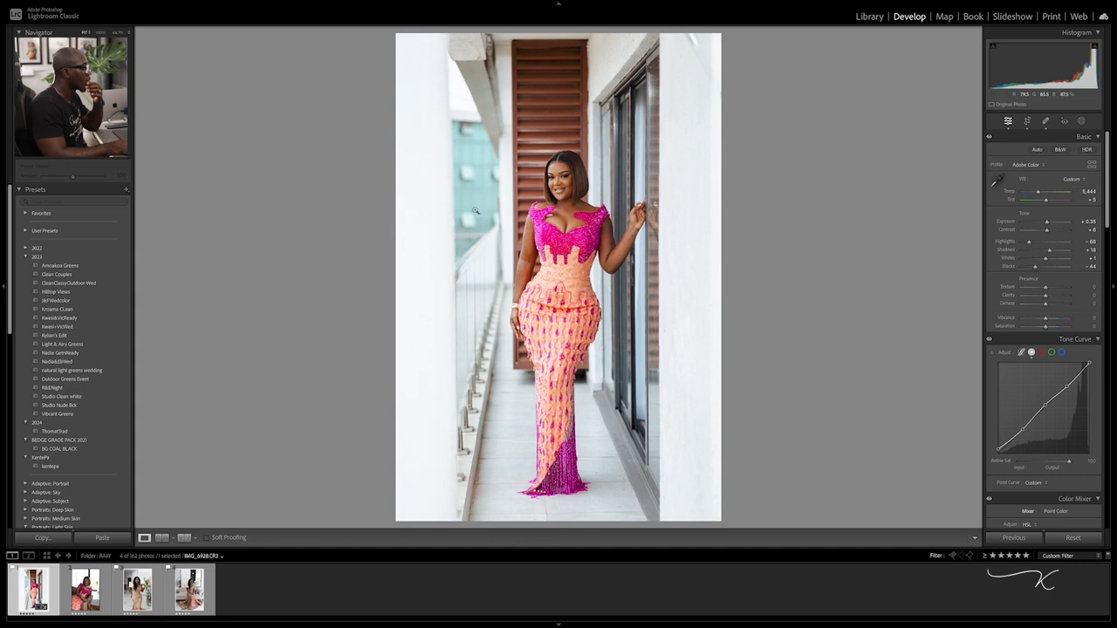
# - Change the tone curve's point curve from Custom to Linear
pyautogui.moveTo(1109, 211); pyautogui.dragTo(1107, 224)
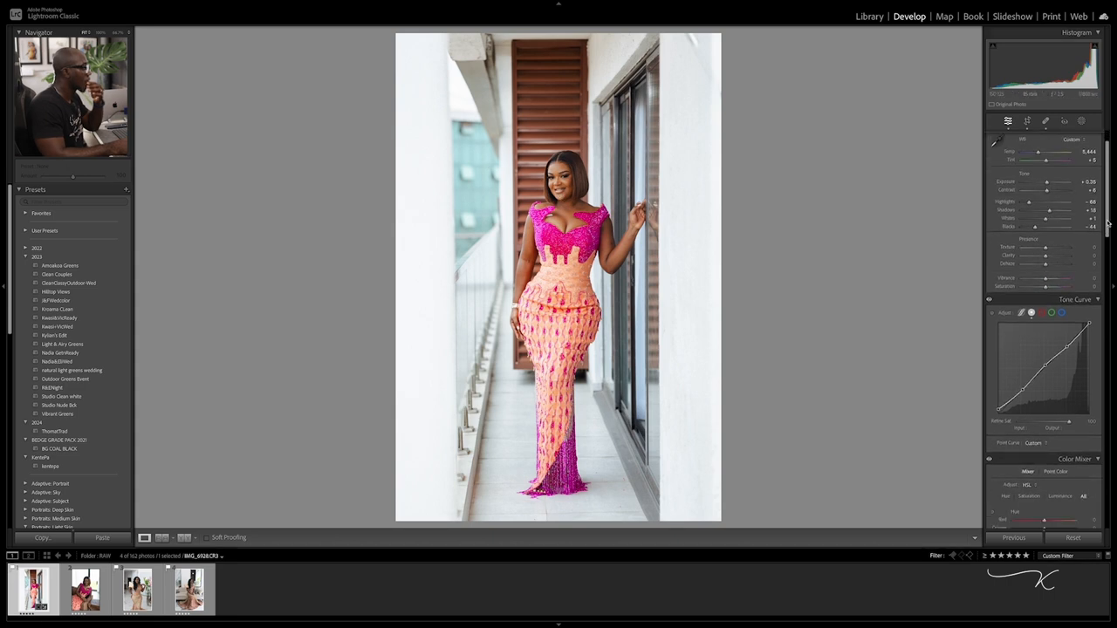
pyautogui.click(1047, 444)
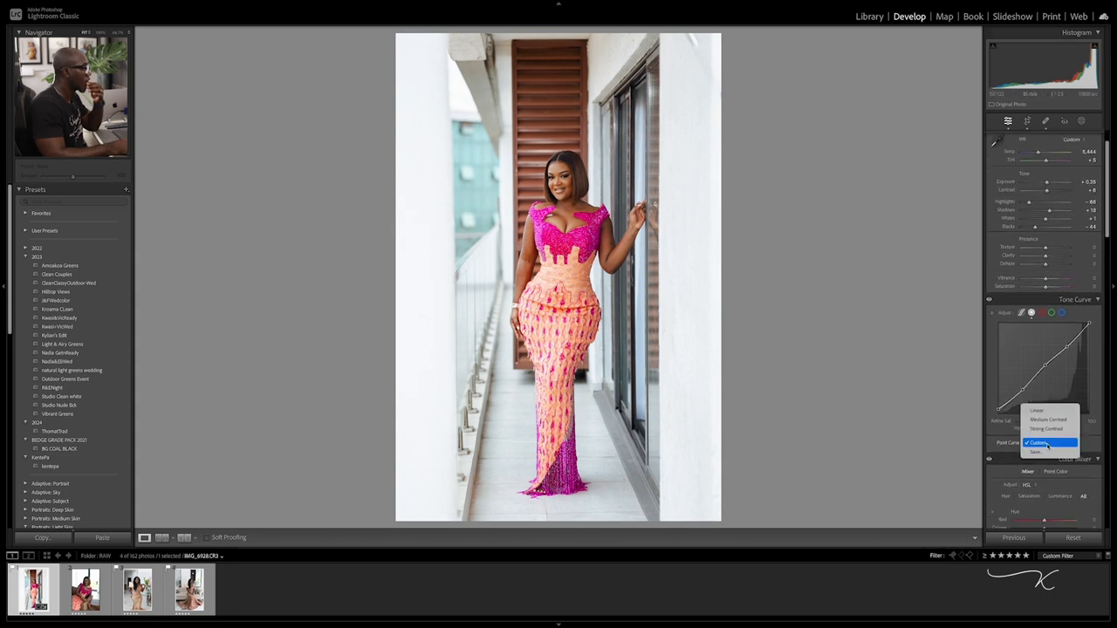
pyautogui.click(1043, 410)
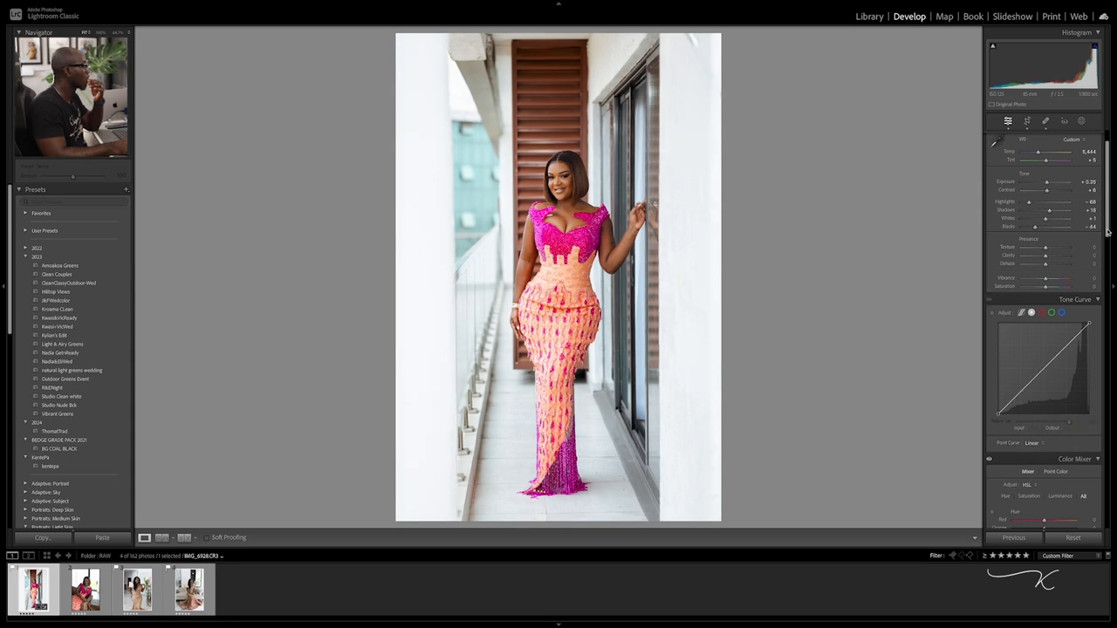
# - Set the color mixer's saturation to -47 for green, -55 for aqua and -75 for blue, and compare with the original
pyautogui.scroll(1, 1108, 228)
pyautogui.scroll(-6, 1039, 288)
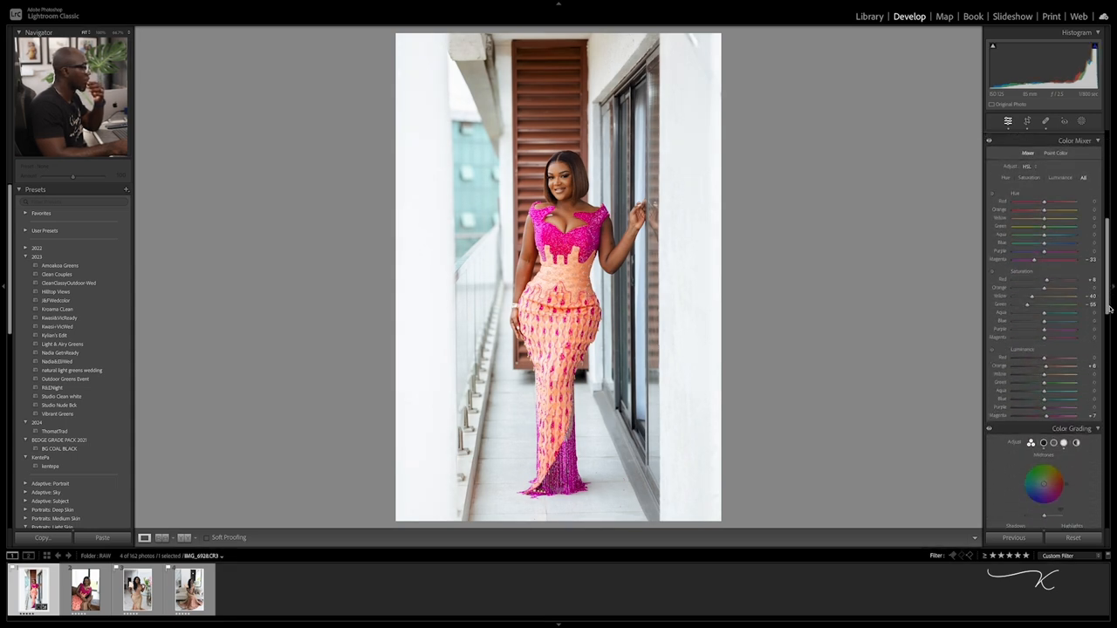
pyautogui.doubleClick(1028, 308)
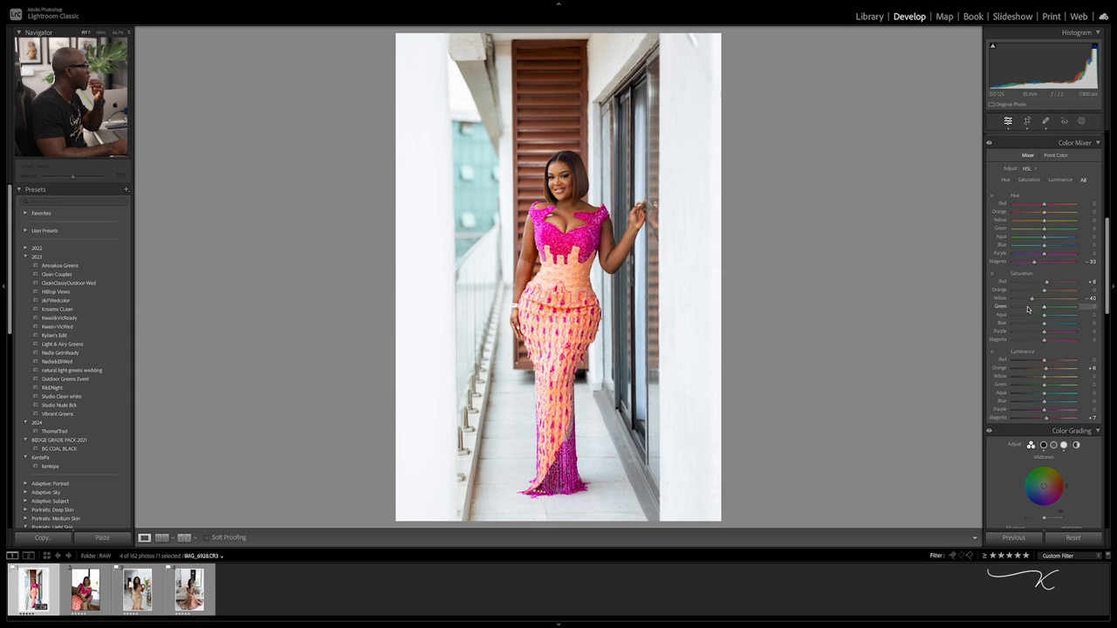
pyautogui.moveTo(1044, 310)
pyautogui.mouseDown()
pyautogui.moveTo(993, 309)
pyautogui.moveTo(1030, 308)
pyautogui.mouseUp()
pyautogui.moveTo(1030, 316)
pyautogui.mouseDown()
pyautogui.moveTo(1047, 327)
pyautogui.moveTo(1022, 326)
pyautogui.mouseUp()
pyautogui.press('\\')
pyautogui.press('\\')
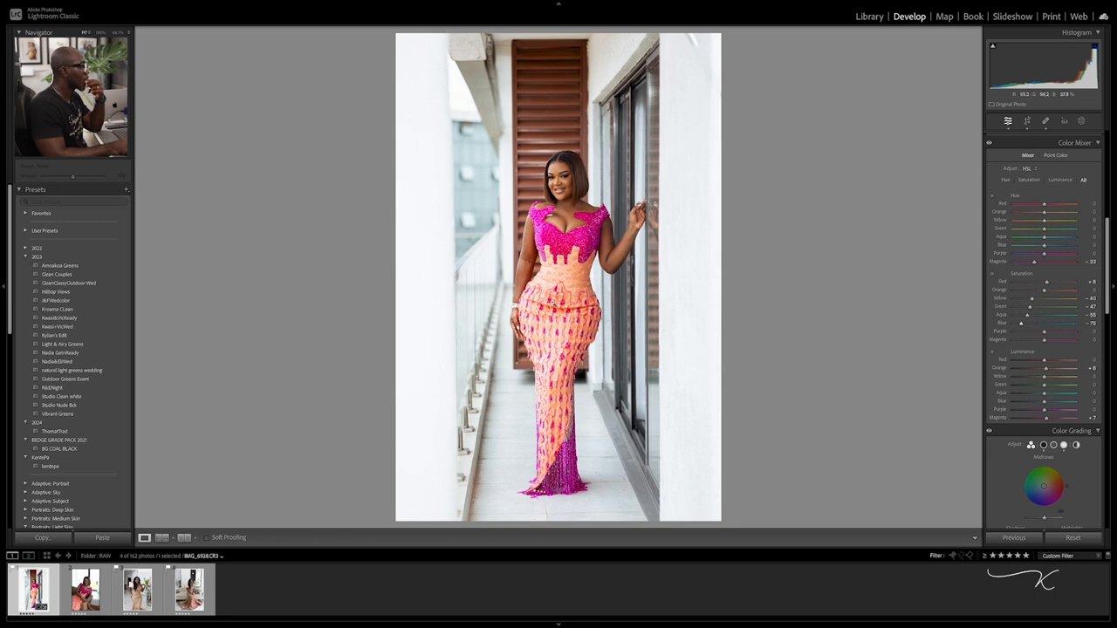
# - Reduce the color grading's Blending and set its Balance to -65
pyautogui.scroll(-5, 1109, 236)
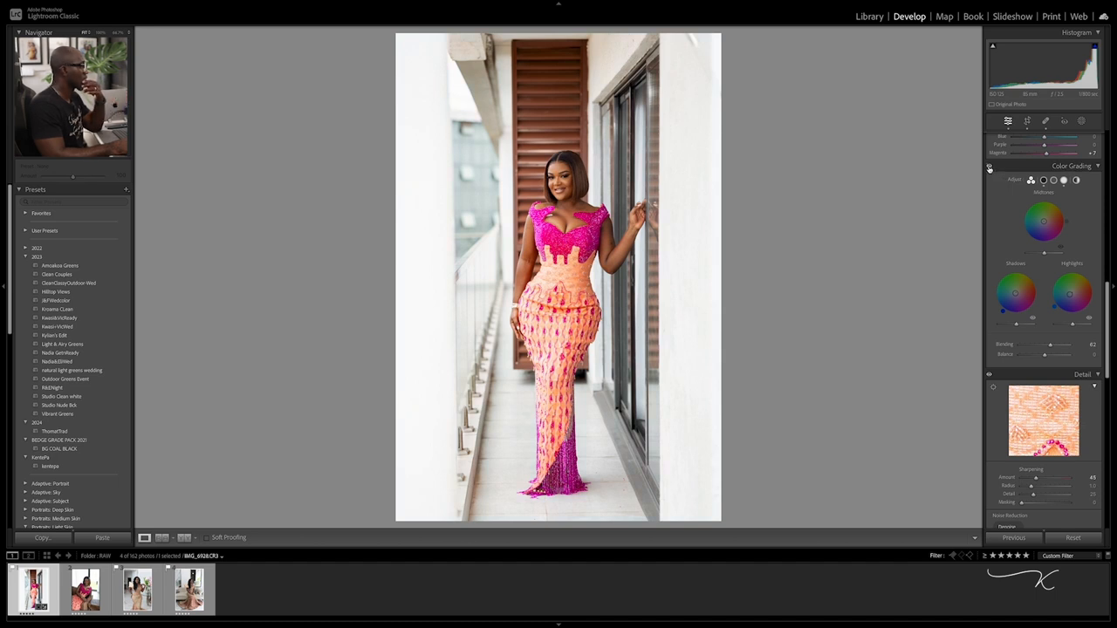
pyautogui.click(1030, 346)
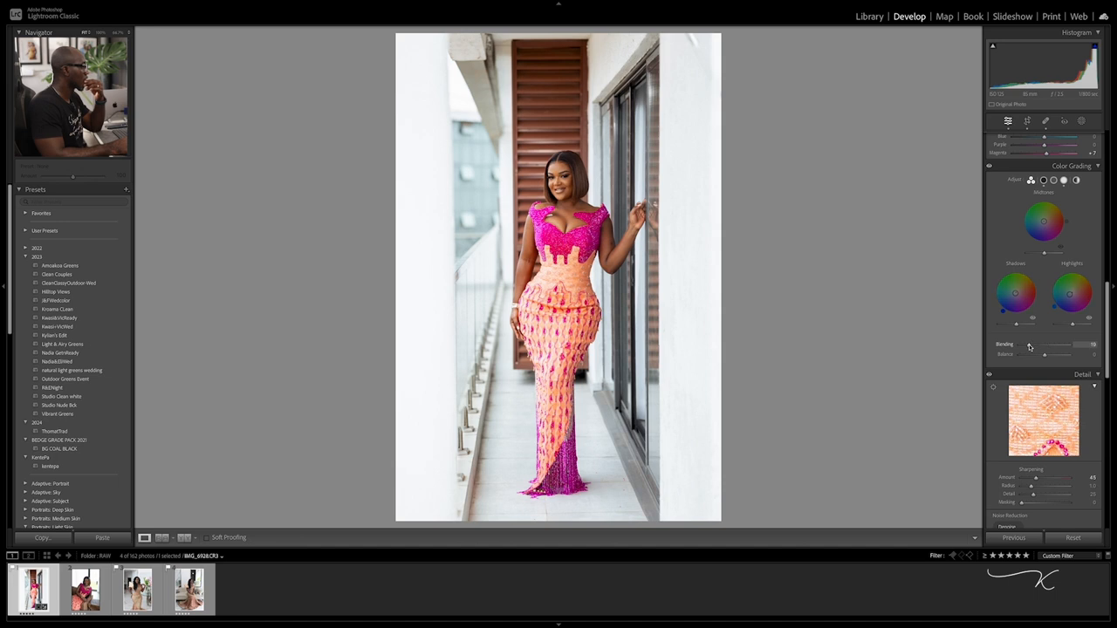
pyautogui.click(1028, 356)
pyautogui.moveTo(1030, 346); pyautogui.dragTo(1031, 346)
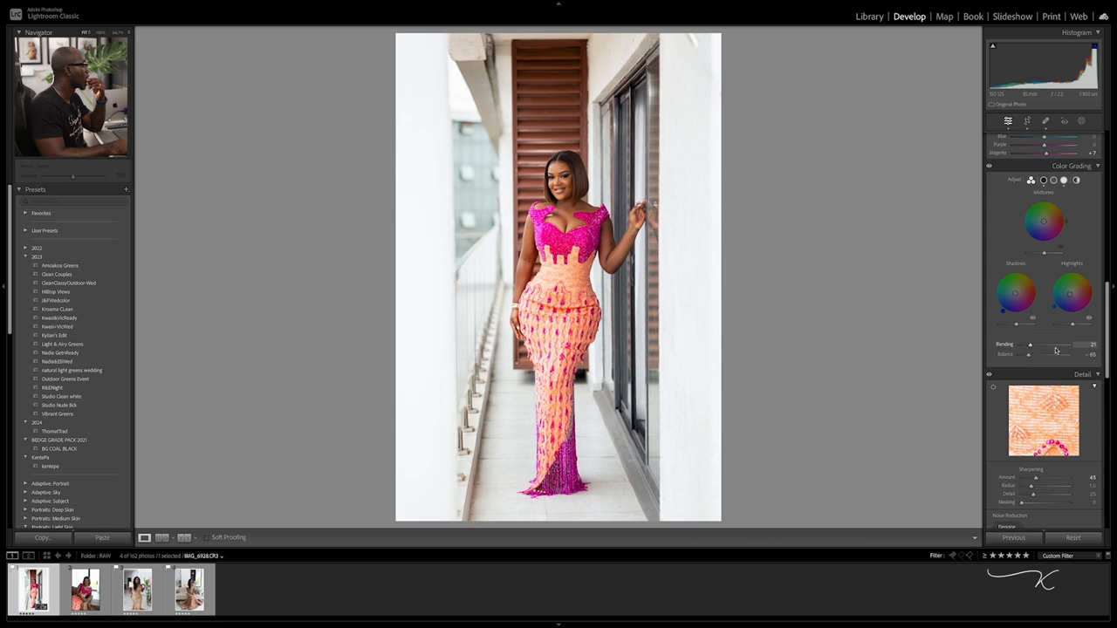
pyautogui.moveTo(1056, 348); pyautogui.dragTo(1024, 346)
# - Reset the color mixer's magenta hue and red saturation to 0
pyautogui.moveTo(1109, 333); pyautogui.dragTo(1108, 515)
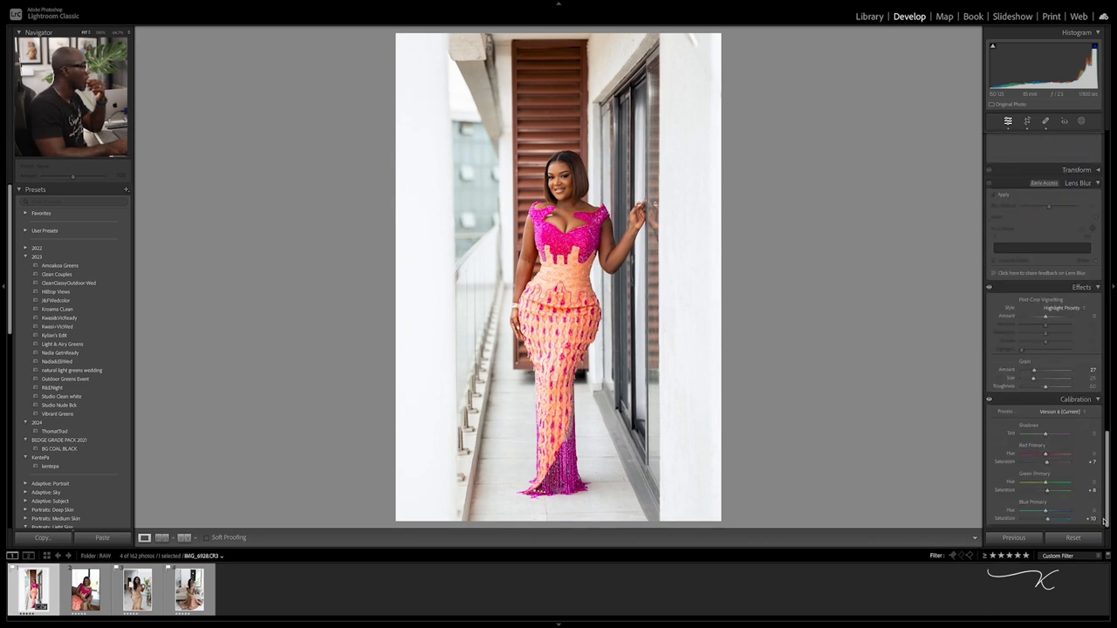
pyautogui.moveTo(1109, 466); pyautogui.dragTo(1107, 220)
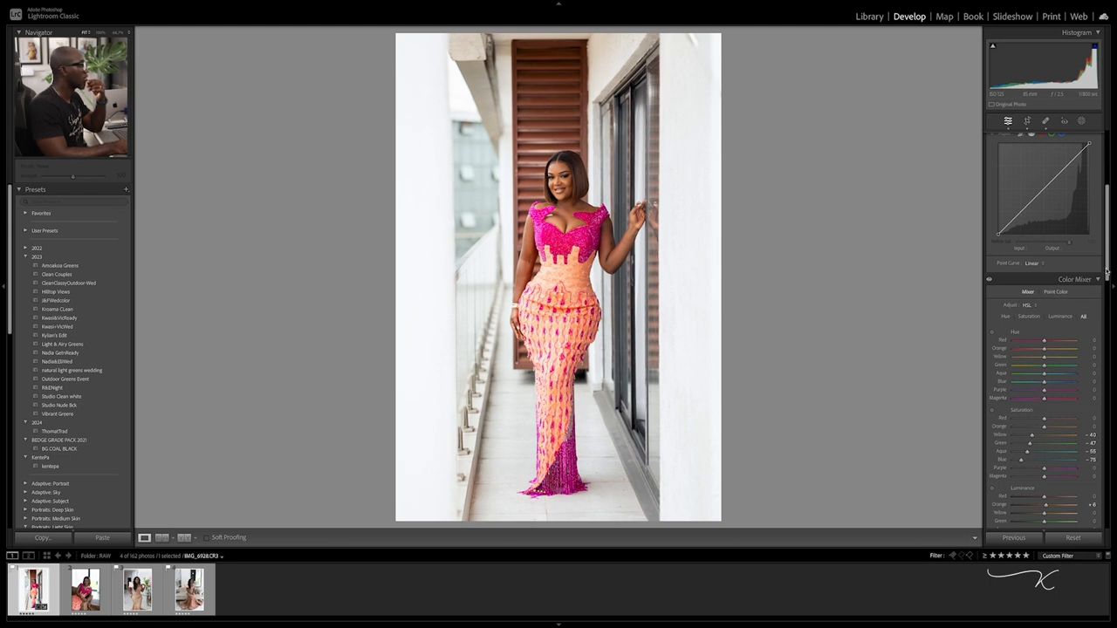
# - Set the Exposure to +0.45 and compare the edited photo with the original
pyautogui.scroll(5, 1107, 271)
pyautogui.moveTo(1047, 224); pyautogui.dragTo(1048, 226)
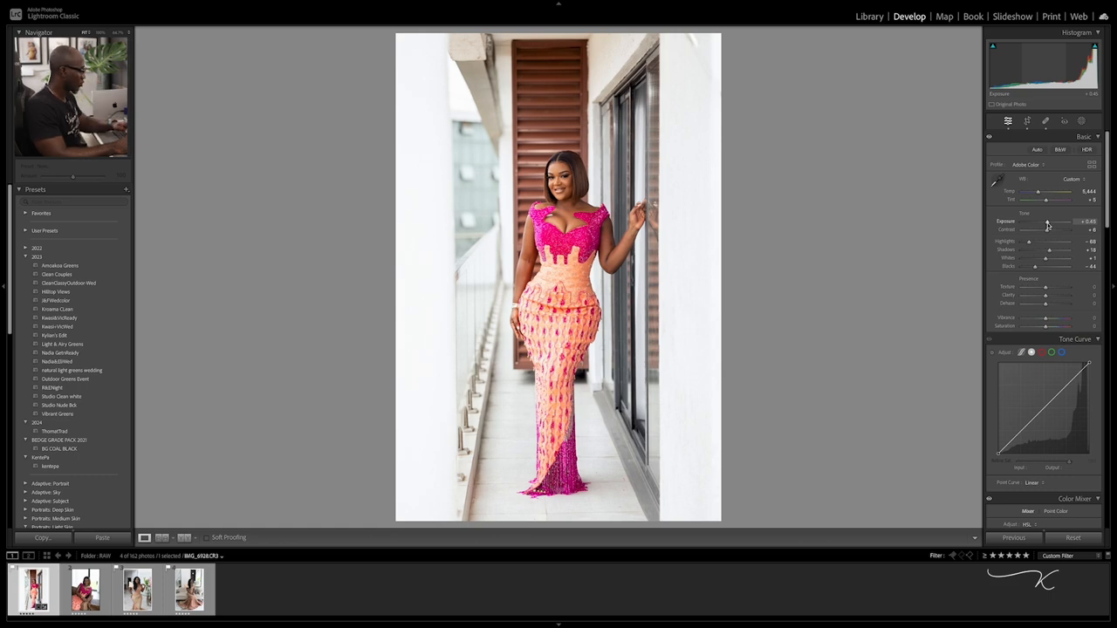
pyautogui.press('\\')
pyautogui.press('\\')
pyautogui.press('\\')
pyautogui.press('\\')
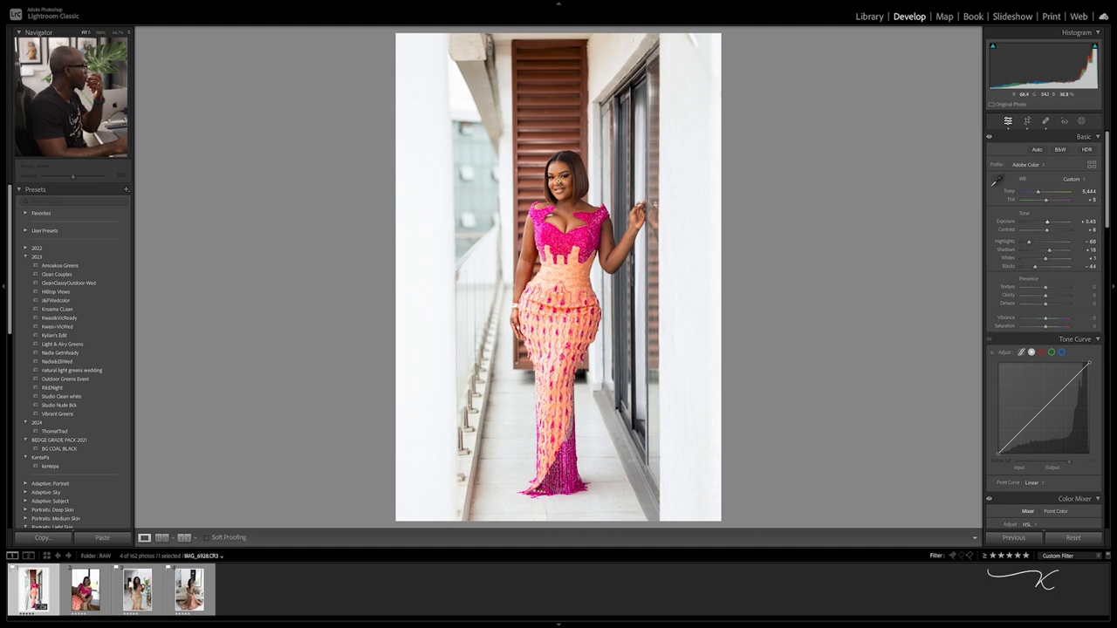
# - Examine the woman's face, skin and dress neckline at close range
pyautogui.click(564, 187)
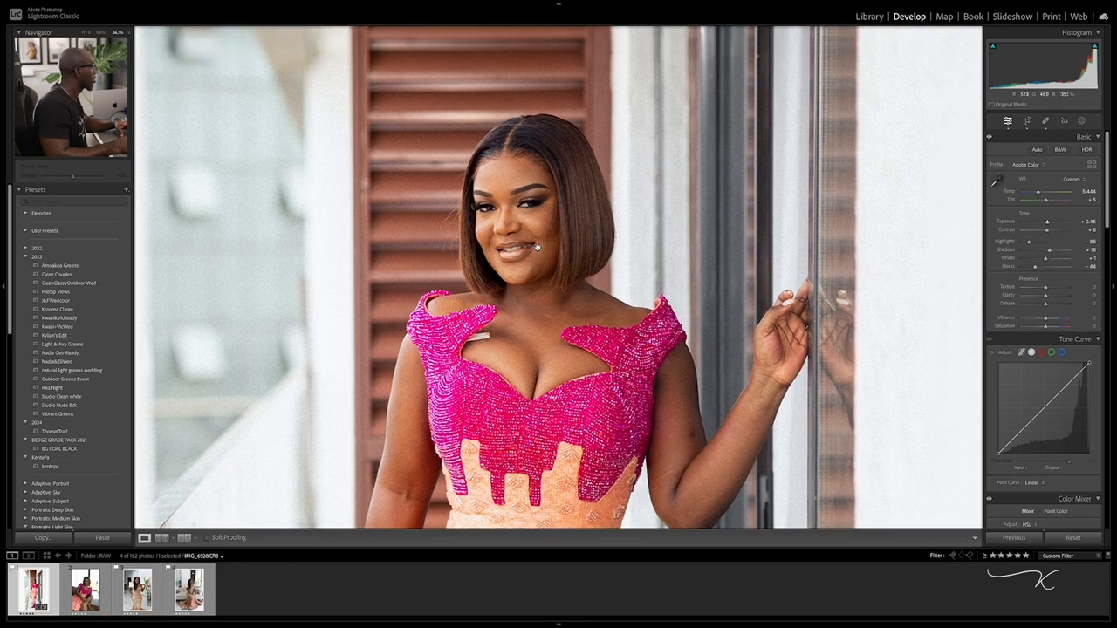
pyautogui.press('super+equal')
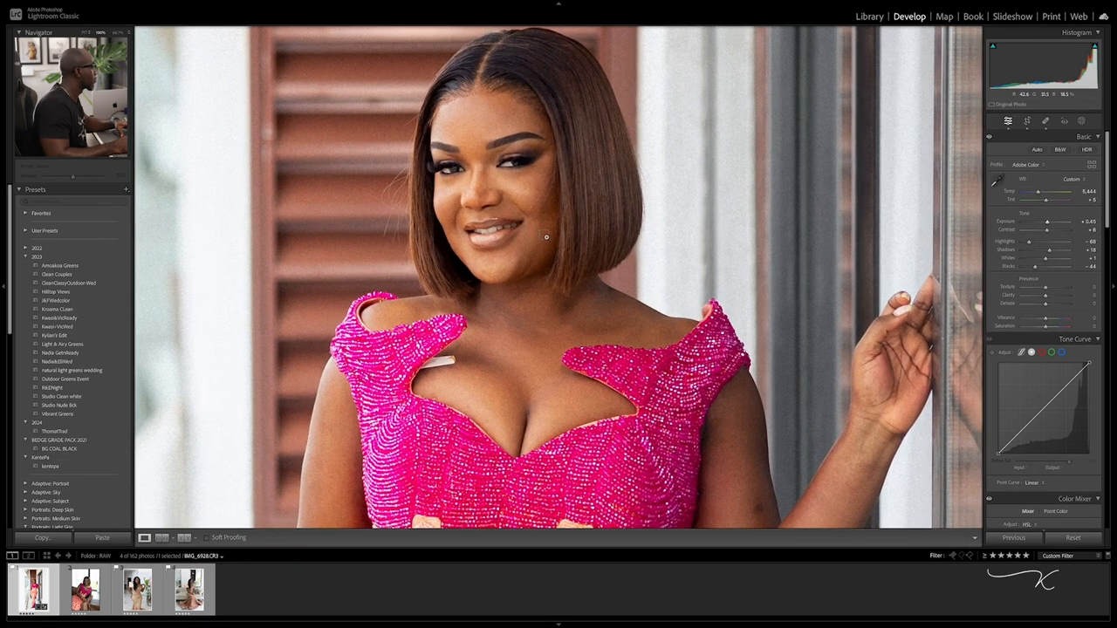
pyautogui.press('super+minus')
pyautogui.press('super+minus')
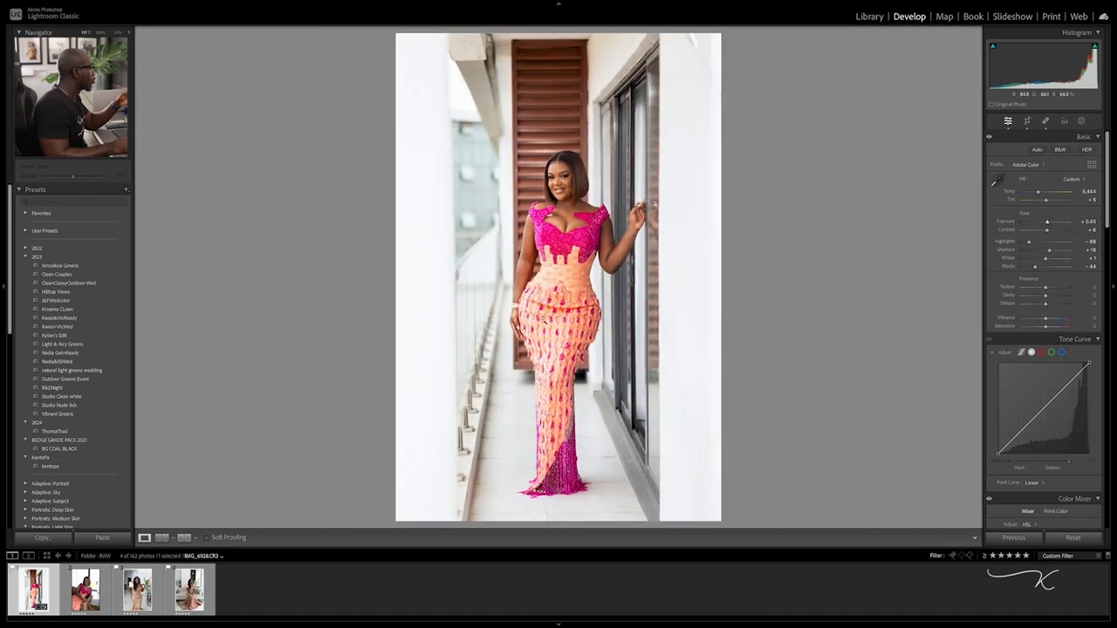
pyautogui.click(543, 320)
pyautogui.click(555, 239)
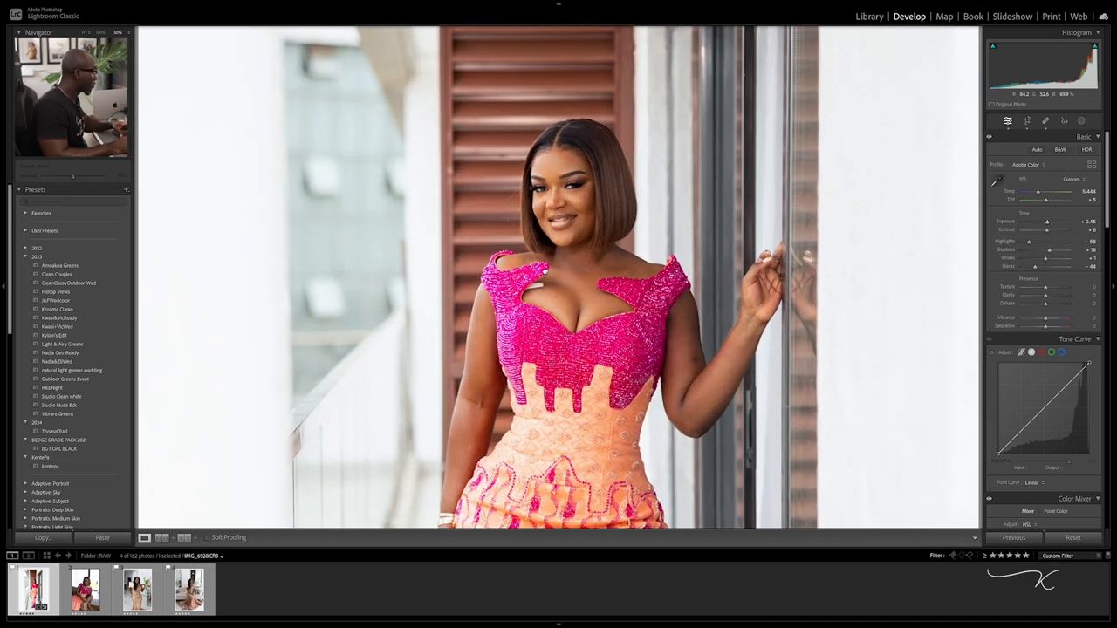
pyautogui.click(551, 299)
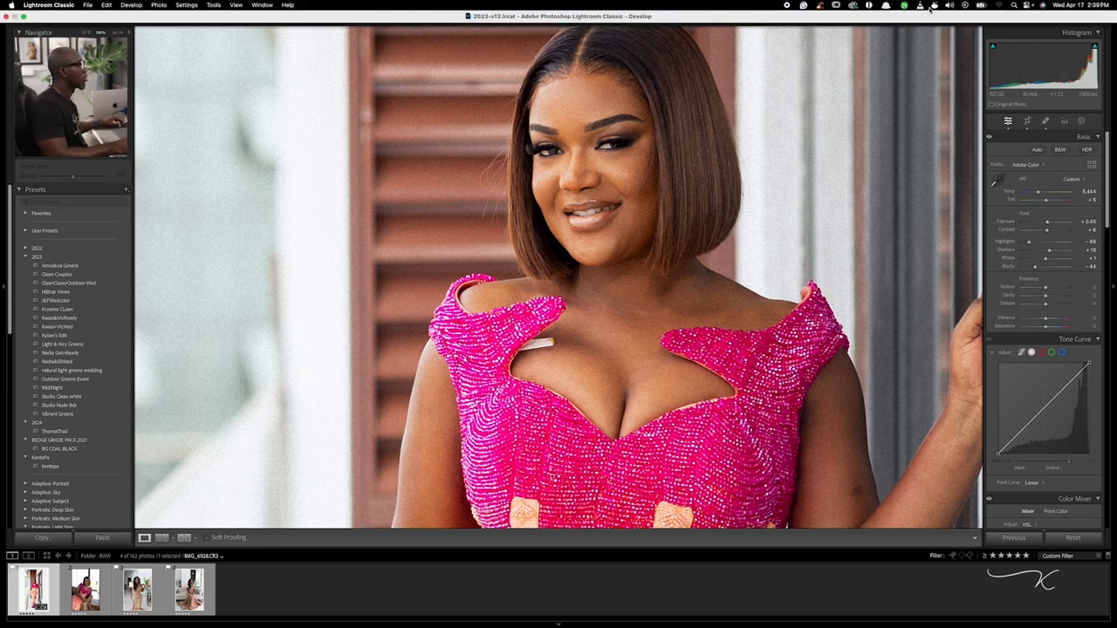
pyautogui.click(1000, 6)
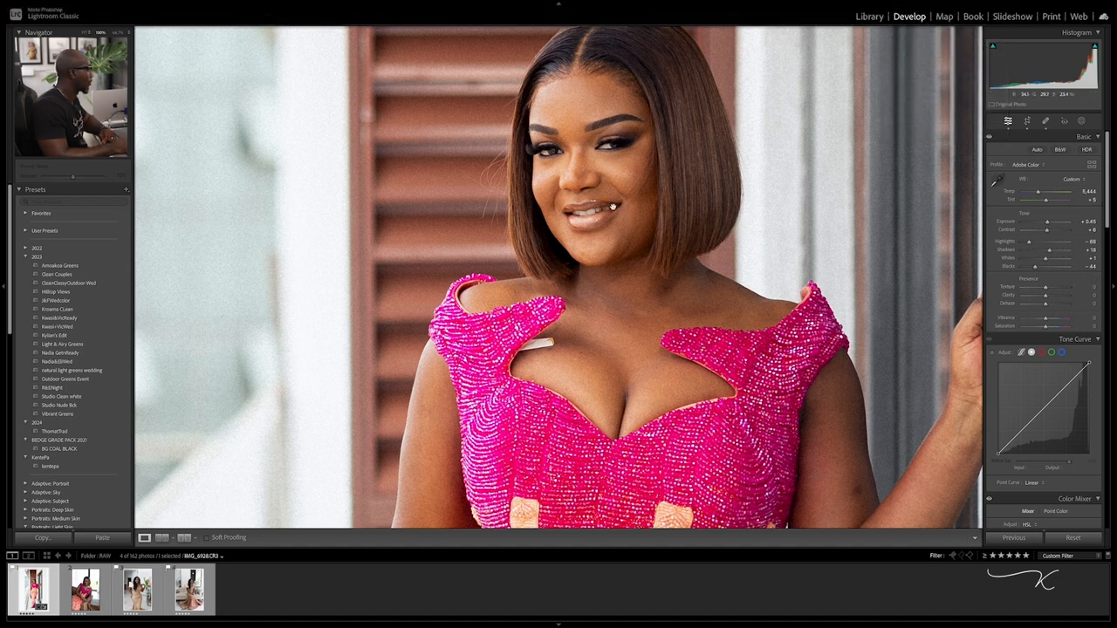
pyautogui.moveTo(641, 213)
pyautogui.mouseDown()
pyautogui.moveTo(635, 220)
pyautogui.moveTo(631, 180)
pyautogui.moveTo(627, 206)
pyautogui.mouseUp()
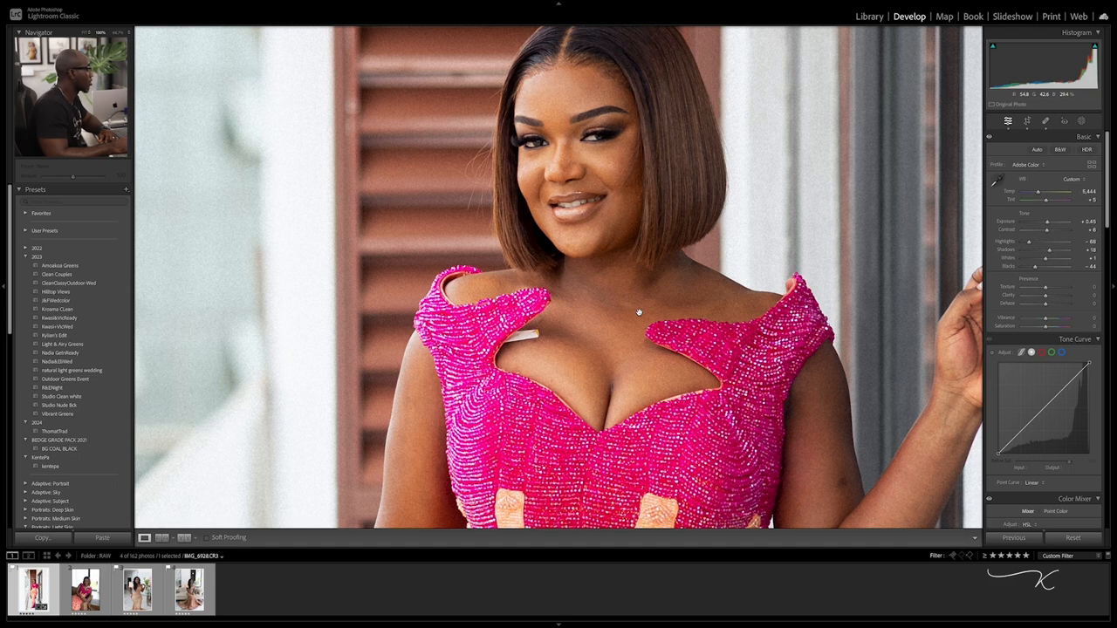
pyautogui.moveTo(617, 325); pyautogui.dragTo(624, 331)
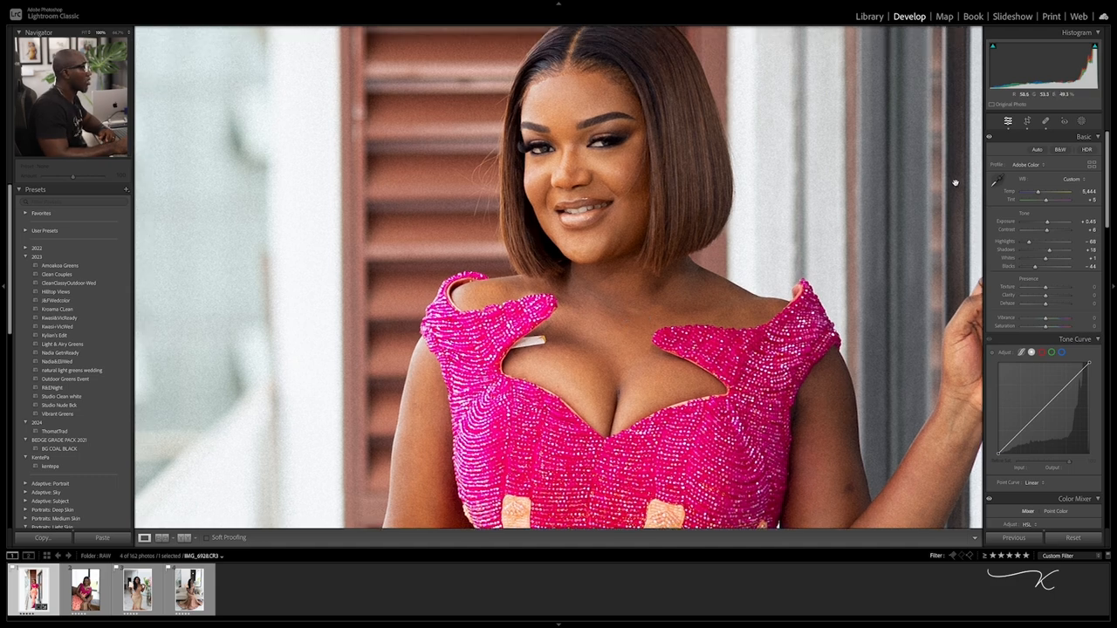
# - Remove the white tag sticking out of the dress neckline by painting over it with the content-aware Remove tool
pyautogui.click(1082, 122)
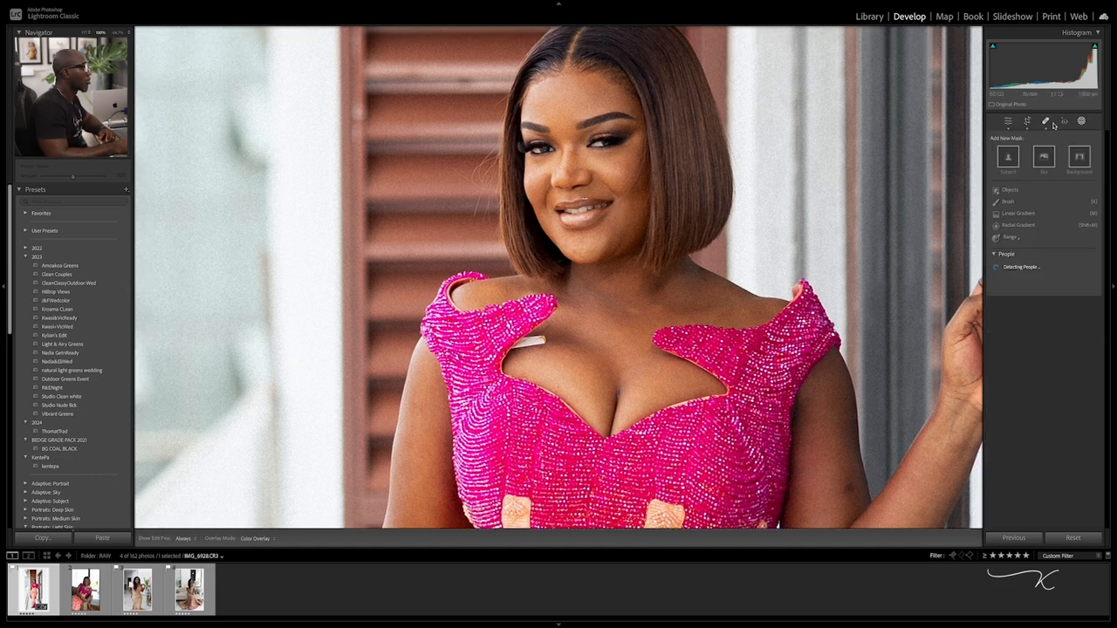
pyautogui.click(1046, 123)
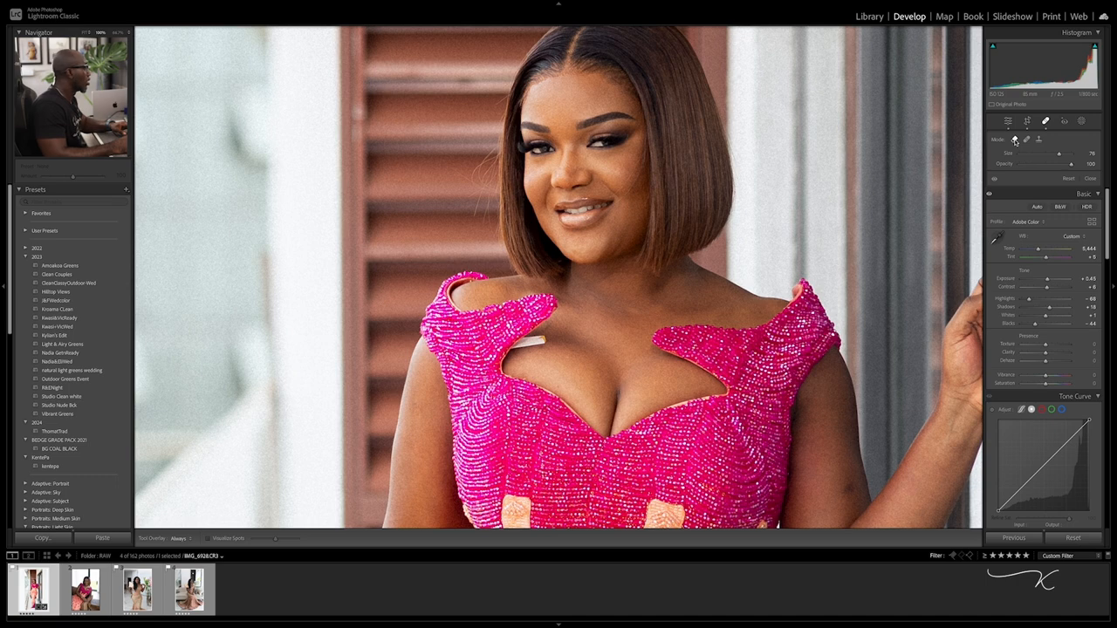
pyautogui.scroll(-10, 546, 340)
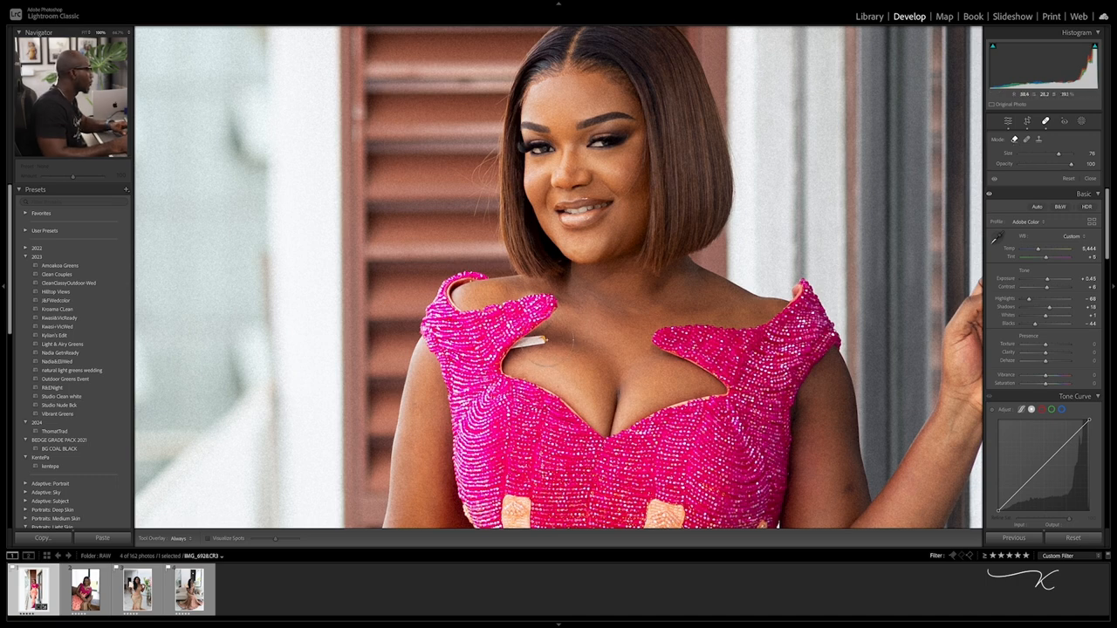
pyautogui.scroll(-3, 539, 340)
pyautogui.scroll(-2, 539, 340)
pyautogui.click(527, 346)
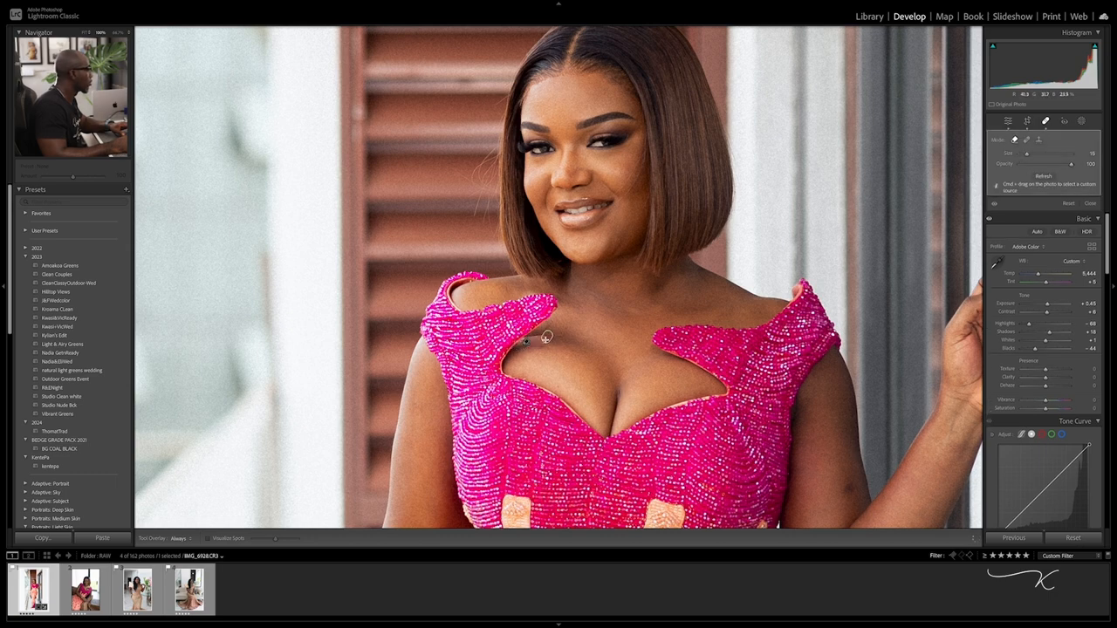
pyautogui.moveTo(546, 338); pyautogui.dragTo(543, 340)
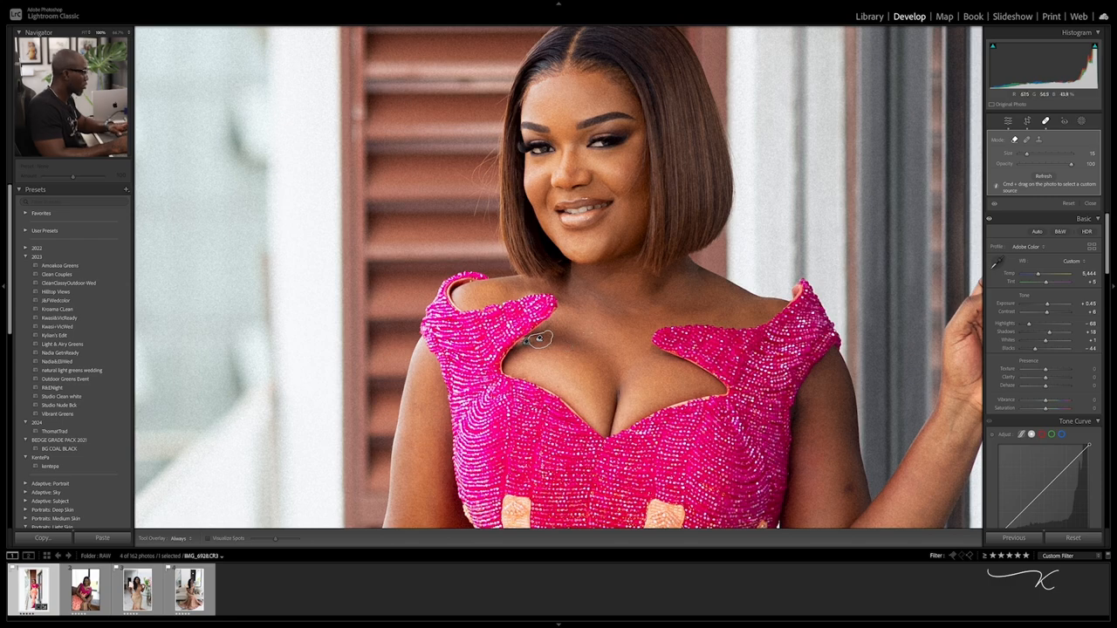
pyautogui.press('q')
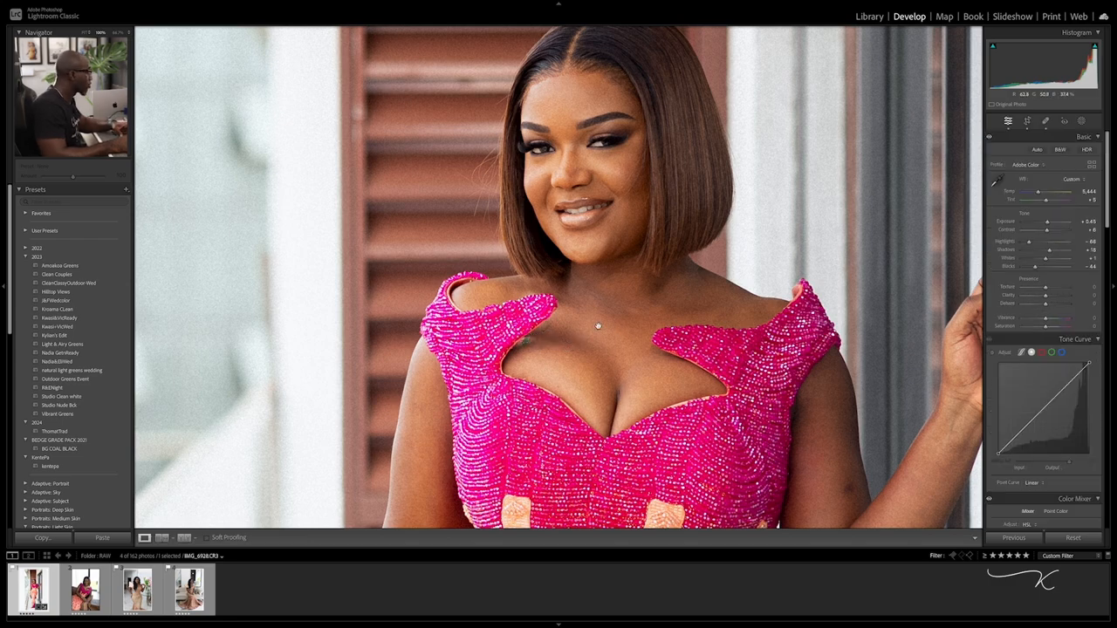
# - Clean up the leftover discolored patch beside the dress neckline with further content-aware Remove strokes at close range
pyautogui.press('super+equal')
pyautogui.click(543, 346)
pyautogui.click(594, 279)
pyautogui.moveTo(756, 115); pyautogui.dragTo(611, 394)
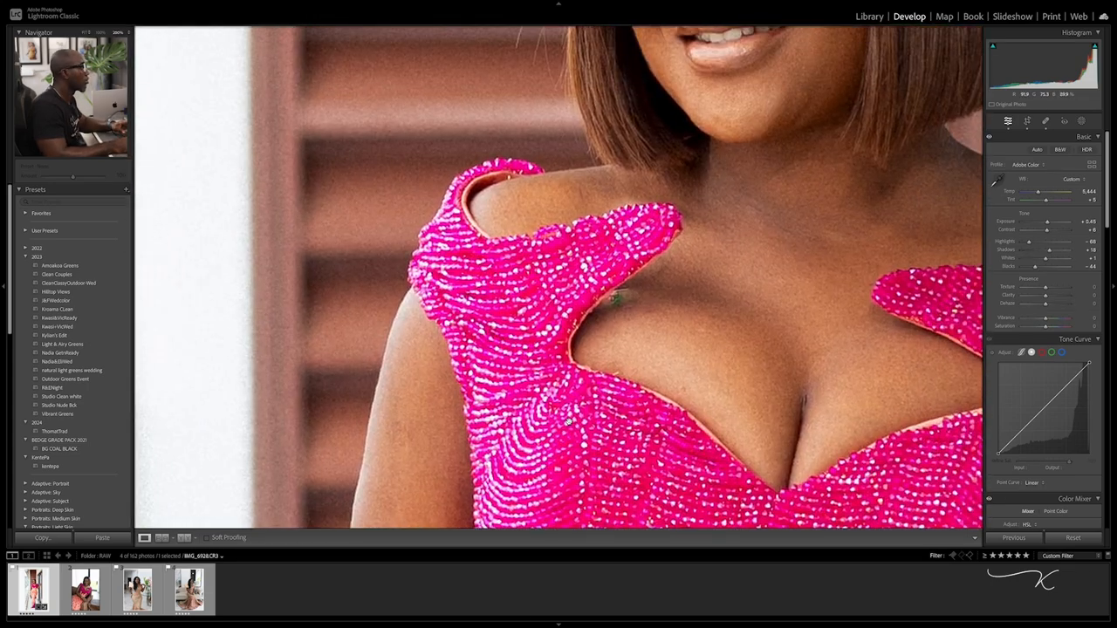
pyautogui.press('super+equal')
pyautogui.click(1046, 120)
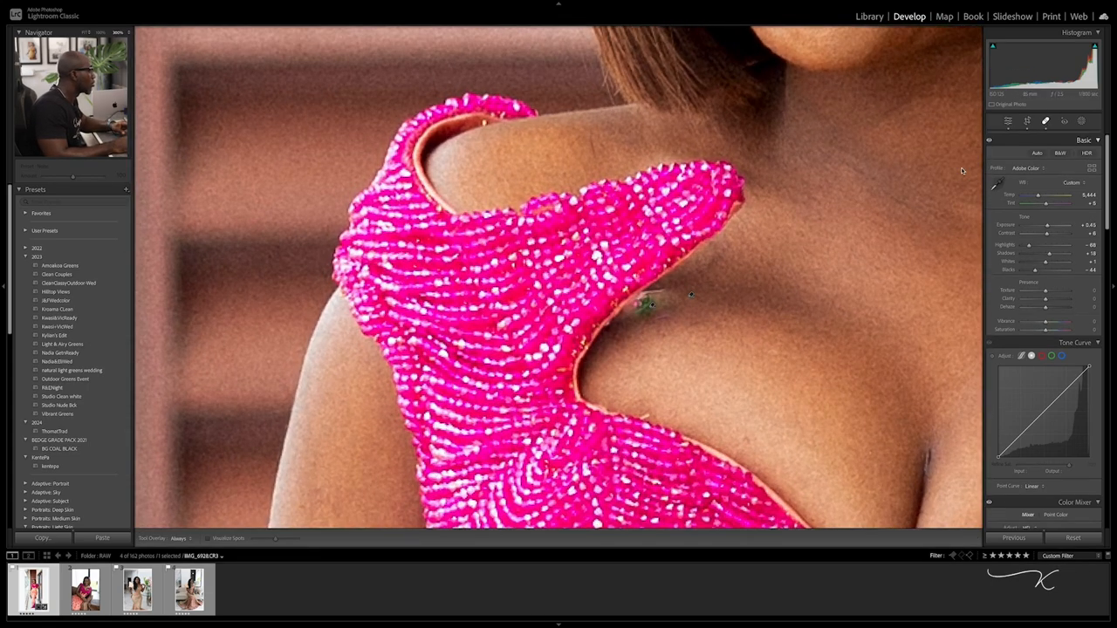
pyautogui.moveTo(680, 278)
pyautogui.mouseDown()
pyautogui.moveTo(631, 316)
pyautogui.moveTo(667, 310)
pyautogui.mouseUp()
pyautogui.click(711, 295)
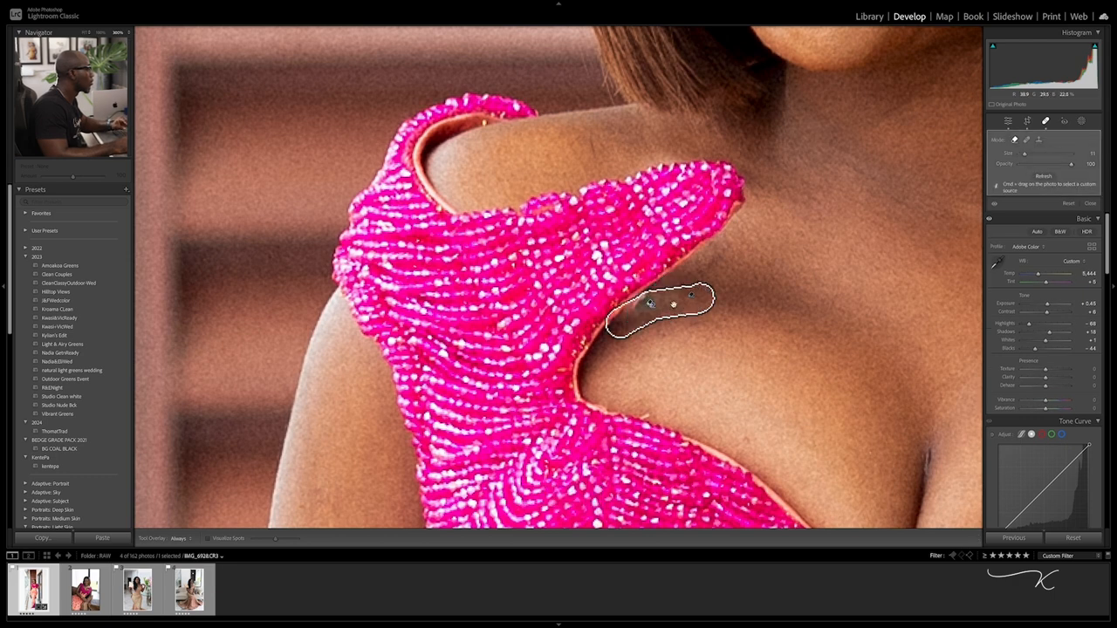
pyautogui.click(670, 302)
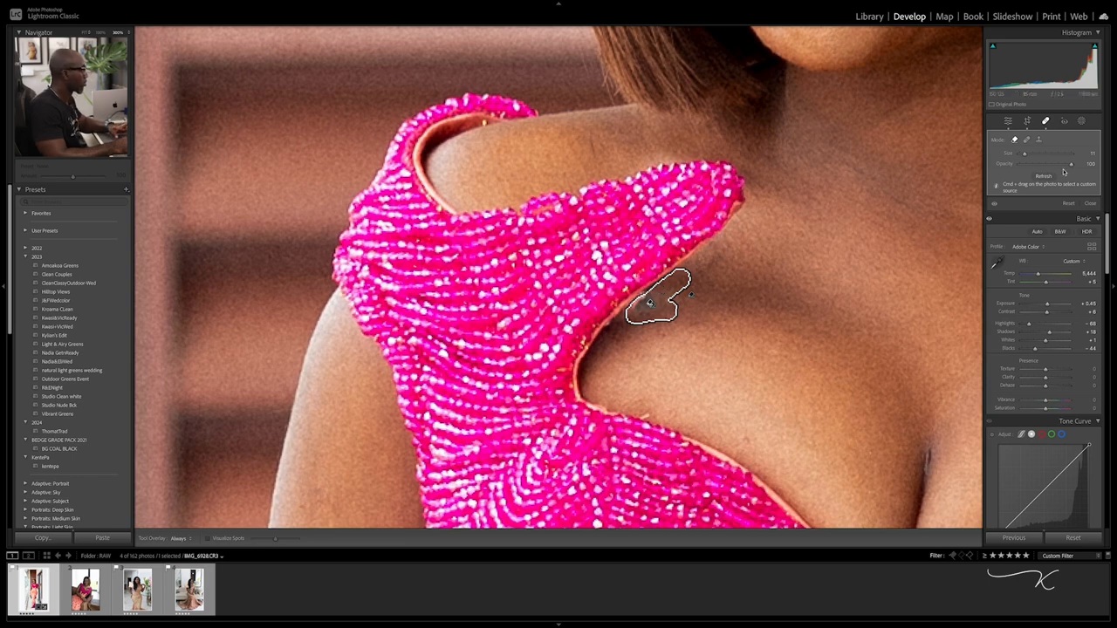
pyautogui.press('q')
# - Compare the retouched neckline with the original and return to the full view of the photo
pyautogui.press('\\')
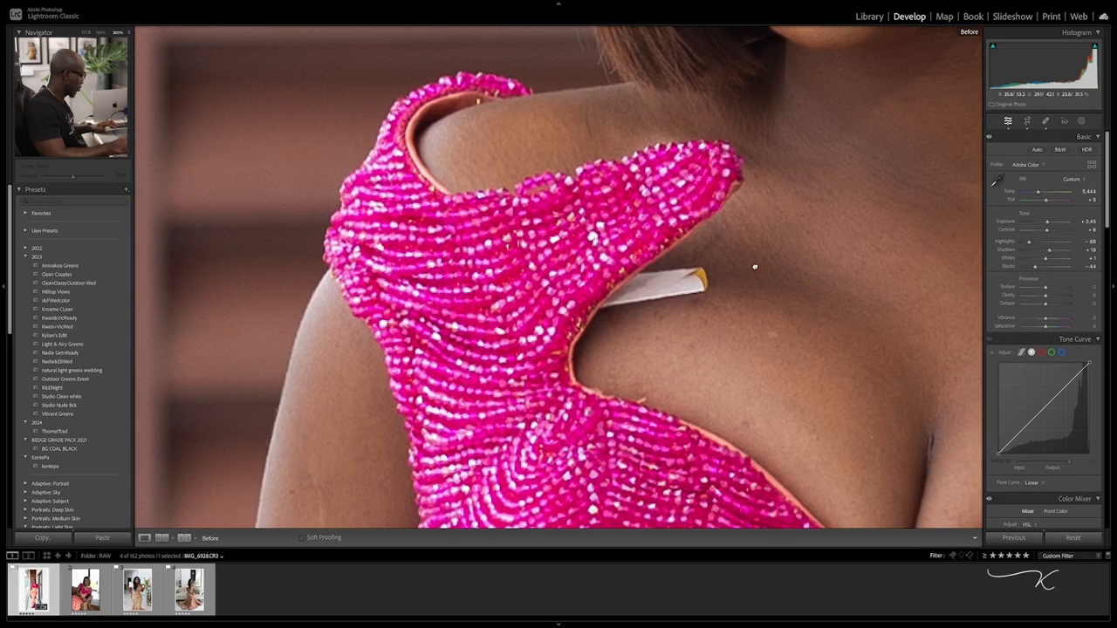
pyautogui.click(728, 260)
pyautogui.hotkey('ctrl', 'z')
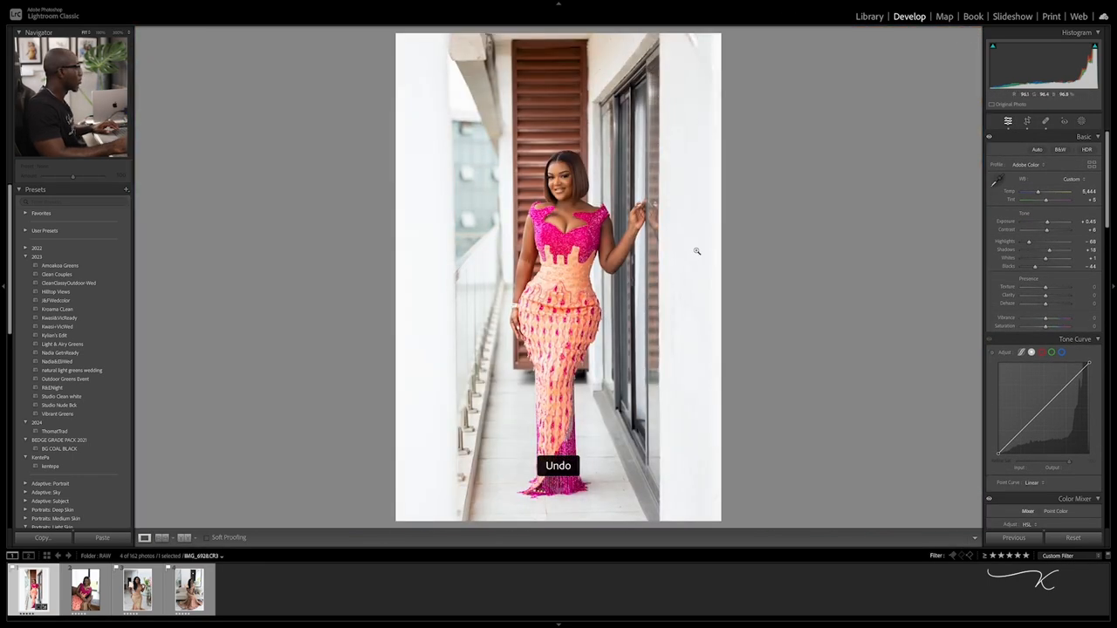
pyautogui.click(645, 220)
pyautogui.click(643, 224)
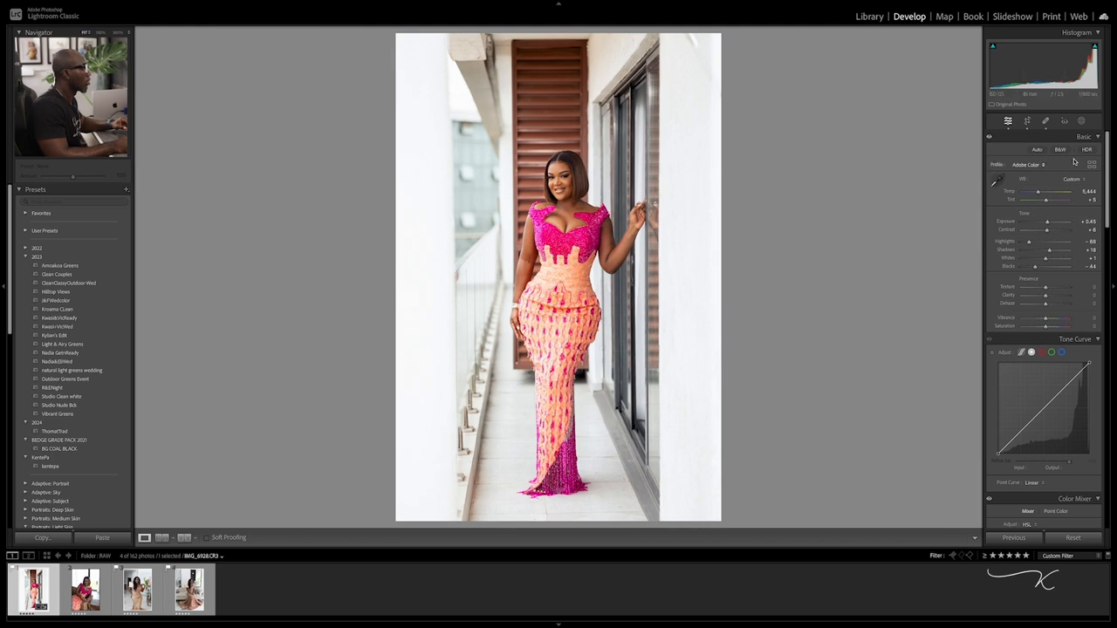
# - Set Temp to 5,873, Tint to +9, Highlights to -83 and Whites to +4, checking against the original photo
pyautogui.moveTo(1029, 242); pyautogui.dragTo(1039, 261)
pyautogui.moveTo(1038, 191); pyautogui.dragTo(1046, 202)
pyautogui.press('\\')
pyautogui.press('\\')
pyautogui.press('\\')
pyautogui.press('\\')
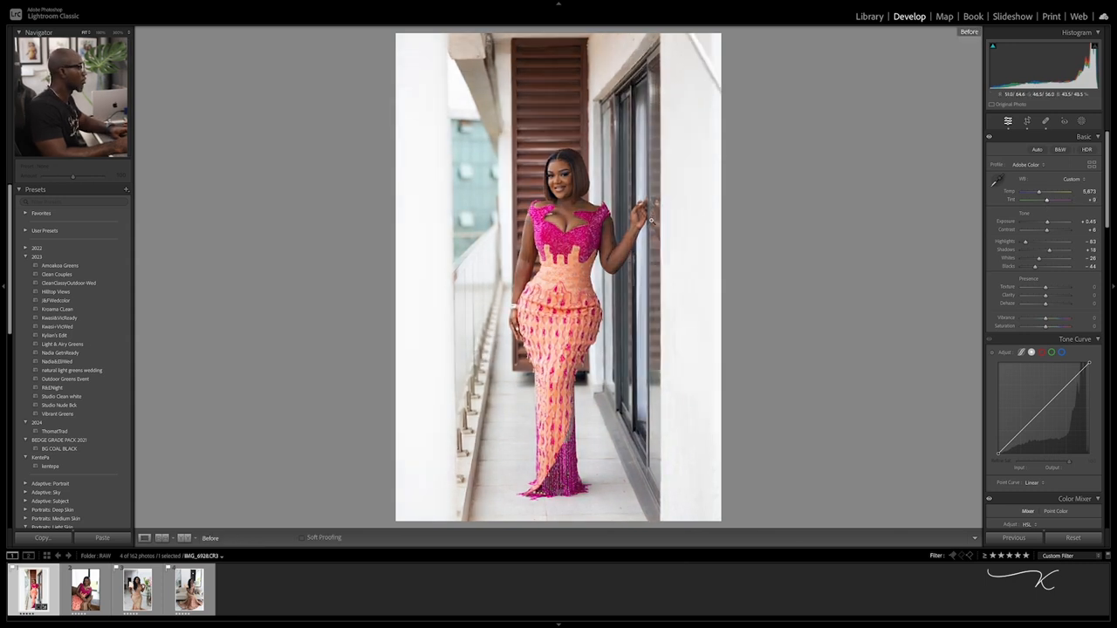
pyautogui.moveTo(1038, 258); pyautogui.dragTo(1045, 262)
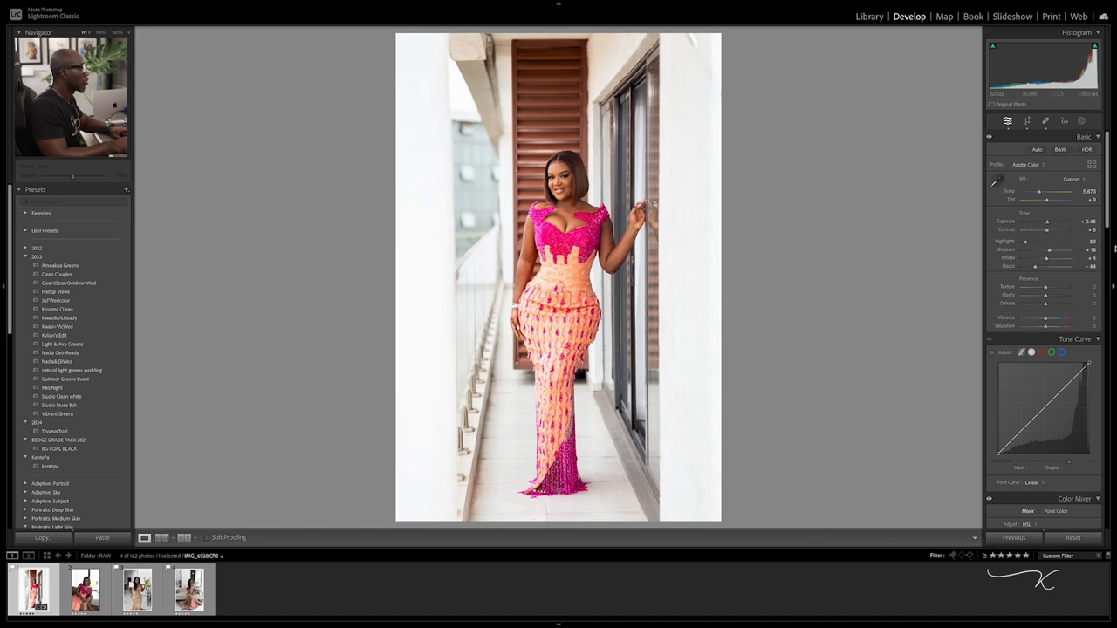
# - In the color mixer, set orange hue to +3, yellow hue to +18 and yellow saturation to -56, comparing with the original
pyautogui.scroll(-7, 1105, 221)
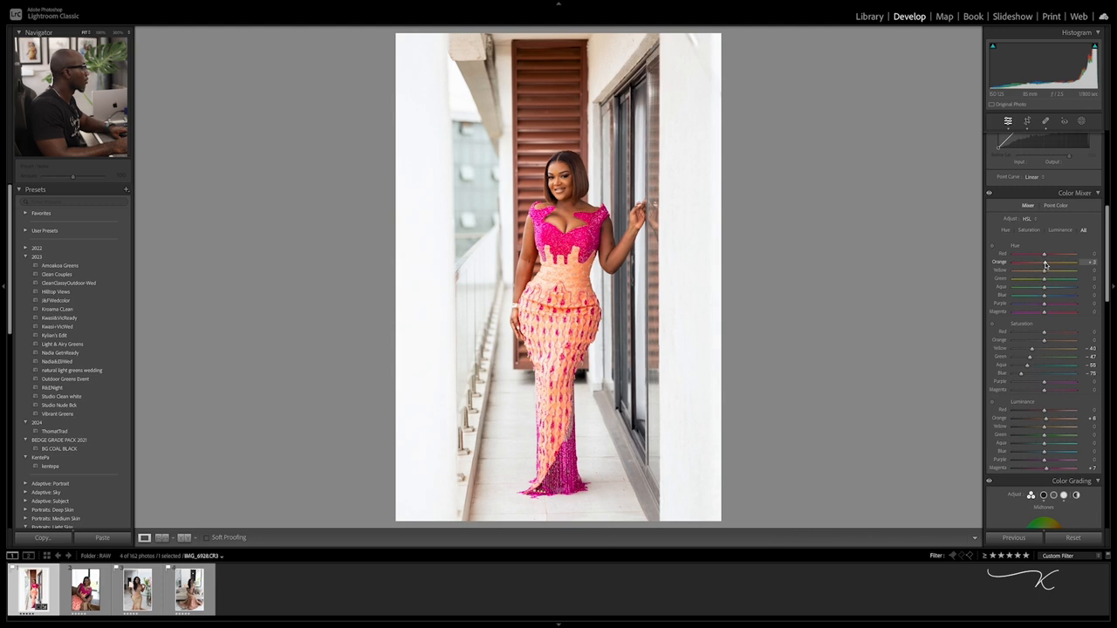
pyautogui.moveTo(1043, 264)
pyautogui.mouseDown()
pyautogui.moveTo(1021, 274)
pyautogui.moveTo(1051, 277)
pyautogui.mouseUp()
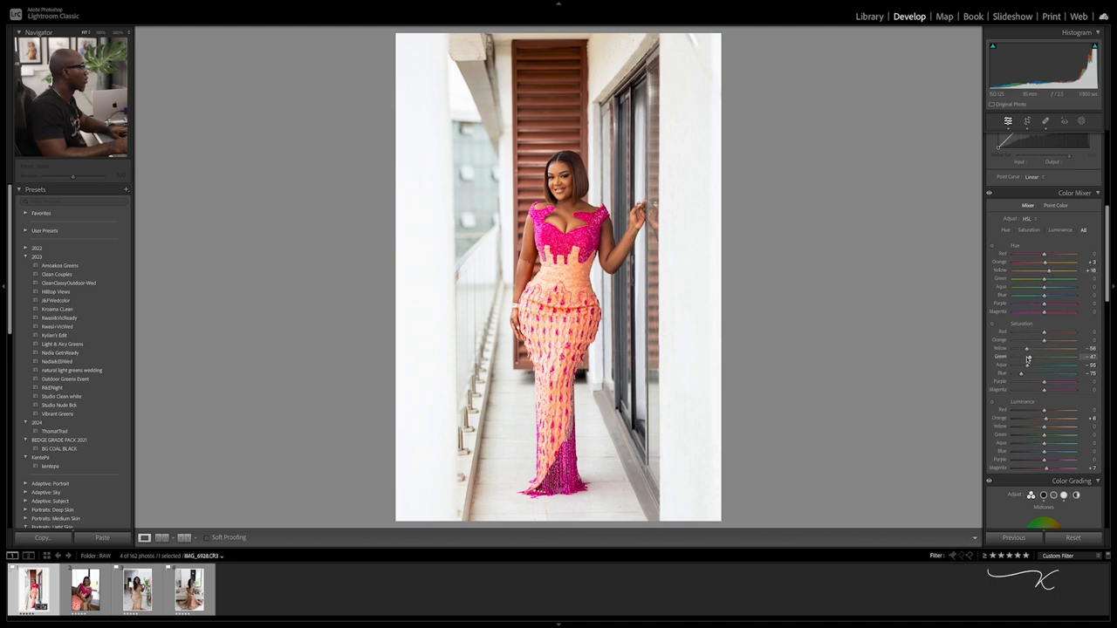
pyautogui.scroll(-1, 1109, 291)
pyautogui.scroll(-4, 1108, 291)
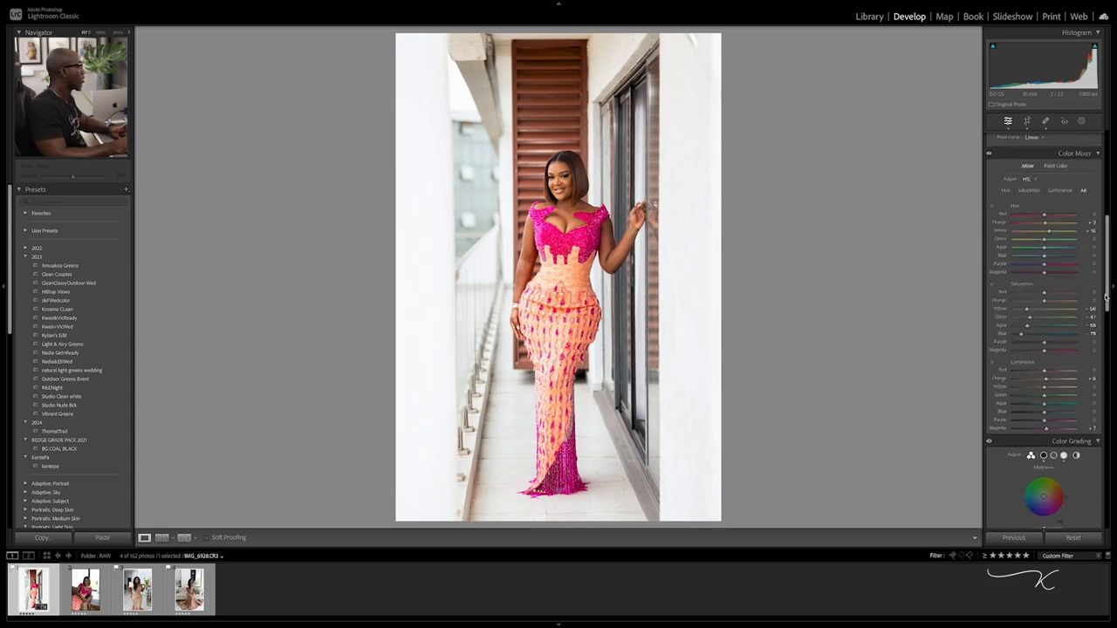
pyautogui.press('\\')
pyautogui.press('\\')
pyautogui.press('\\')
pyautogui.press('\\')
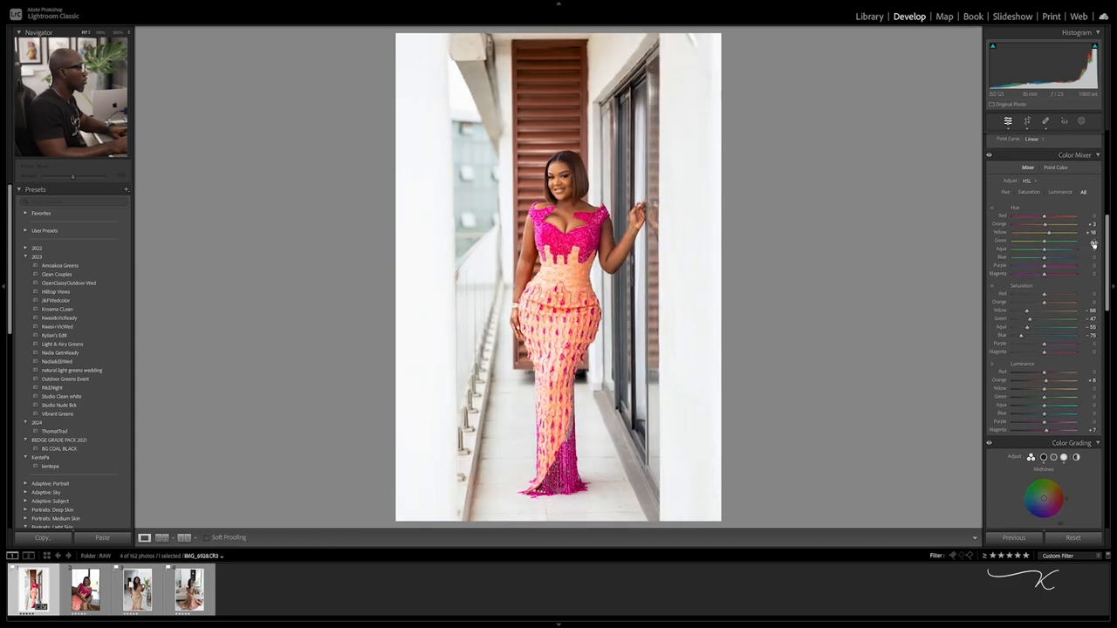
# - Show the photo's file and lens info overlay and set the lens correction profile's make to Canon
pyautogui.moveTo(1109, 245); pyautogui.dragTo(1093, 392)
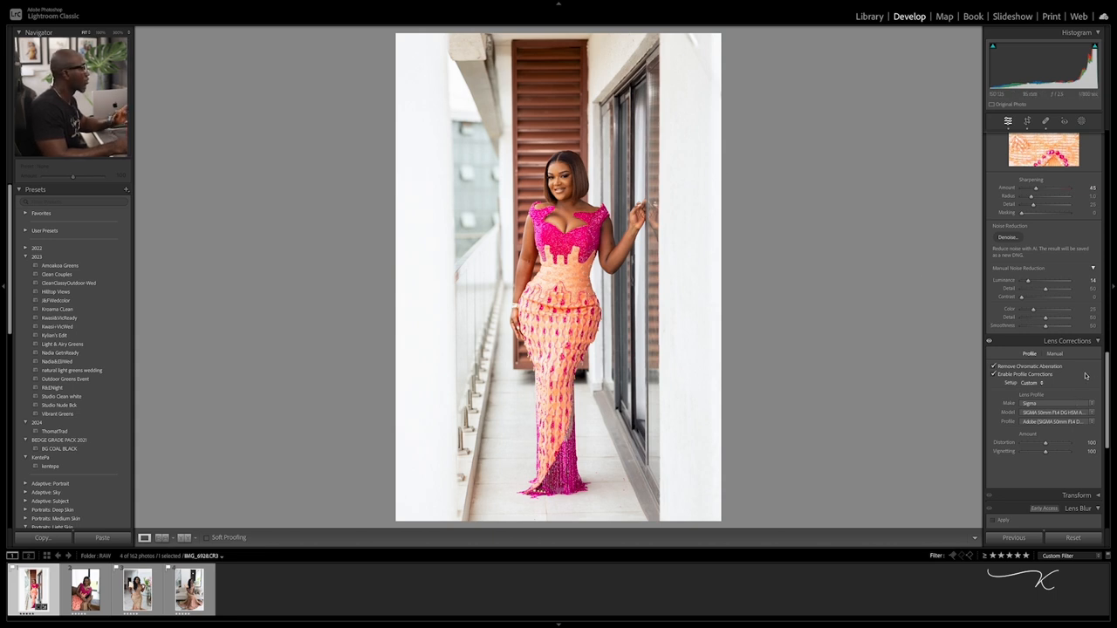
pyautogui.moveTo(1107, 378); pyautogui.dragTo(1108, 393)
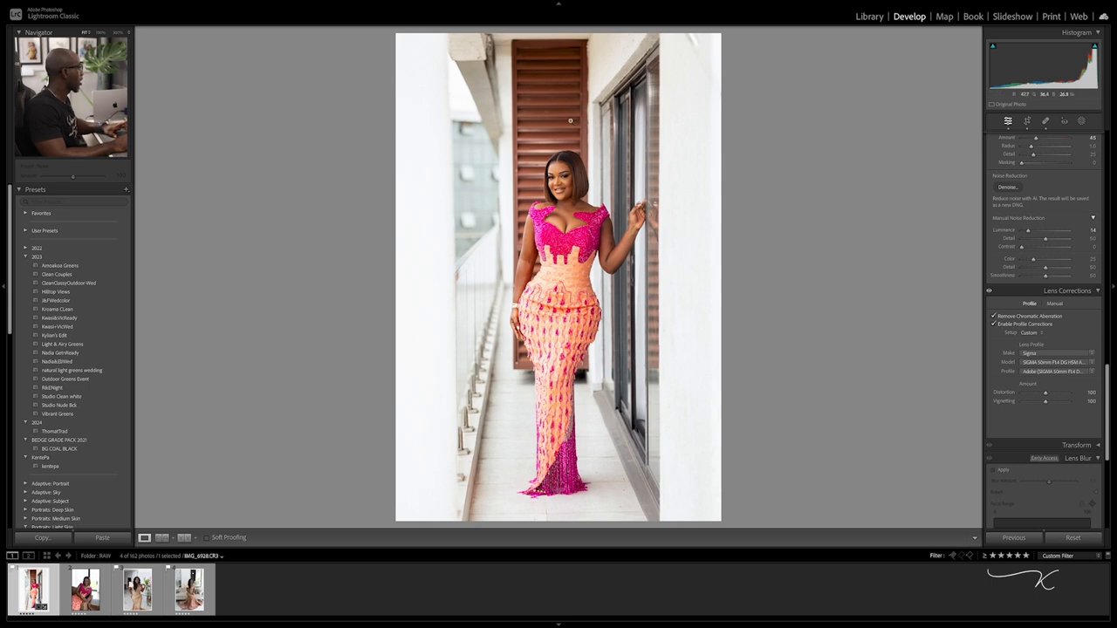
pyautogui.press('i')
pyautogui.press('i')
pyautogui.press('i')
pyautogui.press('i')
pyautogui.press('i')
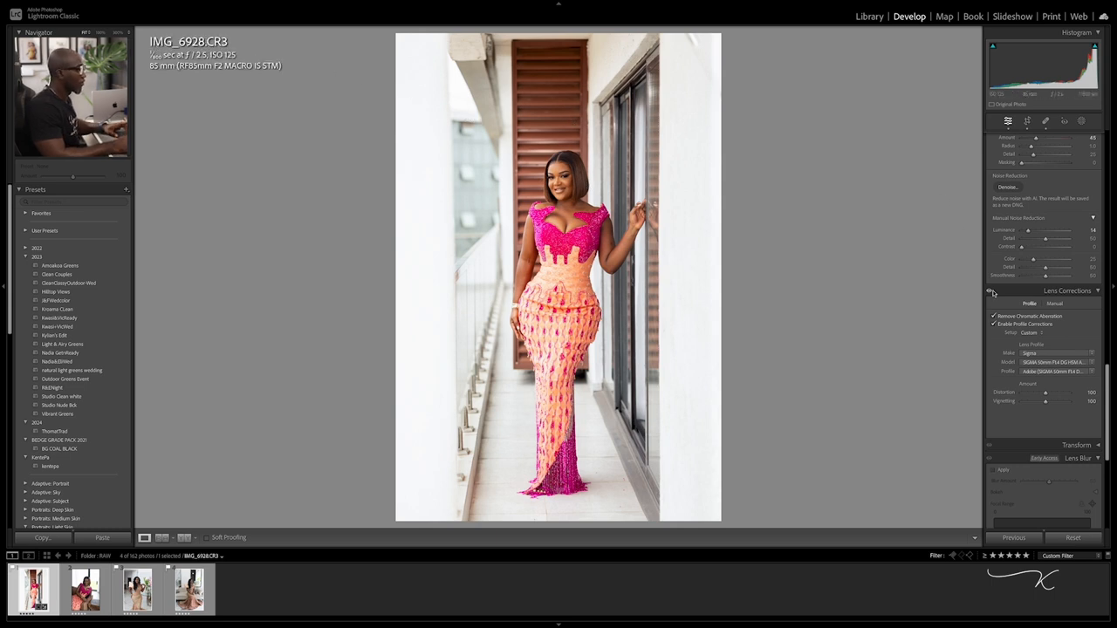
pyautogui.click(1093, 354)
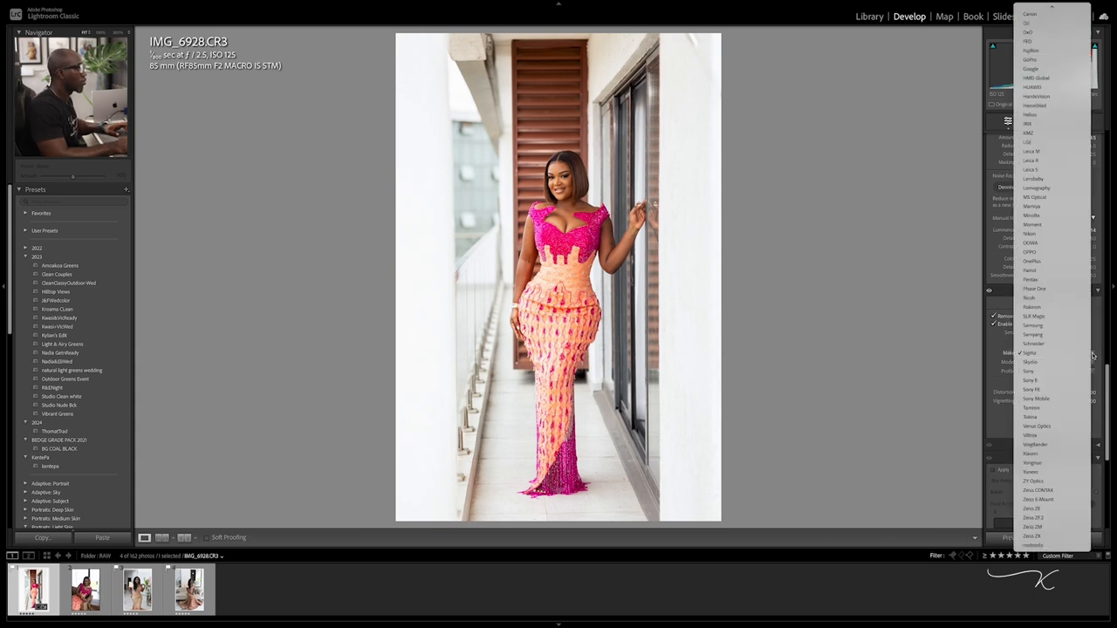
pyautogui.scroll(2, 1072, 49)
pyautogui.click(1061, 40)
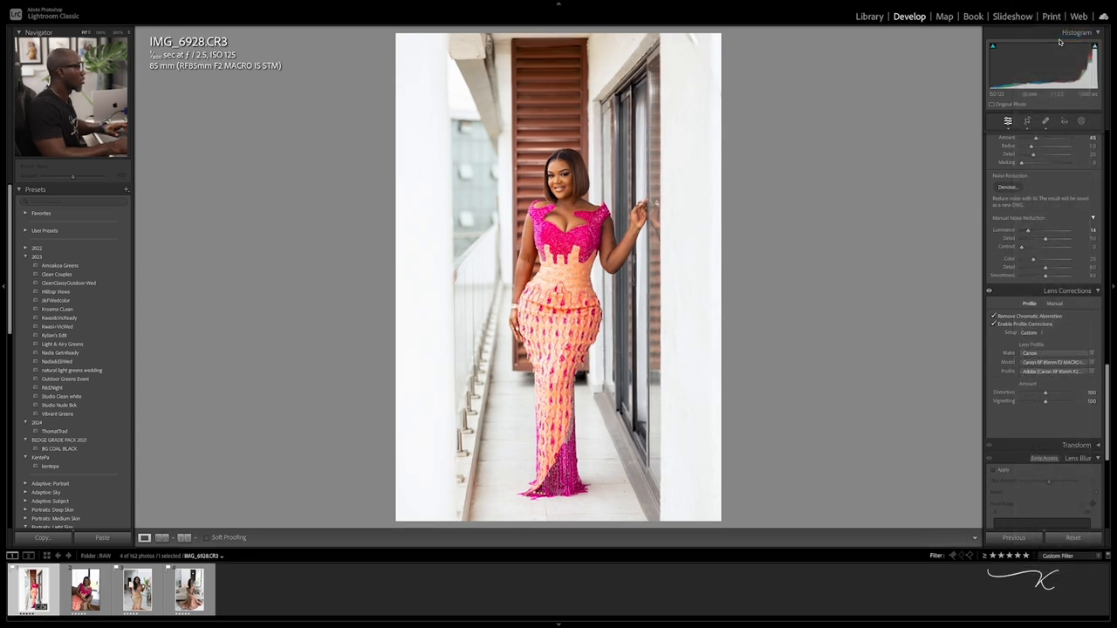
# - Reduce the grain Amount to 20
pyautogui.moveTo(1105, 389); pyautogui.dragTo(1113, 449)
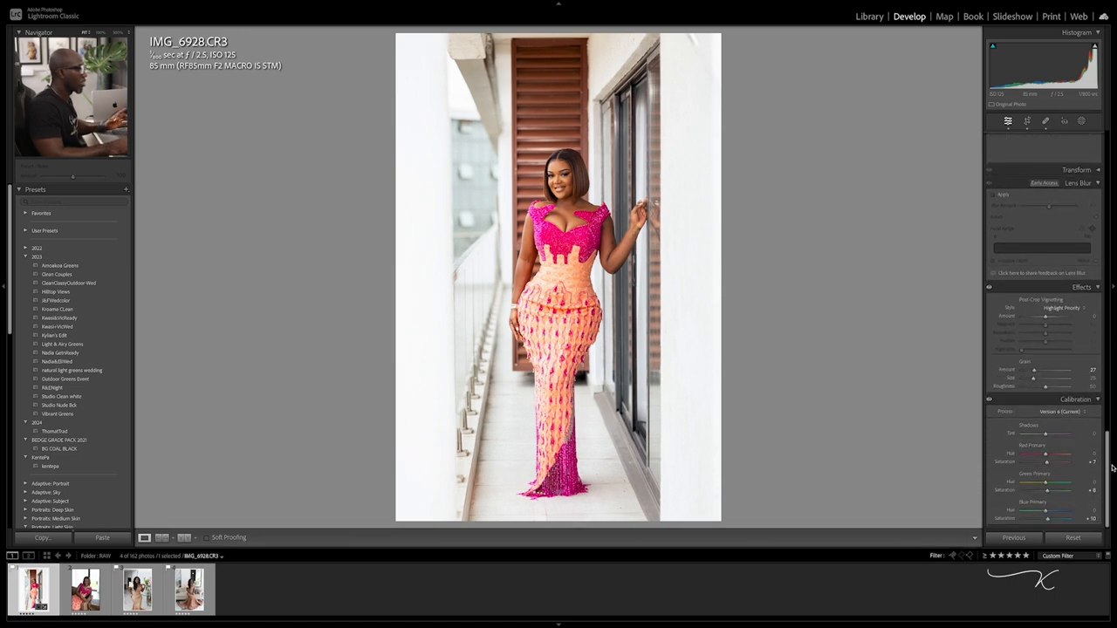
pyautogui.moveTo(1035, 371); pyautogui.dragTo(1030, 372)
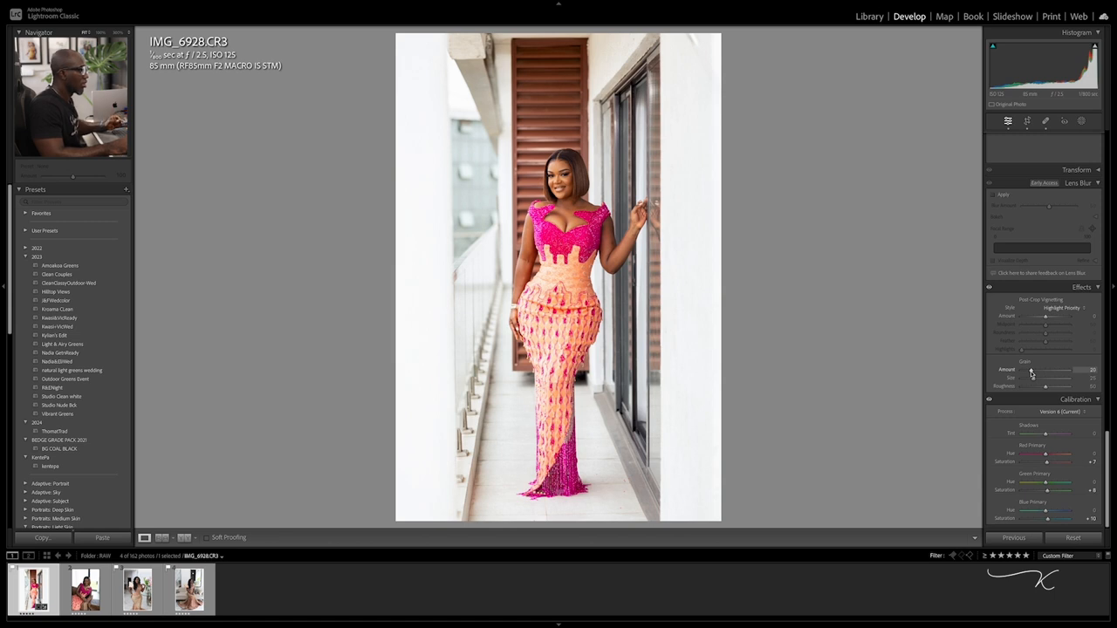
# - Compare the calibration on and off, then set Red Primary saturation to 0, Green Primary hue to -18 and saturation to +17
pyautogui.click(990, 400)
pyautogui.click(990, 400)
pyautogui.click(990, 400)
pyautogui.click(989, 400)
pyautogui.click(990, 401)
pyautogui.click(990, 401)
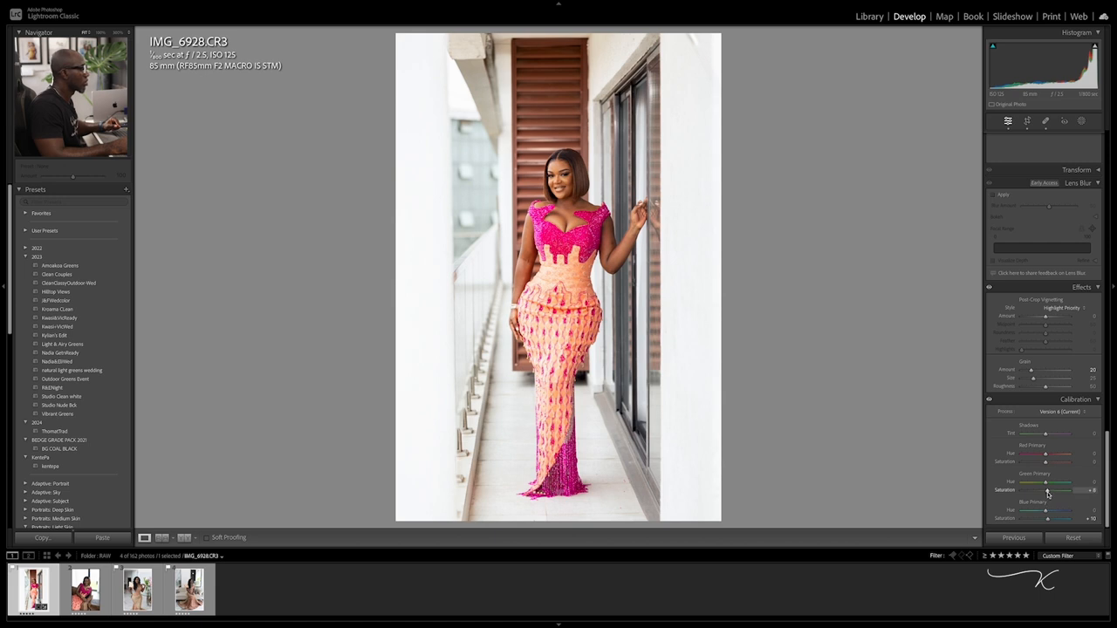
pyautogui.moveTo(1048, 493)
pyautogui.mouseDown()
pyautogui.moveTo(1037, 485)
pyautogui.moveTo(1050, 495)
pyautogui.mouseUp()
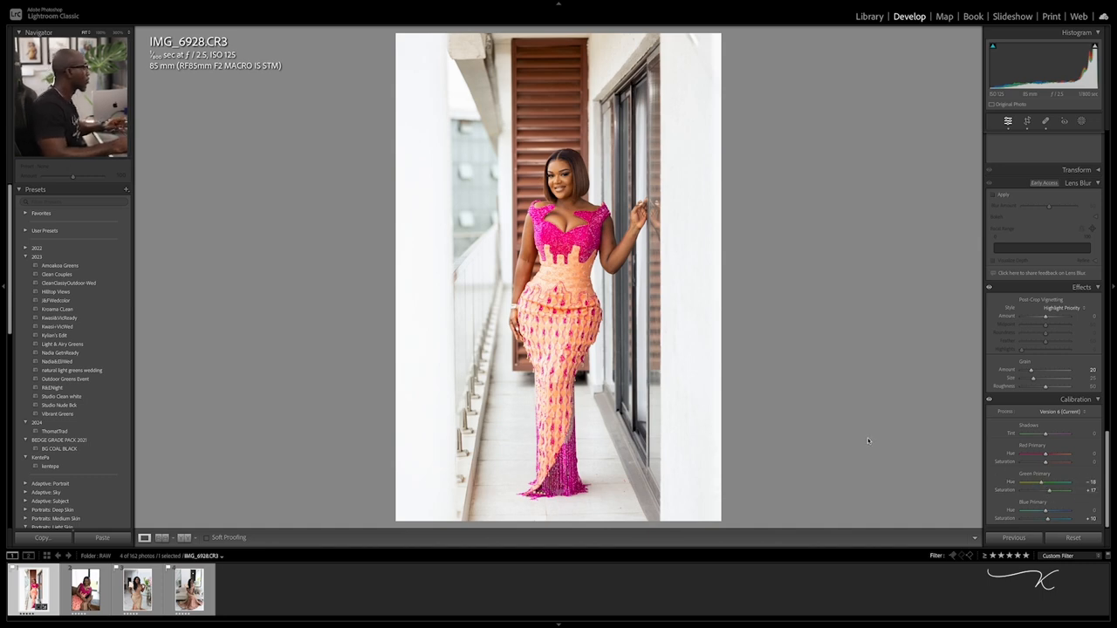
# - Examine the edited photo at full screen and the woman's face at close range
pyautogui.press('f')
pyautogui.press('f')
pyautogui.click(566, 185)
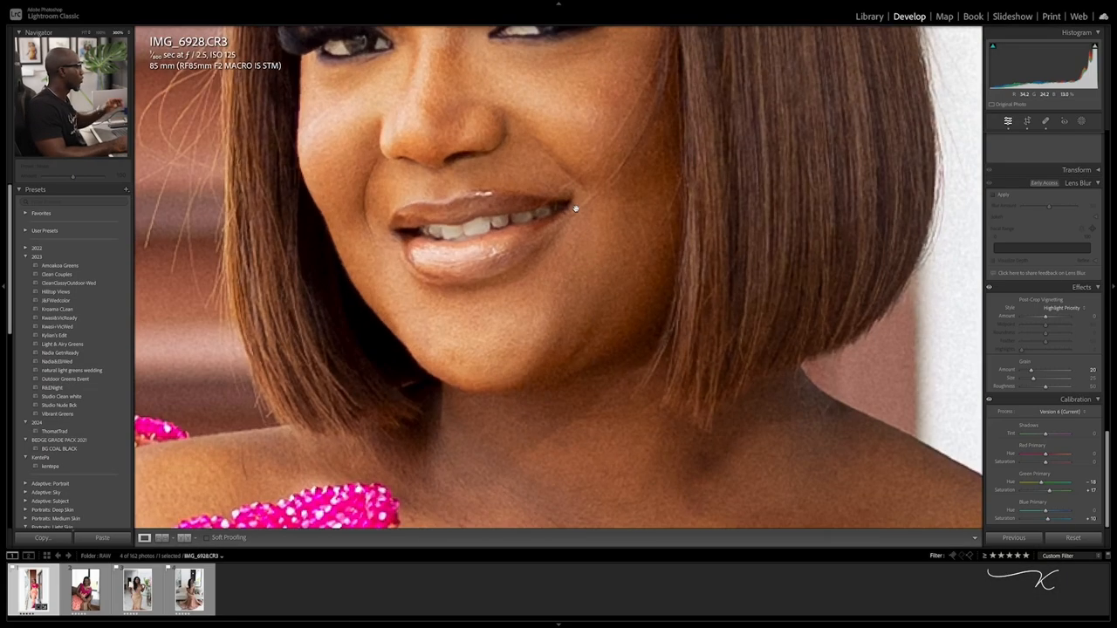
pyautogui.click(579, 217)
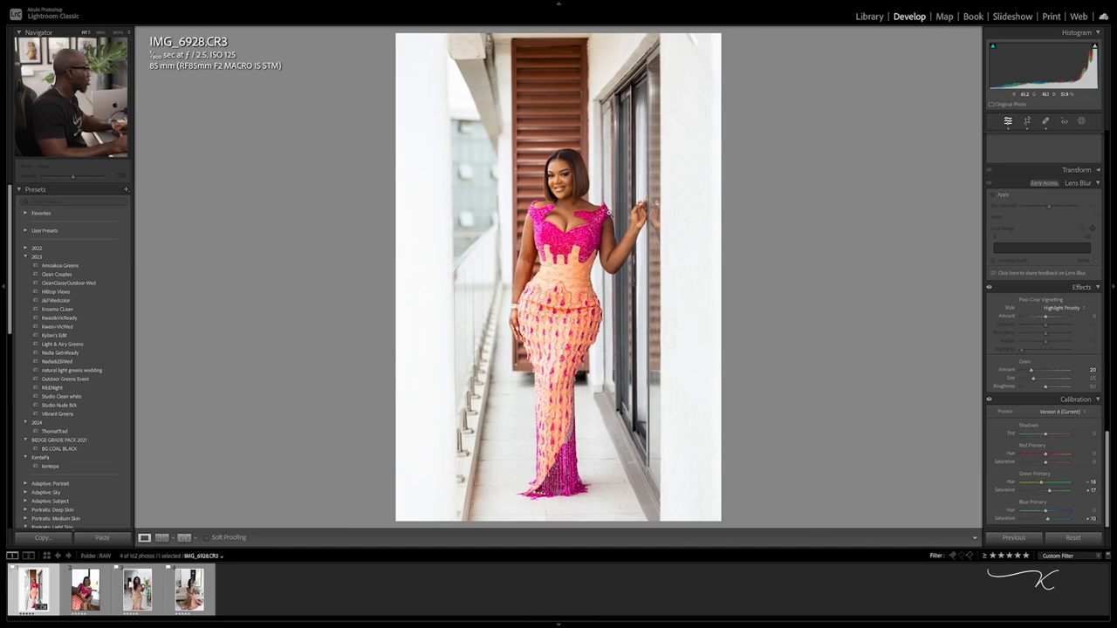
# - Retouch the horizontal crease across the dress's hips with an enlarged Remove brush and switch the spot to Clone mode
pyautogui.press('super+equal')
pyautogui.press('super+equal')
pyautogui.press('super+equal')
pyautogui.scroll(-5, 515, 356)
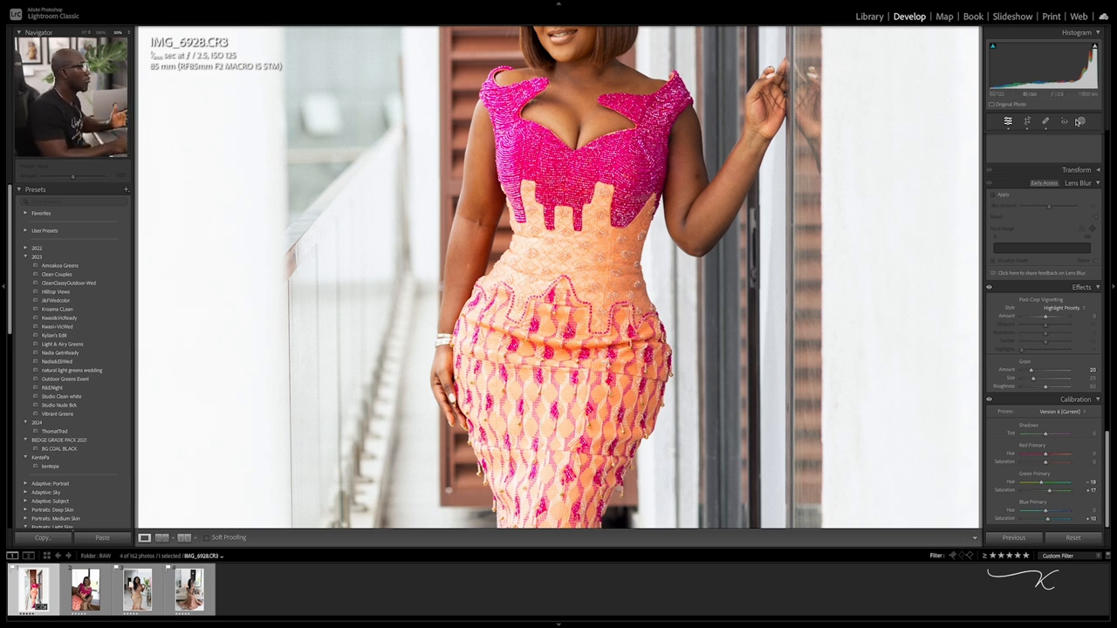
pyautogui.click(1047, 121)
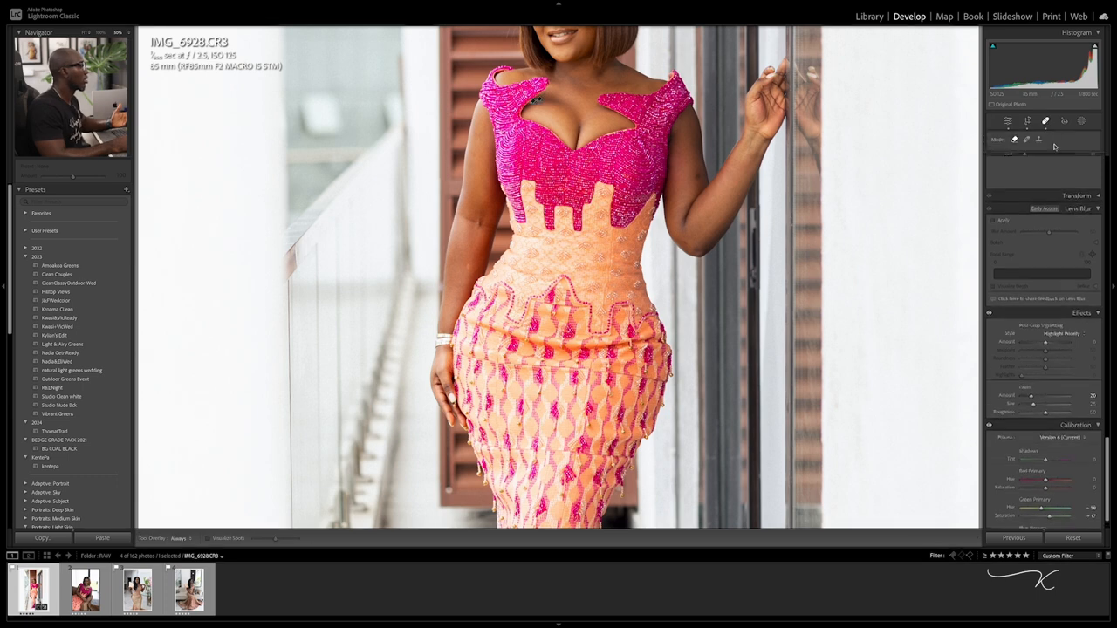
pyautogui.press(']')
pyautogui.press(']')
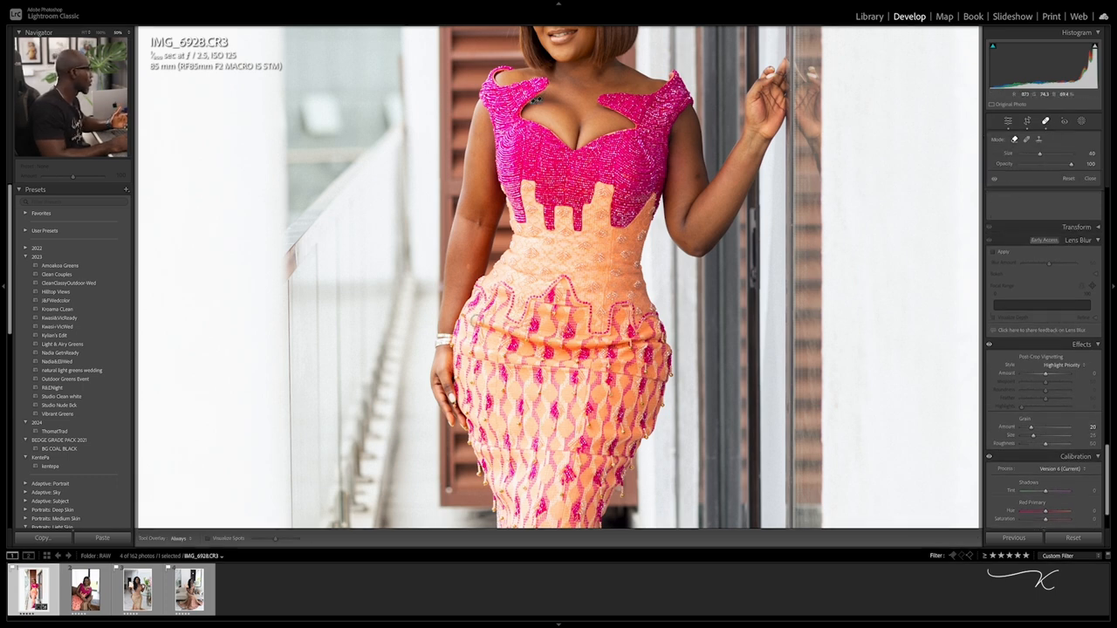
pyautogui.press(']')
pyautogui.moveTo(634, 341); pyautogui.dragTo(648, 342)
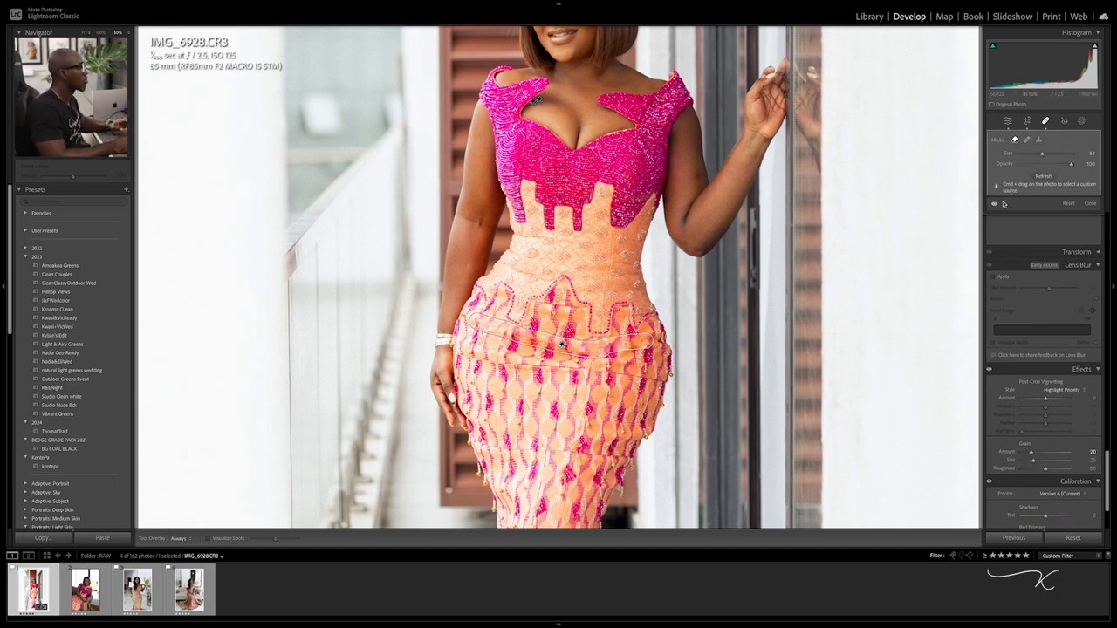
pyautogui.click(1038, 139)
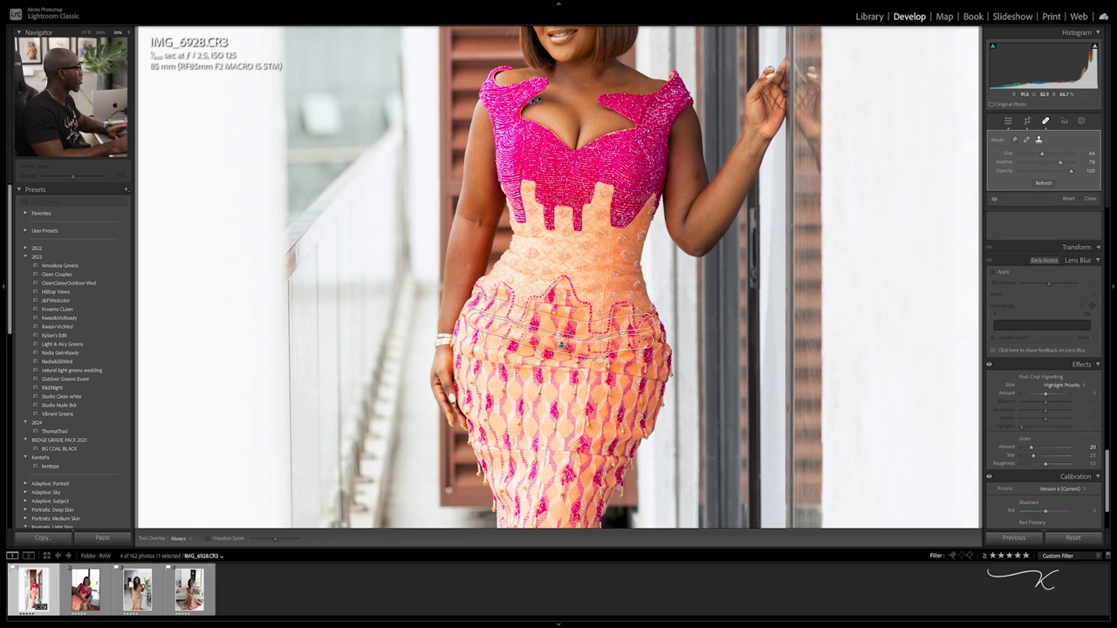
# - Leave the retouching tool and compare the whole photo before and after the edits
pyautogui.press('q')
pyautogui.click(739, 320)
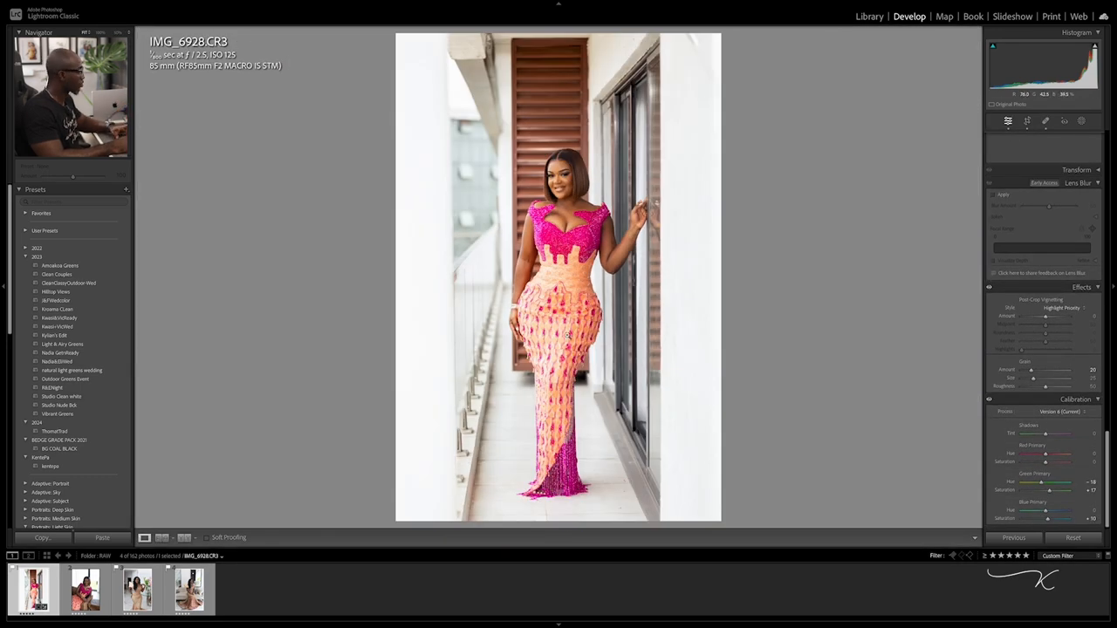
pyautogui.press('\\')
pyautogui.press('\\')
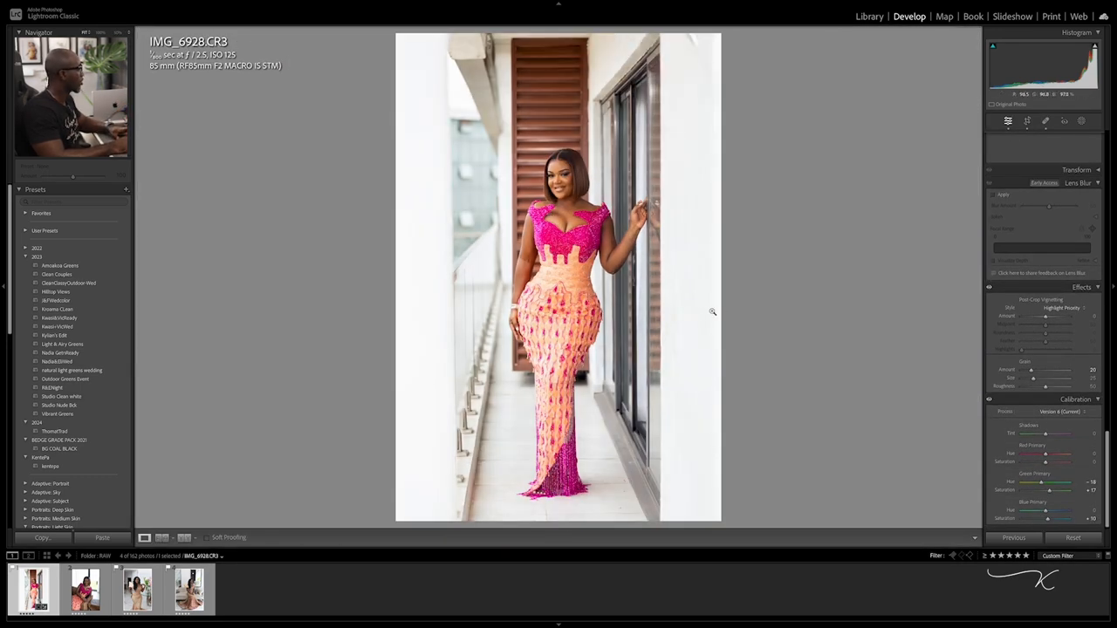
pyautogui.press('\\')
pyautogui.press('\\')
pyautogui.press('\\')
pyautogui.press('\\')
pyautogui.press('\\')
pyautogui.press('\\')
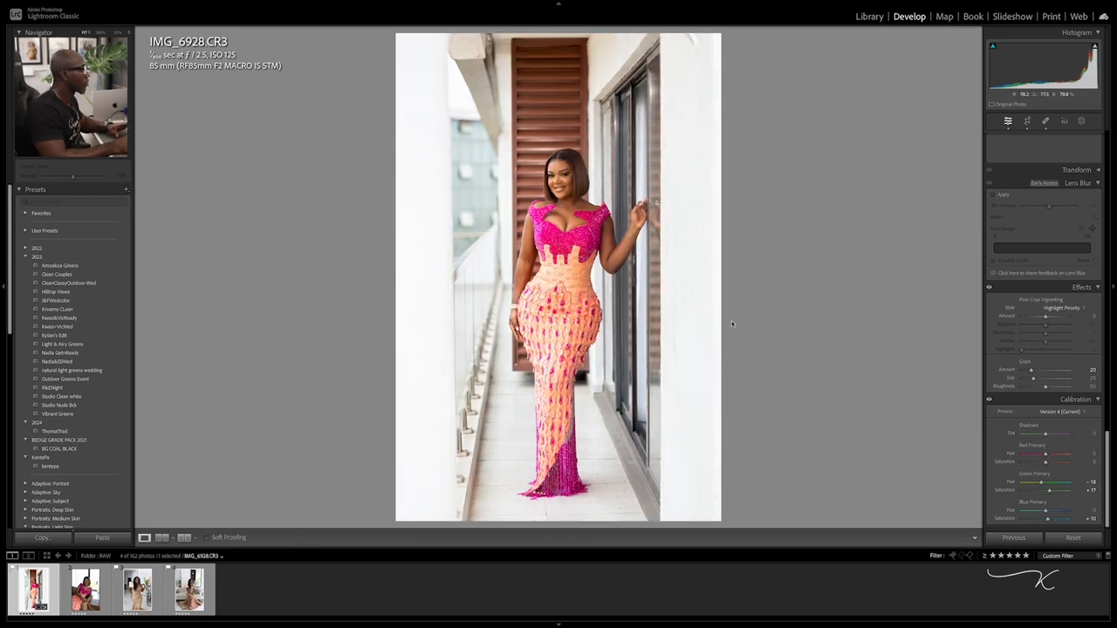
# - Lower the photo's Exposure to +0.35 in the basic adjustments
pyautogui.moveTo(1106, 452); pyautogui.dragTo(1102, 142)
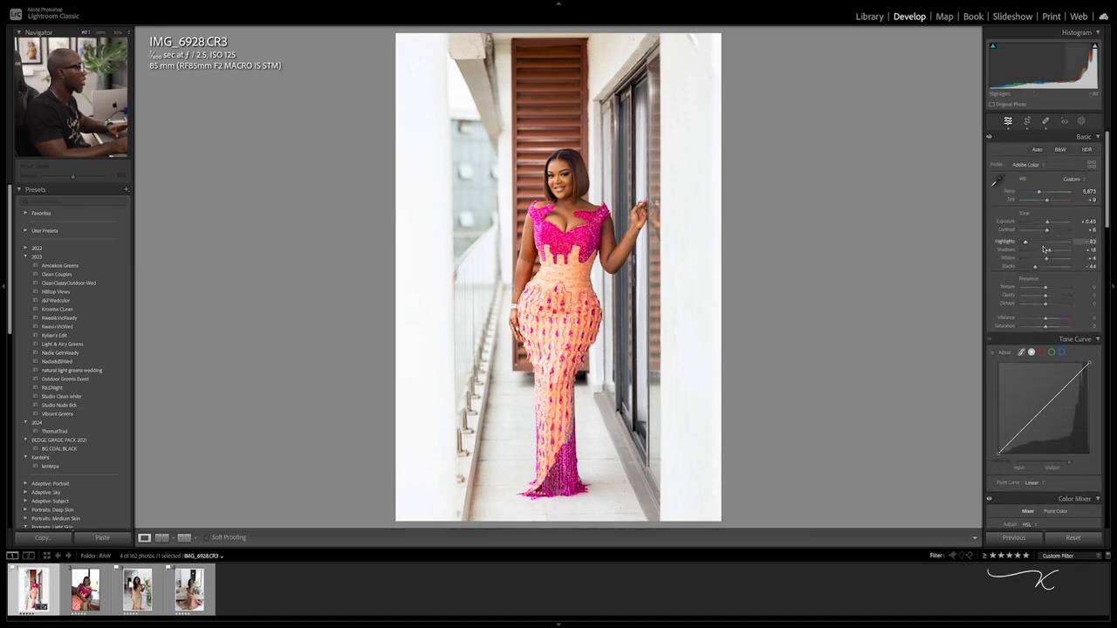
pyautogui.moveTo(1048, 225); pyautogui.dragTo(1048, 226)
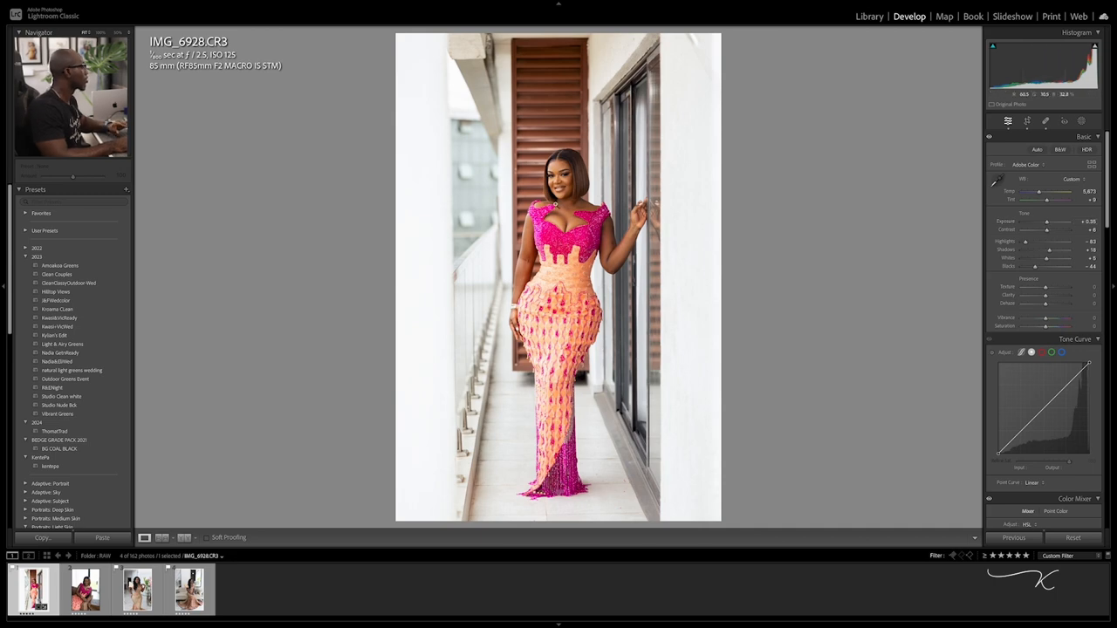
# - Create one people mask covering the woman's Facial Skin and Body Skin
pyautogui.click(574, 189)
pyautogui.moveTo(583, 259); pyautogui.dragTo(625, 217)
pyautogui.press('super+equal')
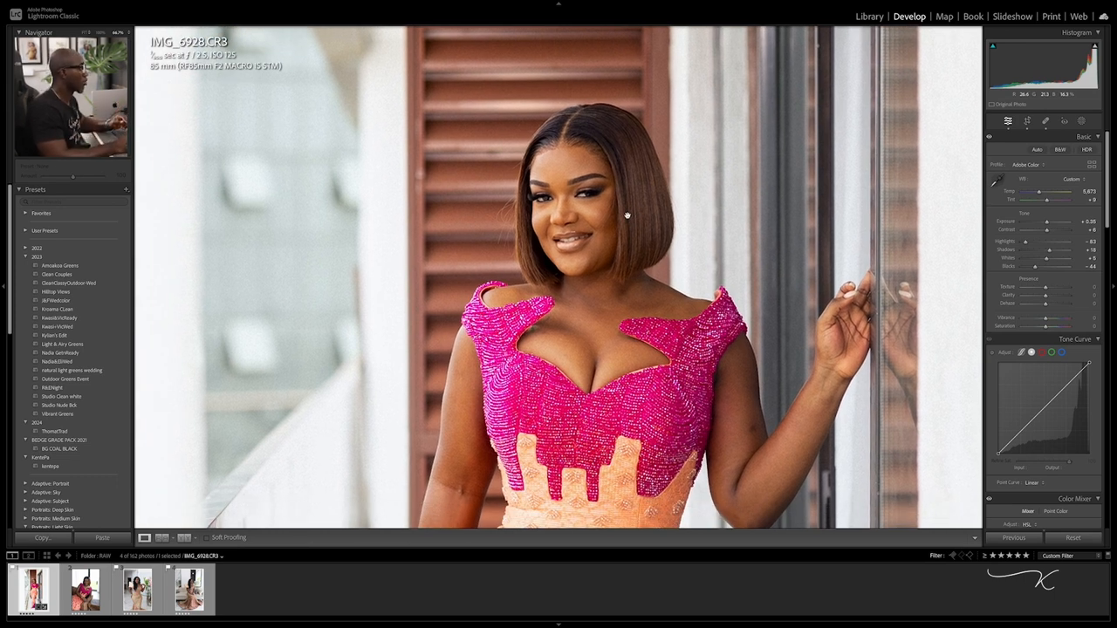
pyautogui.click(1082, 121)
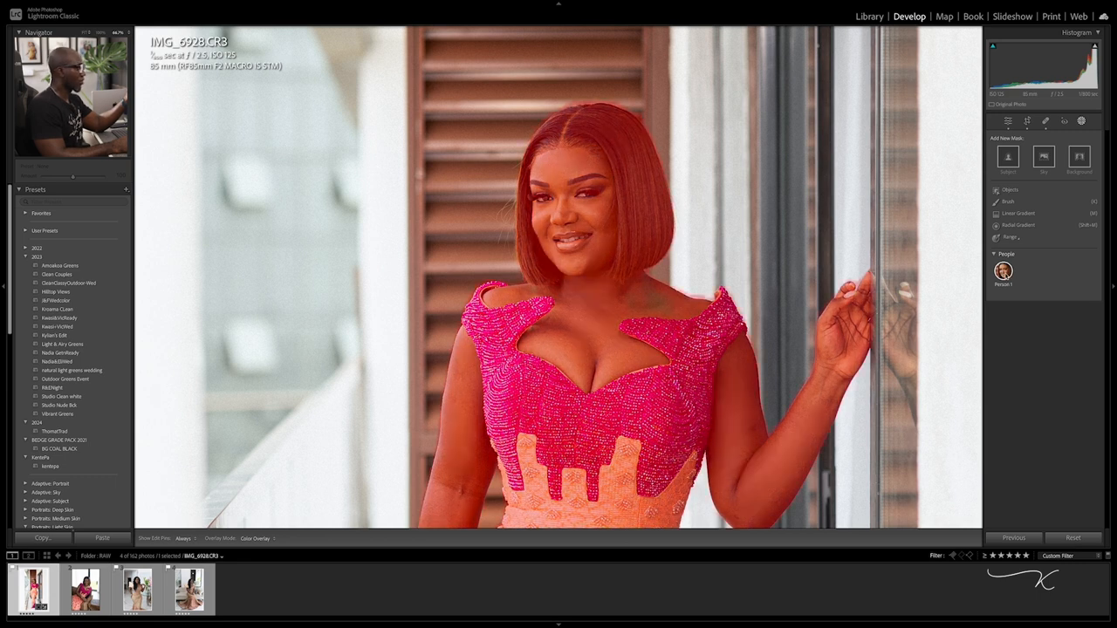
pyautogui.click(1003, 272)
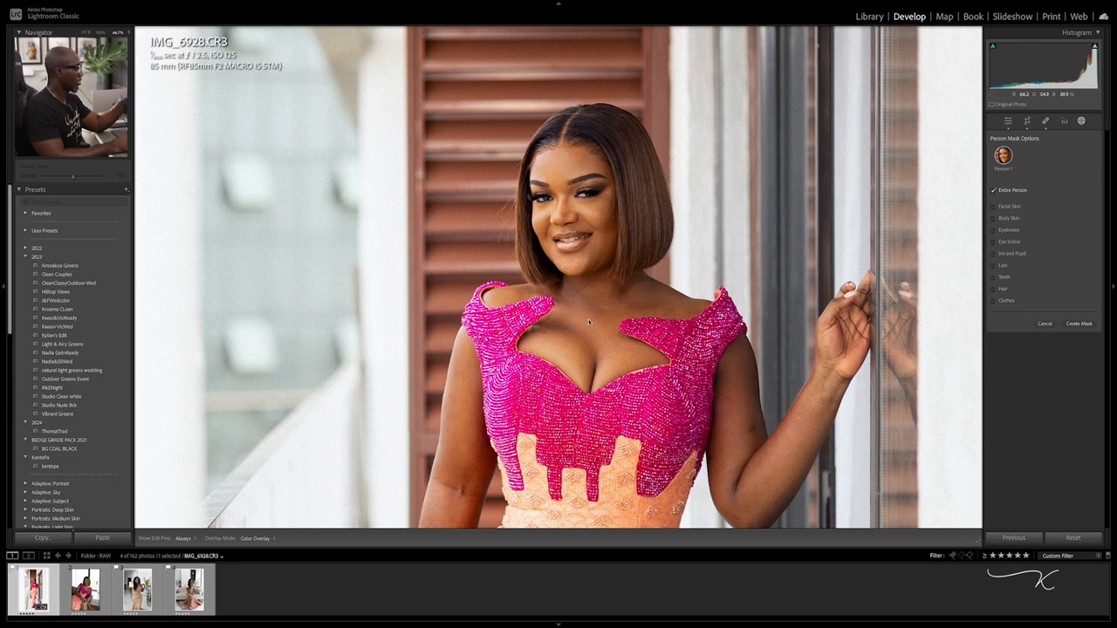
pyautogui.press('z')
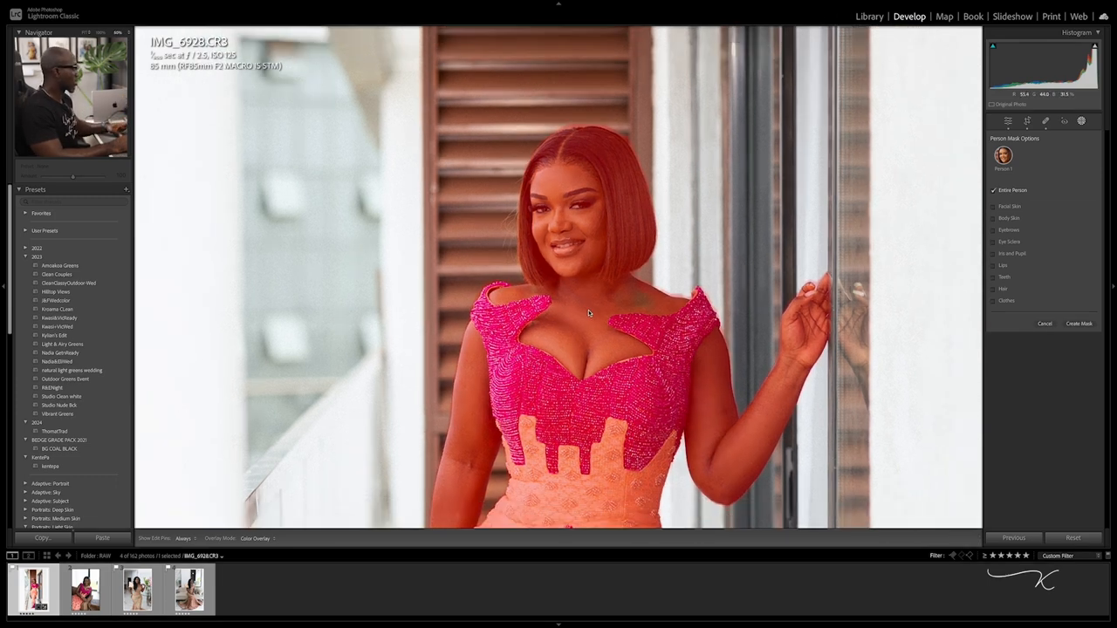
pyautogui.press('z')
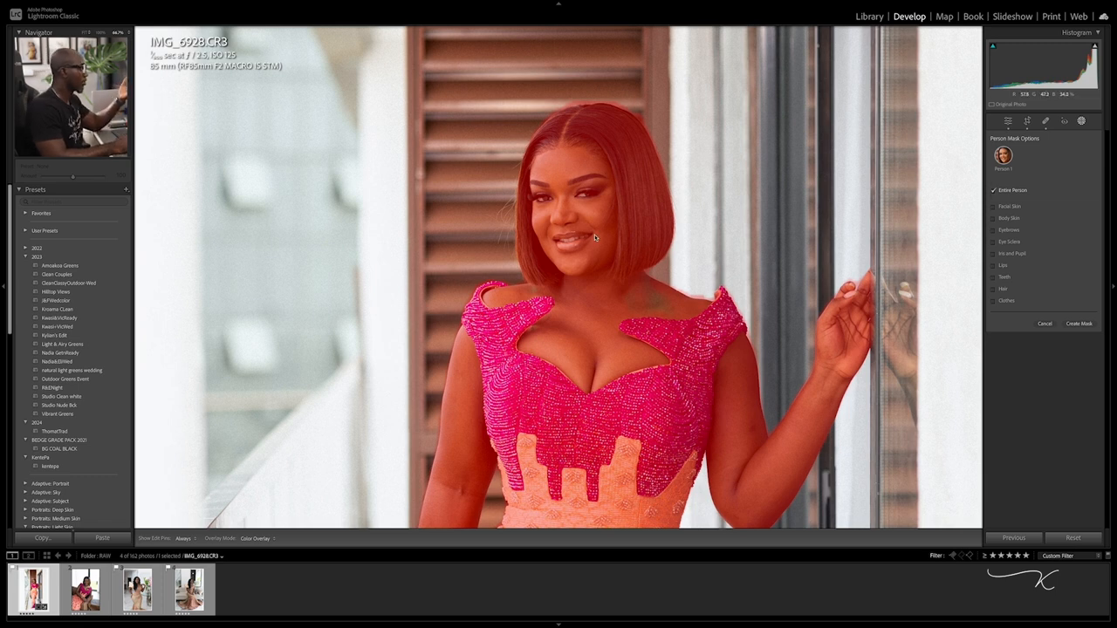
pyautogui.click(1011, 207)
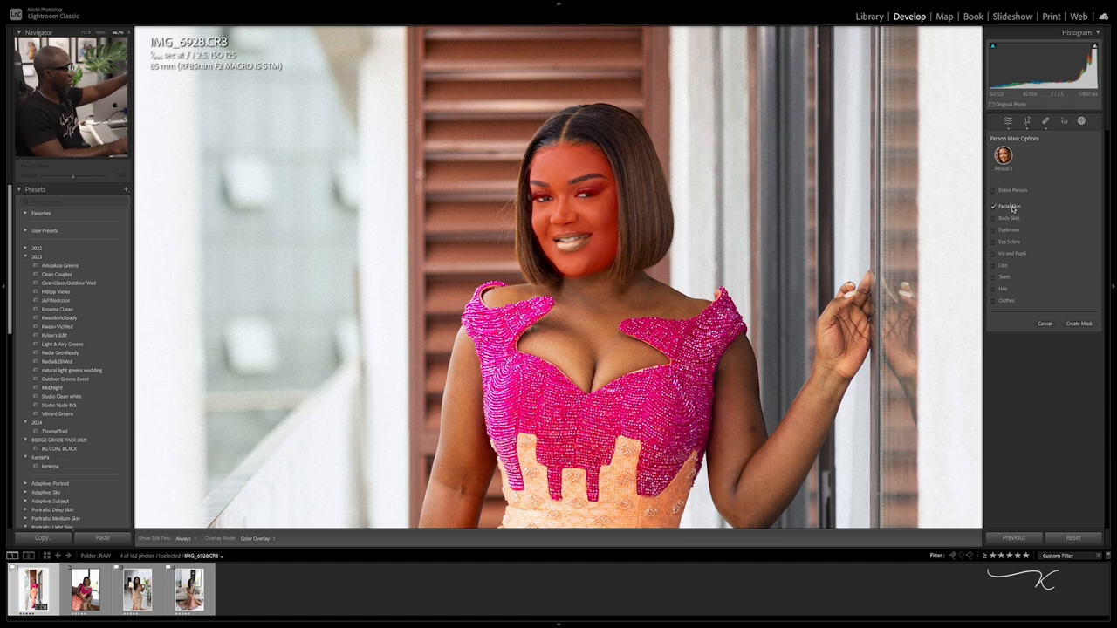
pyautogui.click(1011, 218)
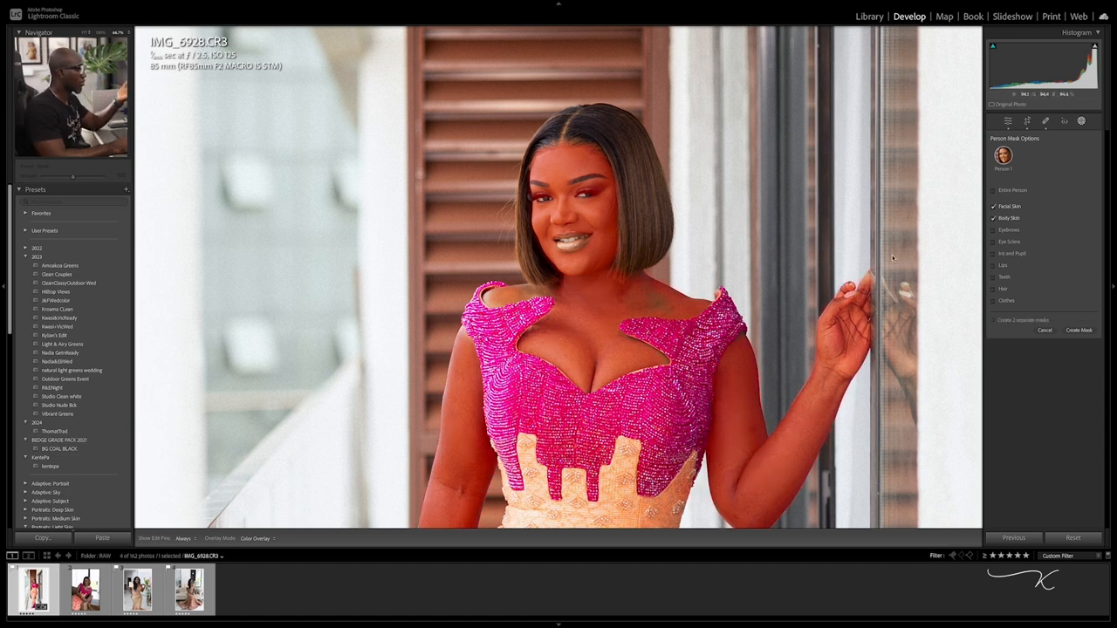
pyautogui.click(1081, 331)
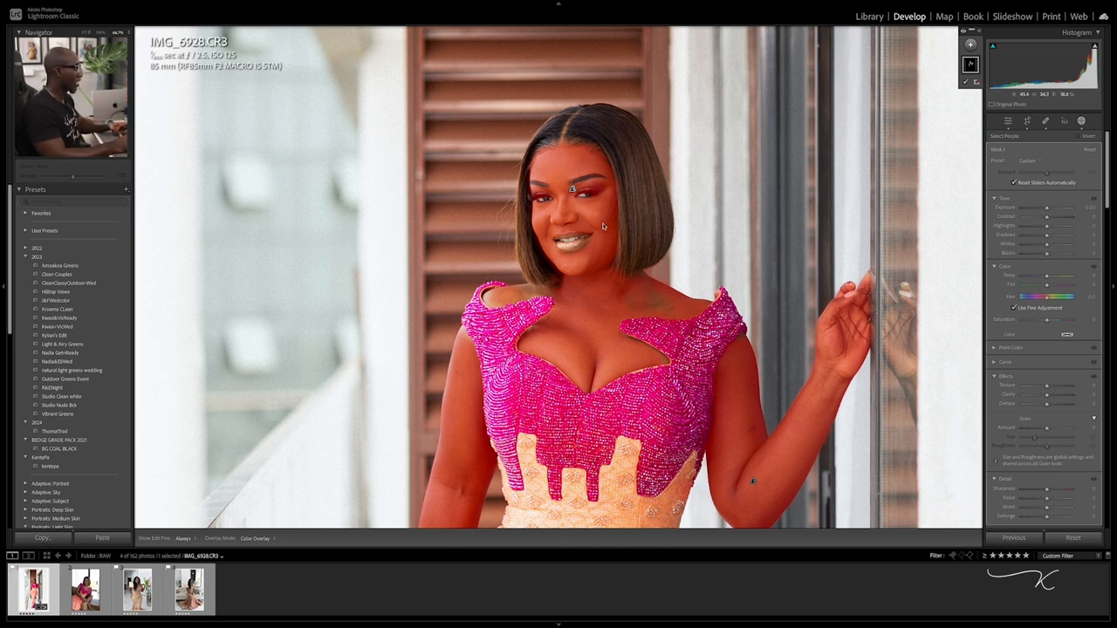
# - Choose the Texture preset for the skin mask and set its Texture to -50
pyautogui.press('super+minus')
pyautogui.press('super+minus')
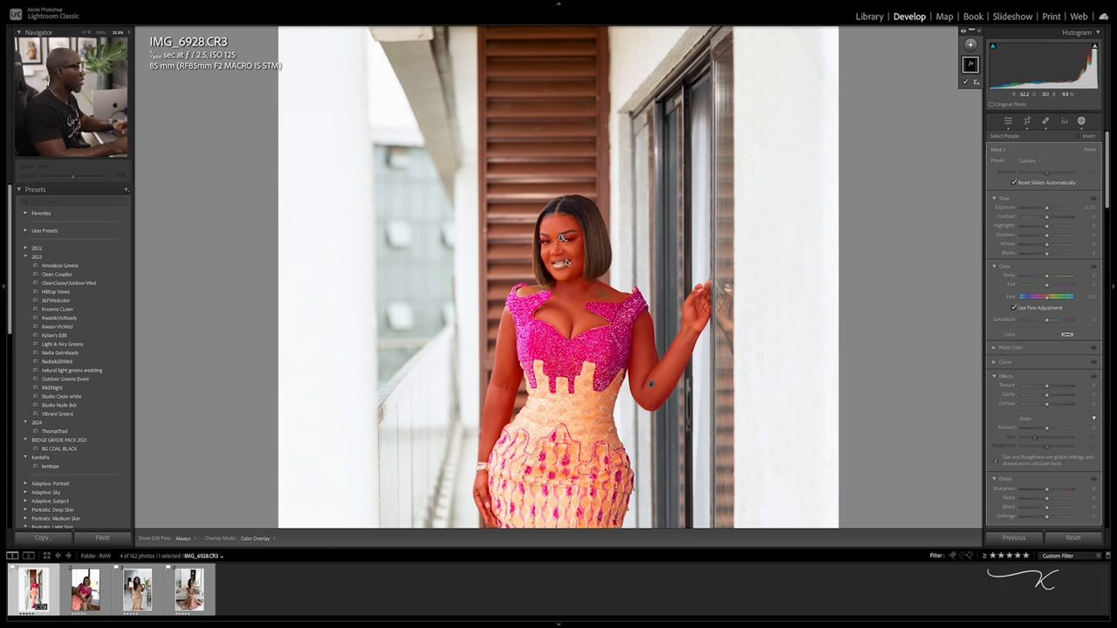
pyautogui.press('super+equal')
pyautogui.press('super+equal')
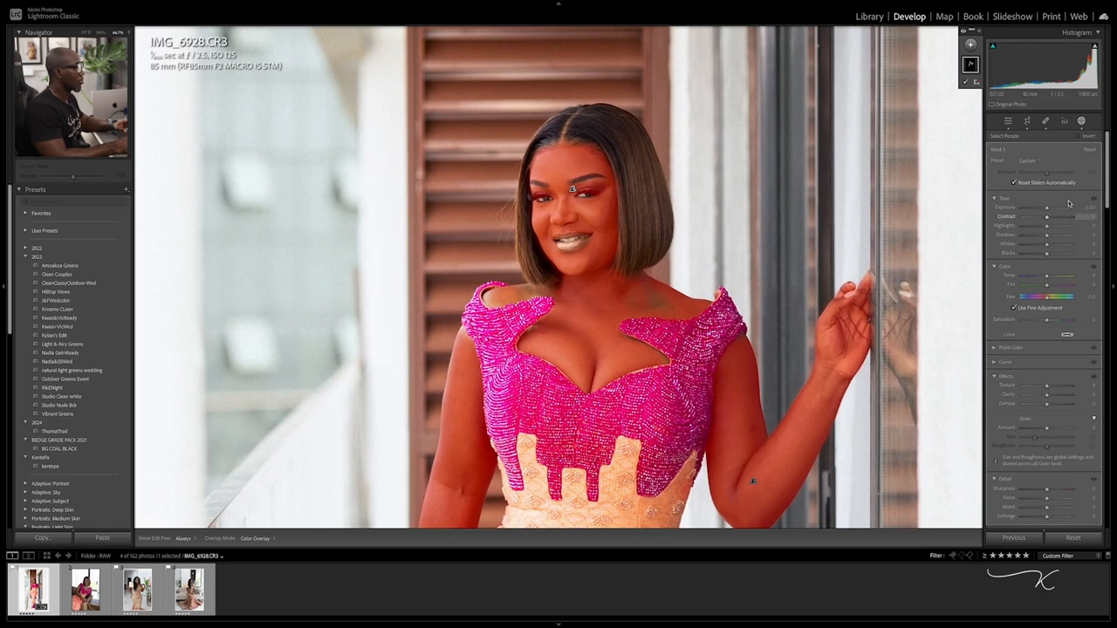
pyautogui.scroll(-3, 990, 446)
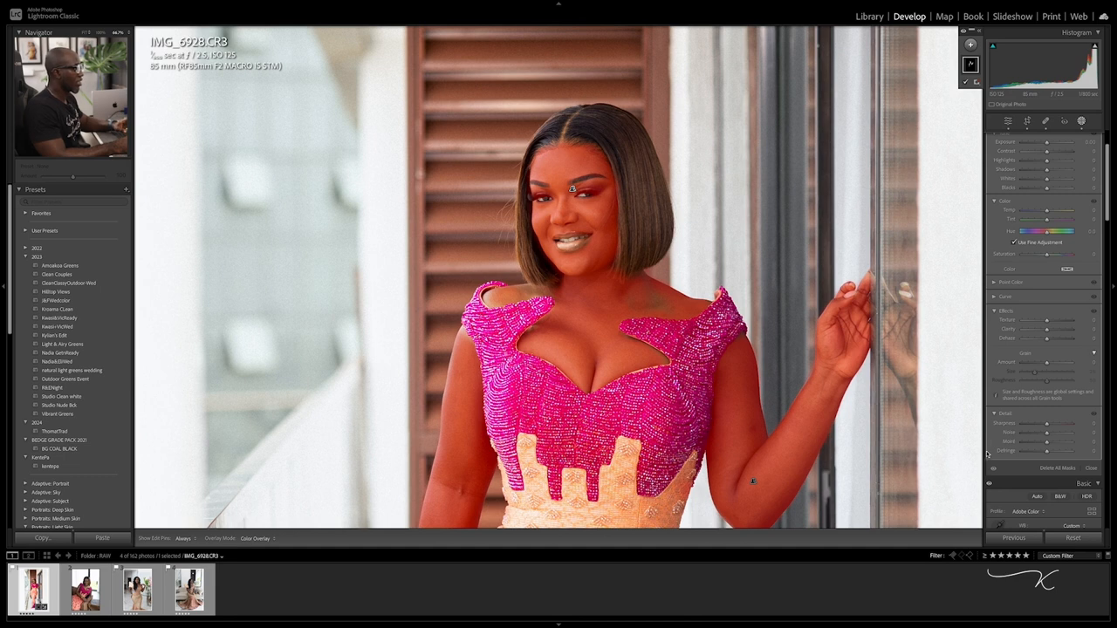
pyautogui.scroll(-2, 1047, 262)
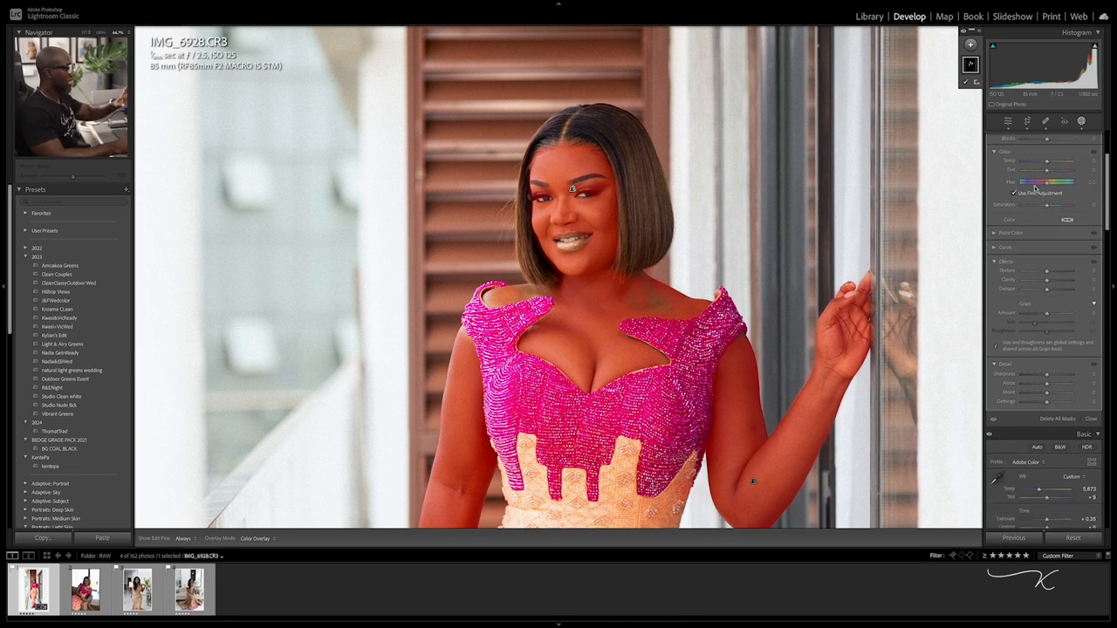
pyautogui.scroll(5, 1036, 186)
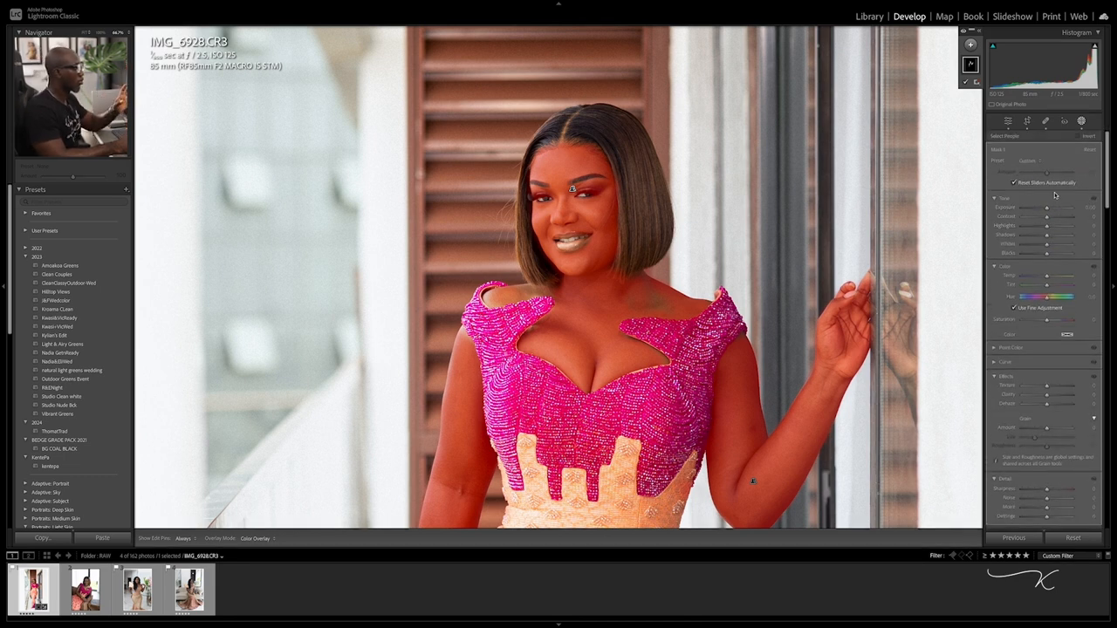
pyautogui.click(1039, 163)
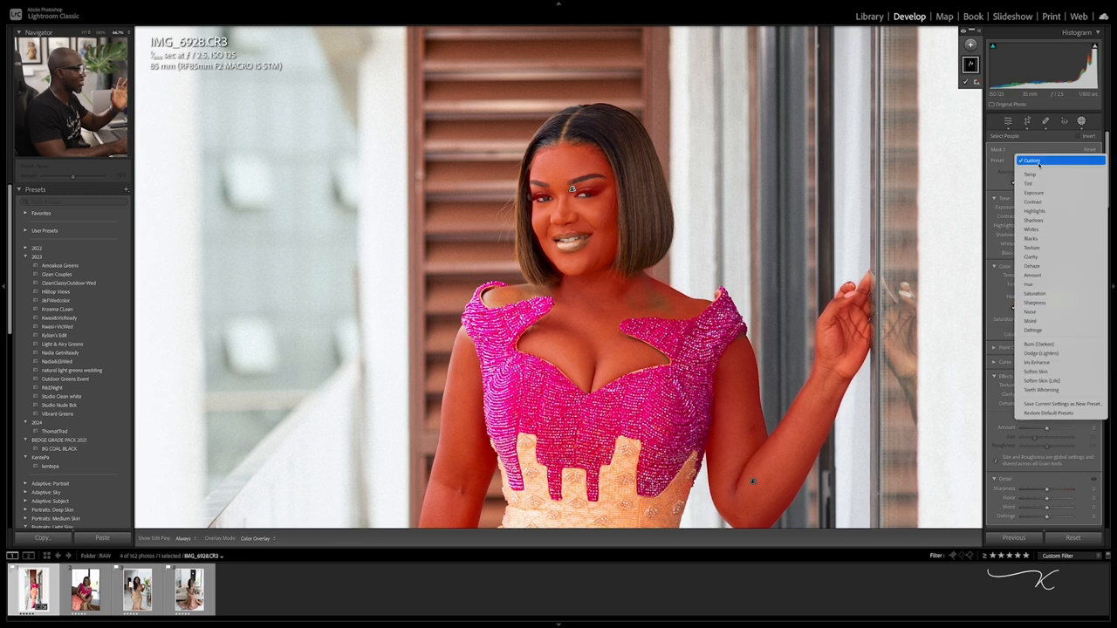
pyautogui.click(1039, 248)
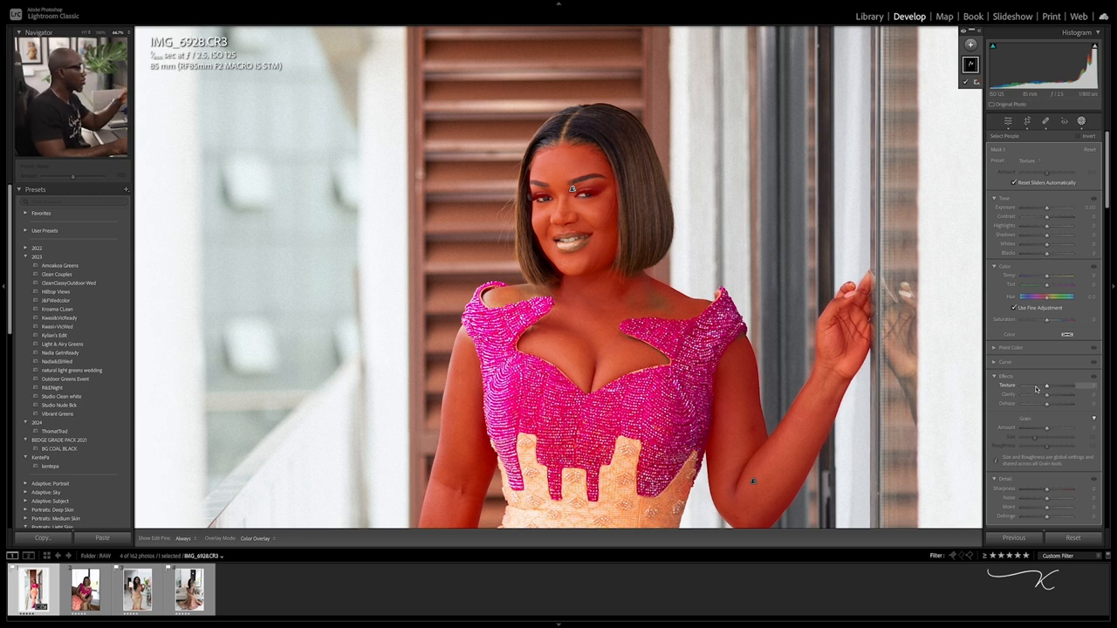
pyautogui.moveTo(1037, 388); pyautogui.dragTo(1035, 389)
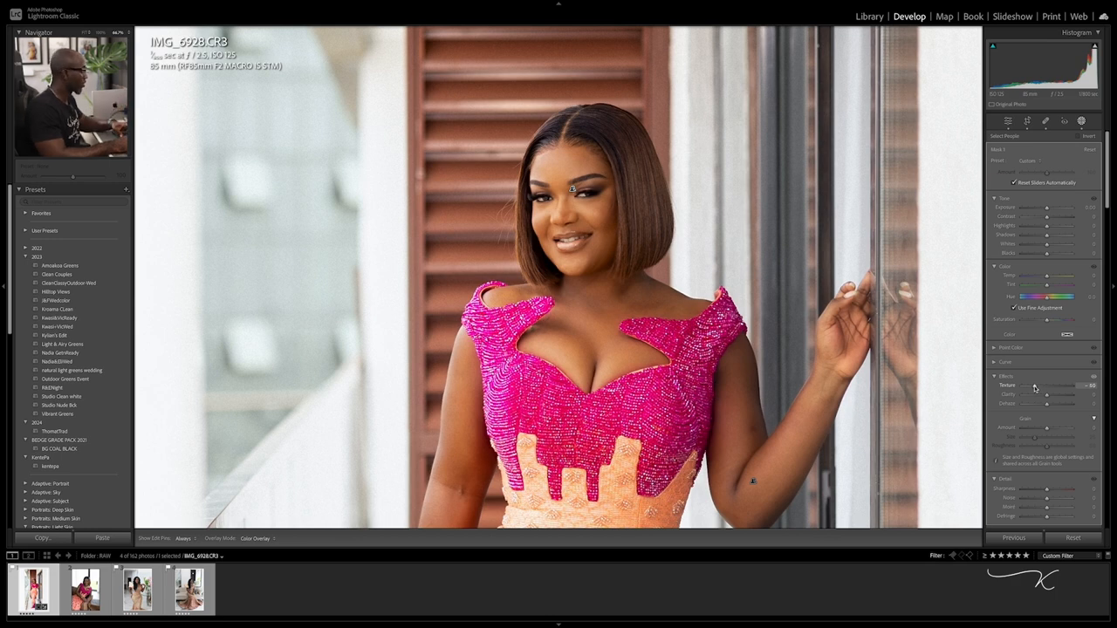
# - Examine the softened skin on the woman's face at close range and from farther out, and leave masking
pyautogui.press('z')
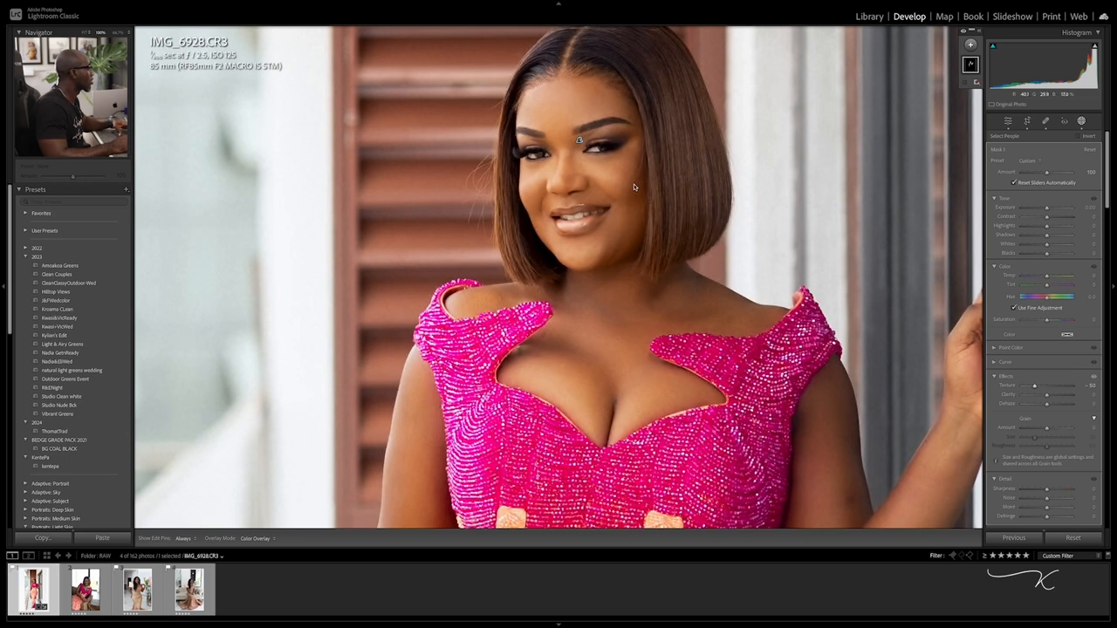
pyautogui.moveTo(628, 194); pyautogui.dragTo(620, 322)
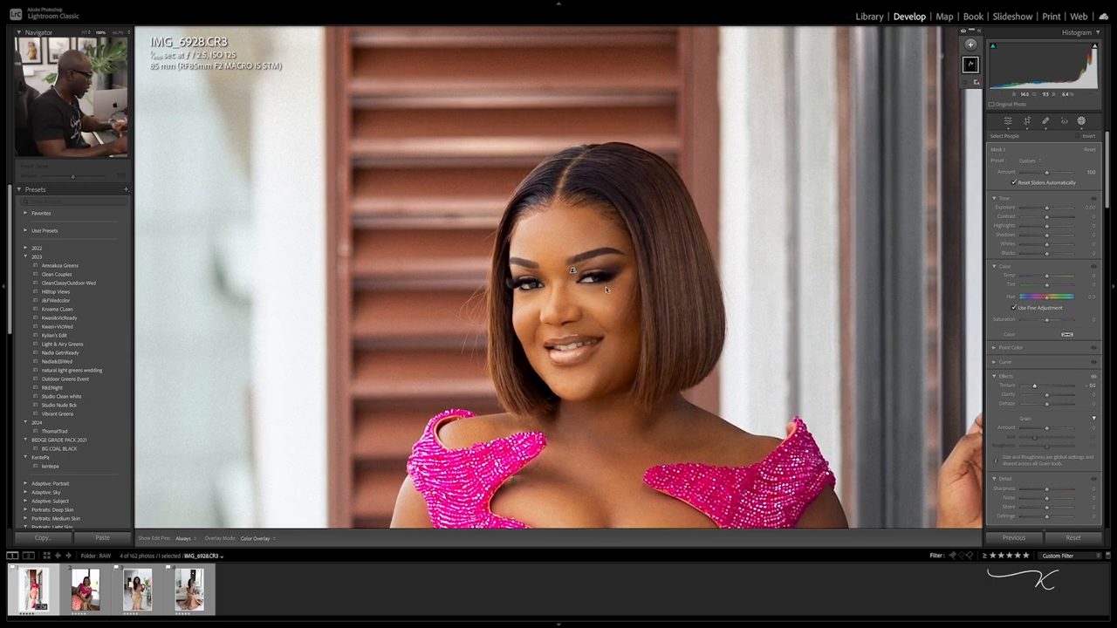
pyautogui.press('z')
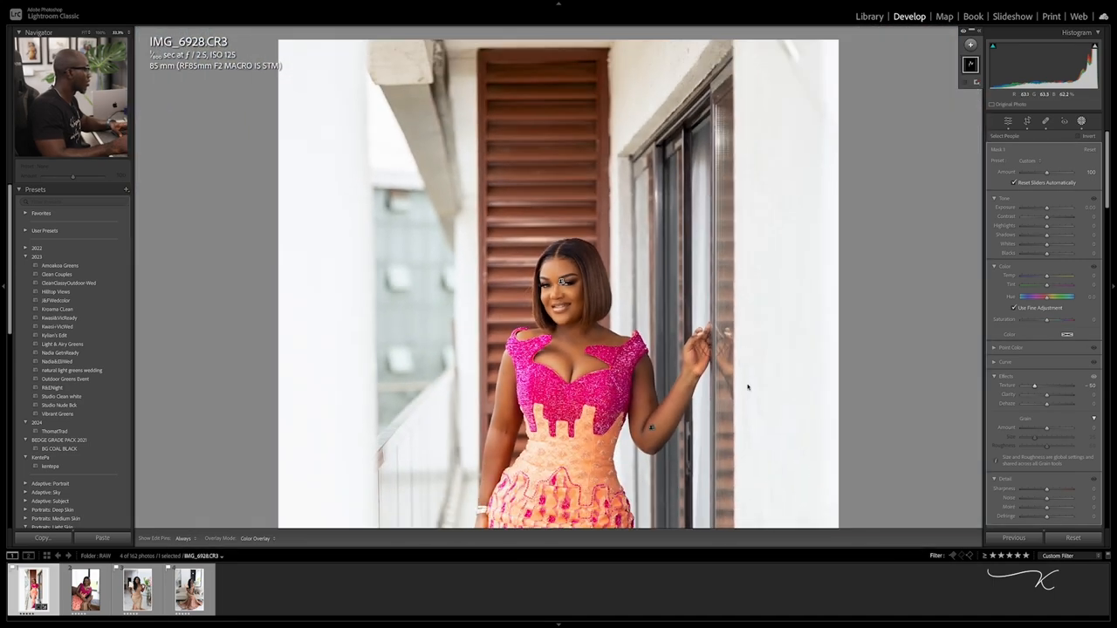
pyautogui.hotkey('ctrl', '-')
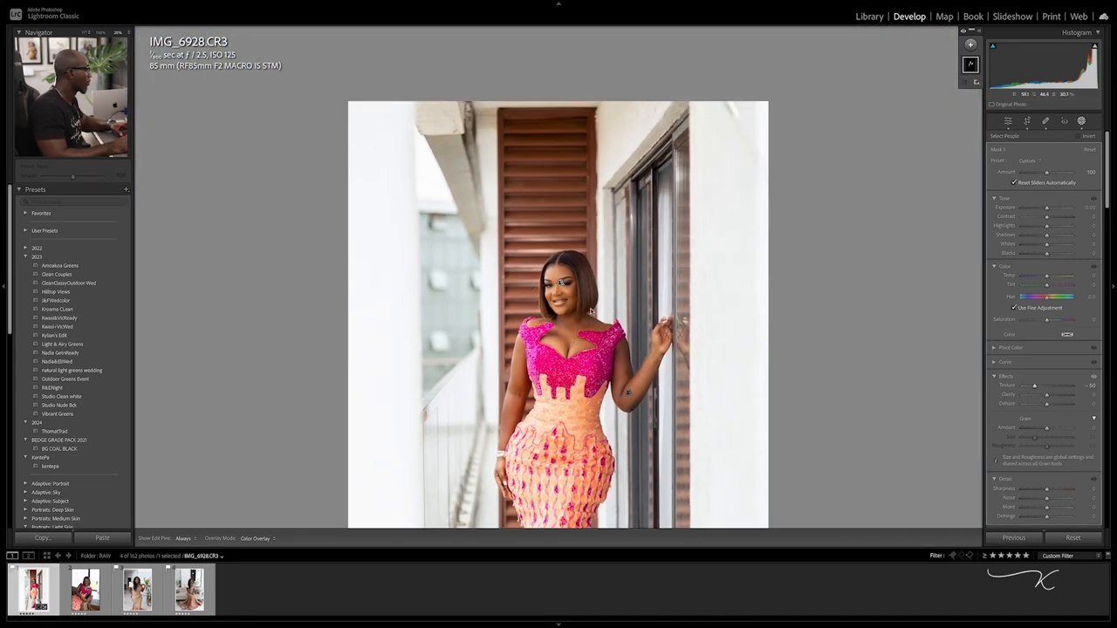
pyautogui.press('z')
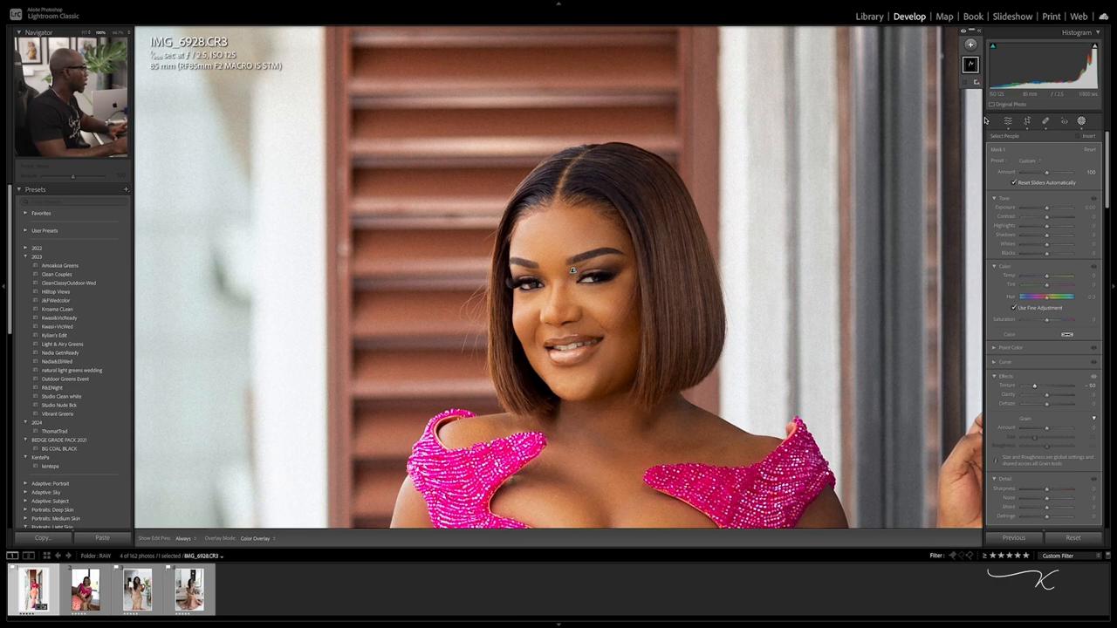
pyautogui.press('Escape')
pyautogui.press('Escape')
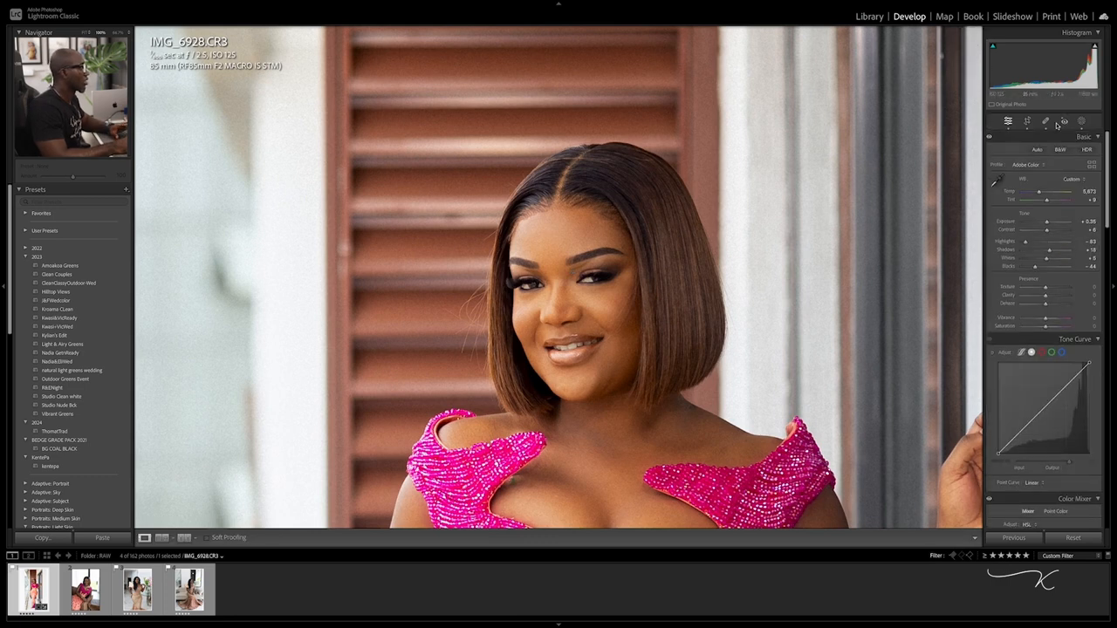
# - Reopen masking and add a new brush mask
pyautogui.click(1082, 121)
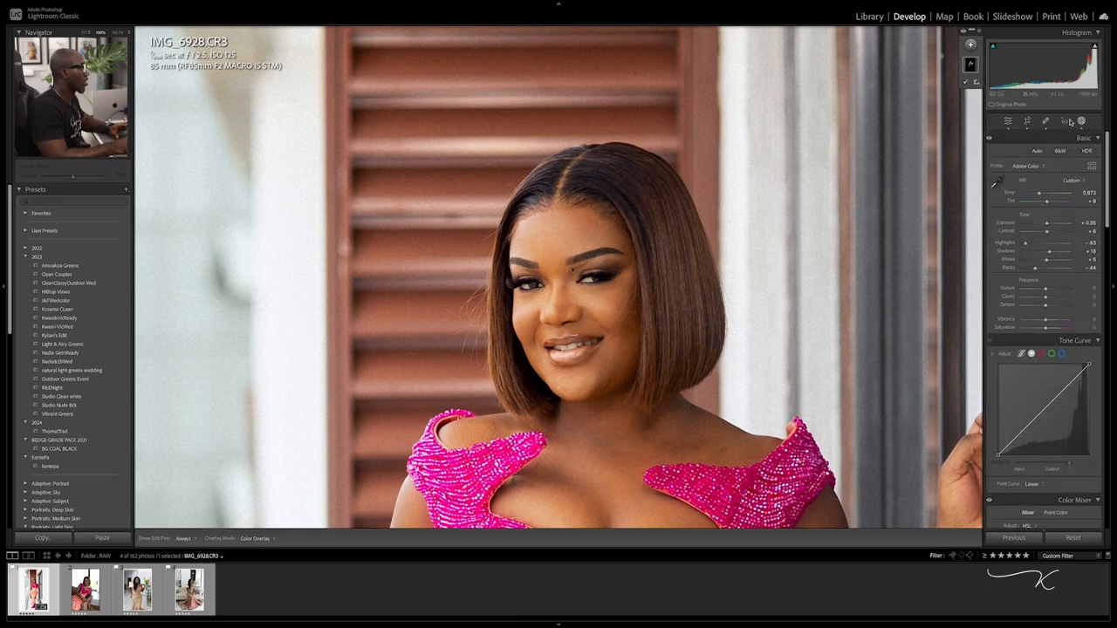
pyautogui.click(972, 46)
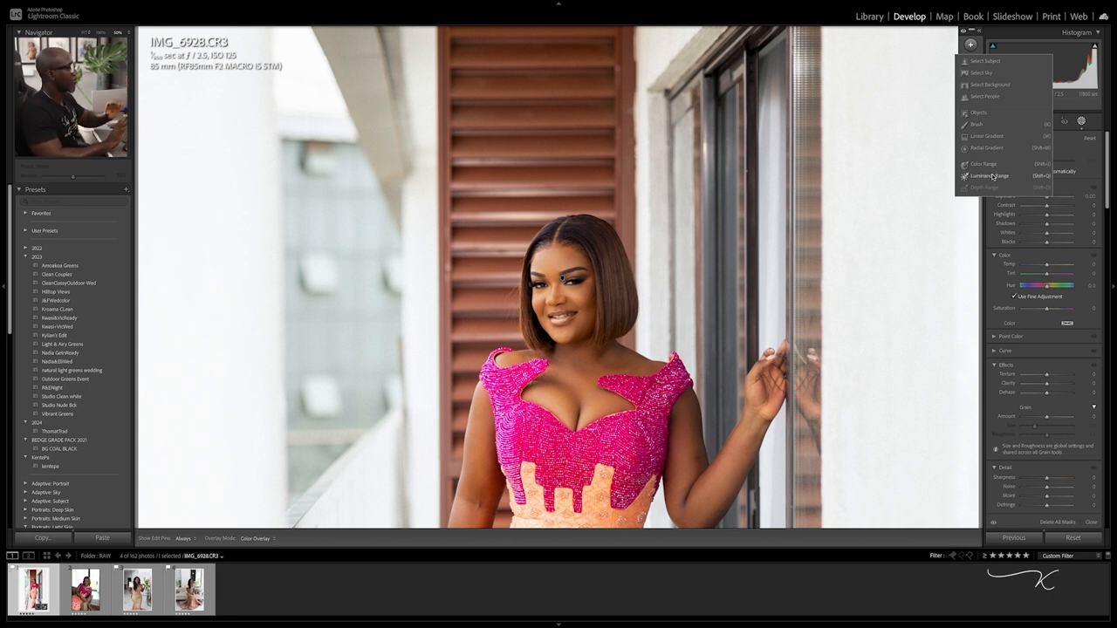
pyautogui.click(978, 125)
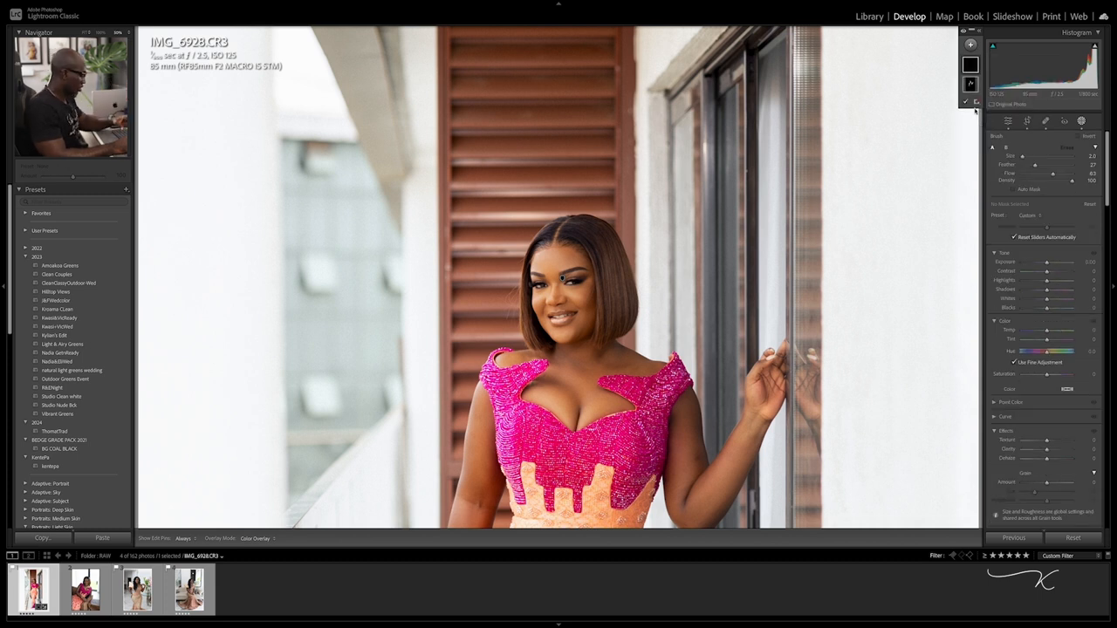
# - Create a people mask covering only the woman's Teeth
pyautogui.press('z')
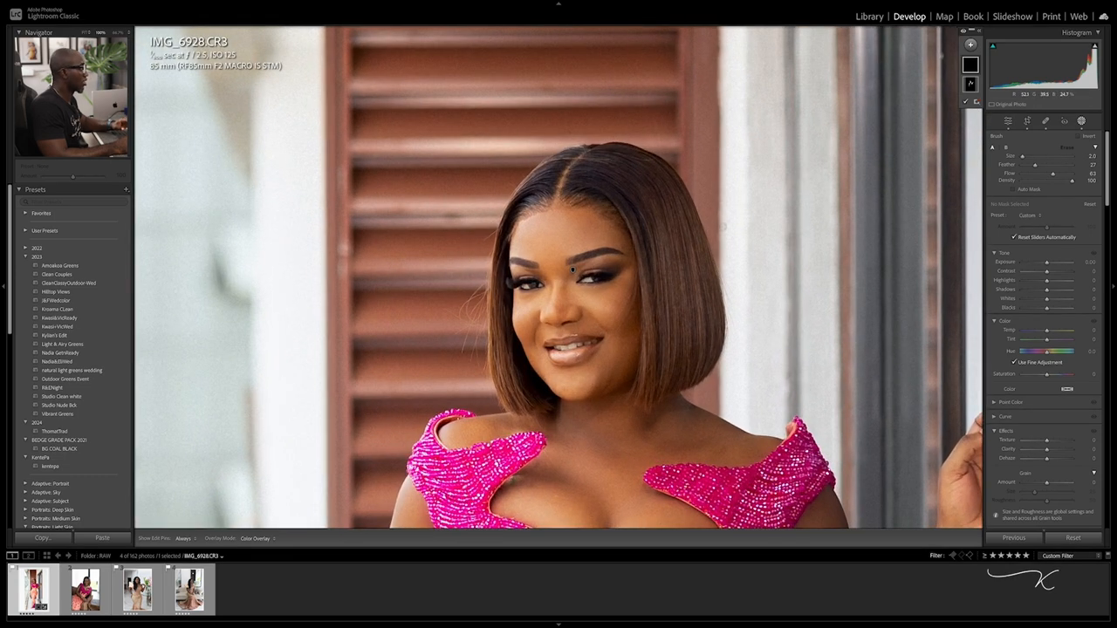
pyautogui.click(971, 45)
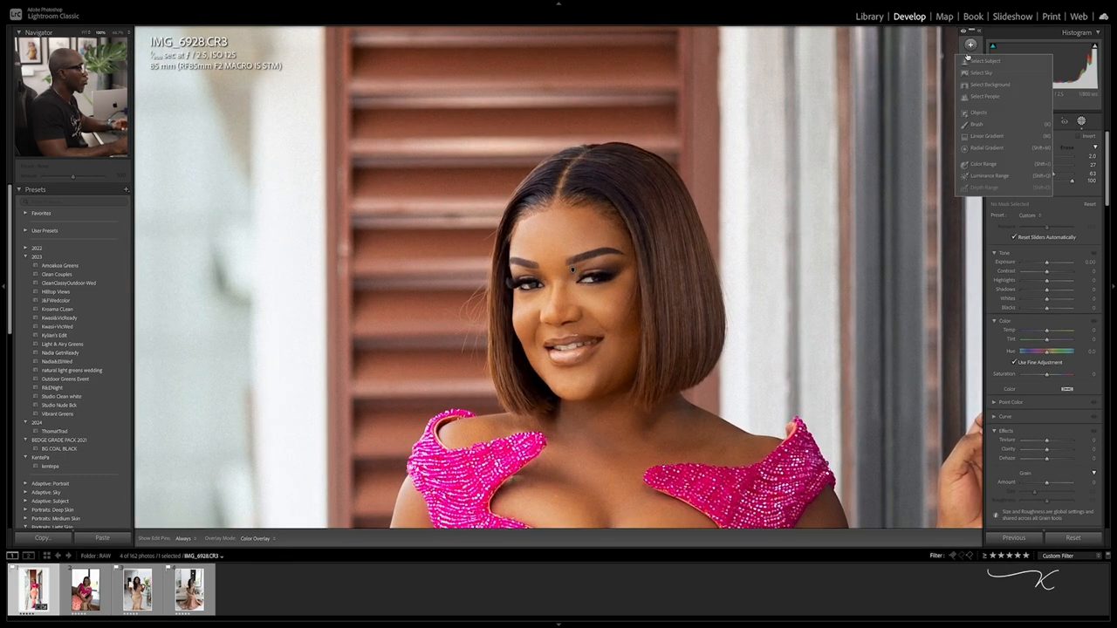
pyautogui.click(987, 96)
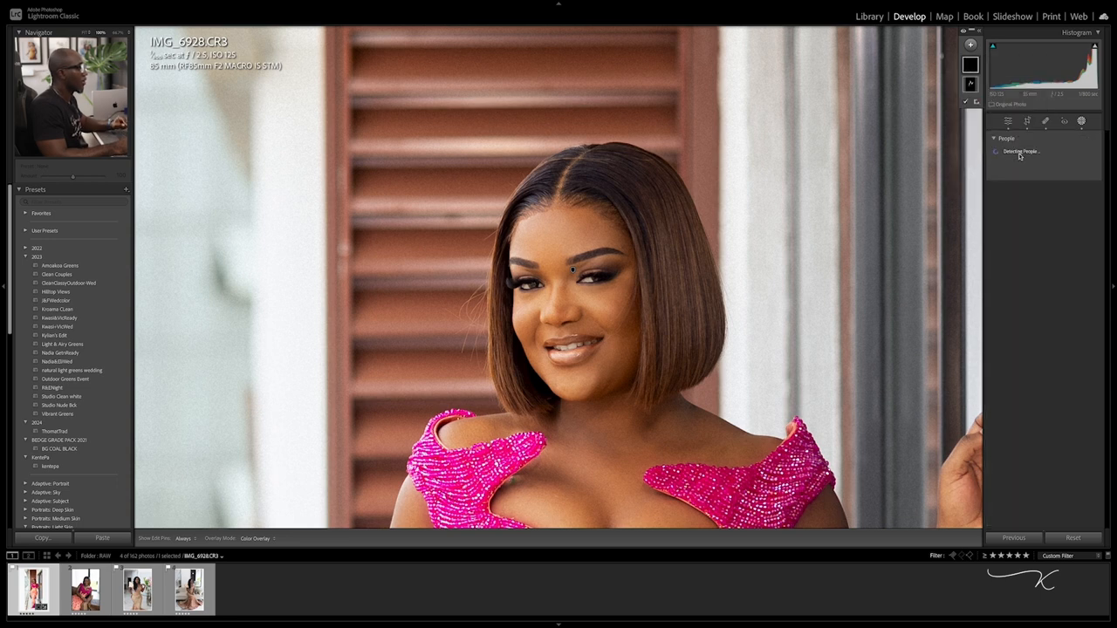
pyautogui.click(1006, 157)
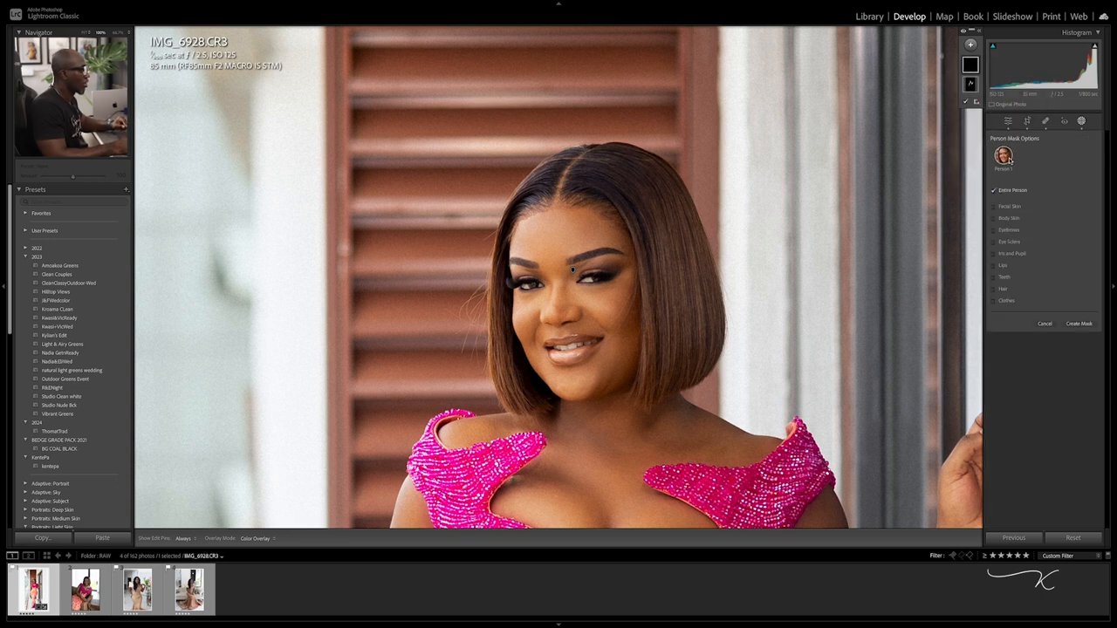
pyautogui.click(1005, 278)
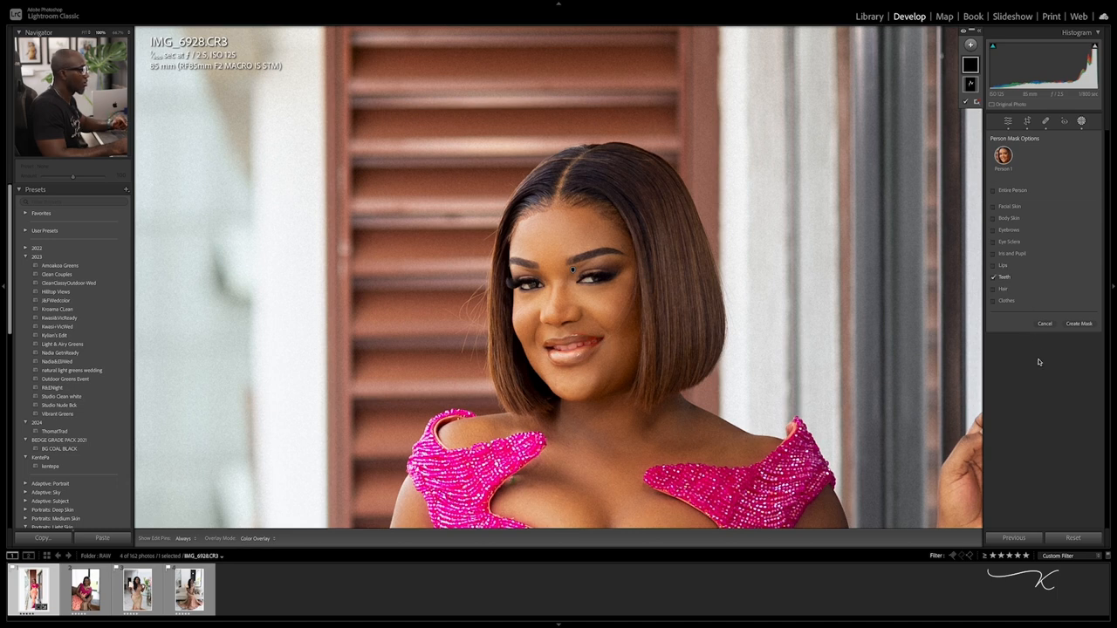
pyautogui.click(1082, 322)
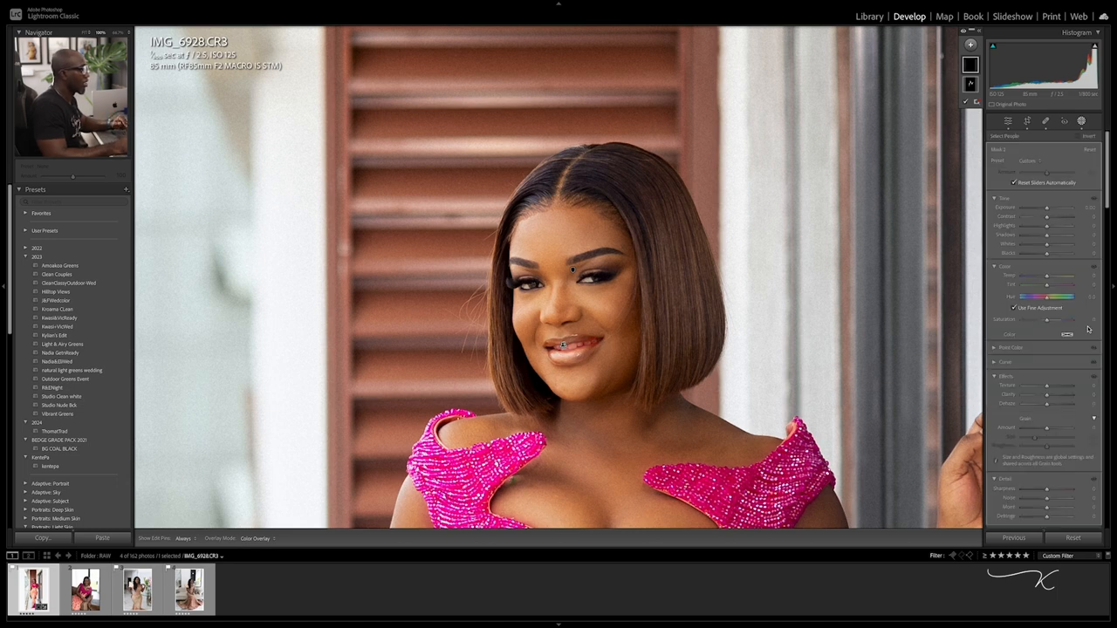
# - Choose the Saturation preset for the teeth mask, then set its Saturation to -57 and Highlights to 18
pyautogui.click(1030, 160)
pyautogui.click(1052, 298)
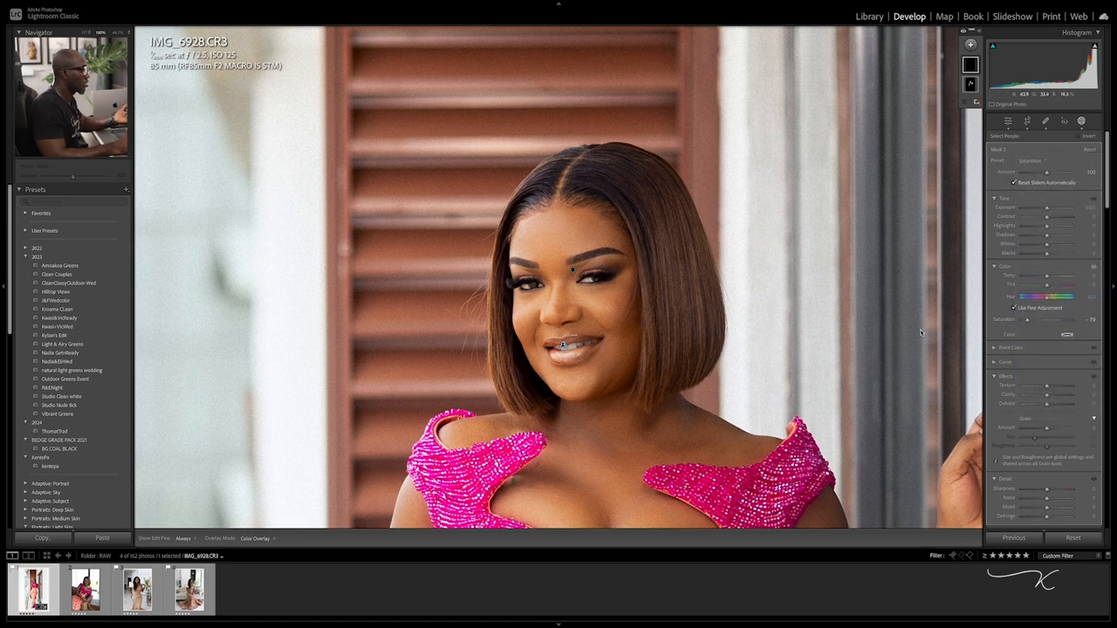
pyautogui.click(1033, 319)
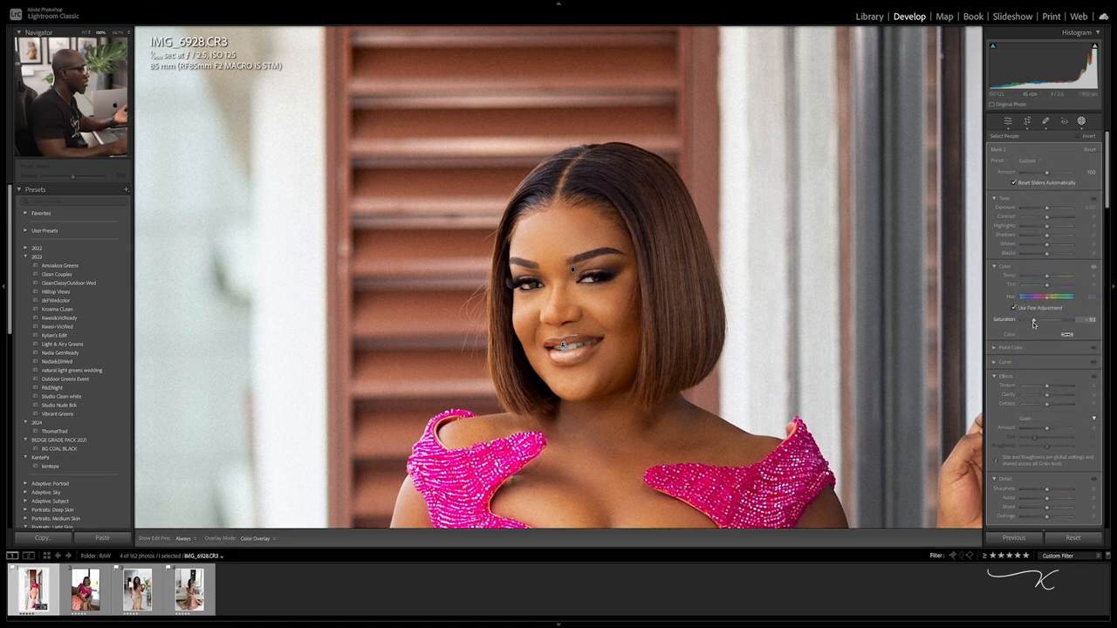
pyautogui.click(1052, 227)
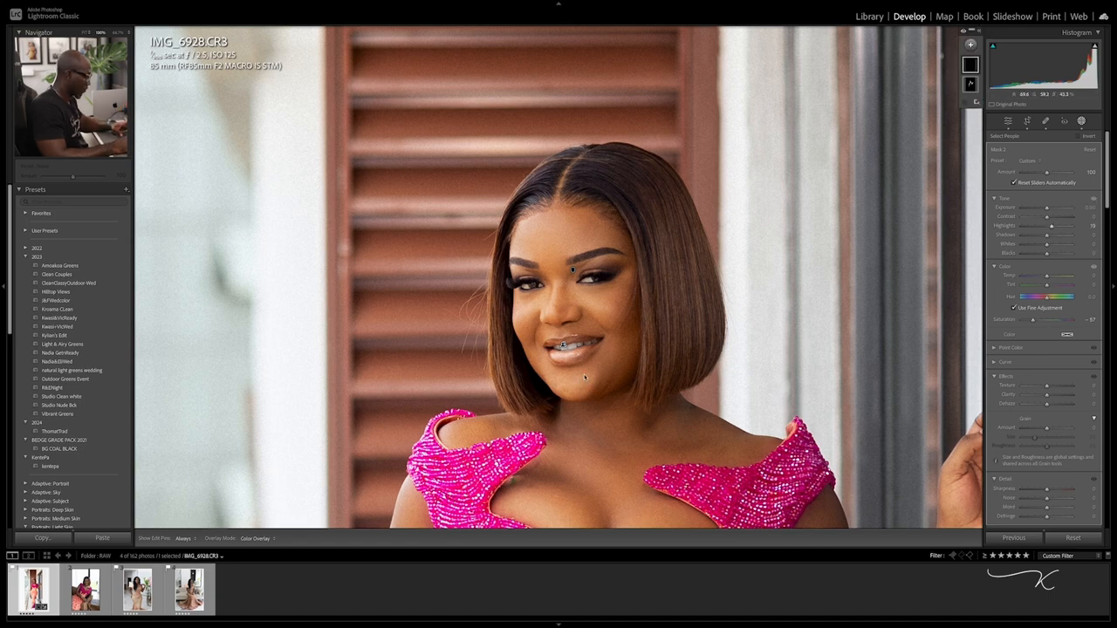
pyautogui.press('z')
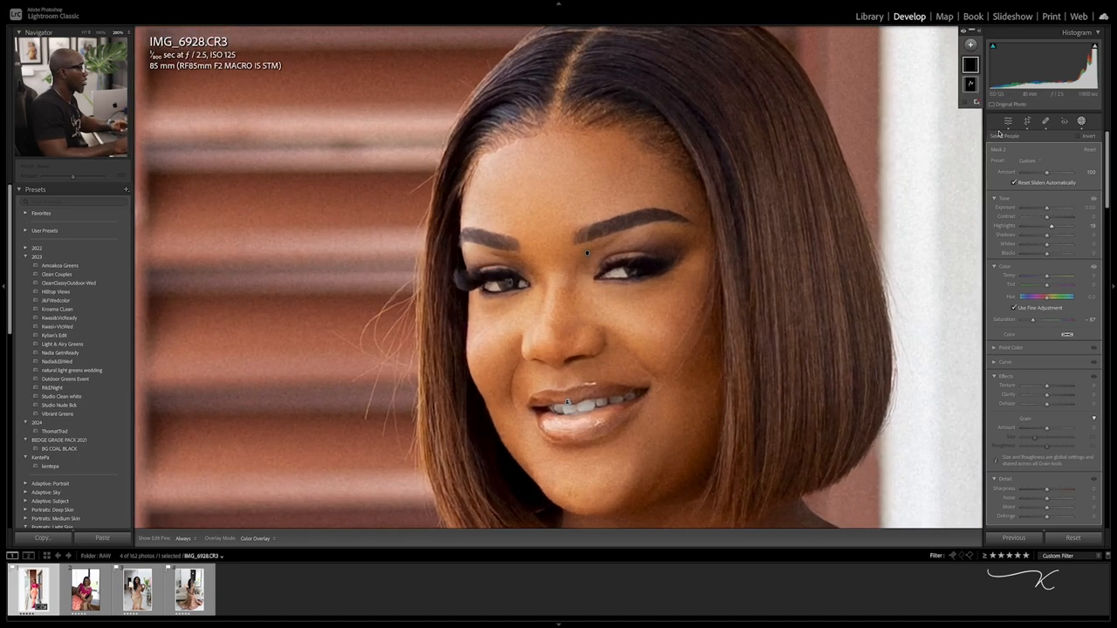
# - Try to subtract a brushed area at the corner of the mouth from the teeth mask, then undo it
pyautogui.click(972, 68)
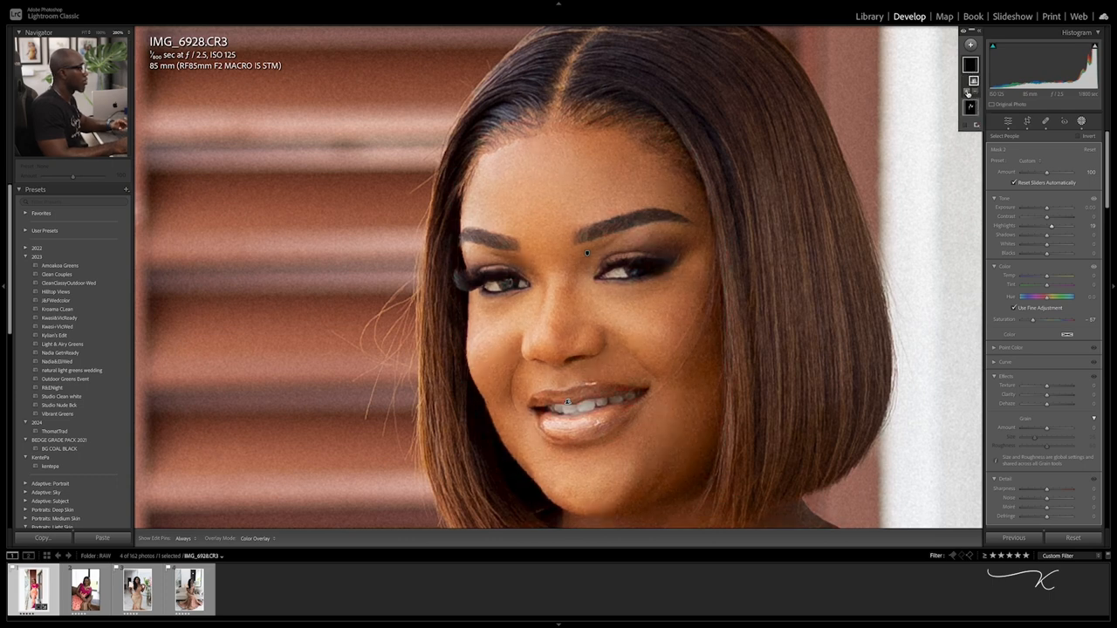
pyautogui.click(976, 92)
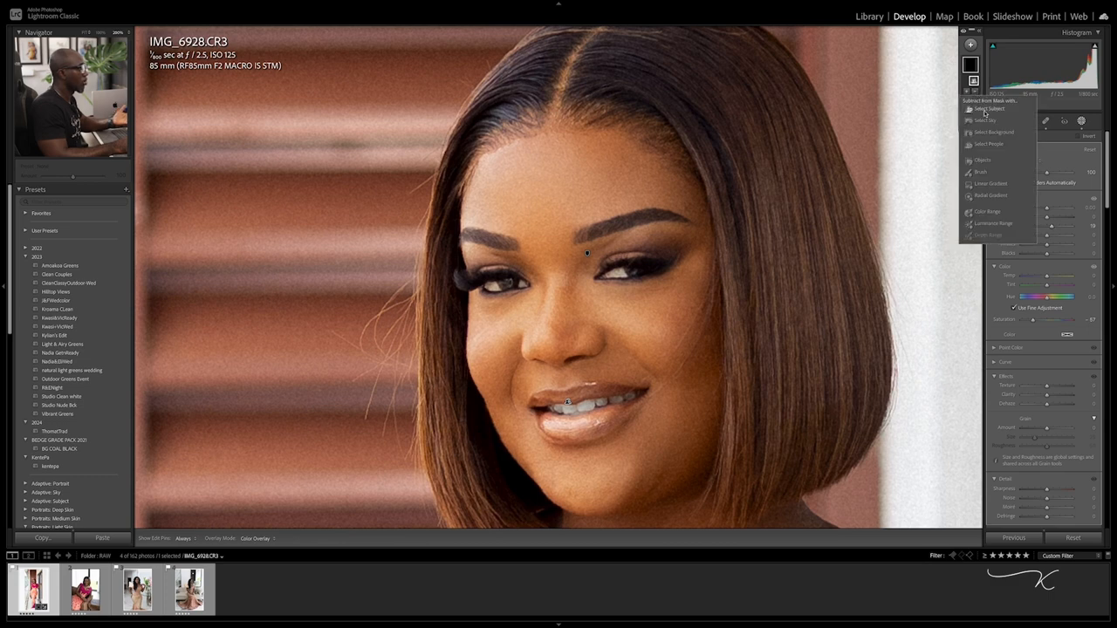
pyautogui.click(985, 174)
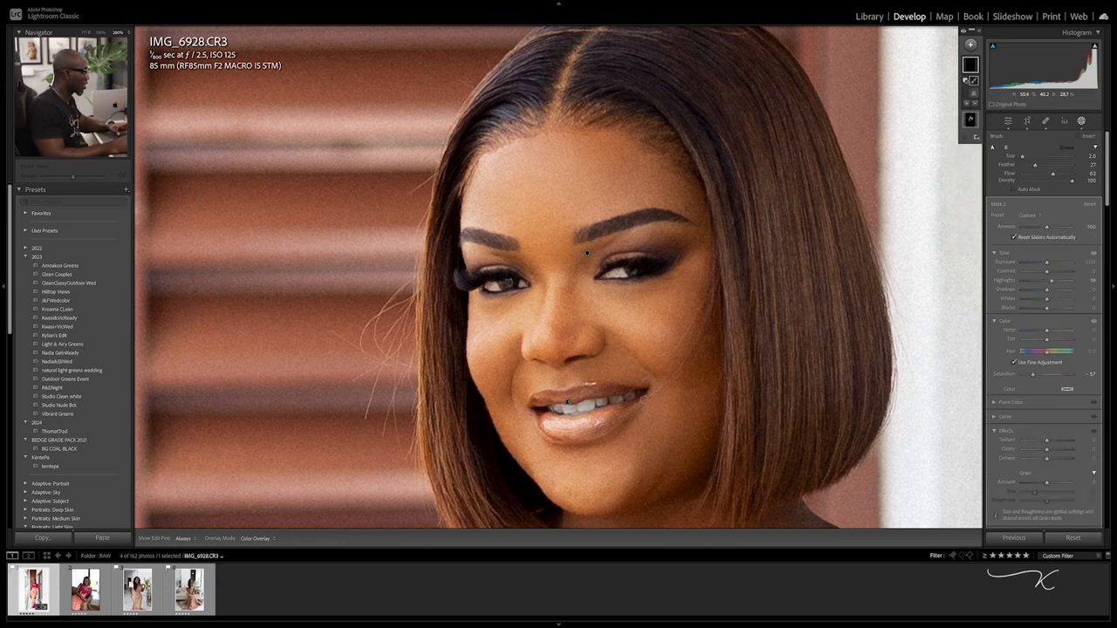
pyautogui.press(']')
pyautogui.press(']')
pyautogui.moveTo(629, 395)
pyautogui.mouseDown()
pyautogui.moveTo(613, 405)
pyautogui.moveTo(635, 395)
pyautogui.mouseUp()
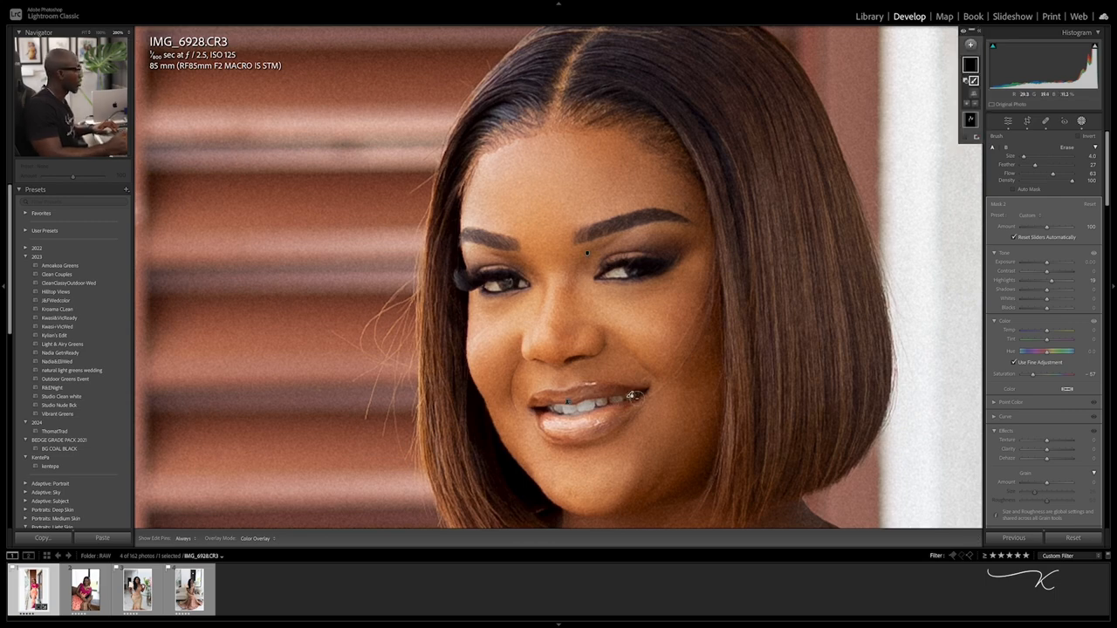
pyautogui.press('super+z')
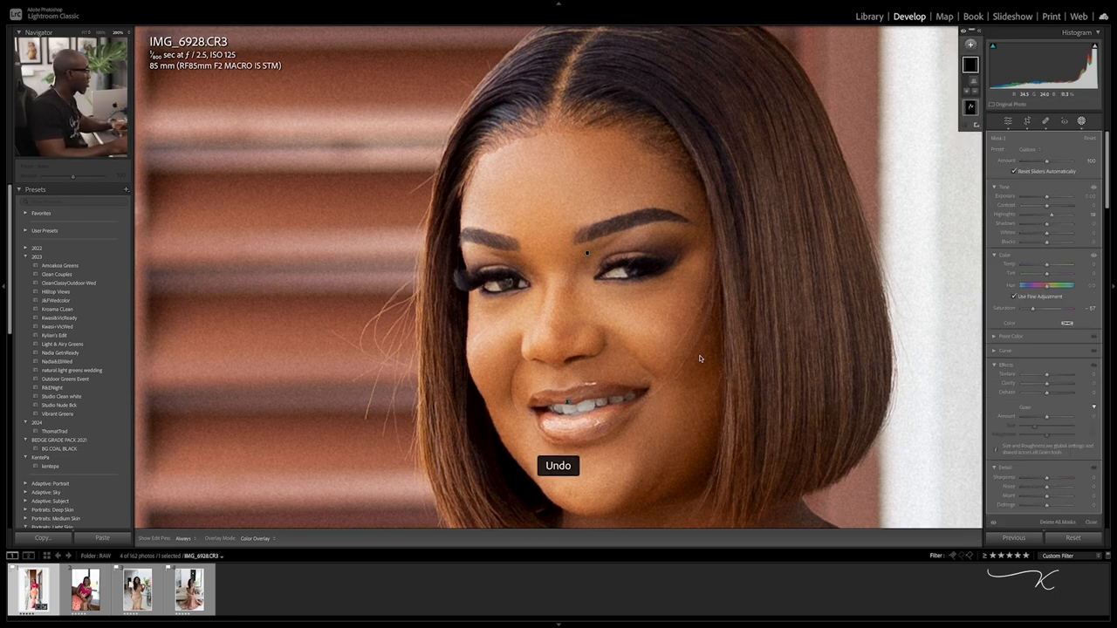
# - Add a brush mask with the Saturation preset and paint over the whites of both eyes with a small brush
pyautogui.press('z')
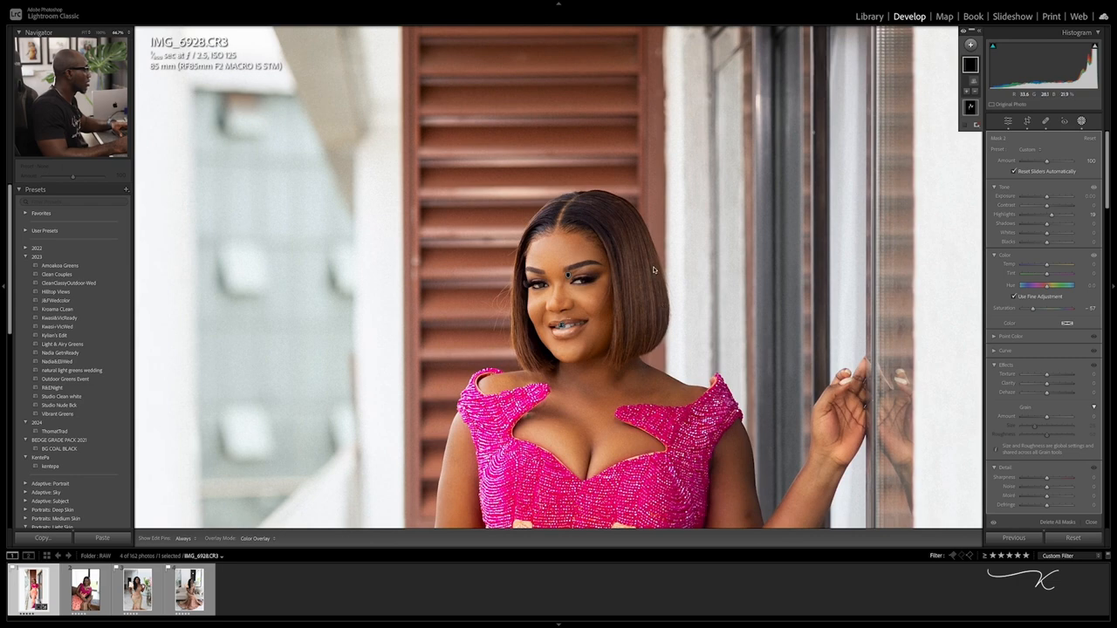
pyautogui.press('z')
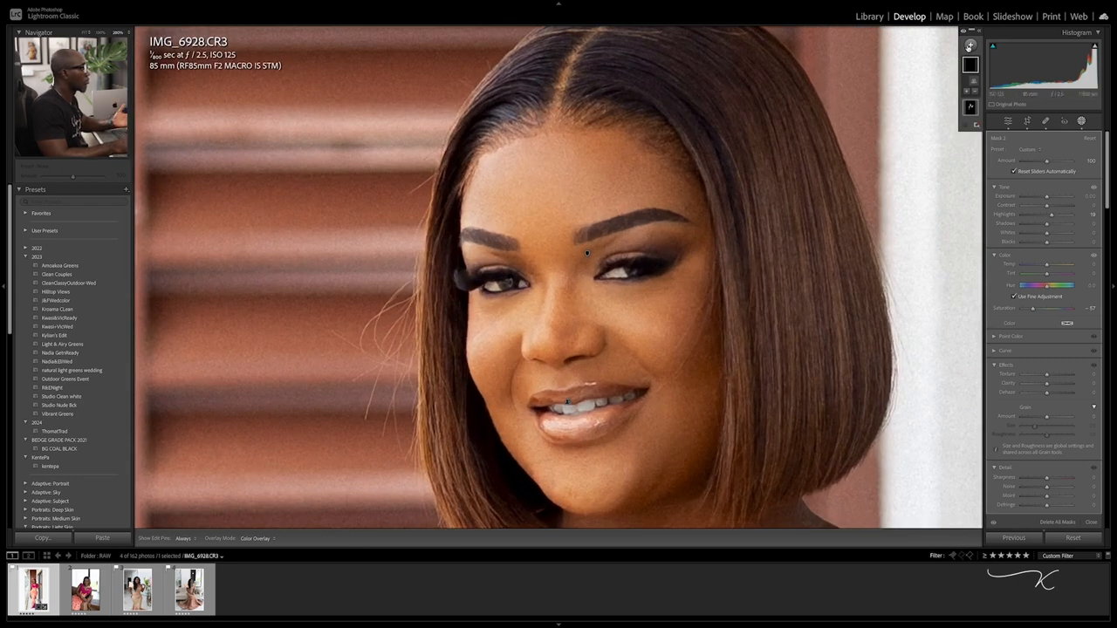
pyautogui.click(970, 45)
pyautogui.click(977, 124)
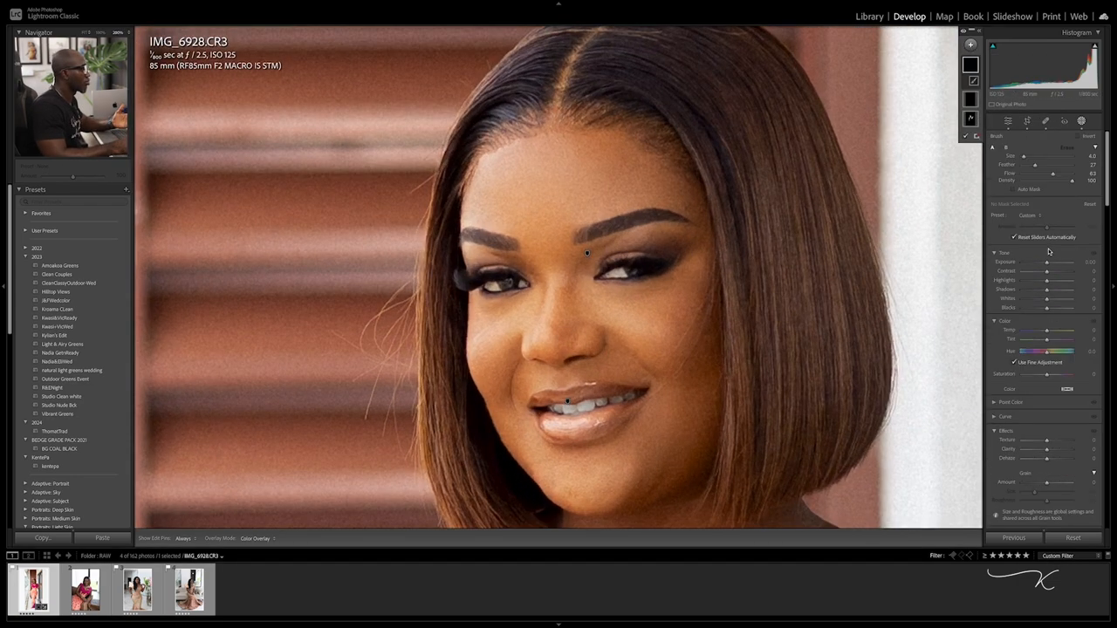
pyautogui.click(1039, 217)
pyautogui.click(1047, 349)
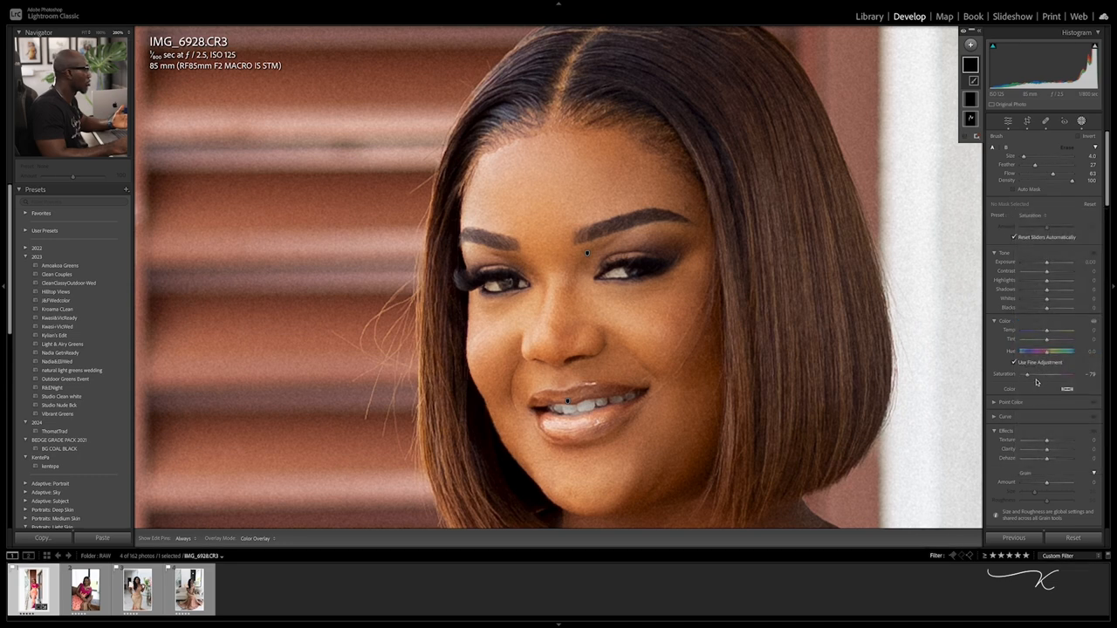
pyautogui.press('[')
pyautogui.moveTo(635, 276); pyautogui.dragTo(618, 274)
pyautogui.moveTo(500, 281)
pyautogui.mouseDown()
pyautogui.moveTo(490, 285)
pyautogui.moveTo(522, 284)
pyautogui.mouseUp()
pyautogui.press('[')
pyautogui.moveTo(634, 274); pyautogui.dragTo(630, 273)
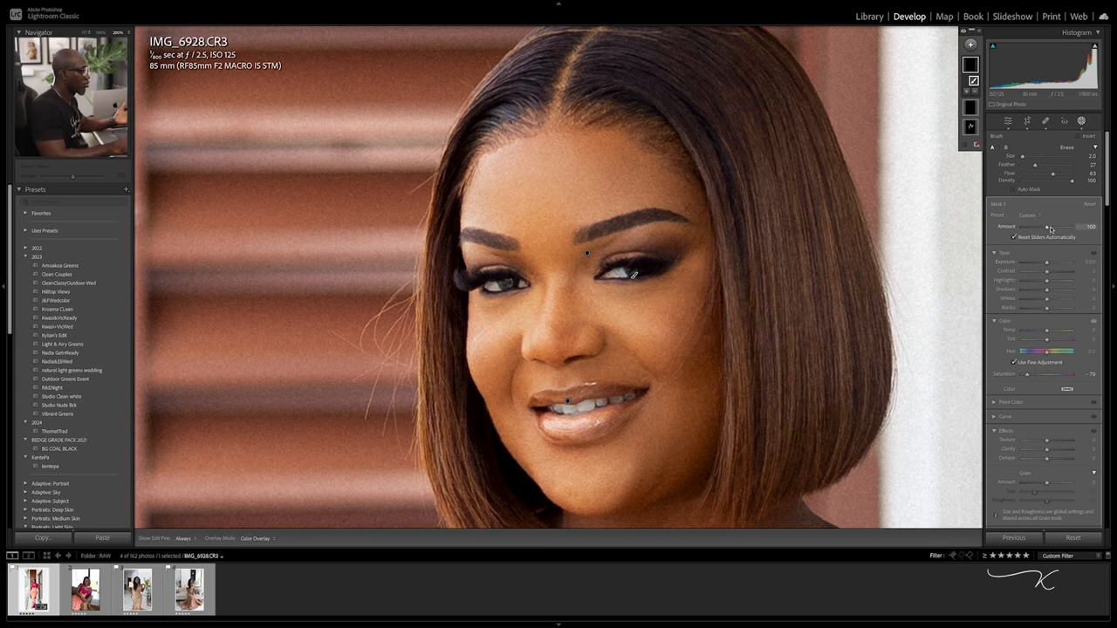
# - Set the eye mask's Highlights and Whites to 18 and leave masking
pyautogui.moveTo(1047, 280); pyautogui.dragTo(1050, 302)
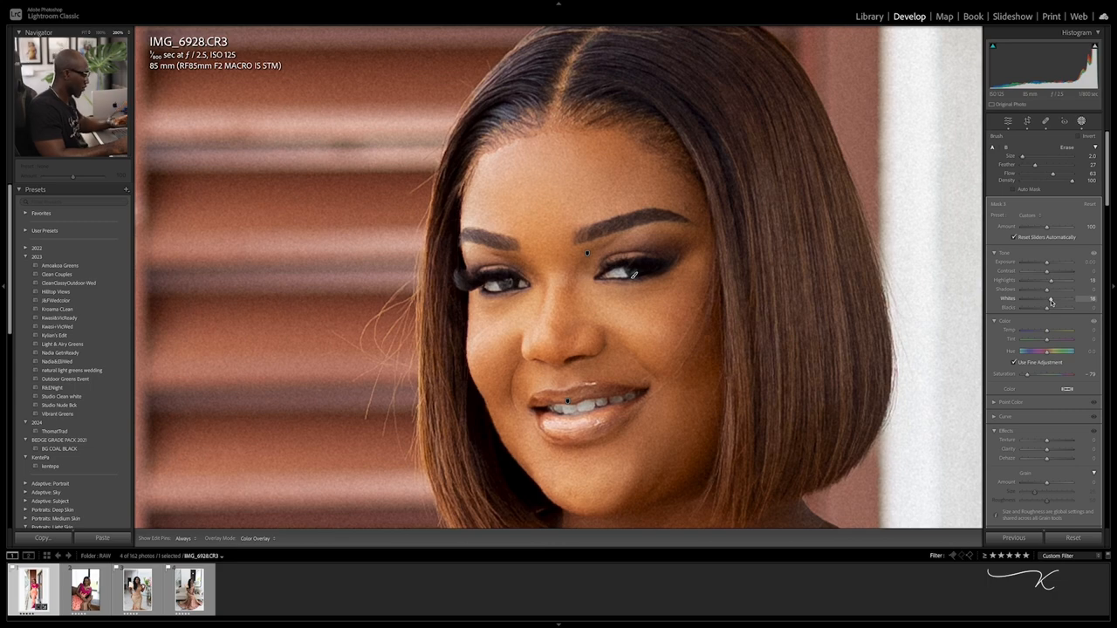
pyautogui.press('Escape')
pyautogui.click(652, 286)
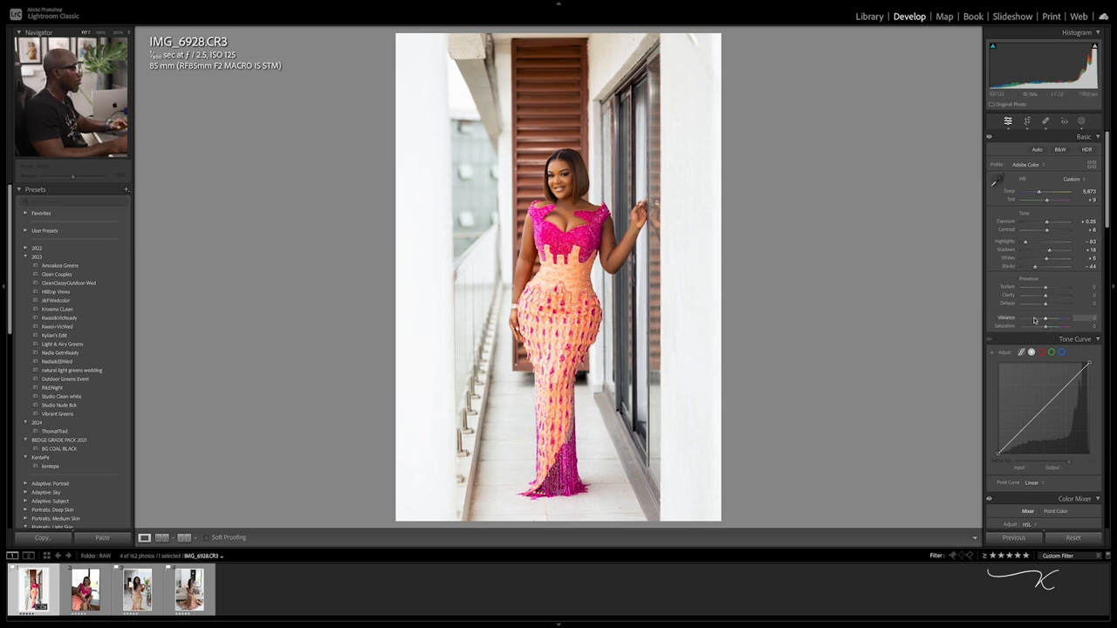
# - Raise the balcony portrait's overall Whites to +26 and compare the photo before and after the edit
pyautogui.moveTo(1047, 260); pyautogui.dragTo(1052, 264)
pyautogui.press('\\')
pyautogui.press('\\')
pyautogui.press('\\')
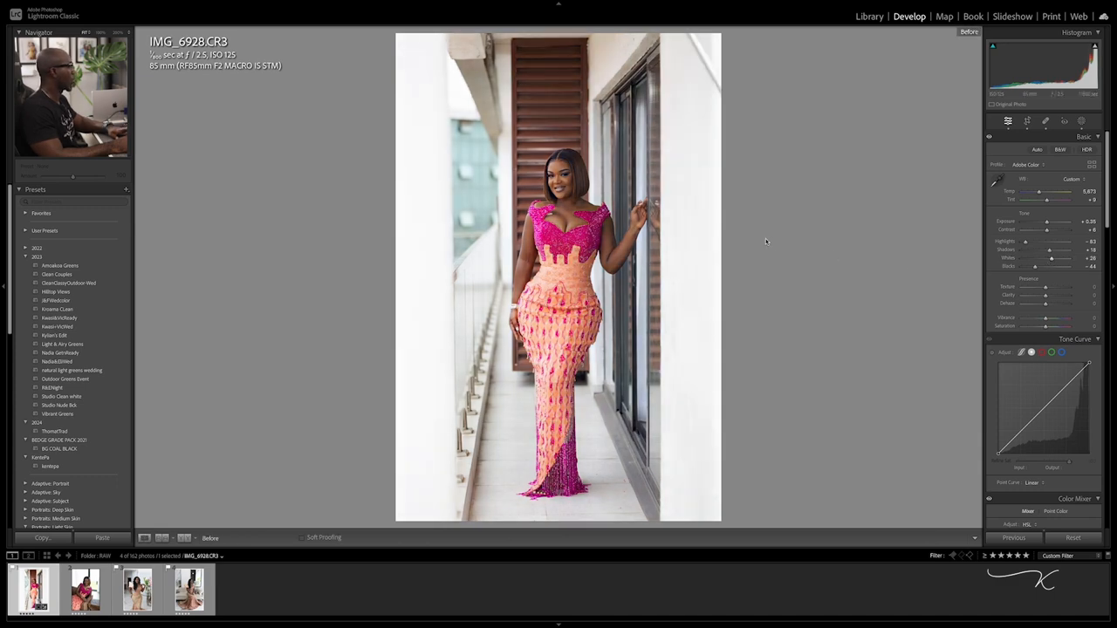
pyautogui.press('\\')
pyautogui.press('\\')
pyautogui.press('\\')
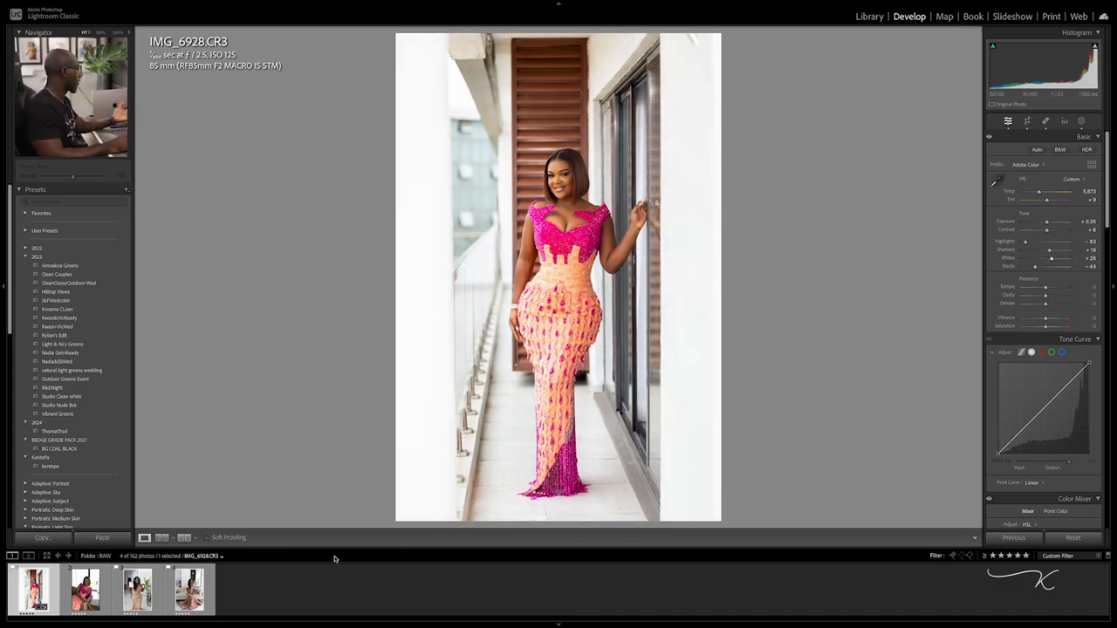
# - Copy the balcony portrait's develop settings and paste them onto the sofa portrait IMG_6993.CR3
pyautogui.click(41, 539)
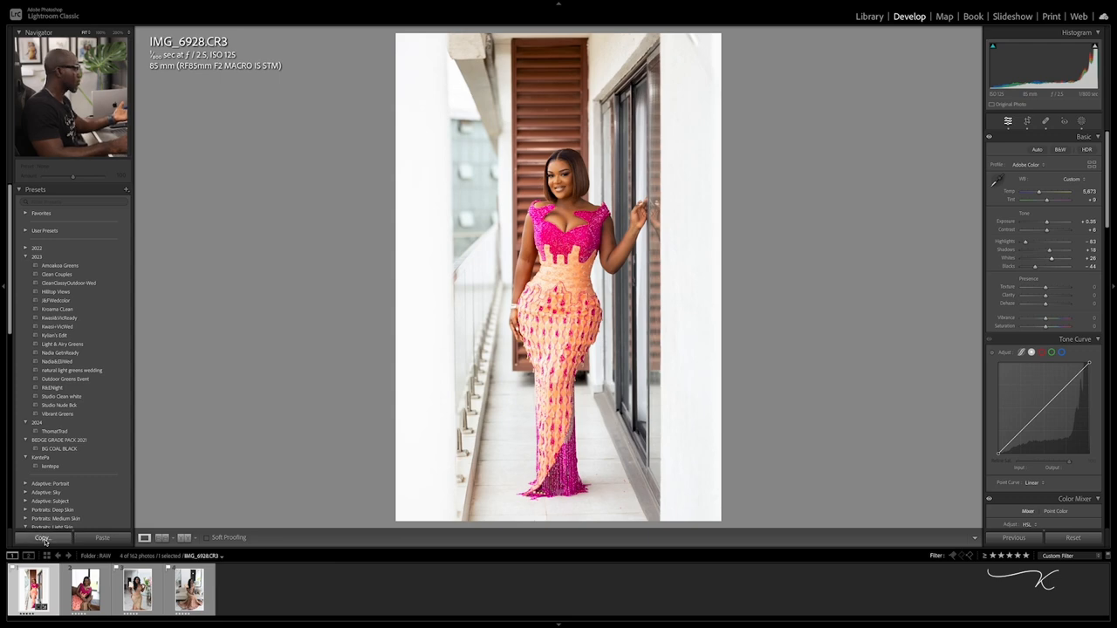
pyautogui.click(749, 327)
pyautogui.click(86, 589)
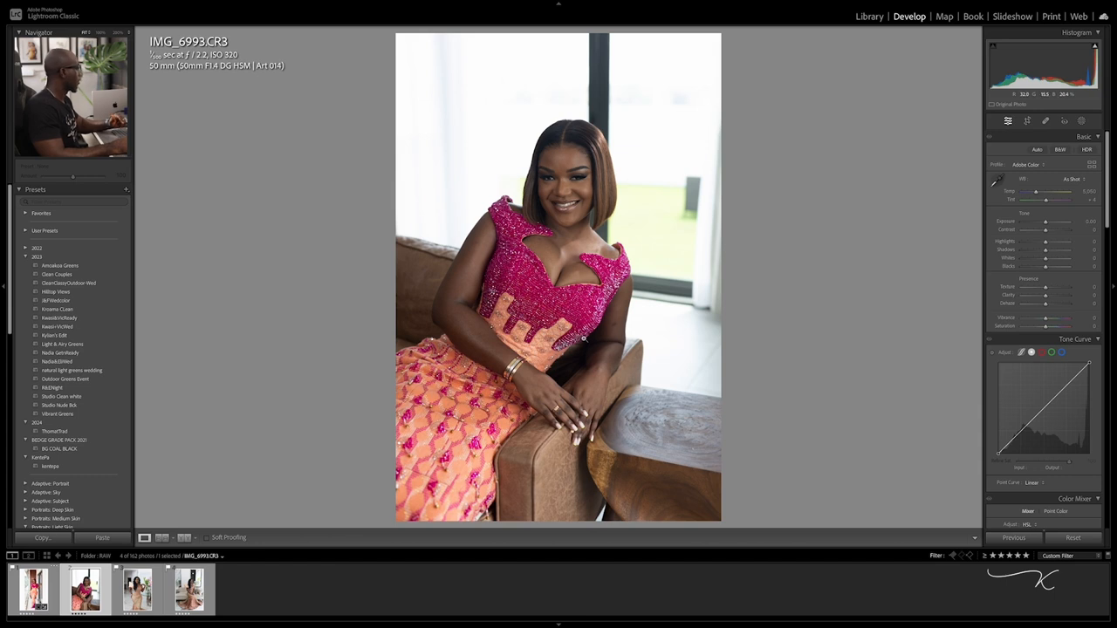
pyautogui.click(33, 590)
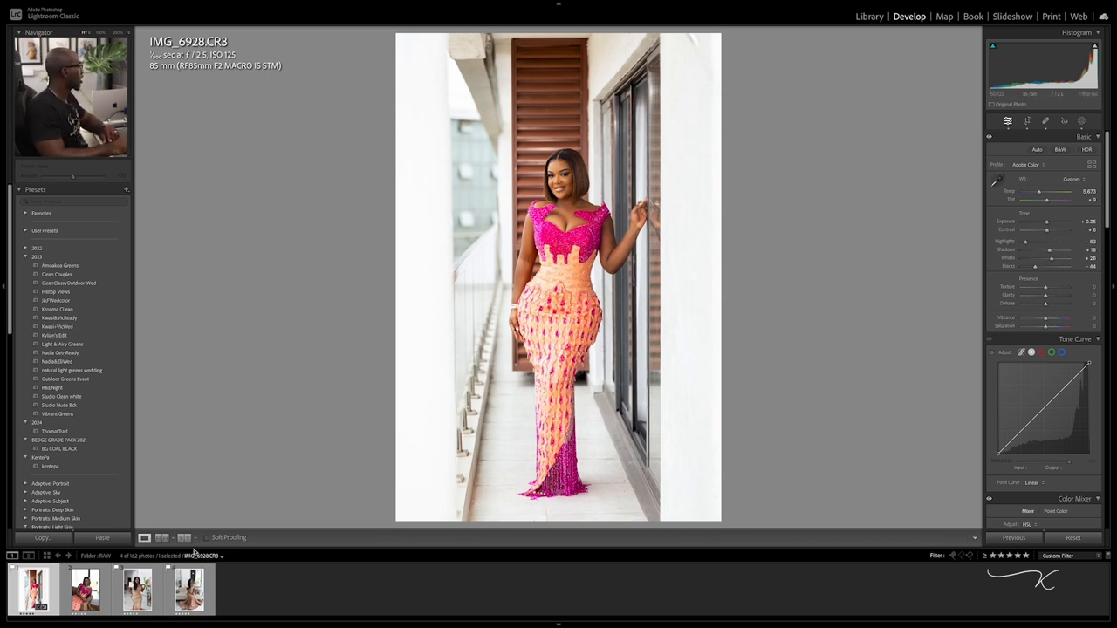
pyautogui.click(85, 590)
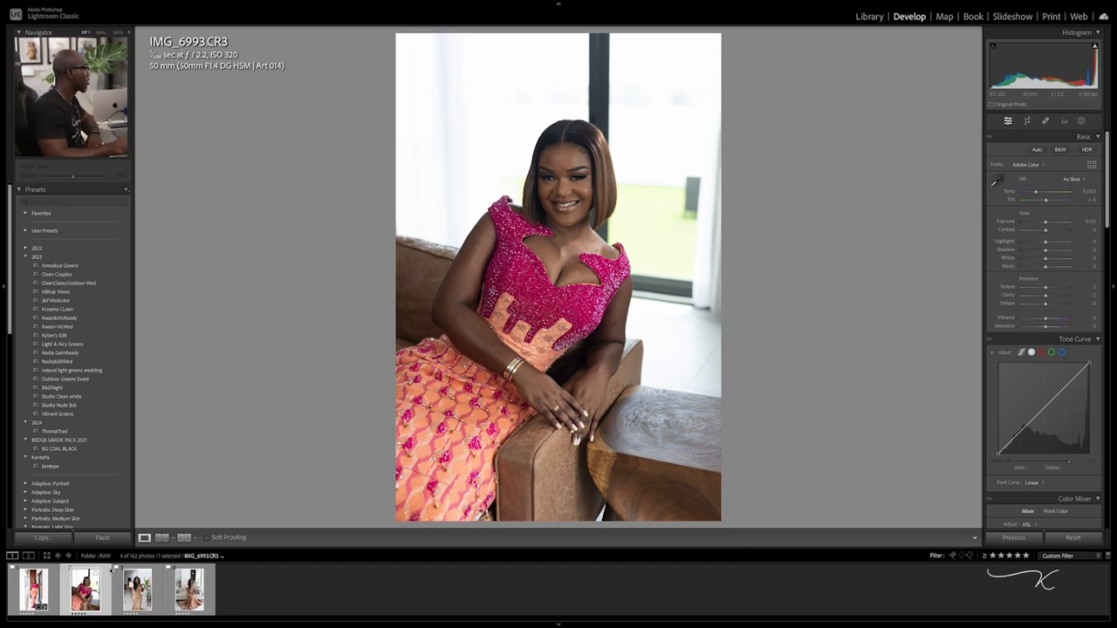
pyautogui.click(114, 541)
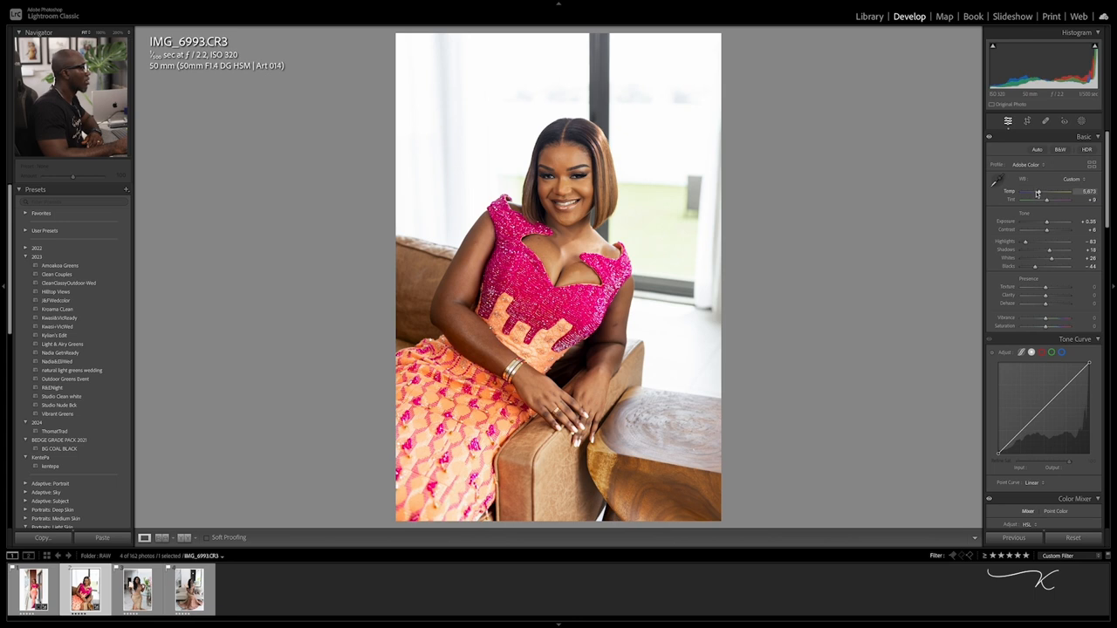
# - Set the sofa portrait's Temp to 5,606, Highlights to -70, Shadows to +7 and Exposure to +0.60
pyautogui.moveTo(1037, 193); pyautogui.dragTo(1038, 194)
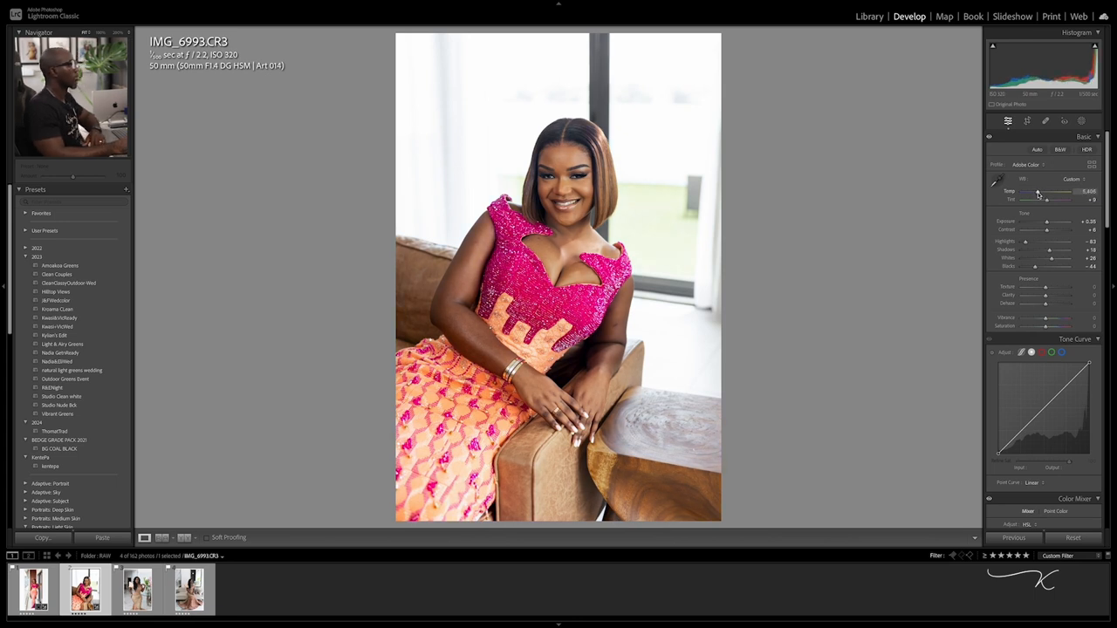
pyautogui.click(1042, 244)
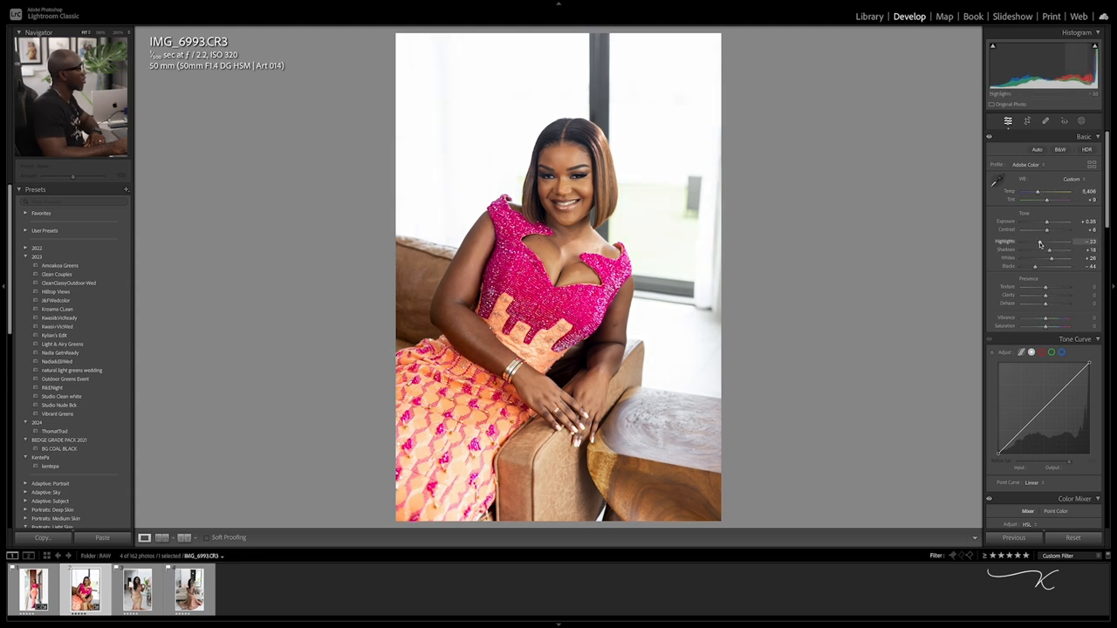
pyautogui.moveTo(1051, 245)
pyautogui.mouseDown()
pyautogui.moveTo(1071, 244)
pyautogui.moveTo(994, 244)
pyautogui.moveTo(1029, 245)
pyautogui.mouseUp()
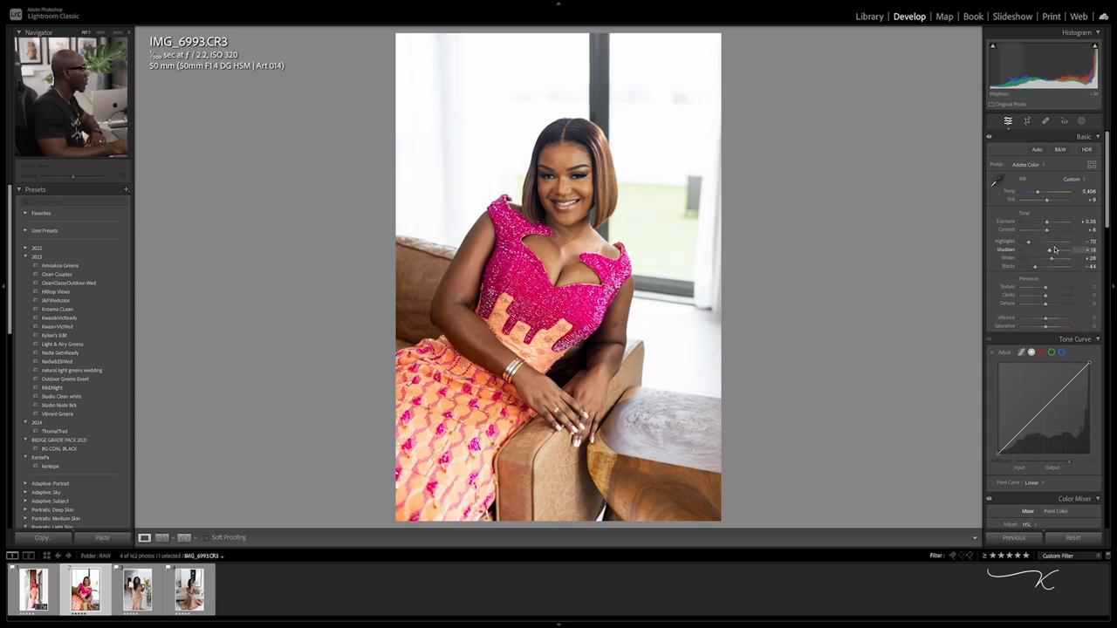
pyautogui.moveTo(1050, 253); pyautogui.dragTo(1049, 253)
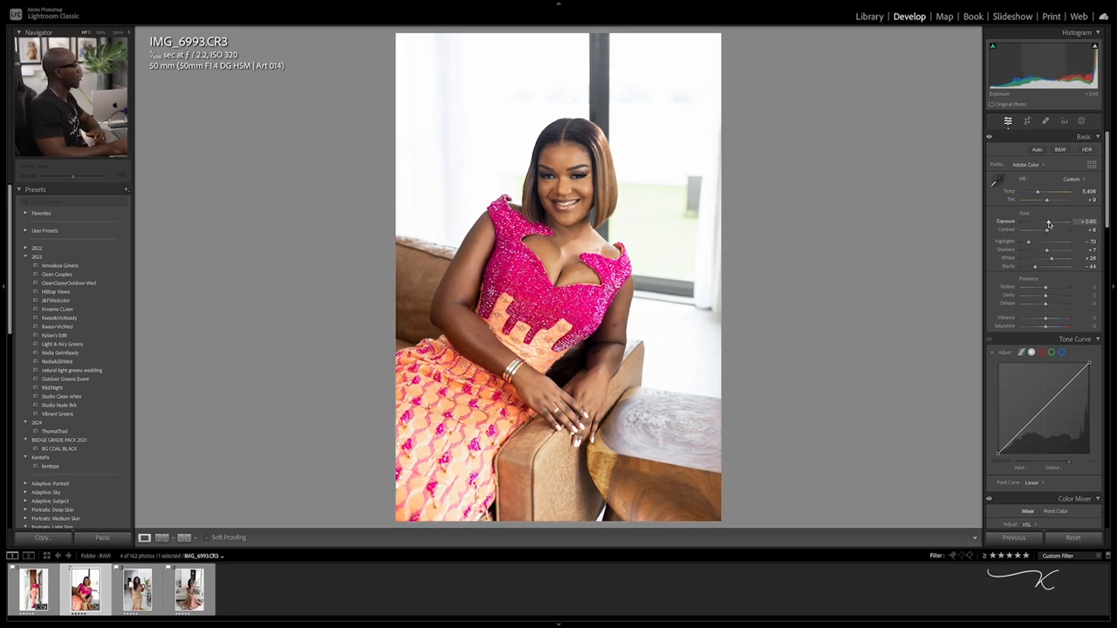
# - Compare the sofa portrait before and after the adjustments
pyautogui.press('\\')
pyautogui.press('\\')
pyautogui.press('\\')
pyautogui.press('\\')
pyautogui.press('\\')
pyautogui.press('\\')
pyautogui.press('\\')
pyautogui.press('\\')
pyautogui.press('\\')
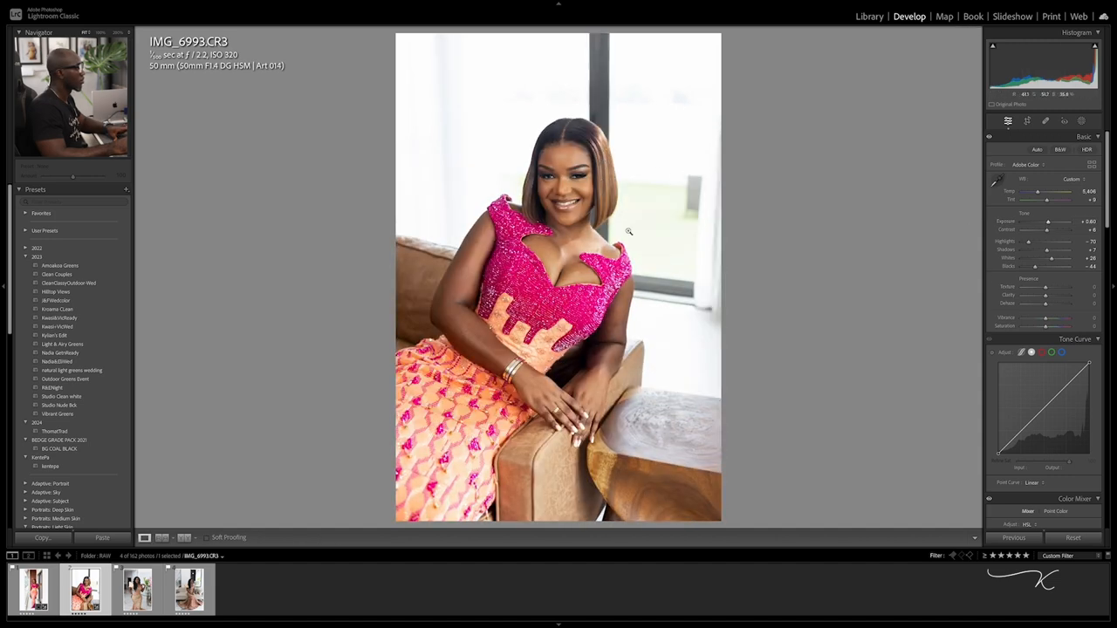
pyautogui.press('\\')
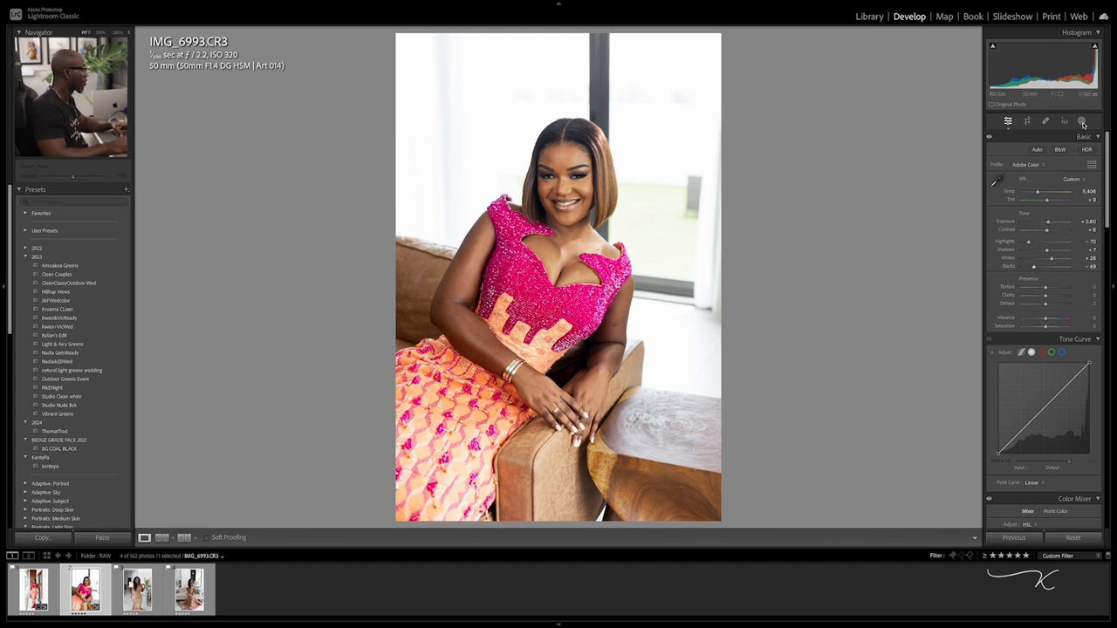
# - Start a brush mask on the sofa portrait from the Saturation preset with Highlights 23, Whites 23 and Saturation -77
pyautogui.press('super+equal')
pyautogui.press('super+equal')
pyautogui.press('super+equal')
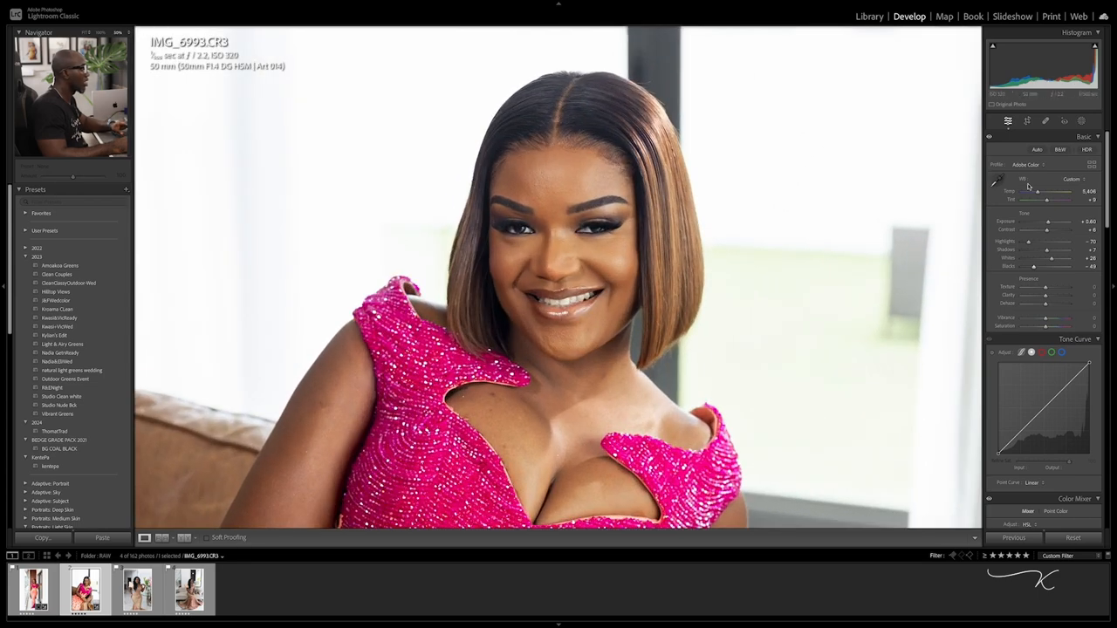
pyautogui.click(1082, 120)
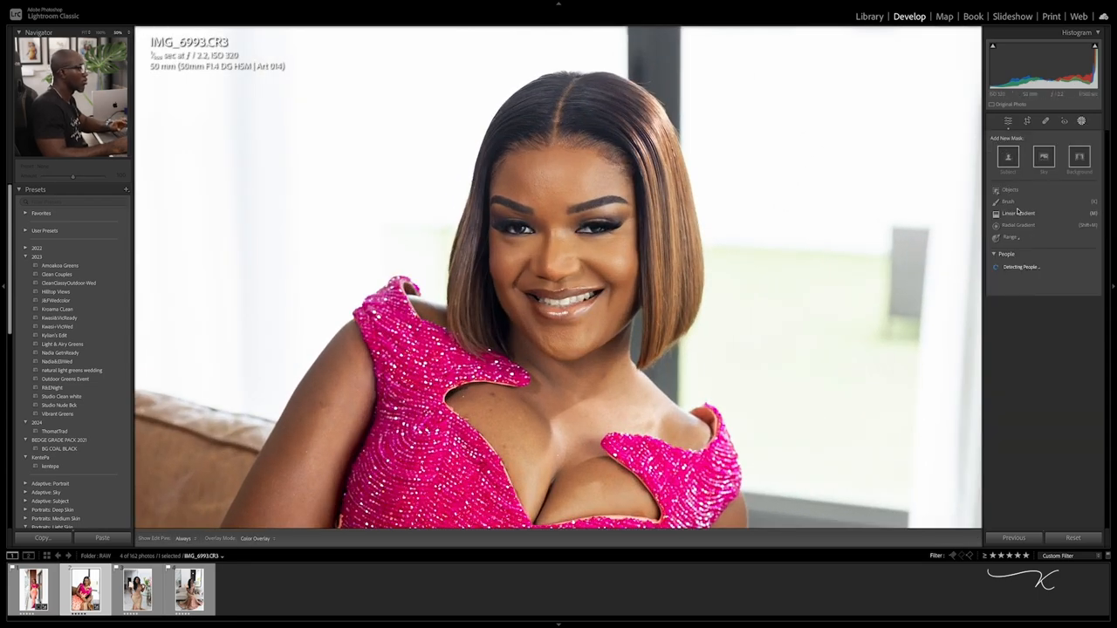
pyautogui.click(1013, 202)
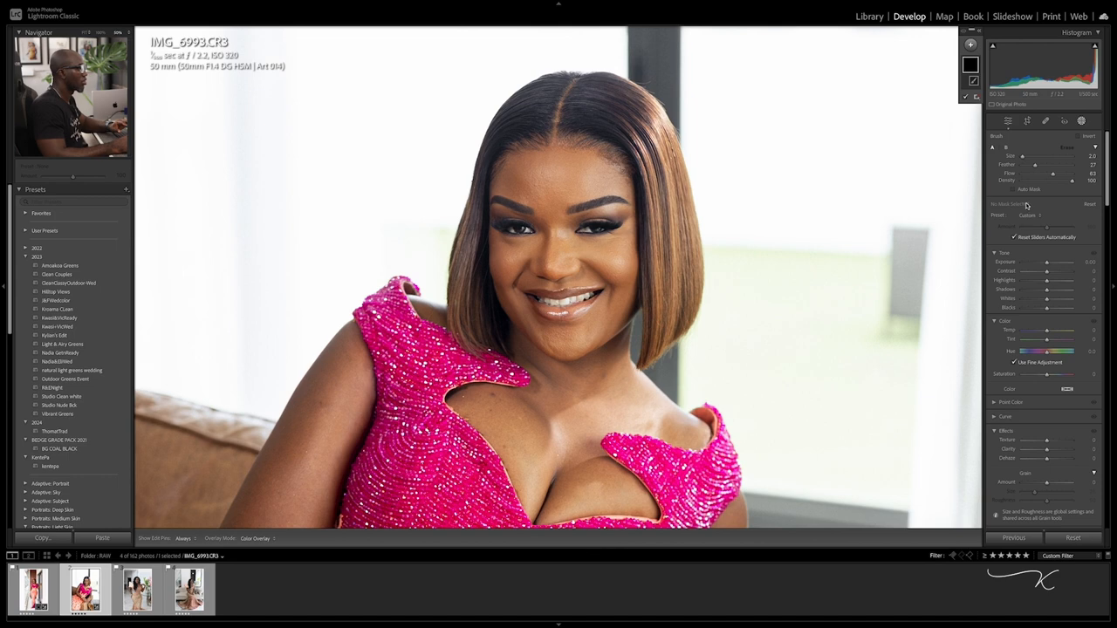
pyautogui.click(1032, 216)
pyautogui.click(1046, 350)
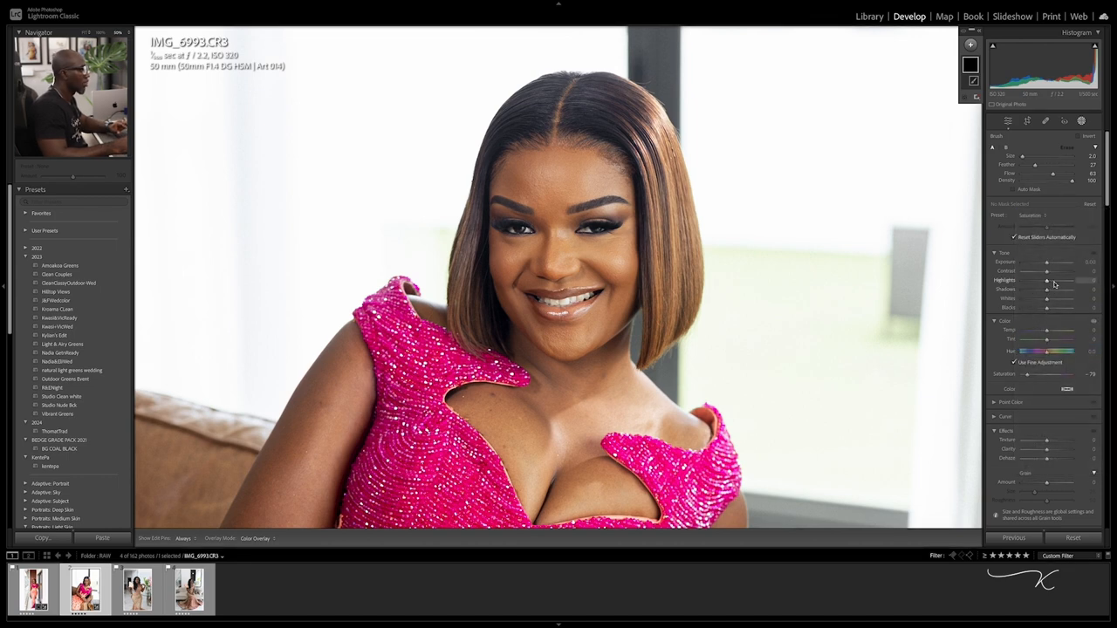
pyautogui.moveTo(1047, 299); pyautogui.dragTo(1053, 299)
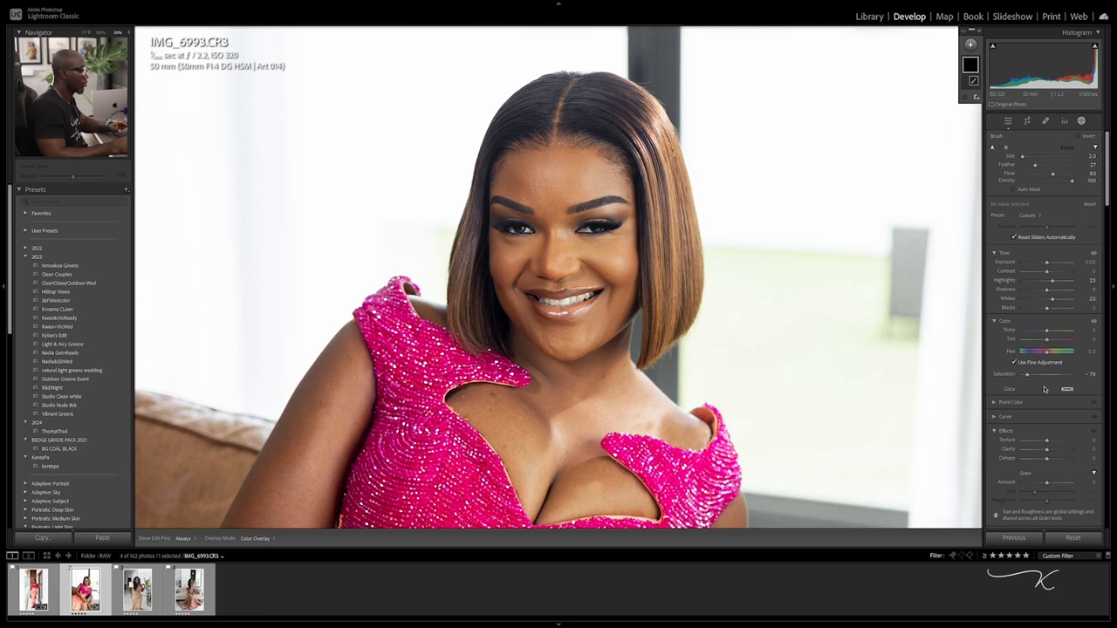
pyautogui.moveTo(1028, 375); pyautogui.dragTo(1029, 376)
# - Paint the brush mask over the whites of both eyes
pyautogui.press('super+=')
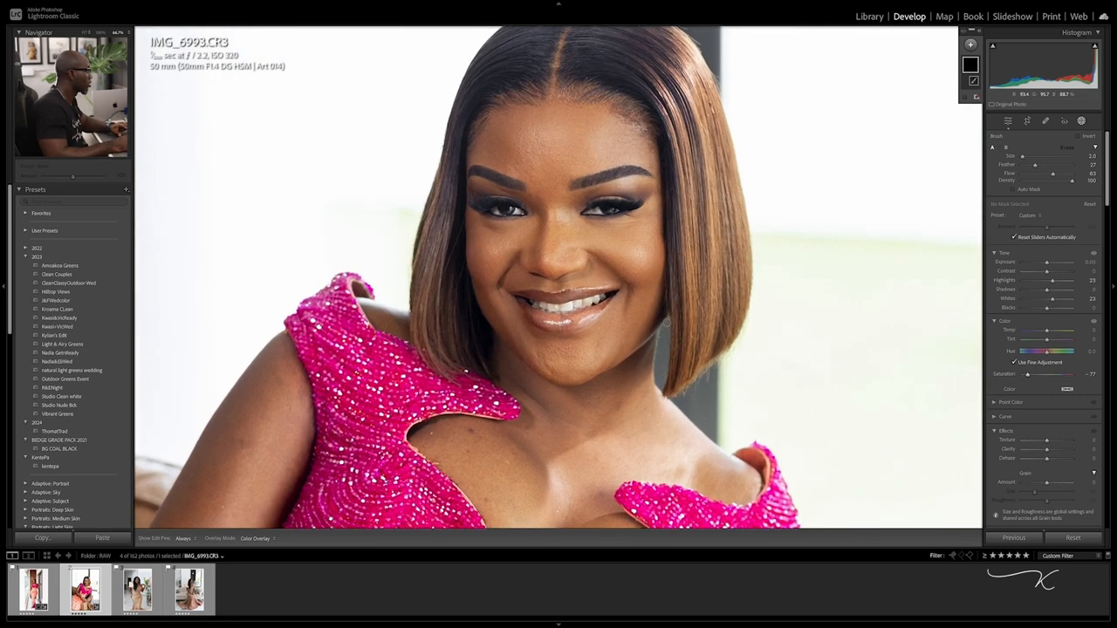
pyautogui.moveTo(600, 212); pyautogui.dragTo(612, 211)
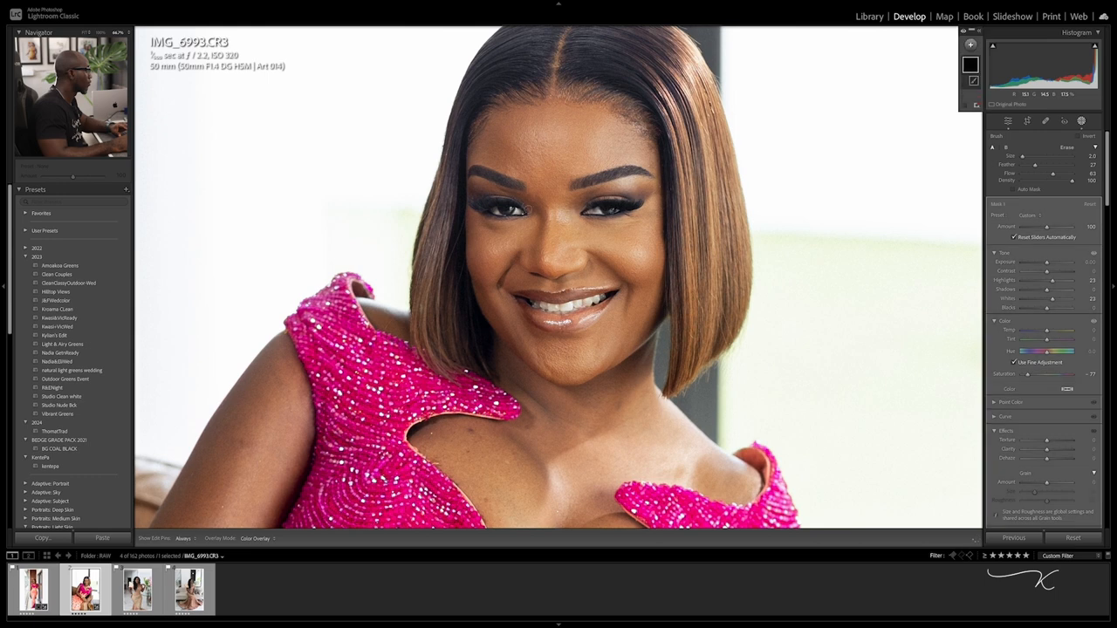
pyautogui.moveTo(516, 211); pyautogui.dragTo(498, 212)
pyautogui.moveTo(602, 210); pyautogui.dragTo(594, 211)
# - Enlarge the brush and paint the same mask over the teeth
pyautogui.press(']')
pyautogui.moveTo(563, 312); pyautogui.dragTo(571, 306)
pyautogui.moveTo(566, 308); pyautogui.dragTo(574, 306)
pyautogui.moveTo(568, 308); pyautogui.dragTo(576, 305)
pyautogui.moveTo(569, 308); pyautogui.dragTo(576, 306)
pyautogui.moveTo(569, 308); pyautogui.dragTo(576, 306)
pyautogui.moveTo(569, 307); pyautogui.dragTo(576, 306)
pyautogui.moveTo(568, 308); pyautogui.dragTo(533, 303)
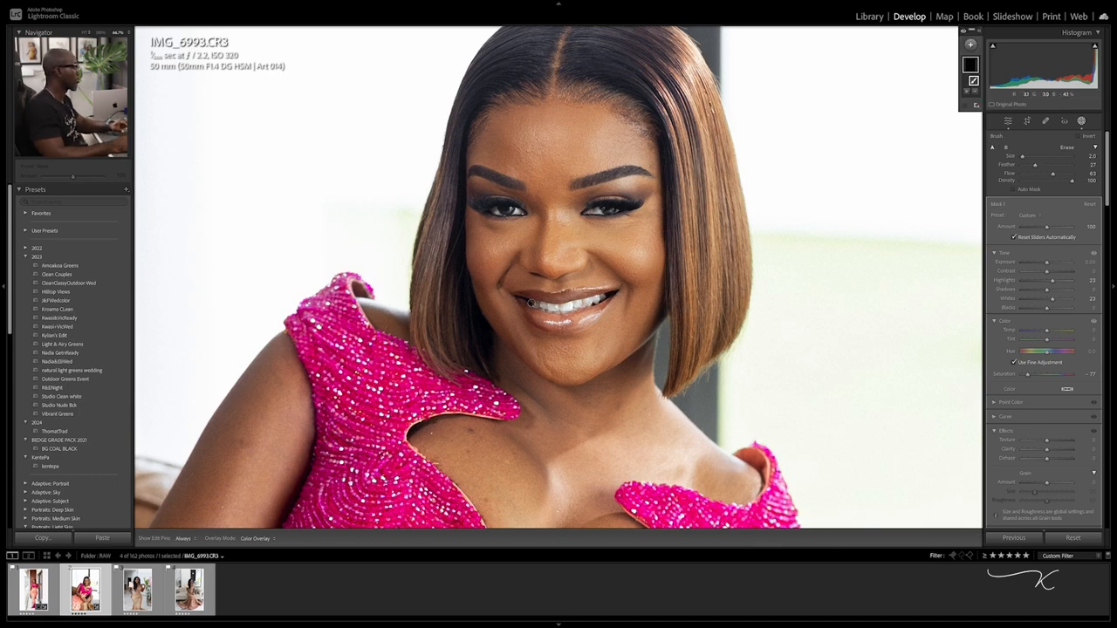
# - Compare the sofa portrait before and after the edit, and set the brush mask's Saturation to -50
pyautogui.hotkey('ctrl', '-')
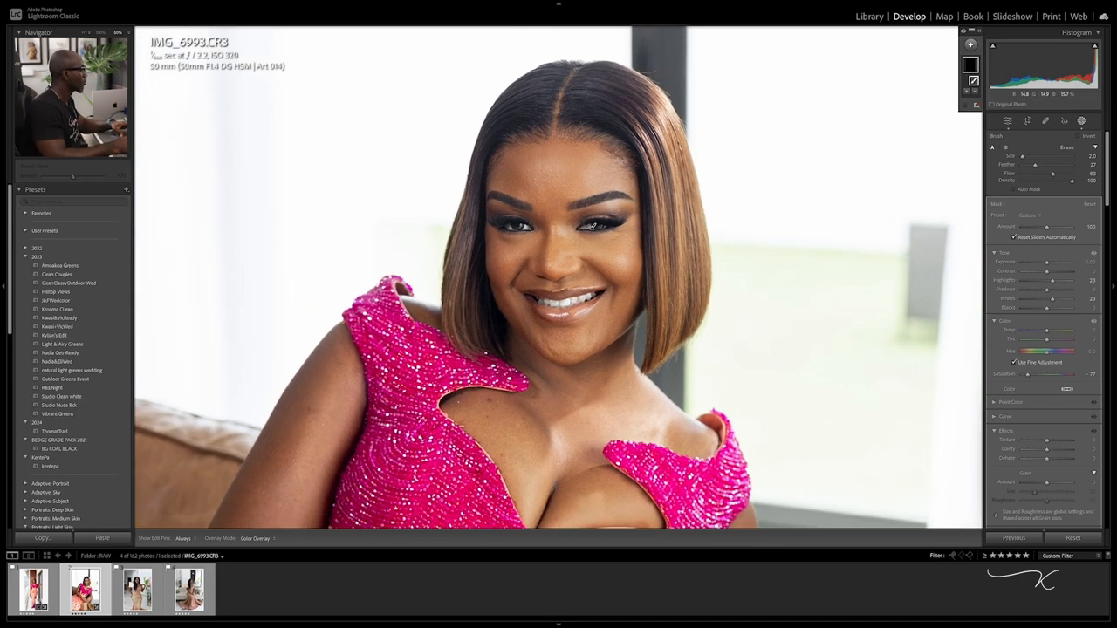
pyautogui.hotkey('ctrl', '-')
pyautogui.hotkey('ctrl', '-')
pyautogui.hotkey('ctrl', '-')
pyautogui.hotkey('ctrl', '=')
pyautogui.hotkey('ctrl', '=')
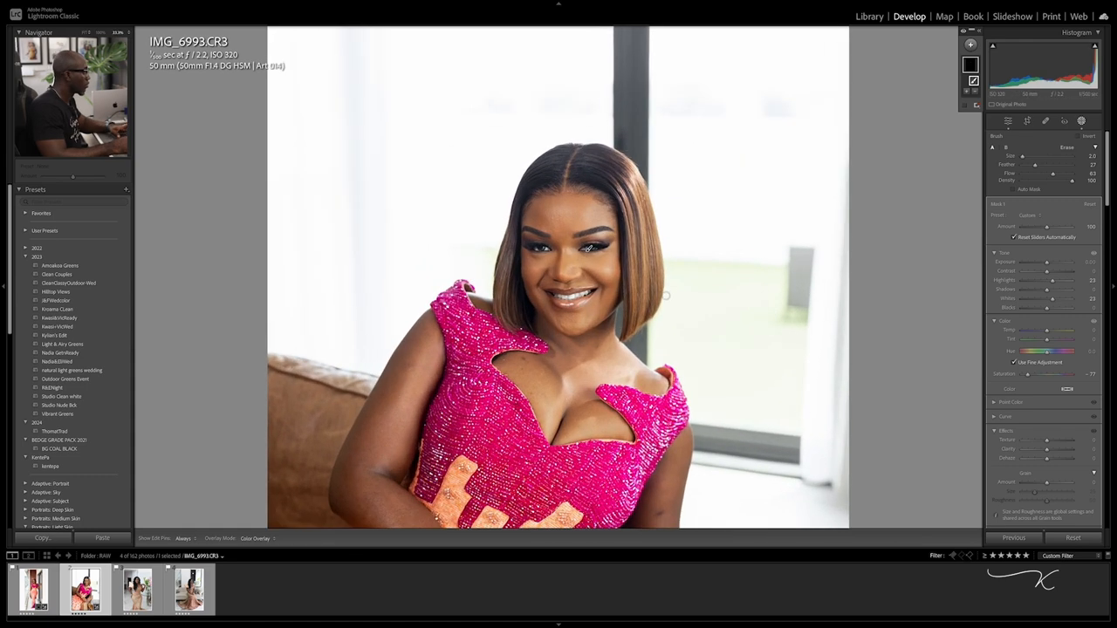
pyautogui.press('\\')
pyautogui.press('\\')
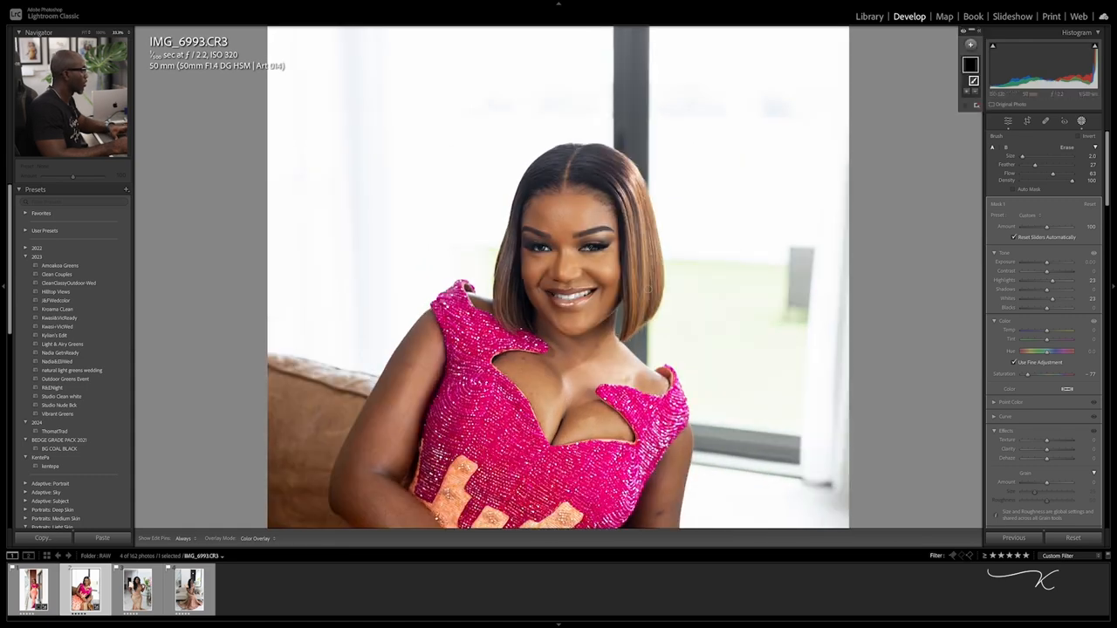
pyautogui.press('\\')
pyautogui.press('\\')
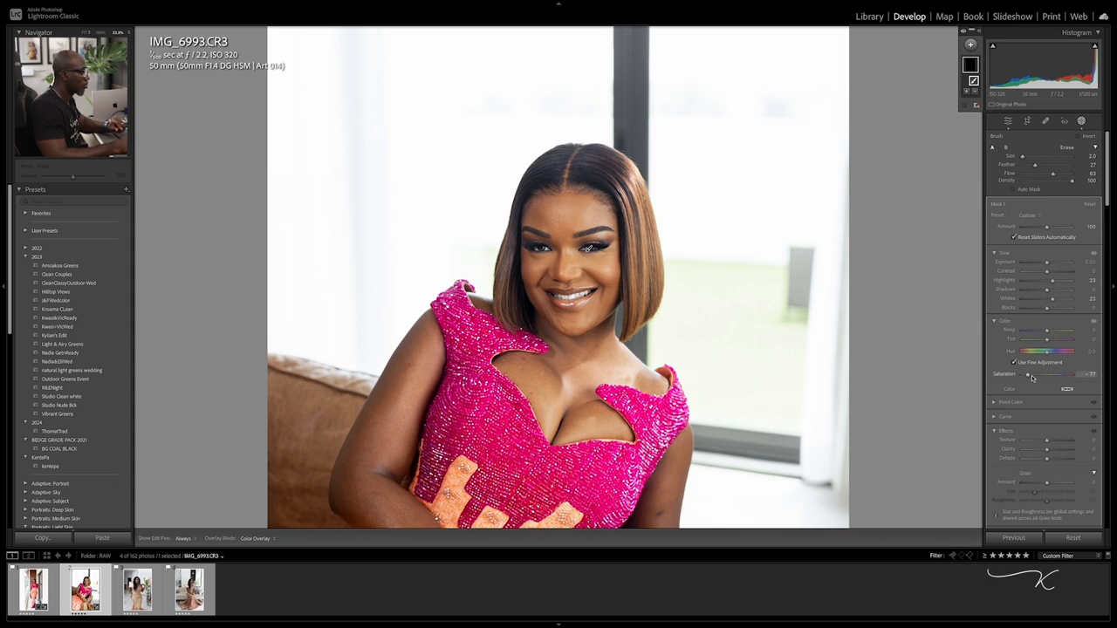
pyautogui.moveTo(1029, 376); pyautogui.dragTo(1032, 377)
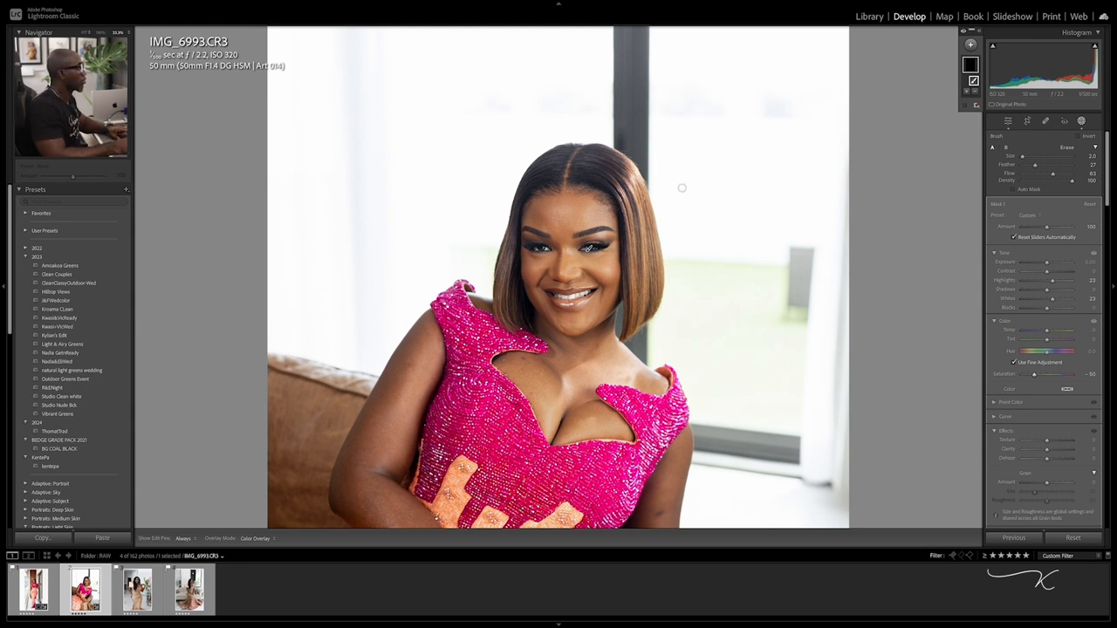
# - Add a people mask for Person 1 covering Facial Skin and Body Skin
pyautogui.click(972, 46)
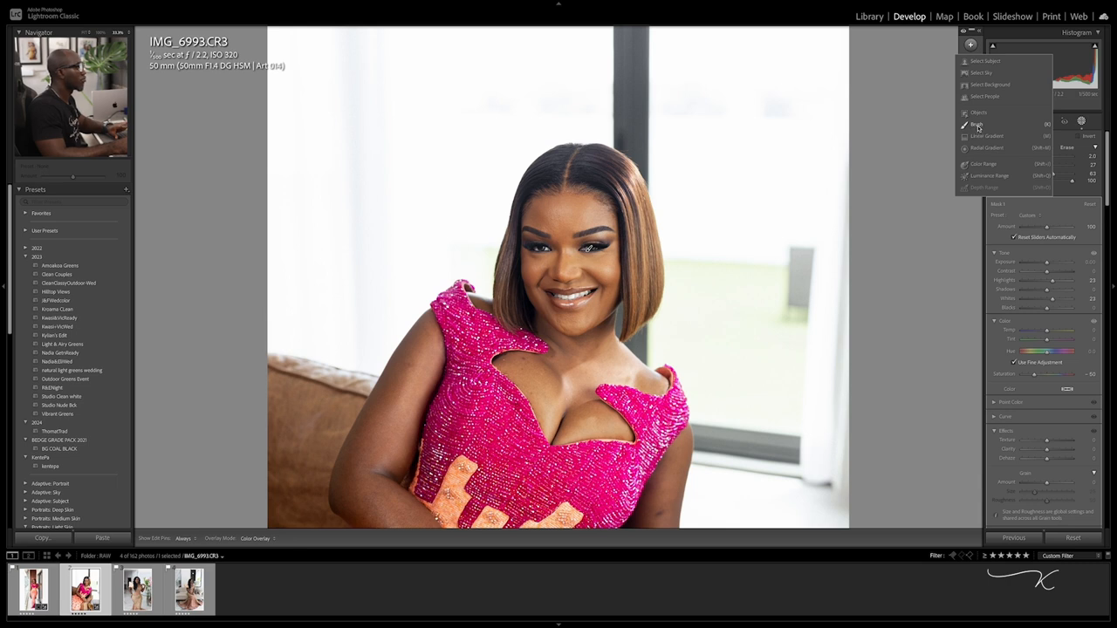
pyautogui.click(984, 96)
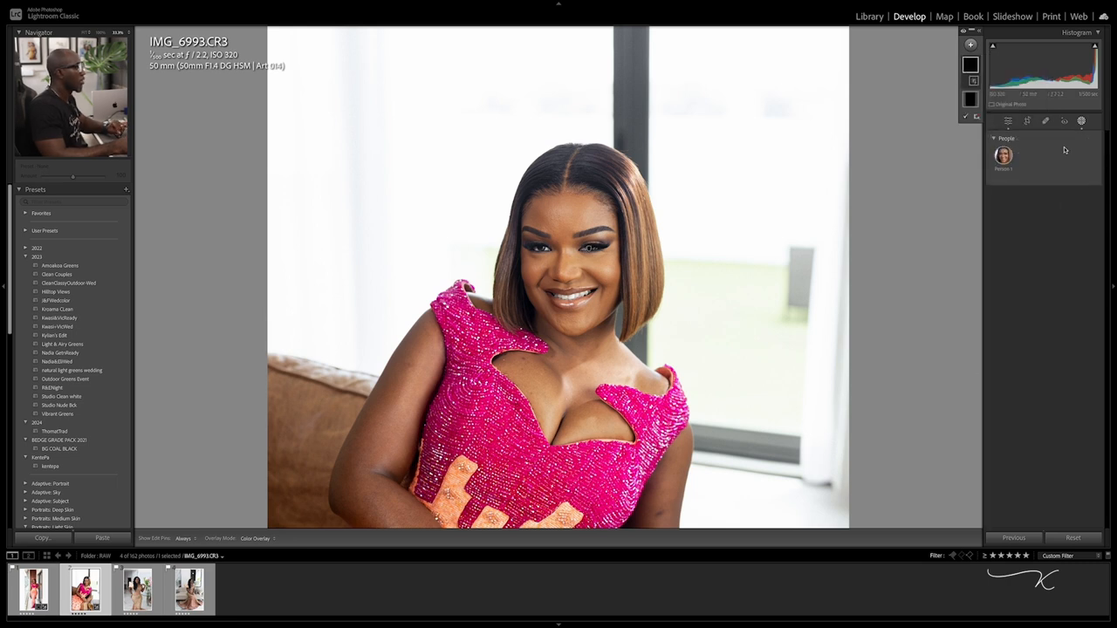
pyautogui.click(1009, 158)
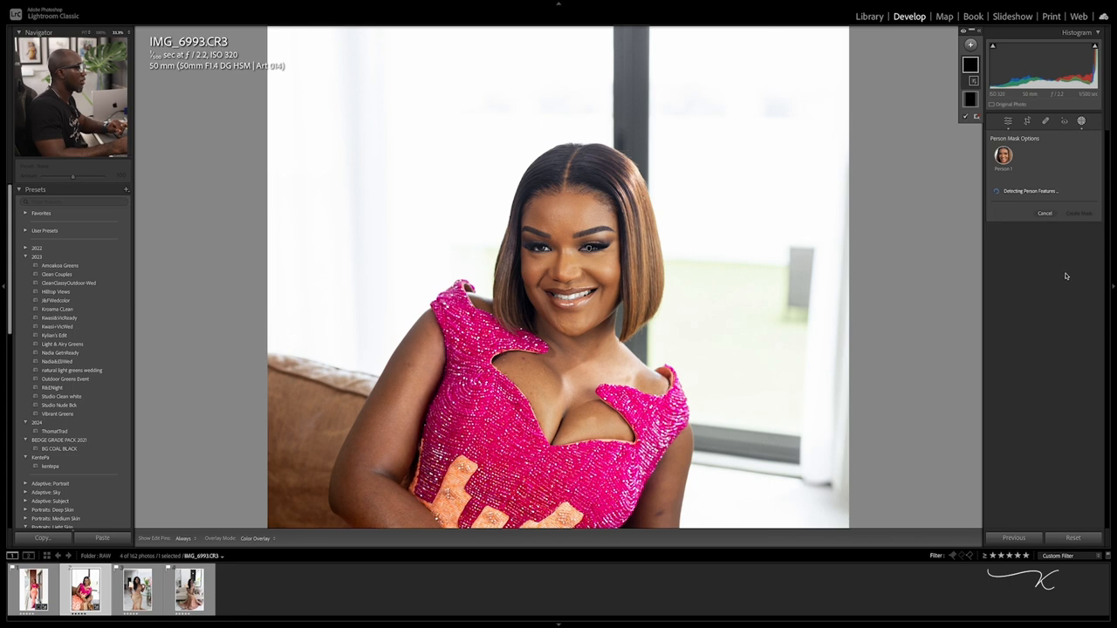
pyautogui.click(1008, 207)
pyautogui.click(1008, 218)
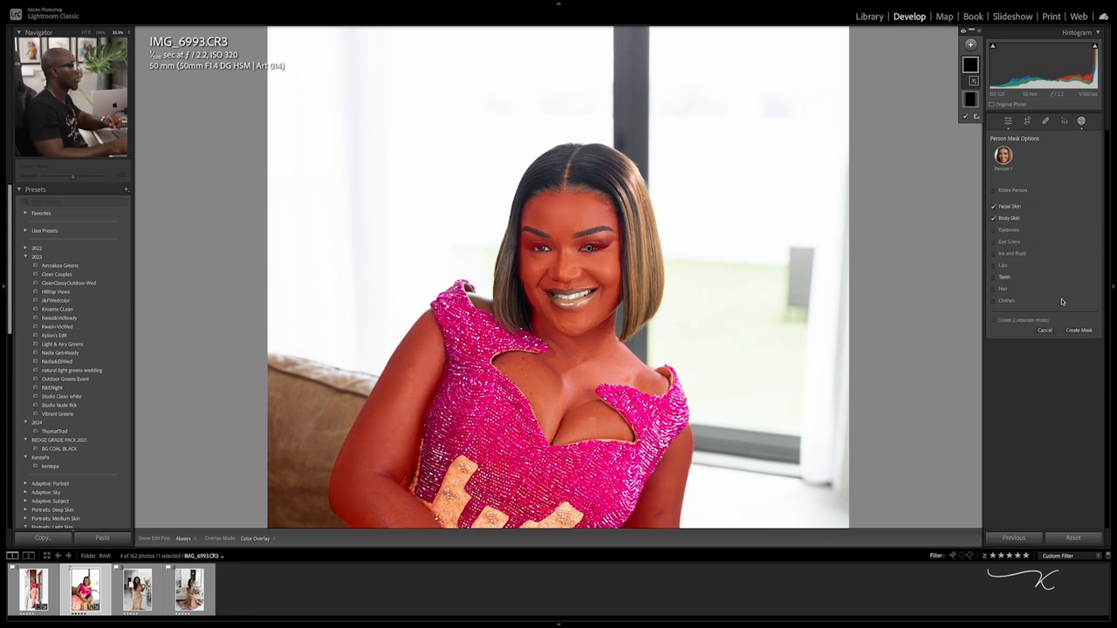
pyautogui.click(1079, 324)
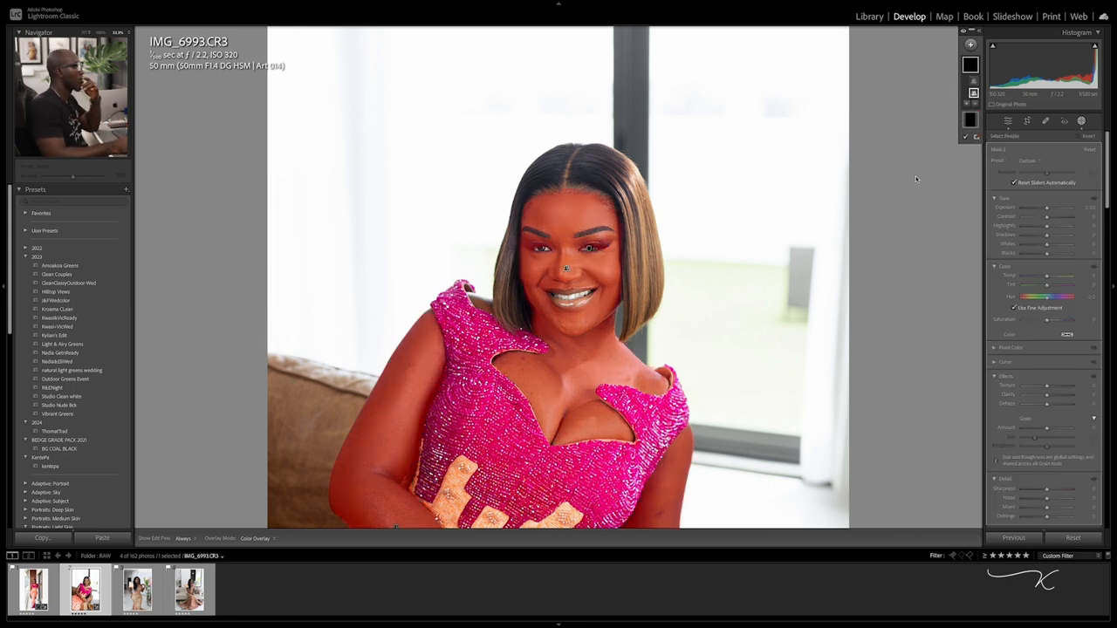
# - Apply the Texture preset to the skin mask and set its Texture to -40
pyautogui.click(1030, 162)
pyautogui.click(1047, 249)
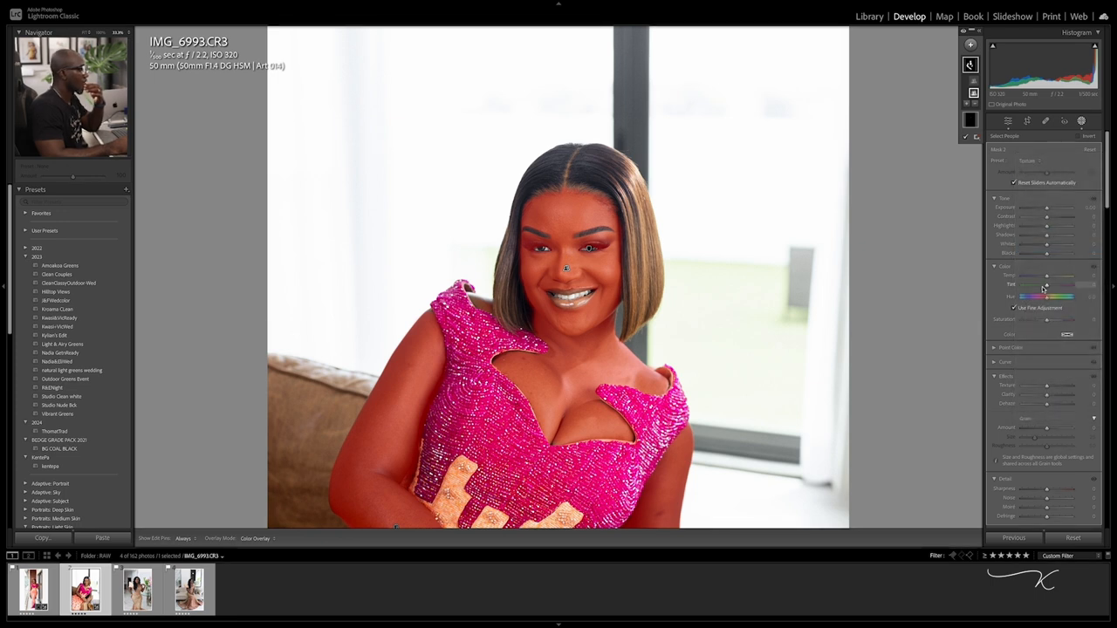
pyautogui.click(1036, 388)
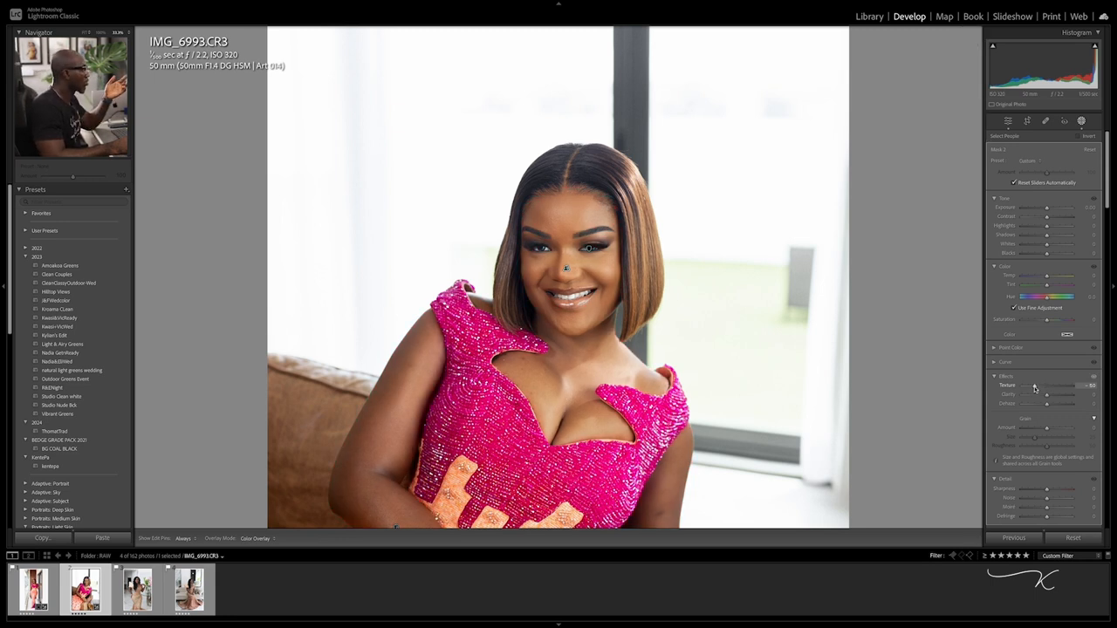
pyautogui.moveTo(1033, 388)
pyautogui.mouseDown()
pyautogui.moveTo(1015, 393)
pyautogui.moveTo(1059, 392)
pyautogui.moveTo(1039, 393)
pyautogui.mouseUp()
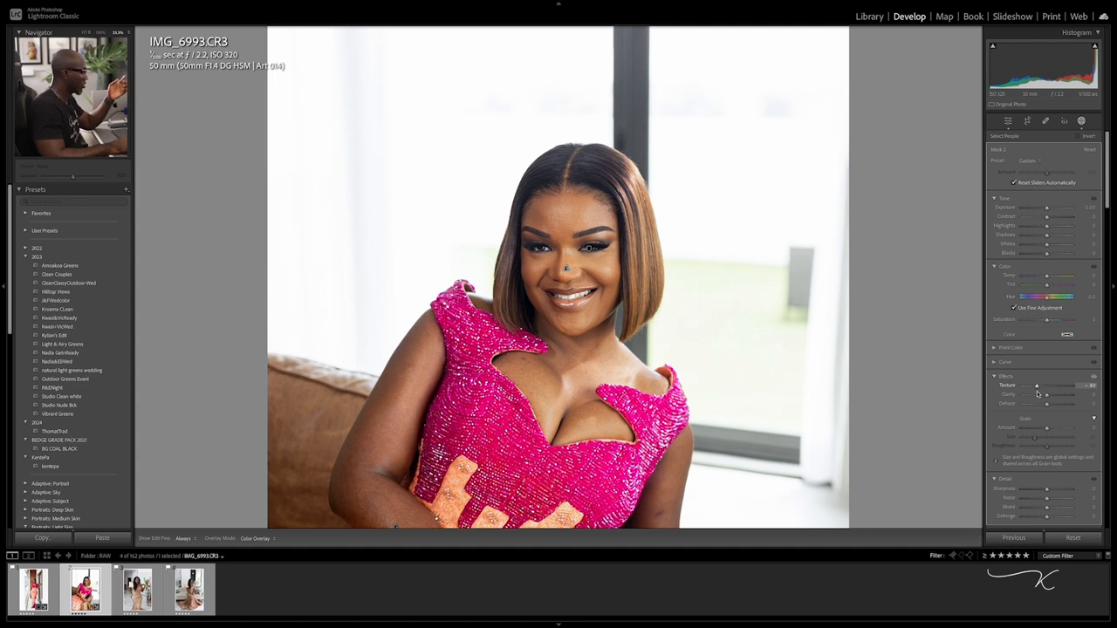
pyautogui.moveTo(1038, 395); pyautogui.dragTo(1038, 393)
# - Examine the smoothed skin in the full portrait and close up on the face, and close masking
pyautogui.press('super+minus')
pyautogui.press('super+minus')
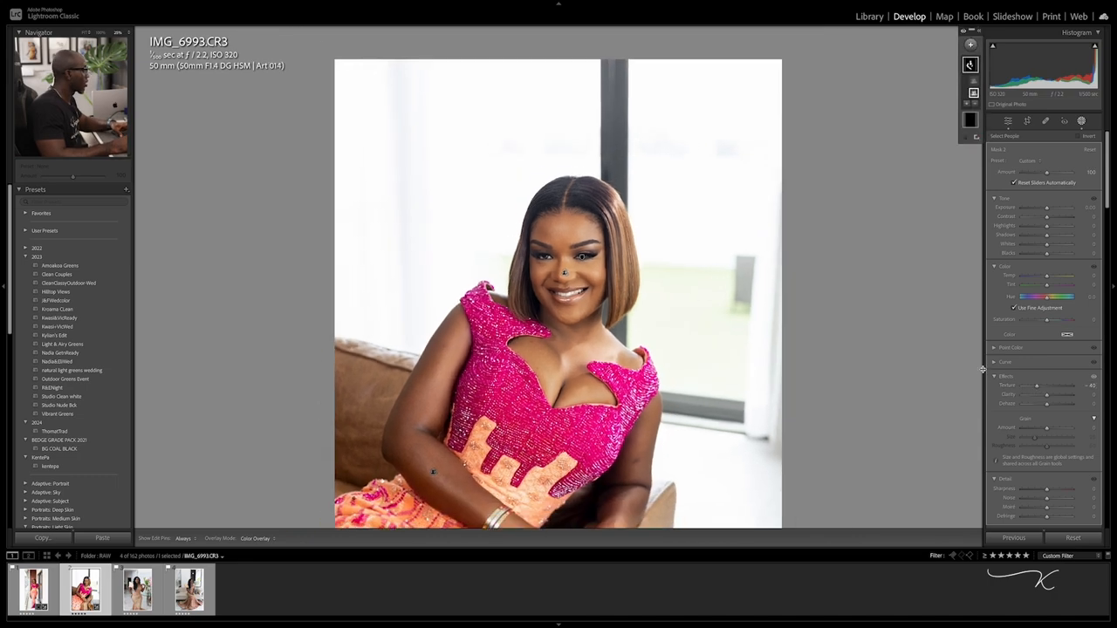
pyautogui.press('super+equal')
pyautogui.press('super+equal')
pyautogui.press('super+equal')
pyautogui.press('super+equal')
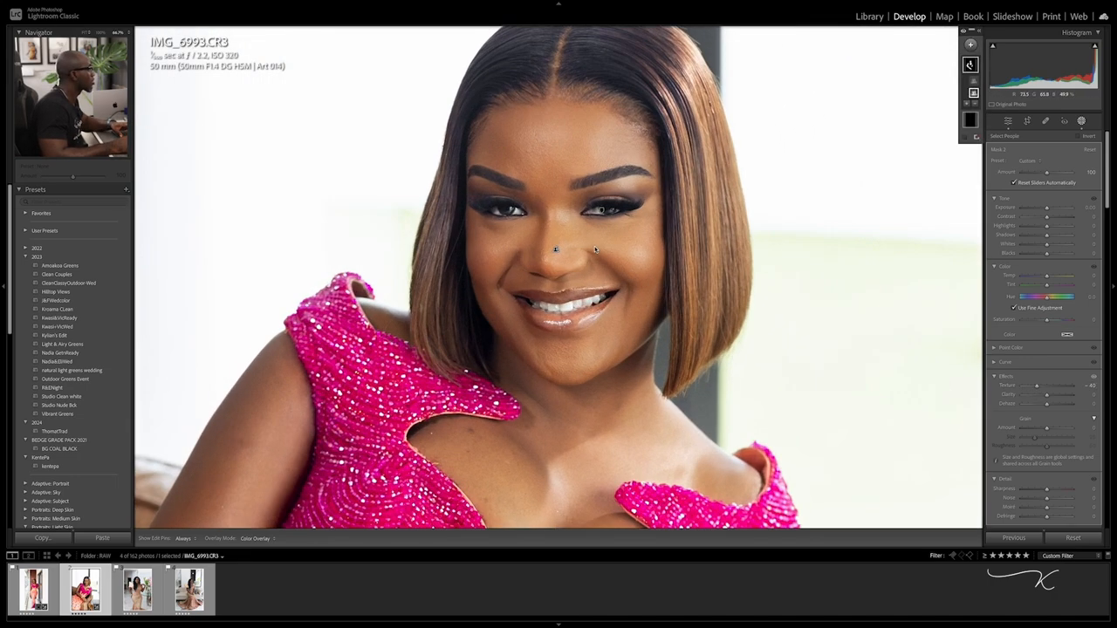
pyautogui.press('super+equal')
pyautogui.press('super+minus')
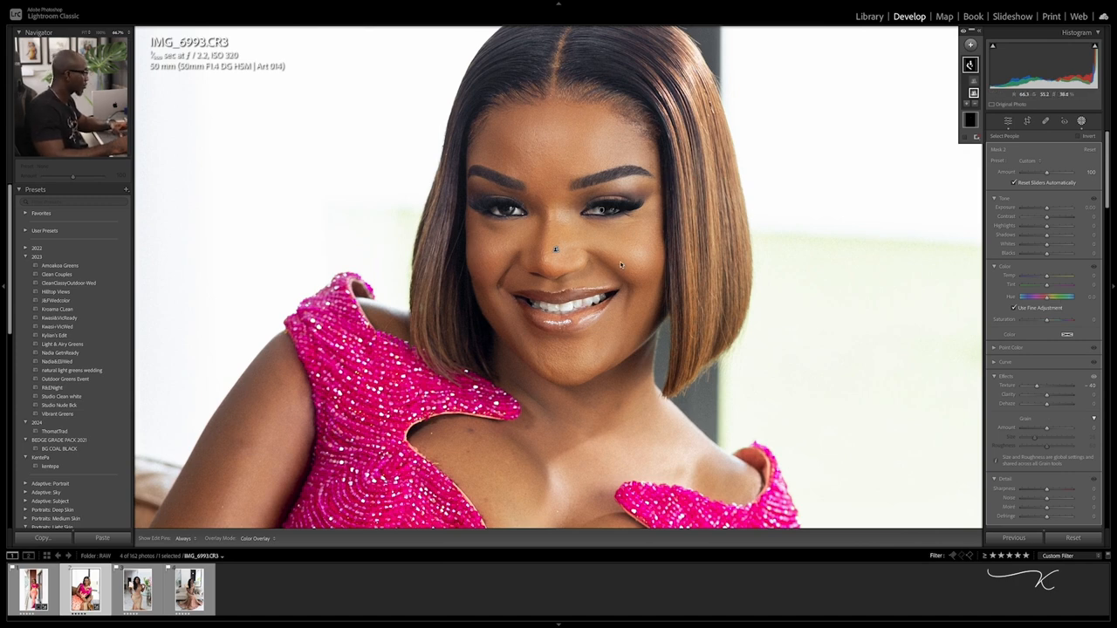
pyautogui.press('super+minus')
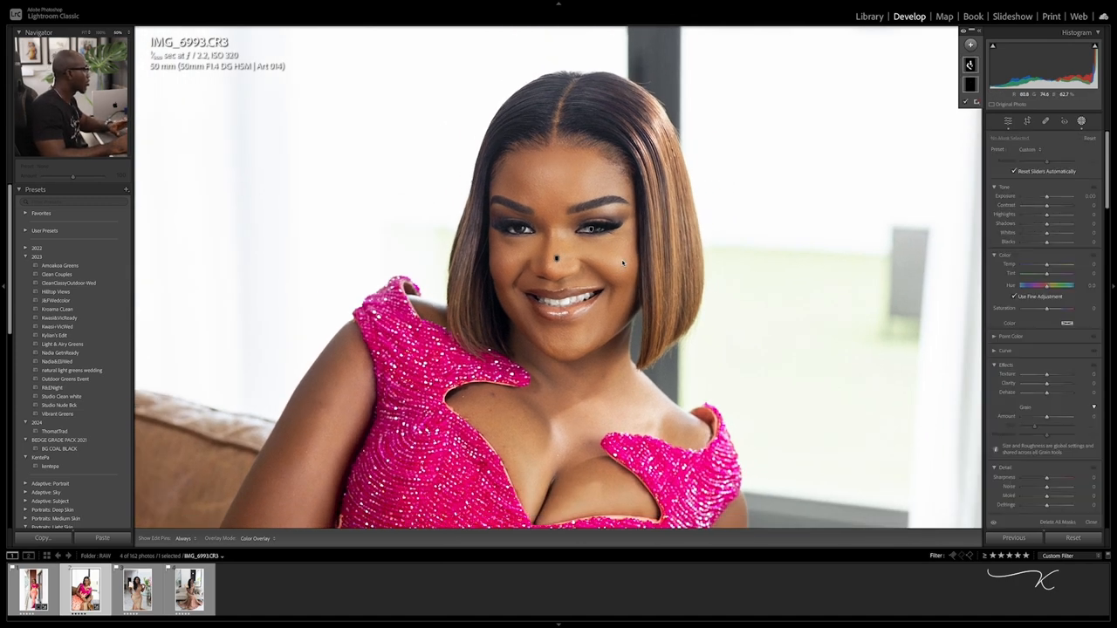
pyautogui.press('Escape')
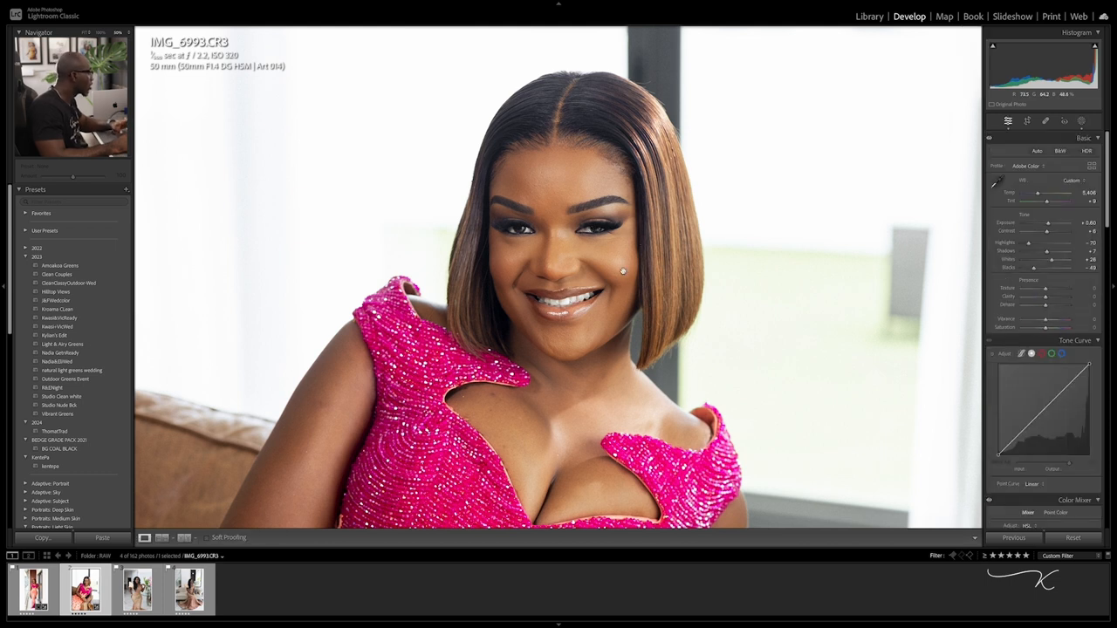
# - Clone away the small skin spots on the upper chest beside the dress neckline
pyautogui.moveTo(590, 337); pyautogui.dragTo(620, 279)
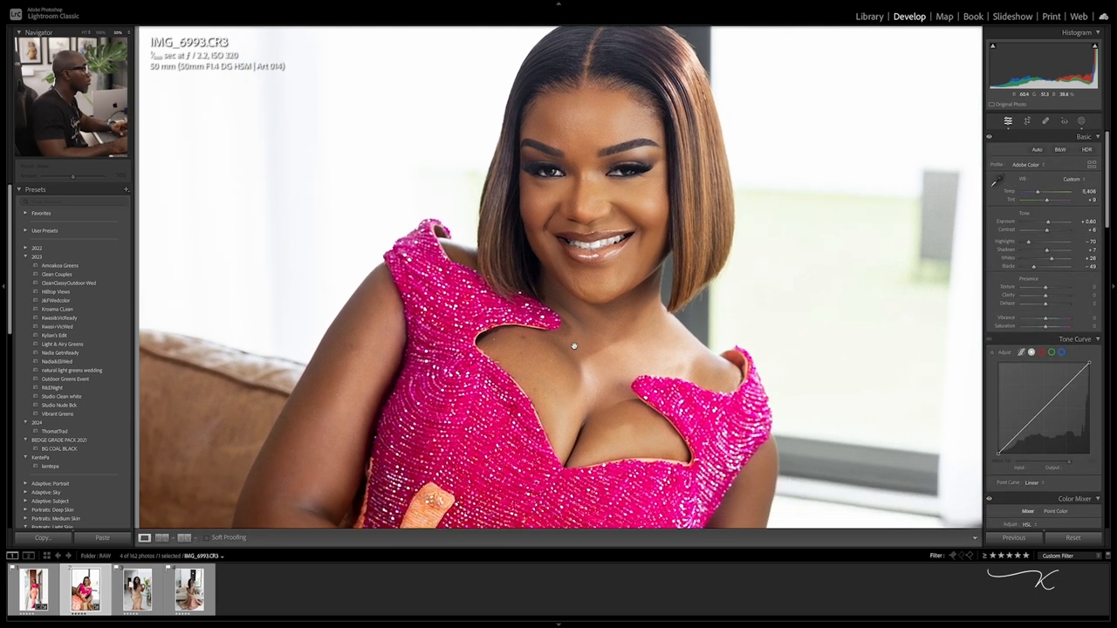
pyautogui.click(1046, 122)
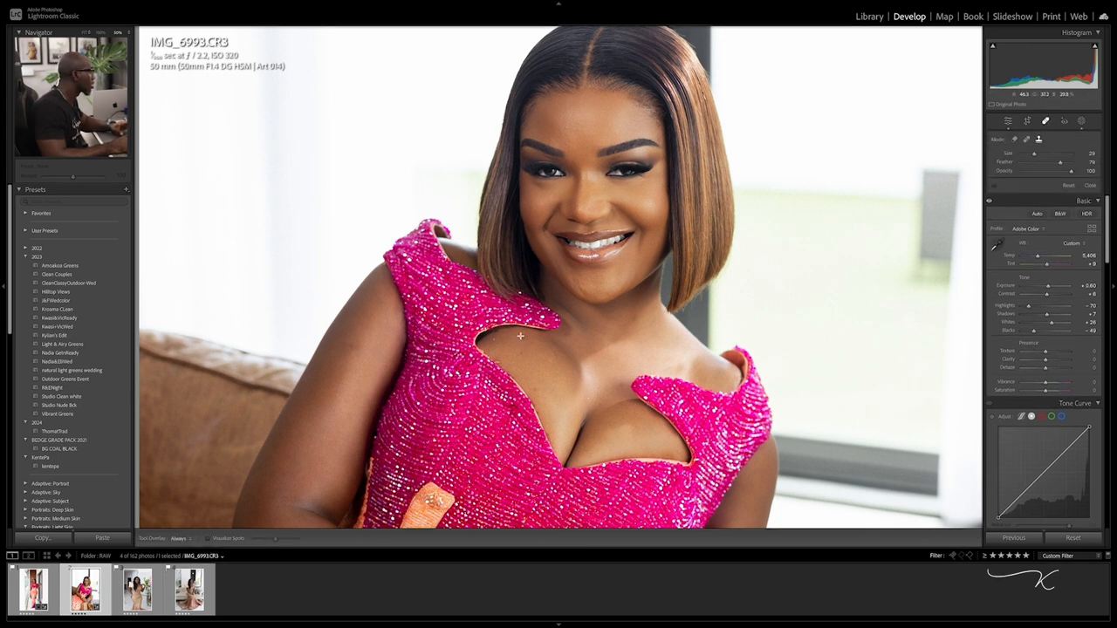
pyautogui.scroll(-4, 522, 337)
pyautogui.click(518, 351)
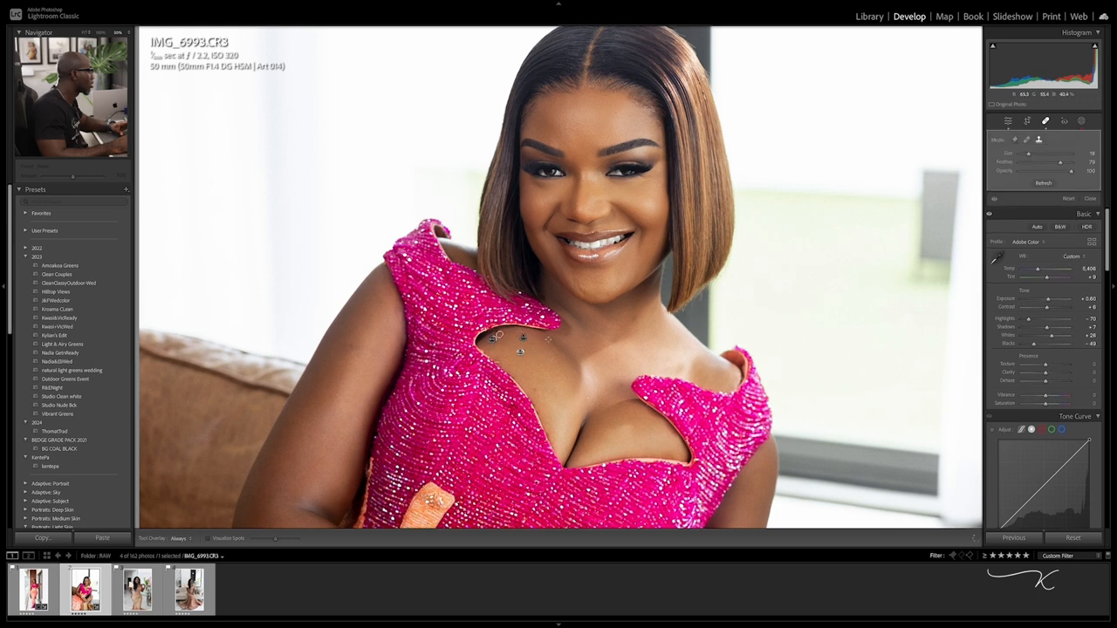
pyautogui.moveTo(498, 337); pyautogui.dragTo(566, 335)
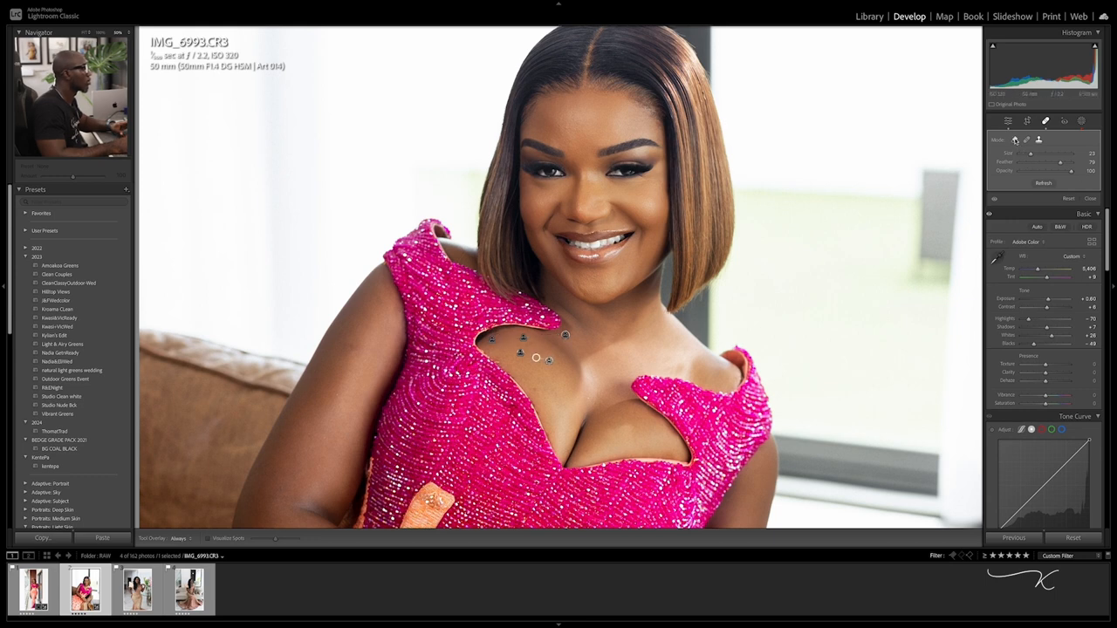
# - Switch healing to Remove mode and remove the remaining spots on the lower chest and at the base of the neck
pyautogui.click(1015, 140)
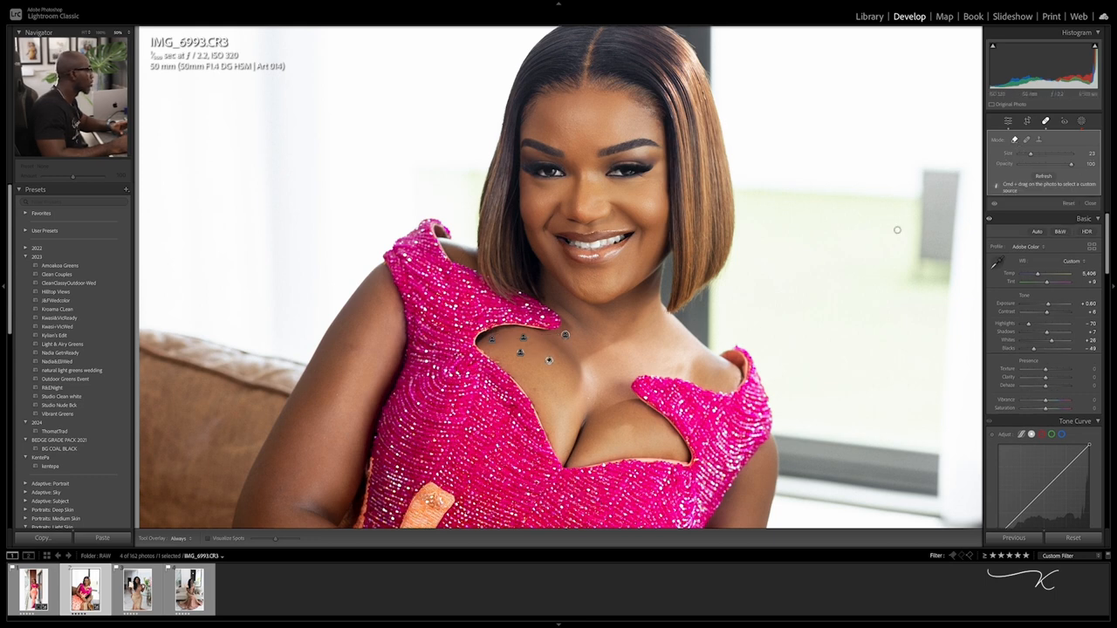
pyautogui.click(535, 389)
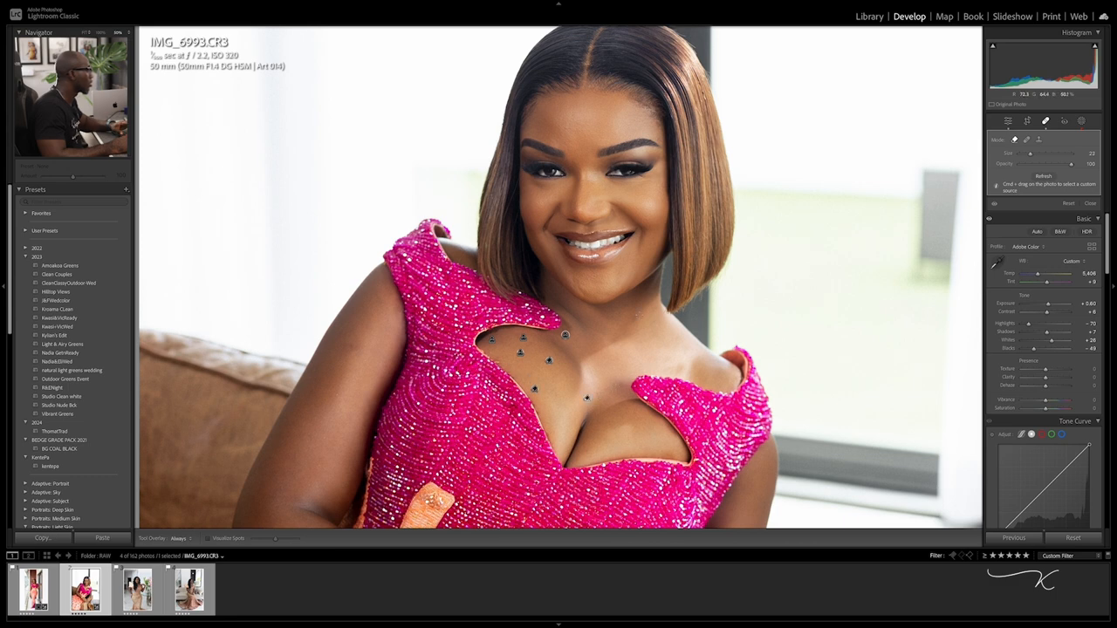
pyautogui.click(636, 320)
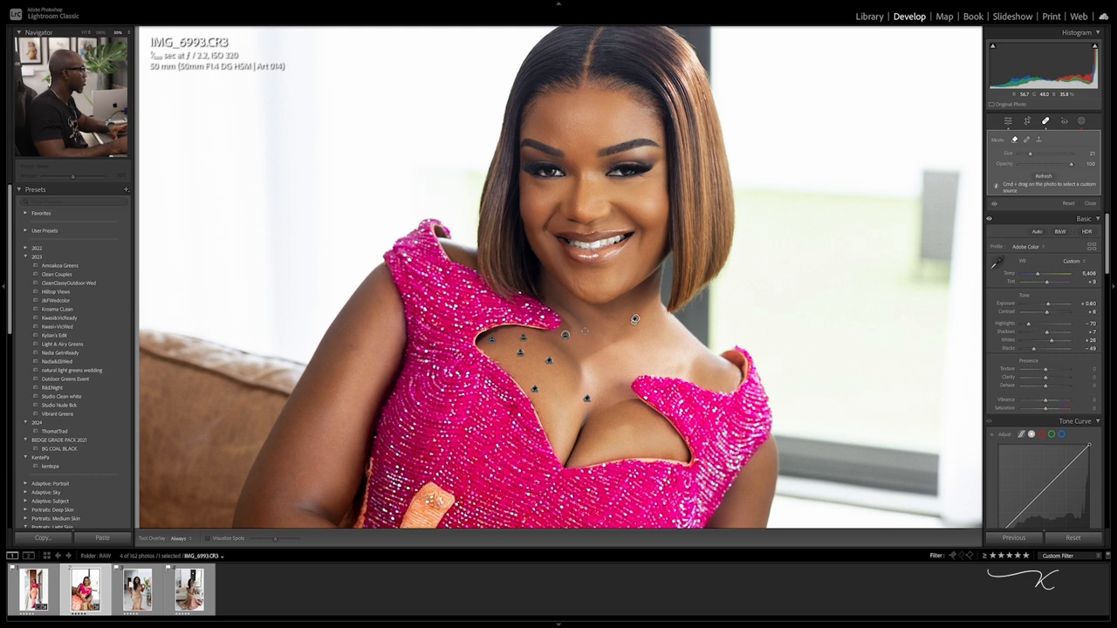
# - Compare the sofa portrait before and after the skin retouching
pyautogui.press('\\')
pyautogui.press('\\')
pyautogui.press('\\')
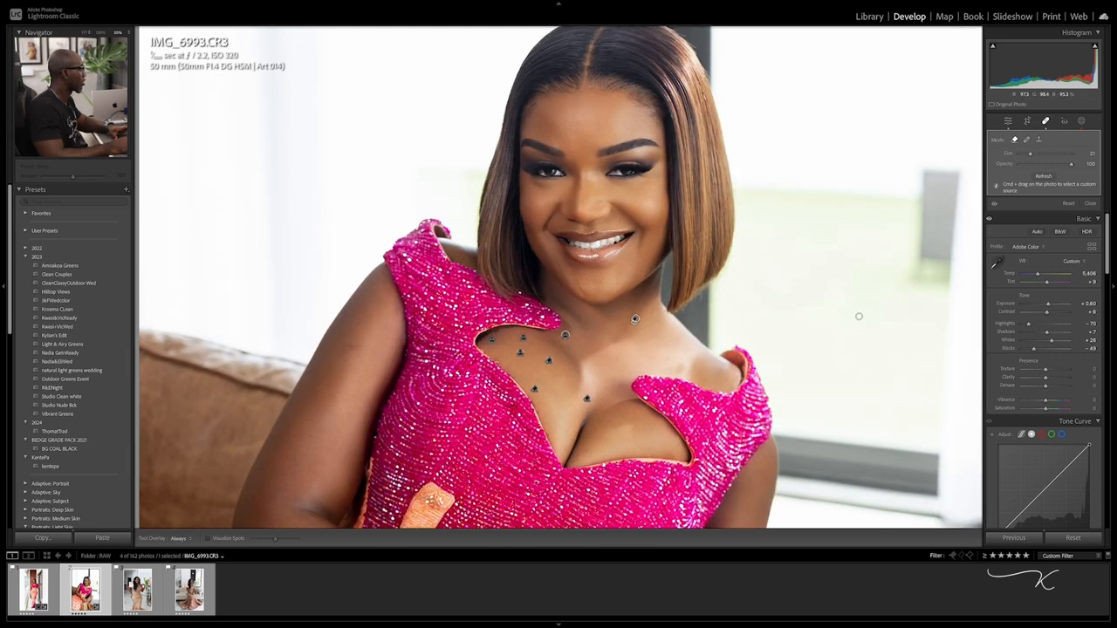
pyautogui.press('\\')
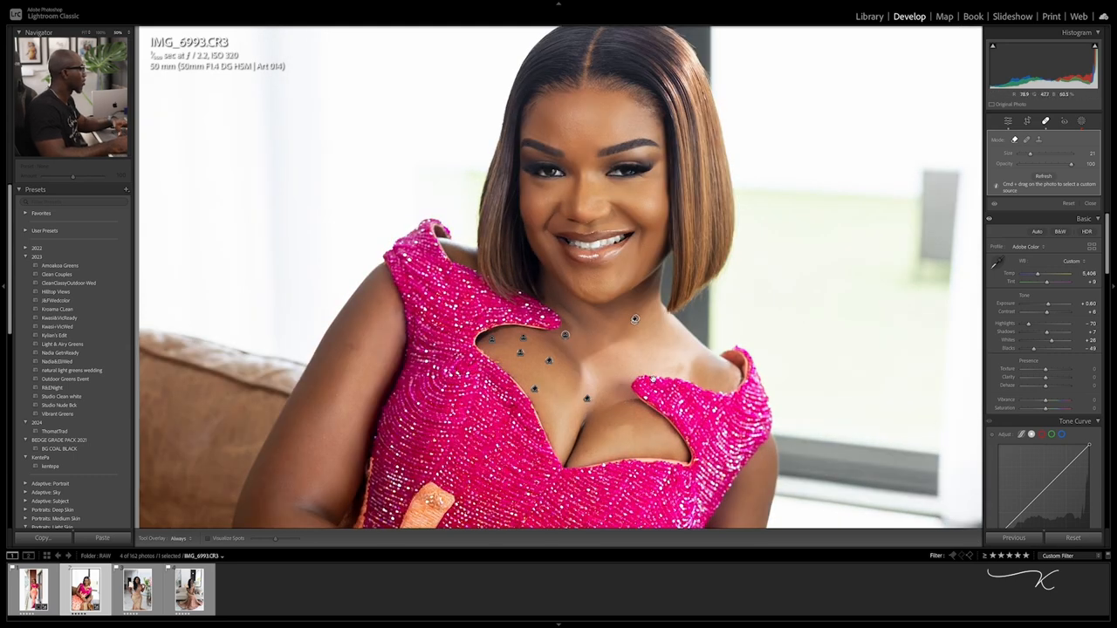
# - Remove the skin spots on both upper arms with a larger Remove brush and close the healing tool
pyautogui.scroll(-10, 561, 278)
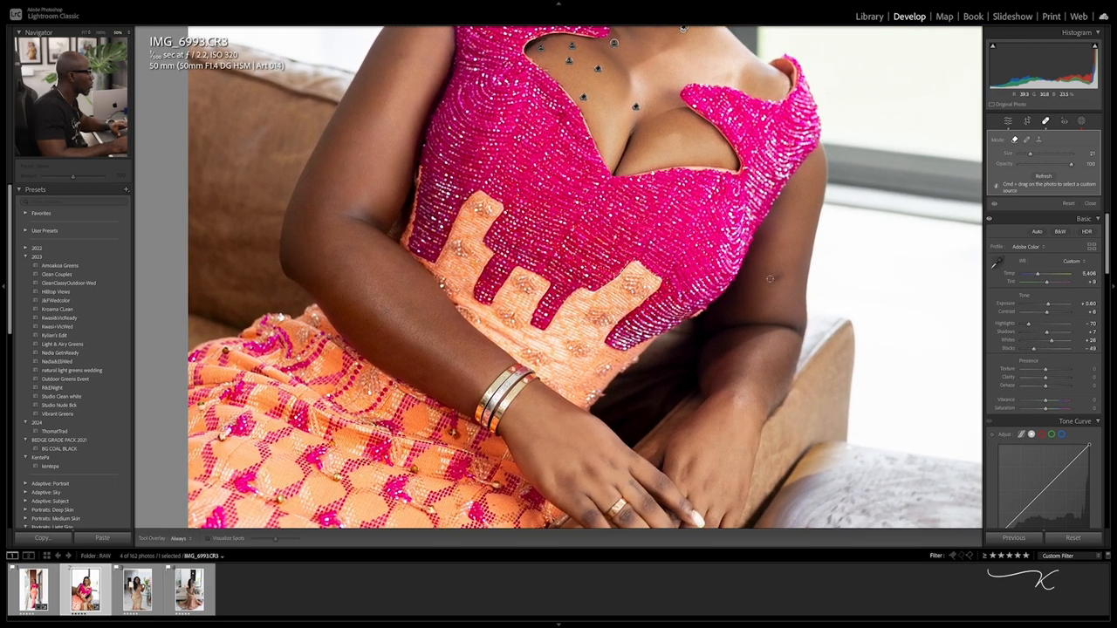
pyautogui.press(']')
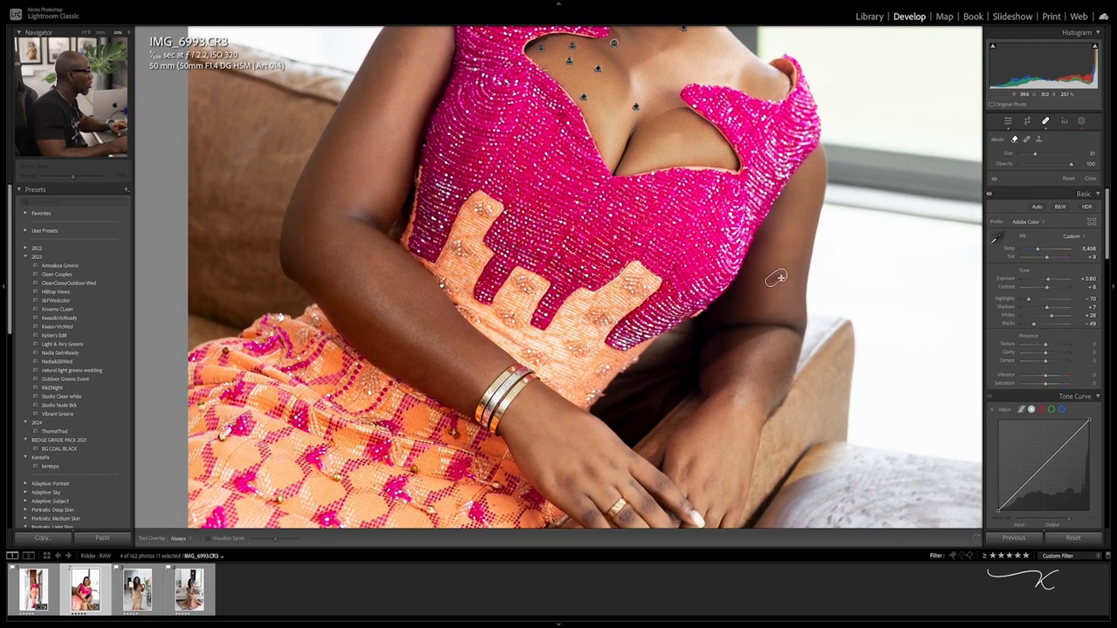
pyautogui.click(774, 277)
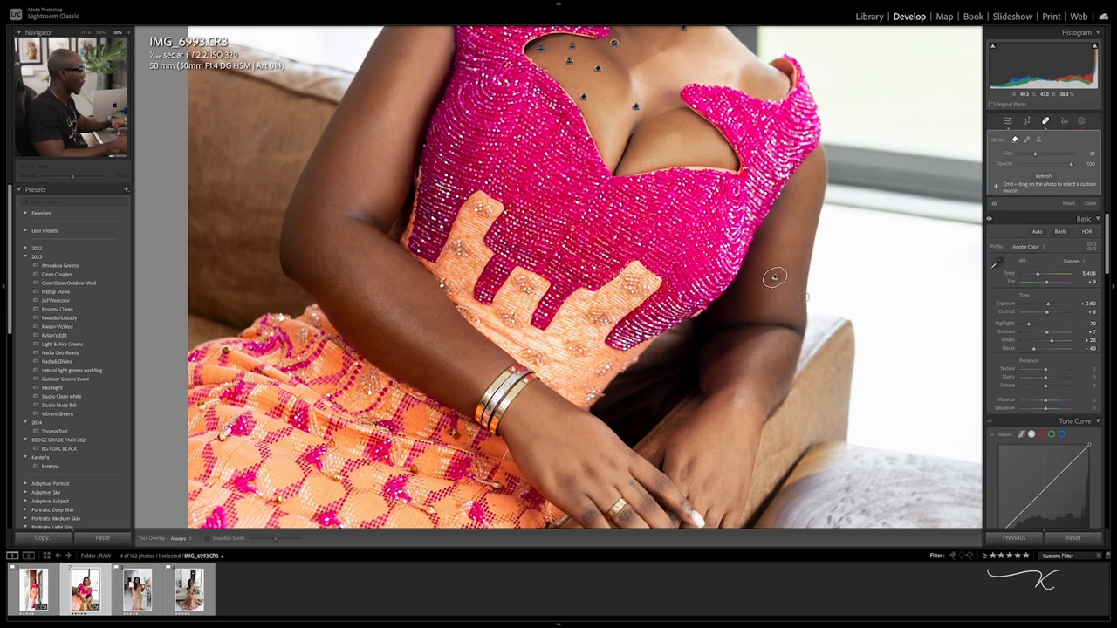
pyautogui.moveTo(684, 326); pyautogui.dragTo(701, 254)
pyautogui.moveTo(690, 51); pyautogui.dragTo(644, 446)
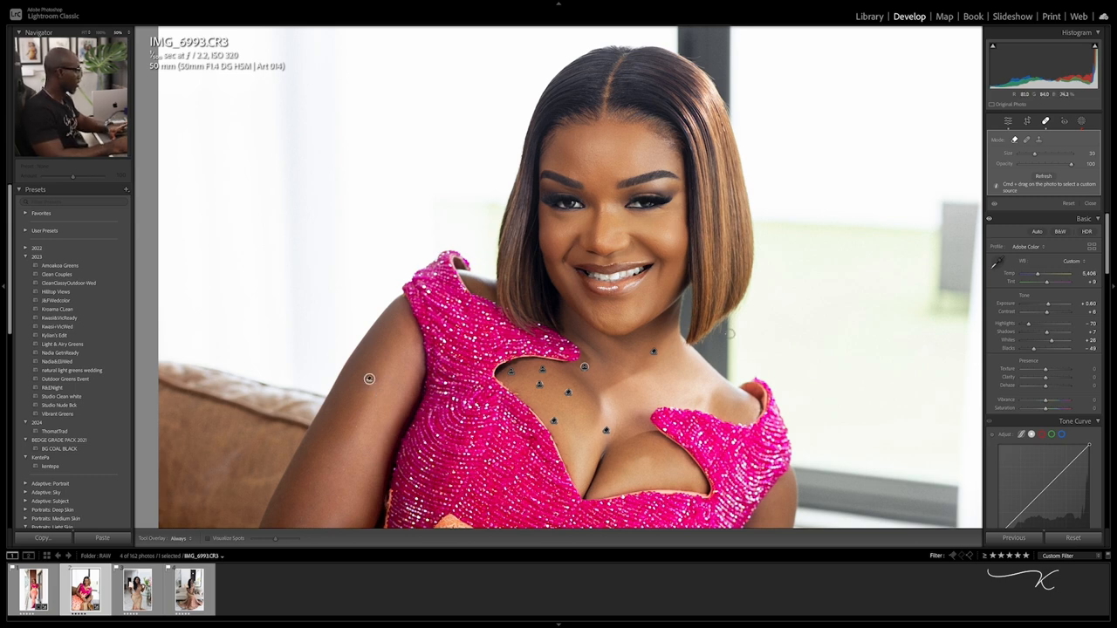
pyautogui.press('q')
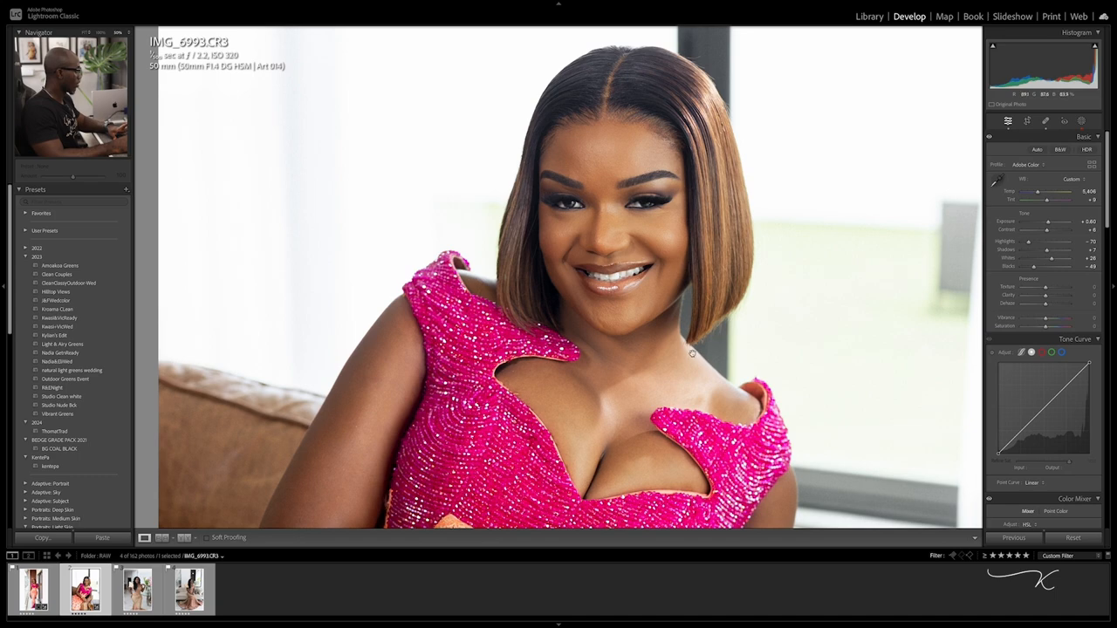
# - Compare the retouched sofa portrait before and after close up, and return to the full photo
pyautogui.press('\\')
pyautogui.press('\\')
pyautogui.press('\\')
pyautogui.press('\\')
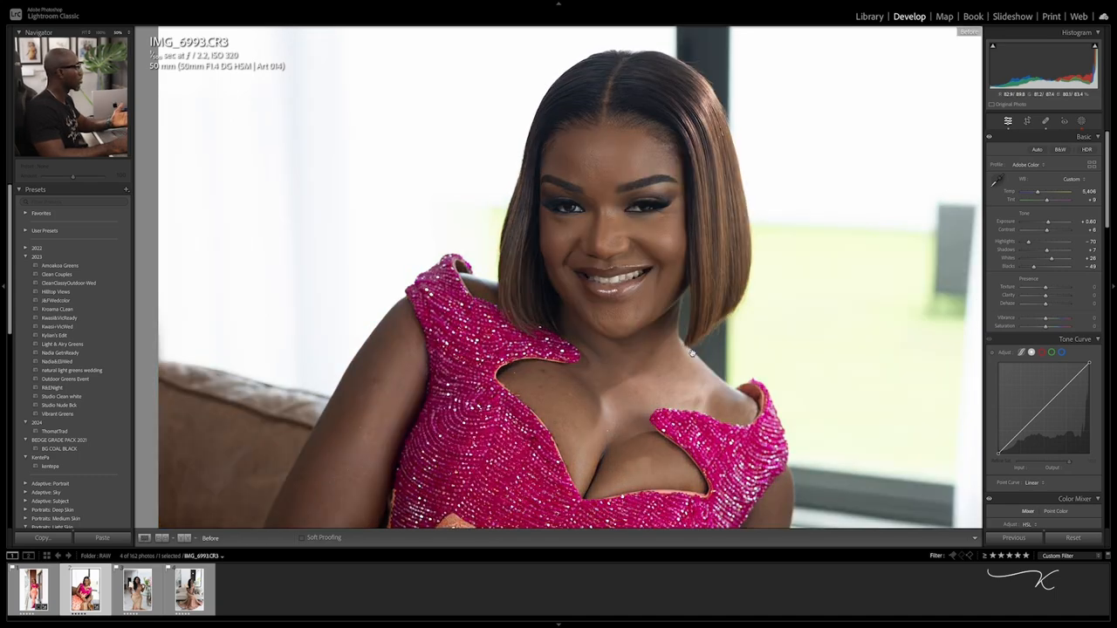
pyautogui.click(680, 275)
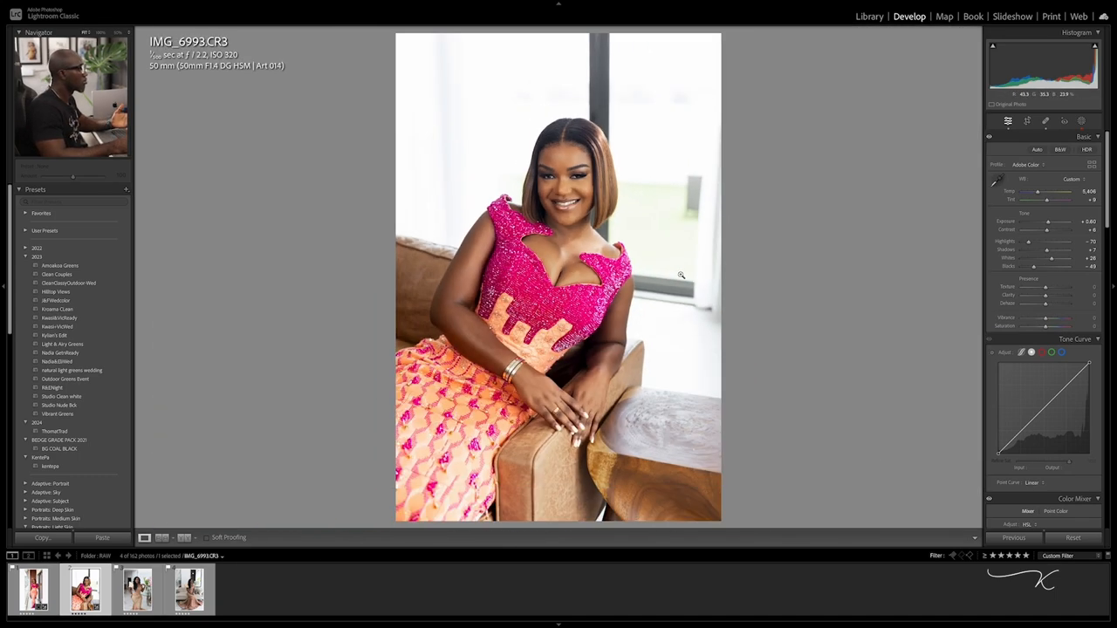
# - Set the sofa portrait's Shadows to +3 and its white balance temperature to 5,464
pyautogui.moveTo(1048, 252); pyautogui.dragTo(1047, 253)
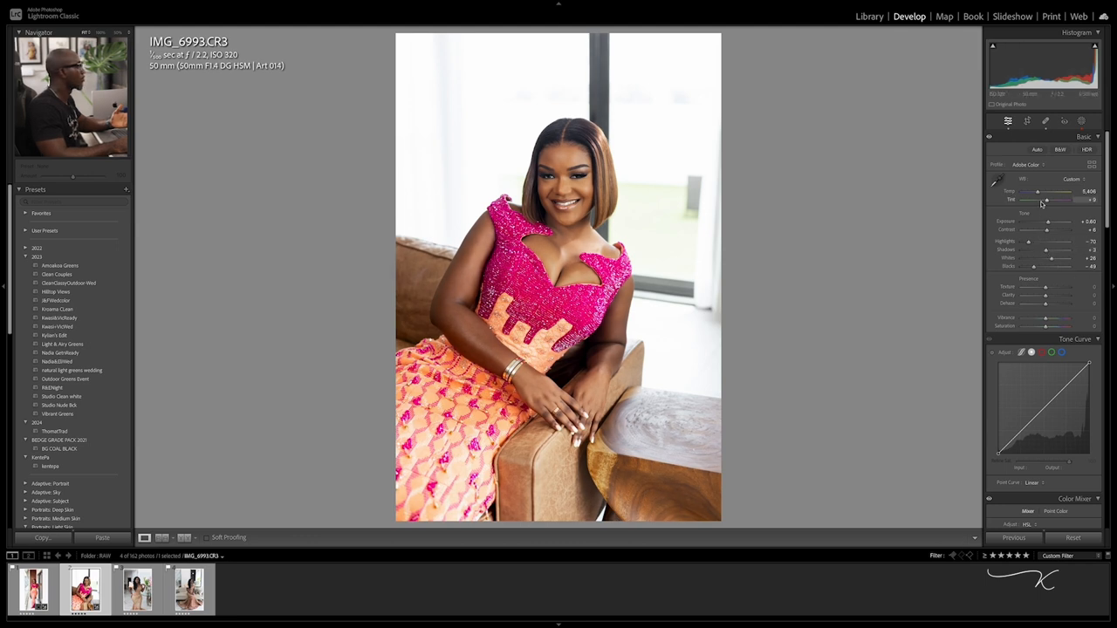
pyautogui.moveTo(1040, 194); pyautogui.dragTo(1038, 195)
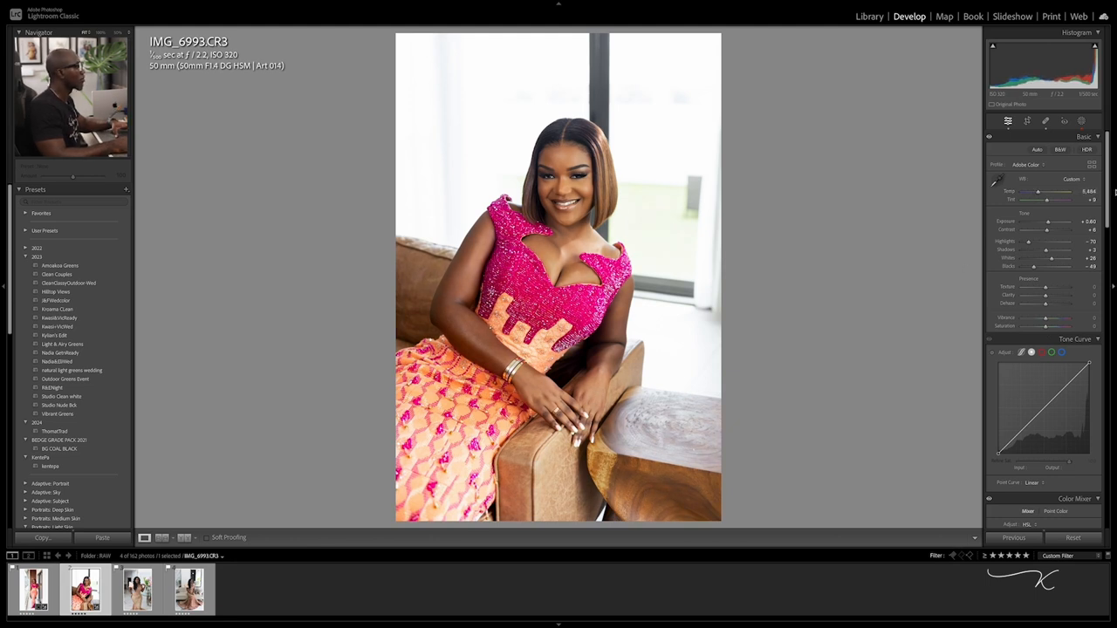
# - Enrich the pink dress in the color mixer: saturation red +31, purple +38, magenta +41, and purple luminance +32
pyautogui.moveTo(1108, 197); pyautogui.dragTo(1110, 306)
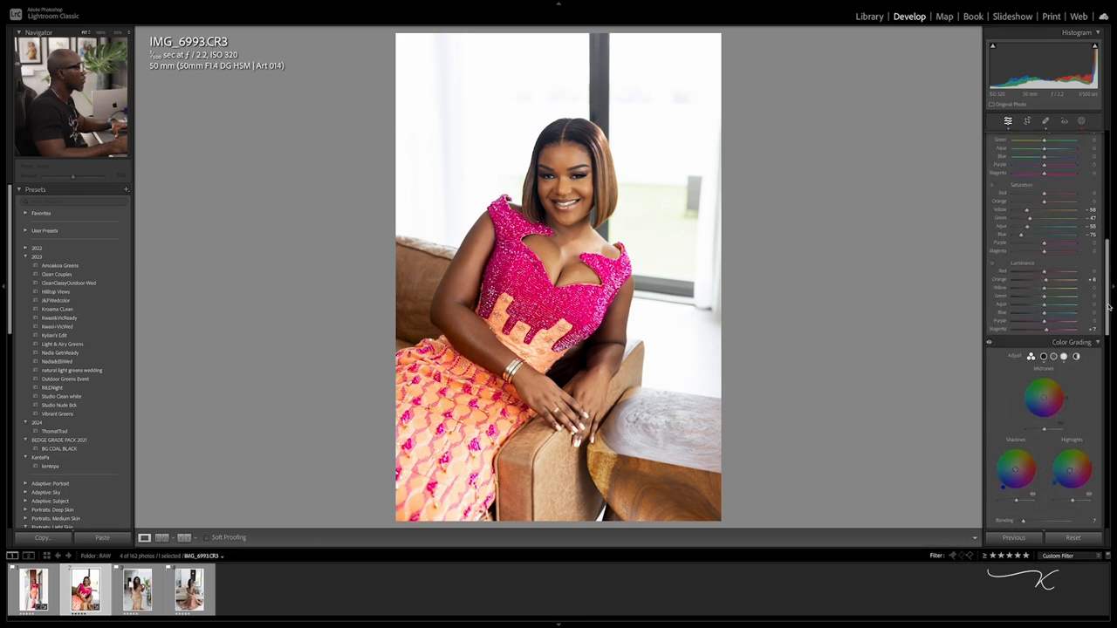
pyautogui.moveTo(1059, 246)
pyautogui.mouseDown()
pyautogui.moveTo(982, 248)
pyautogui.moveTo(1084, 254)
pyautogui.moveTo(1057, 254)
pyautogui.mouseUp()
pyautogui.click(1062, 253)
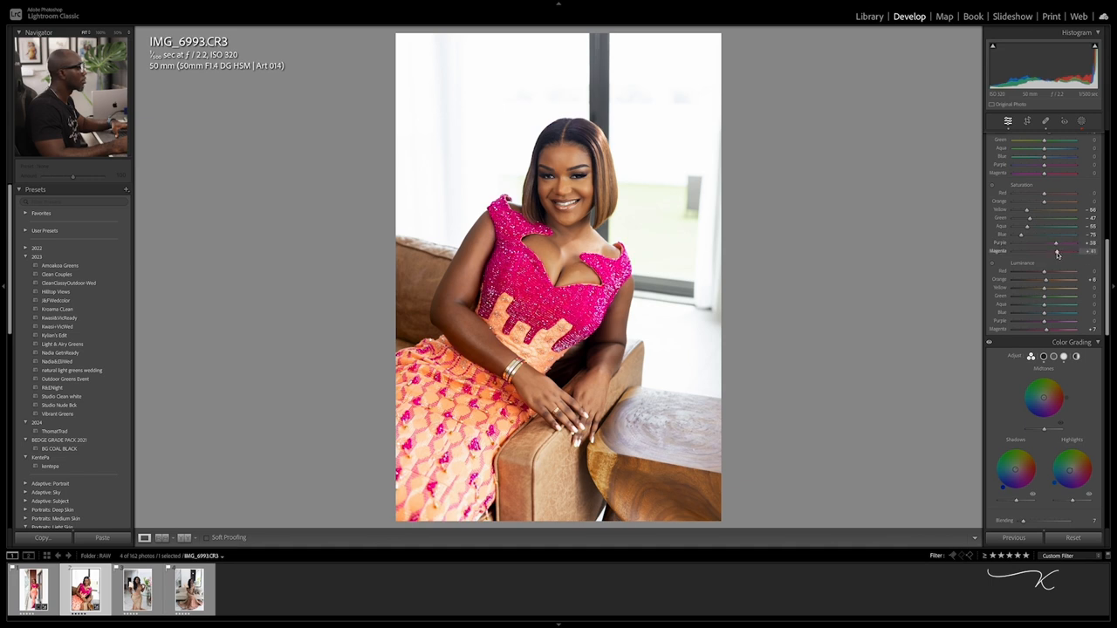
pyautogui.moveTo(1057, 324)
pyautogui.mouseDown()
pyautogui.moveTo(1023, 323)
pyautogui.moveTo(1063, 328)
pyautogui.moveTo(1054, 327)
pyautogui.mouseUp()
pyautogui.click(1051, 196)
pyautogui.moveTo(1056, 195); pyautogui.dragTo(1053, 203)
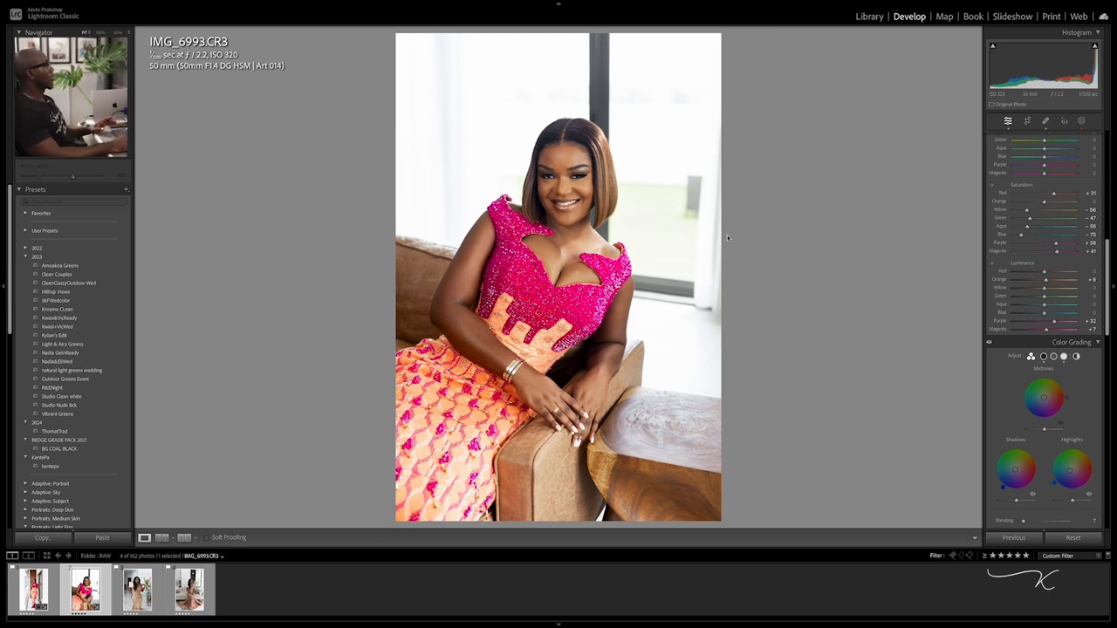
pyautogui.click(586, 184)
pyautogui.moveTo(589, 216); pyautogui.dragTo(638, 319)
pyautogui.click(639, 318)
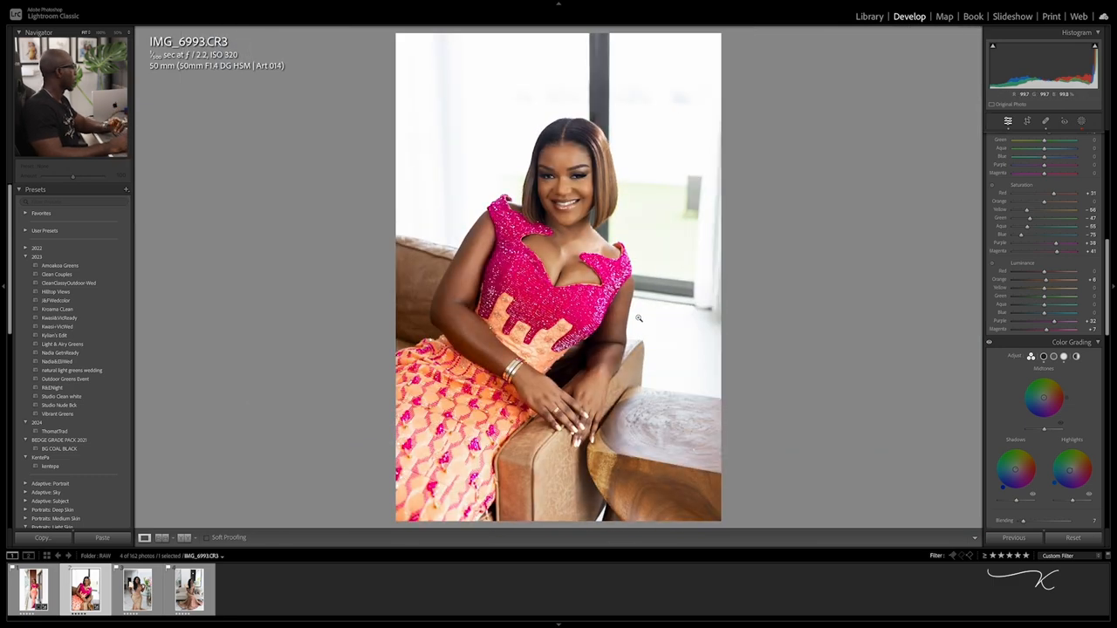
# - Copy the develop settings of the pink-dress sofa portrait IMG_6993
pyautogui.press('Right')
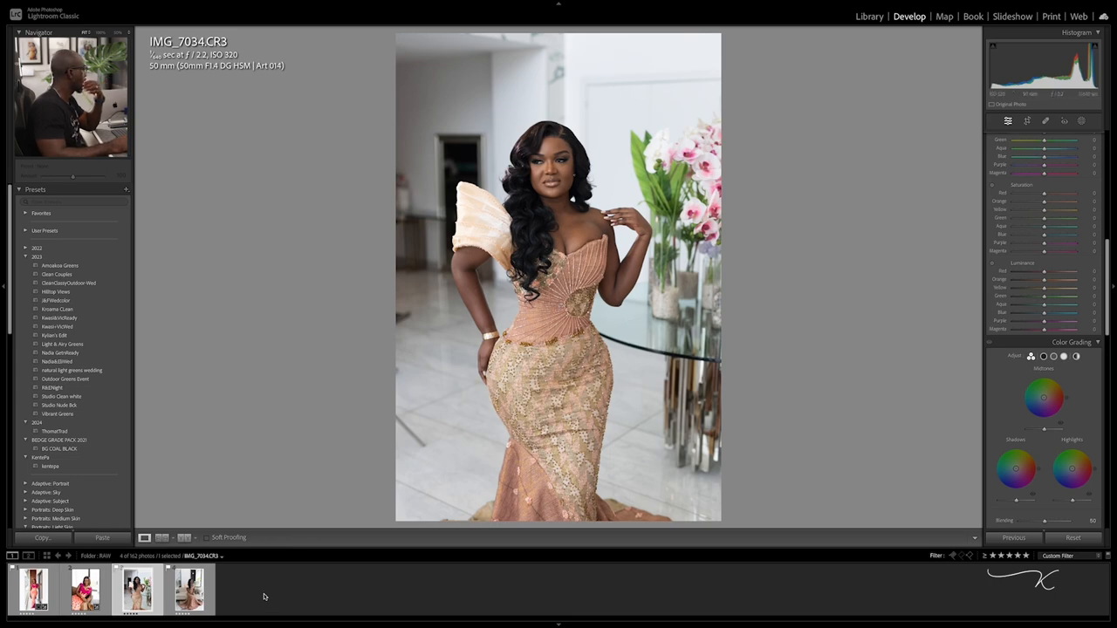
pyautogui.click(85, 589)
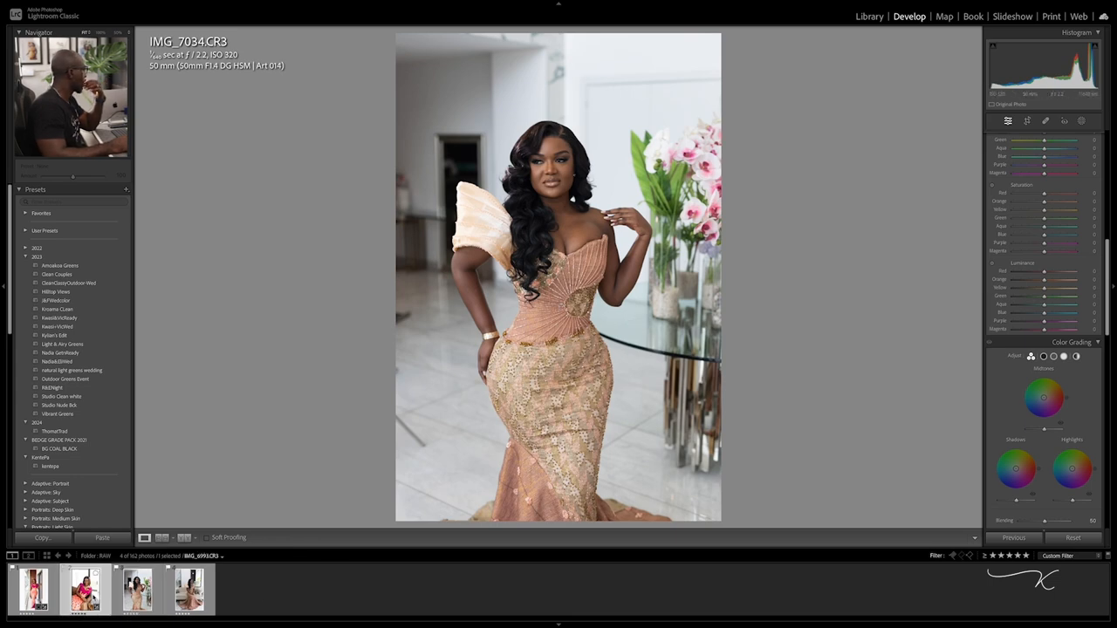
pyautogui.click(54, 538)
pyautogui.press('Return')
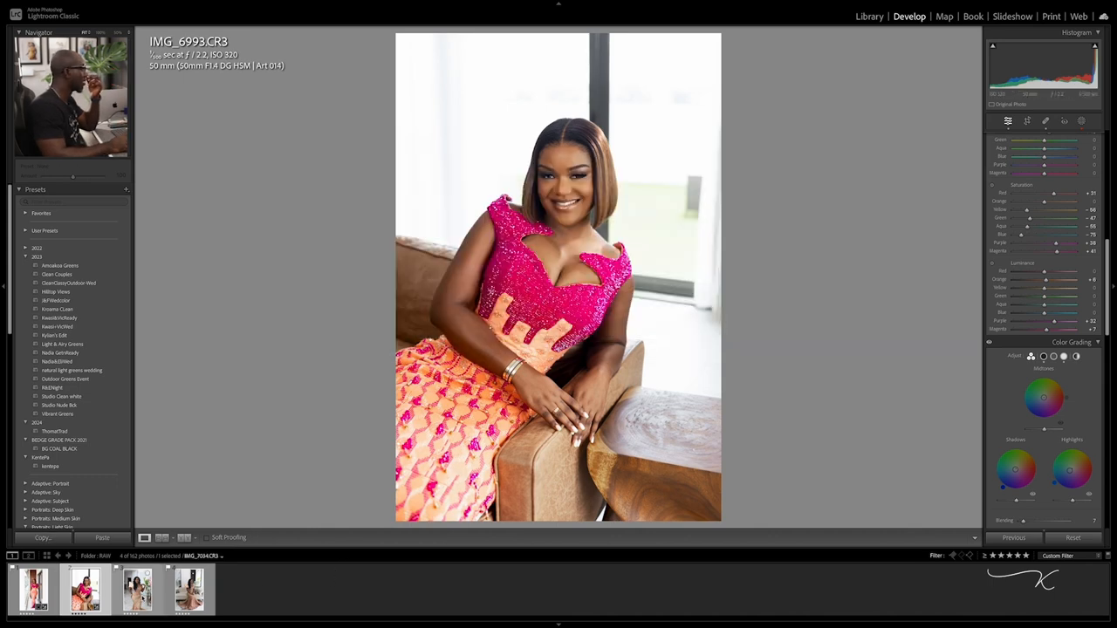
# - Try the Studio Clean white preset on the standing gown portrait IMG_7034 and replace it with Outdoor Greens Event
pyautogui.click(137, 590)
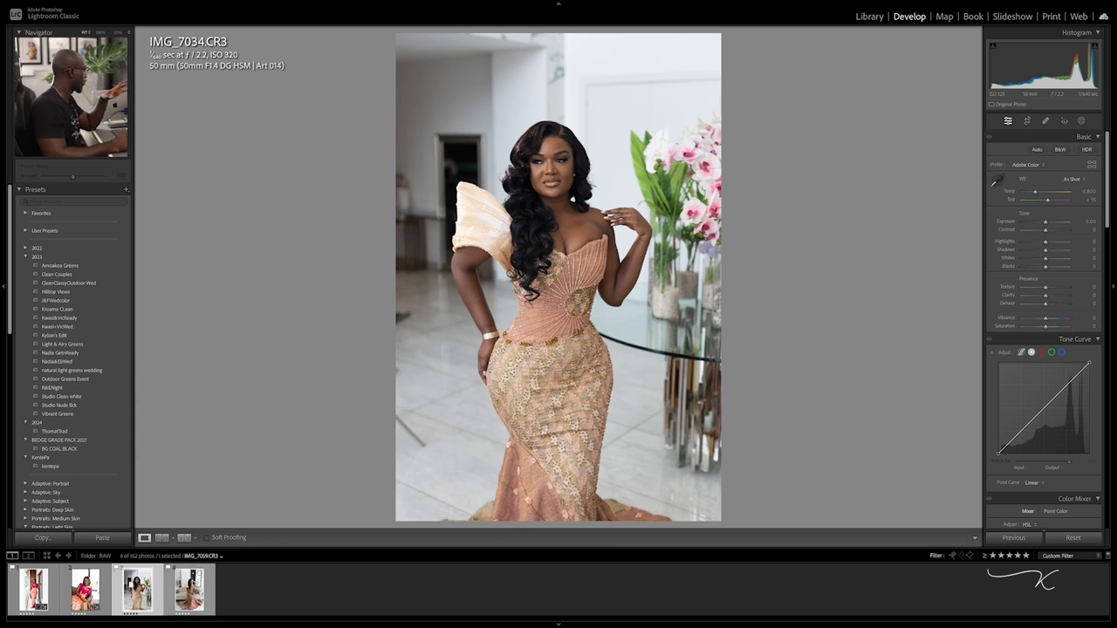
pyautogui.click(189, 590)
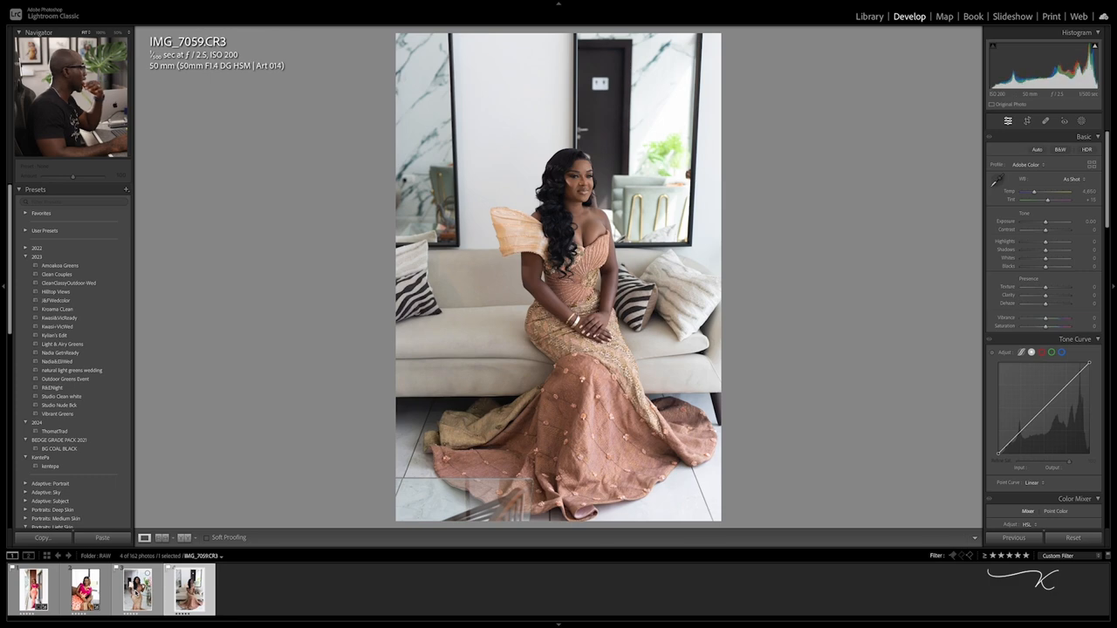
pyautogui.click(166, 603)
pyautogui.press('Left')
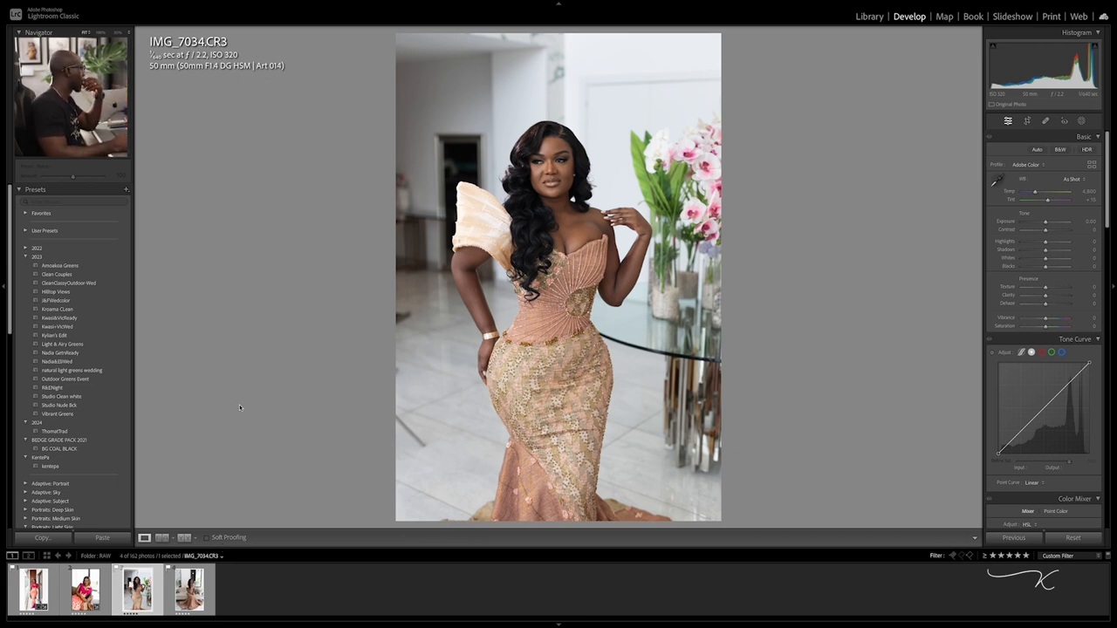
pyautogui.click(87, 398)
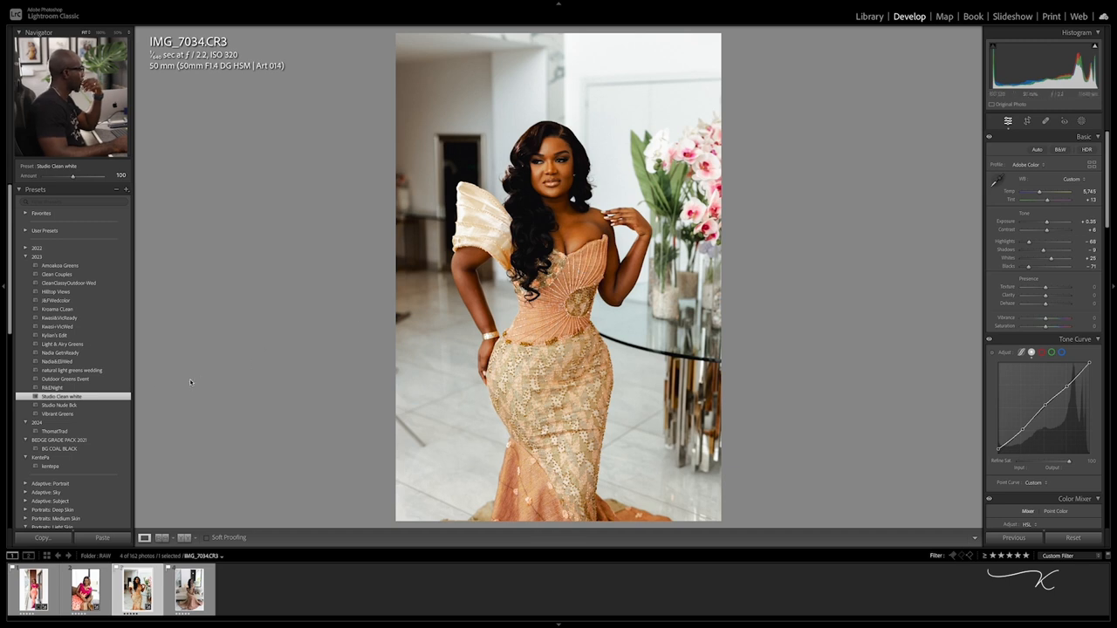
pyautogui.click(89, 381)
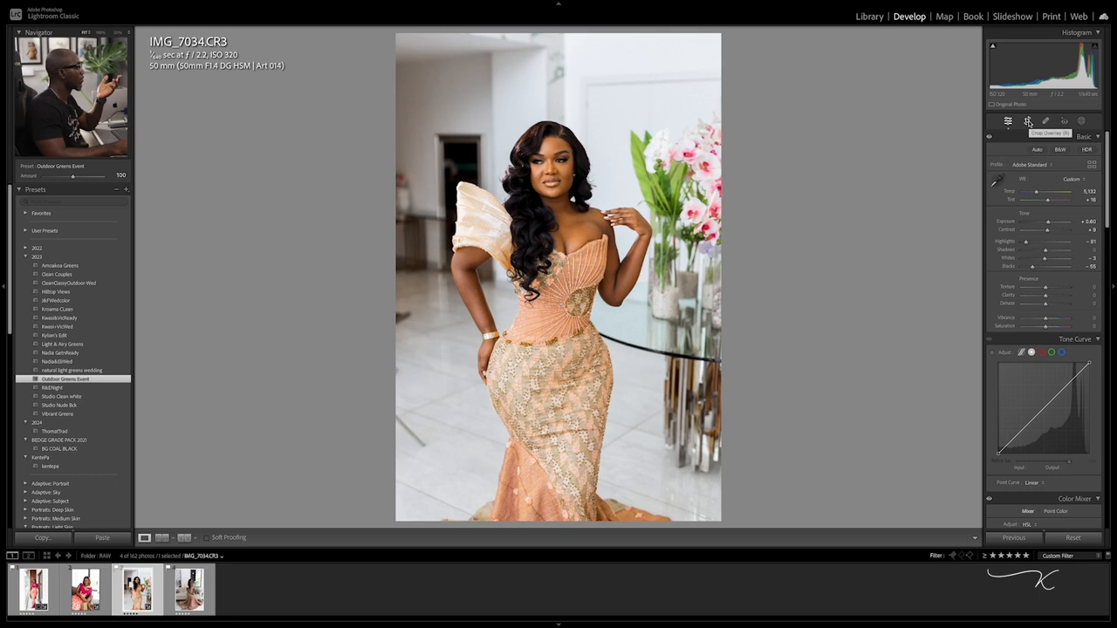
# - Straighten the standing portrait by 1.10 degrees and crop it slightly tighter above the head
pyautogui.click(1028, 122)
pyautogui.moveTo(938, 355); pyautogui.dragTo(936, 365)
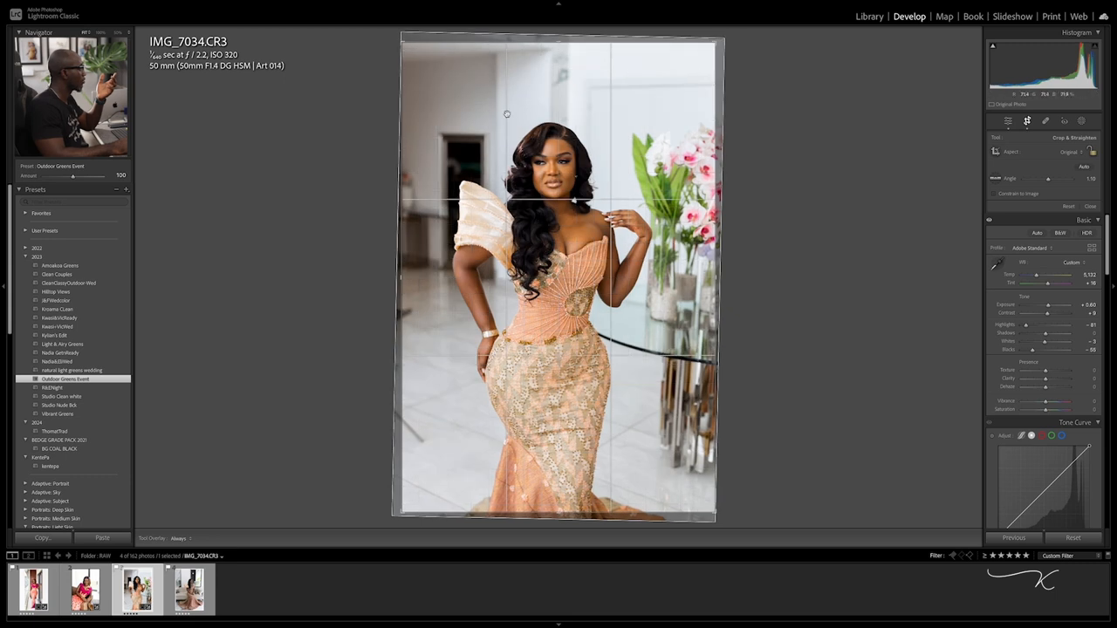
pyautogui.moveTo(628, 176); pyautogui.dragTo(628, 173)
pyautogui.moveTo(716, 42); pyautogui.dragTo(716, 48)
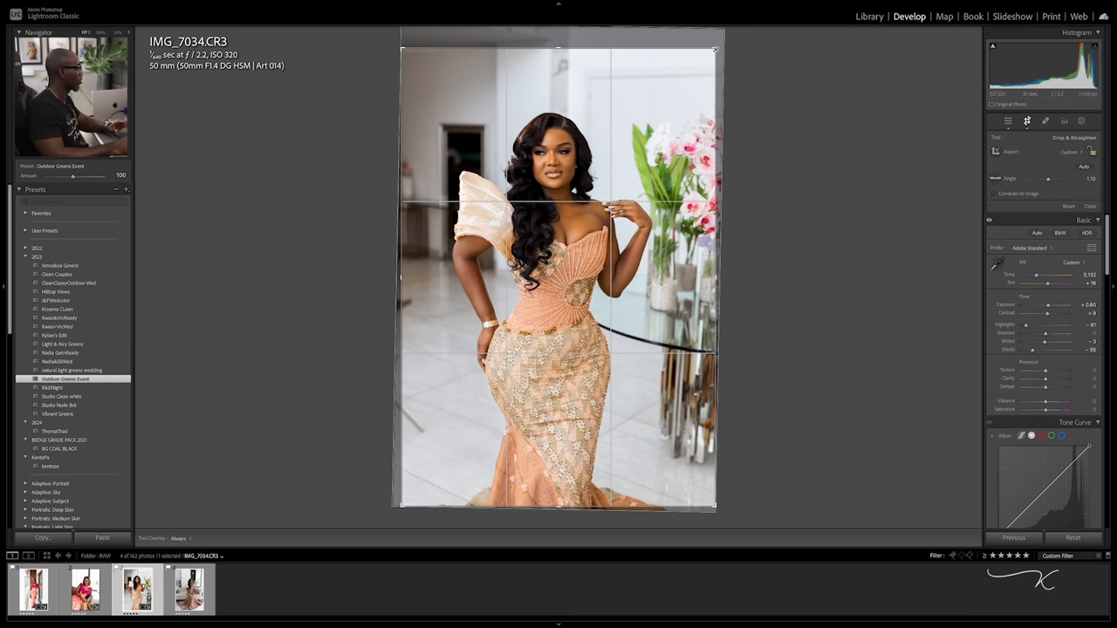
pyautogui.press('Return')
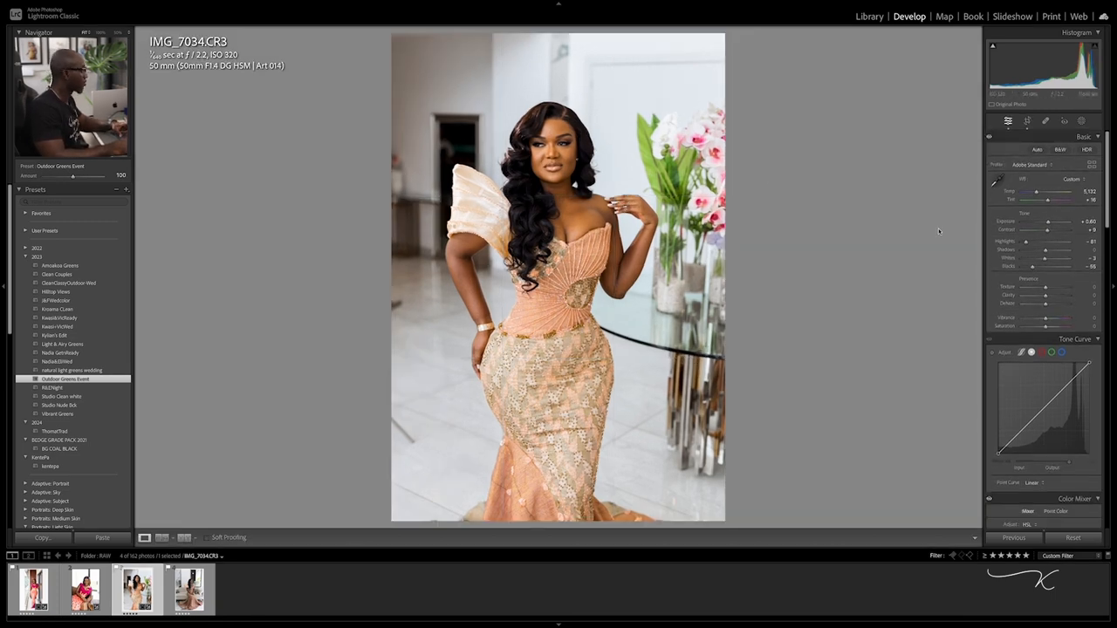
# - Set the standing portrait's Shadows to +23 and cool its white balance temperature to 4,949
pyautogui.click(558, 156)
pyautogui.moveTo(559, 156); pyautogui.dragTo(563, 114)
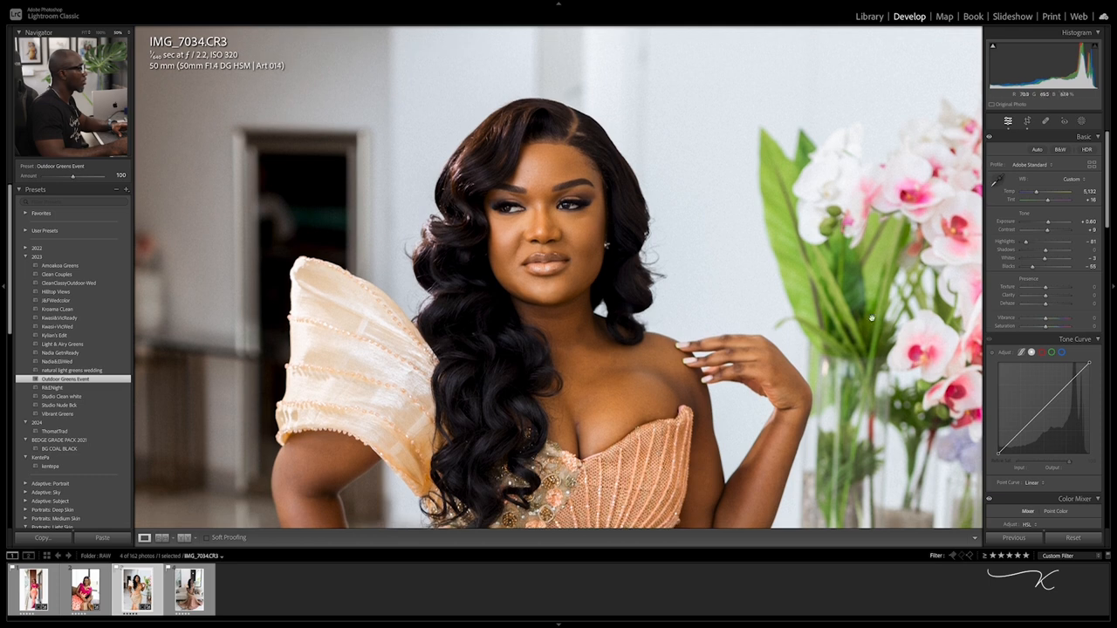
pyautogui.click(1050, 252)
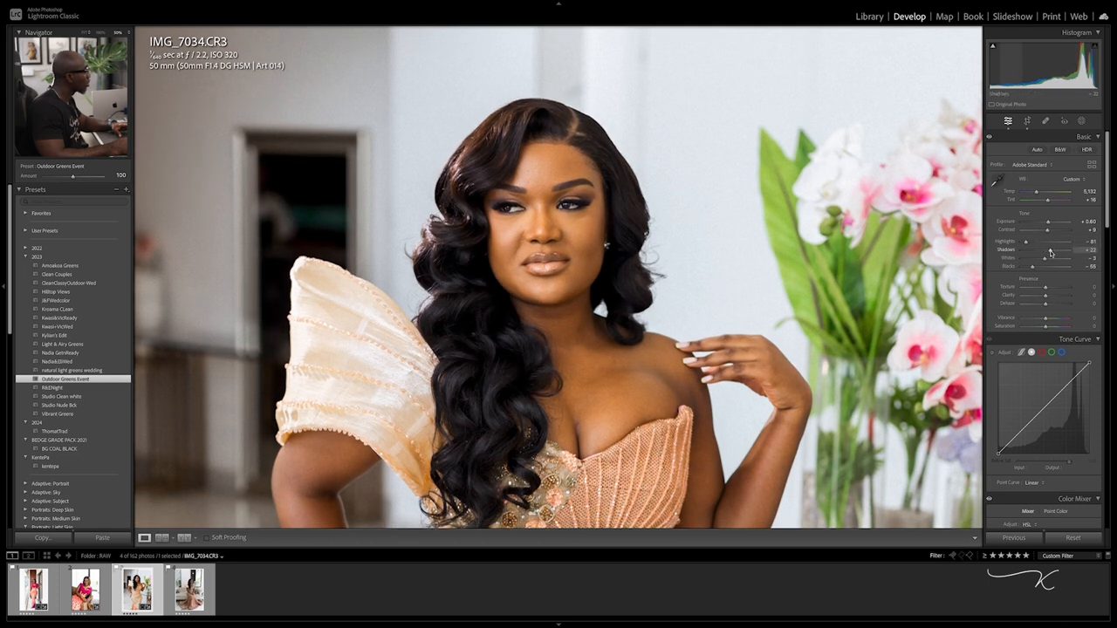
pyautogui.click(773, 286)
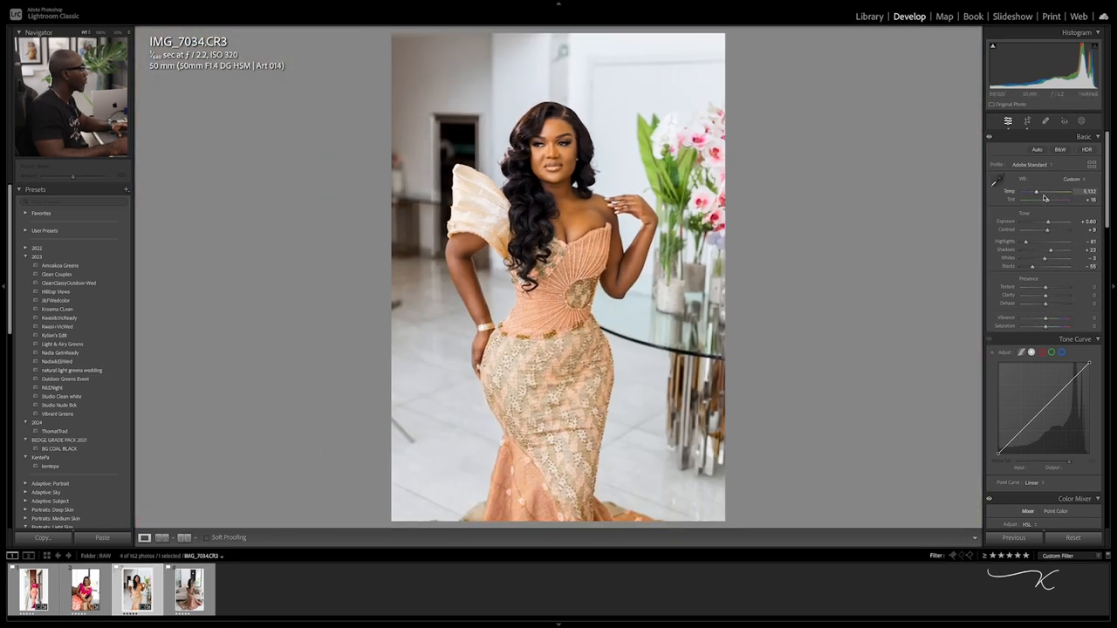
pyautogui.moveTo(1037, 194); pyautogui.dragTo(1036, 194)
pyautogui.moveTo(1036, 194); pyautogui.dragTo(1037, 195)
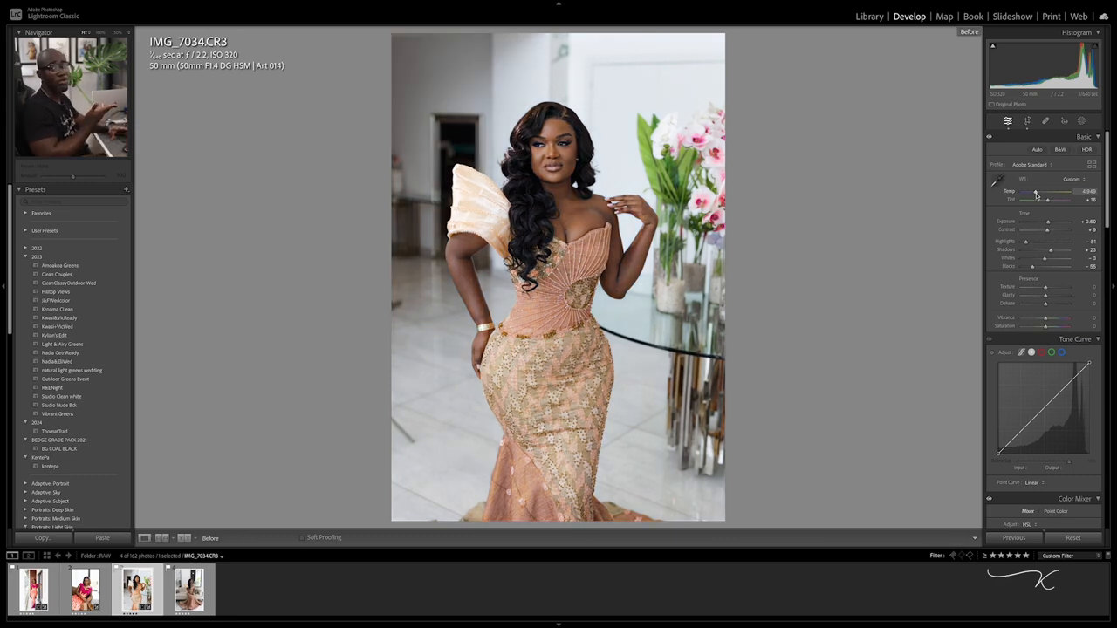
# - Compare the standing gown portrait before and after the preset and tone adjustments
pyautogui.press('\\')
pyautogui.press('\\')
pyautogui.press('\\')
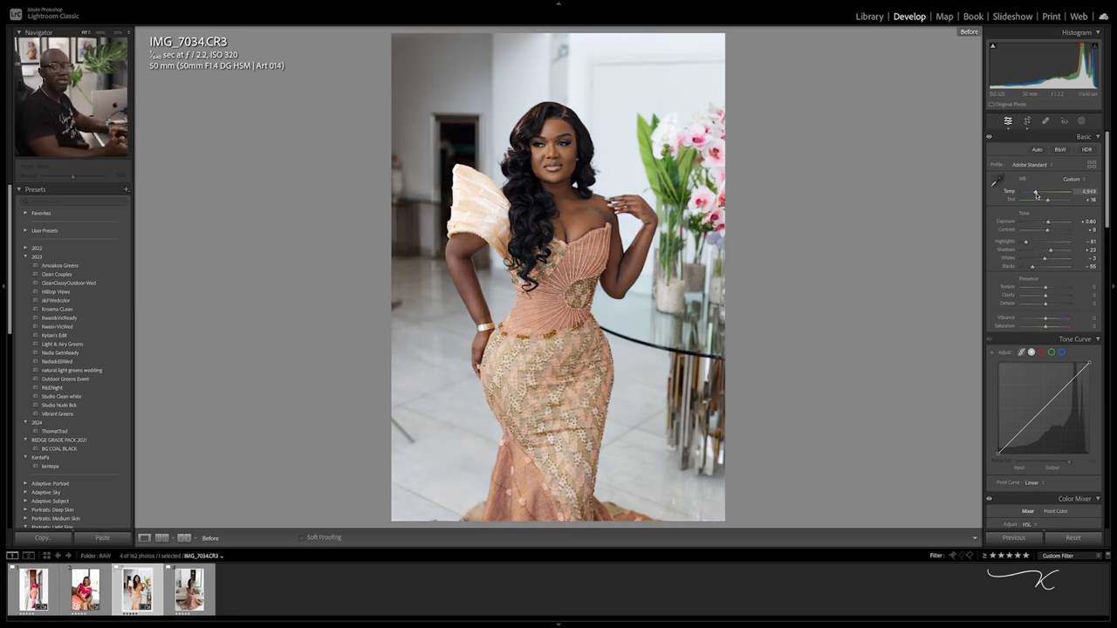
pyautogui.press('\\')
pyautogui.press('\\')
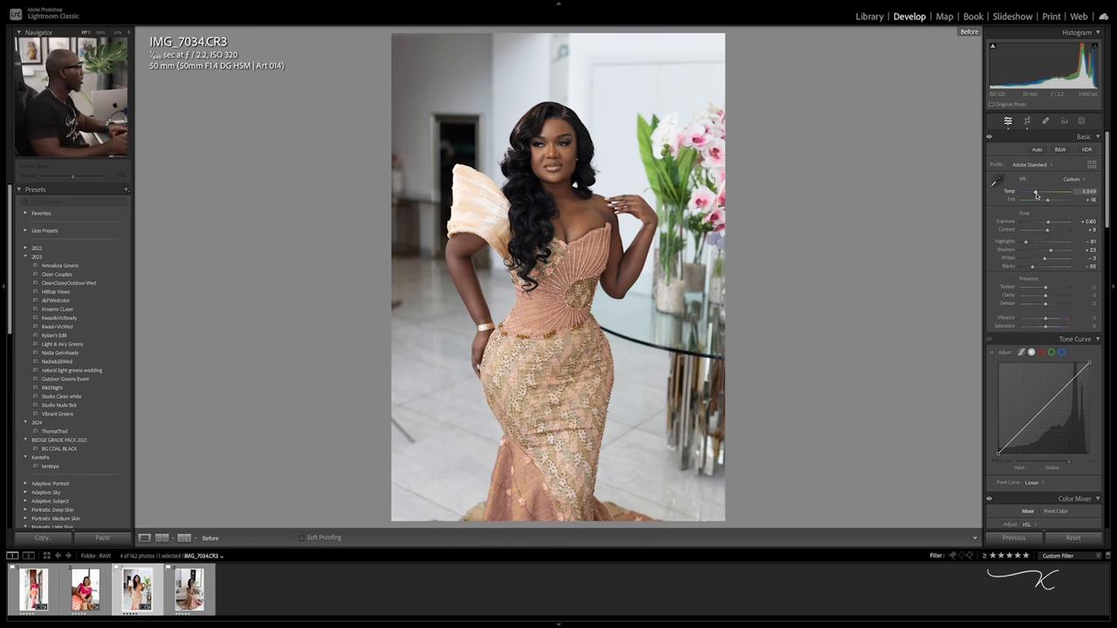
pyautogui.press('\\')
pyautogui.press('\\')
pyautogui.press('\\')
pyautogui.press('\\')
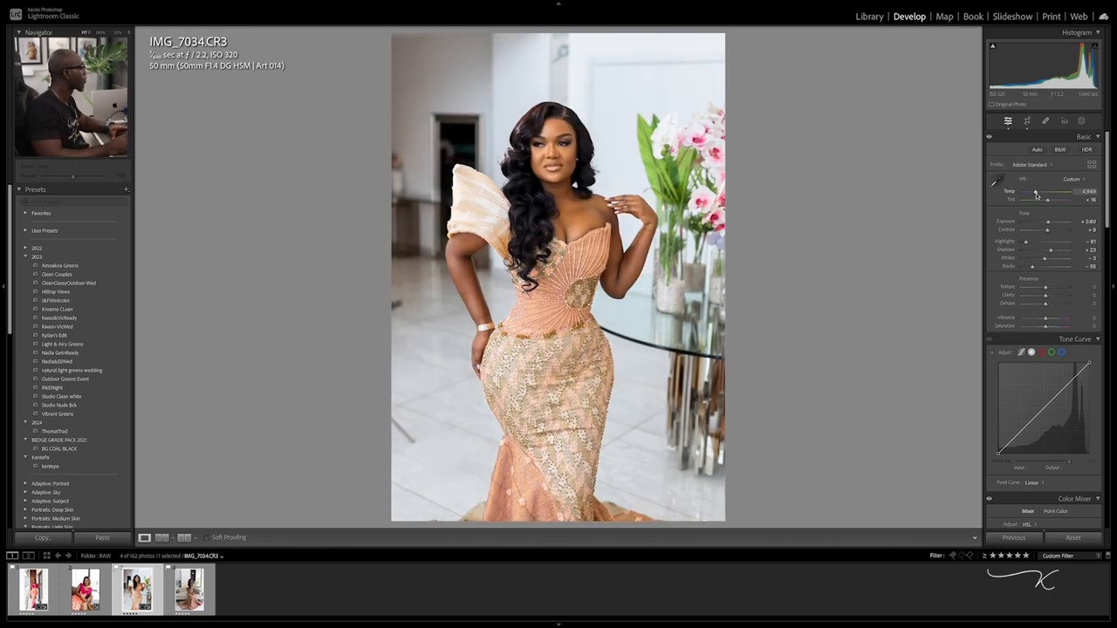
pyautogui.press('\\')
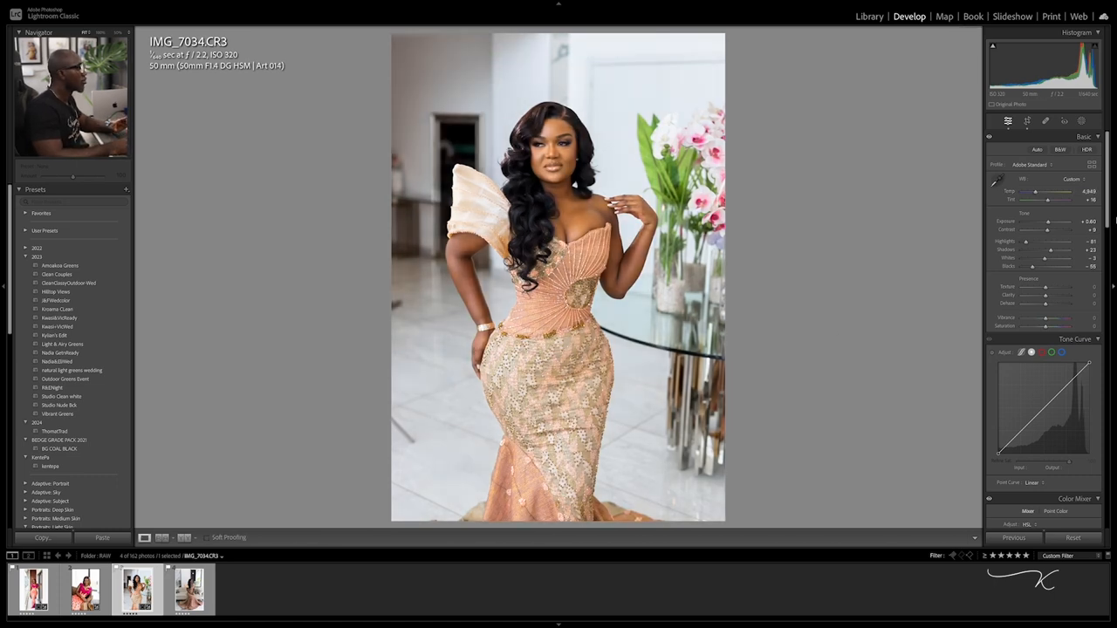
# - Adjust the yellows in the standing portrait's color mixer to saturation -12 and hue +13
pyautogui.moveTo(1107, 224); pyautogui.dragTo(1110, 288)
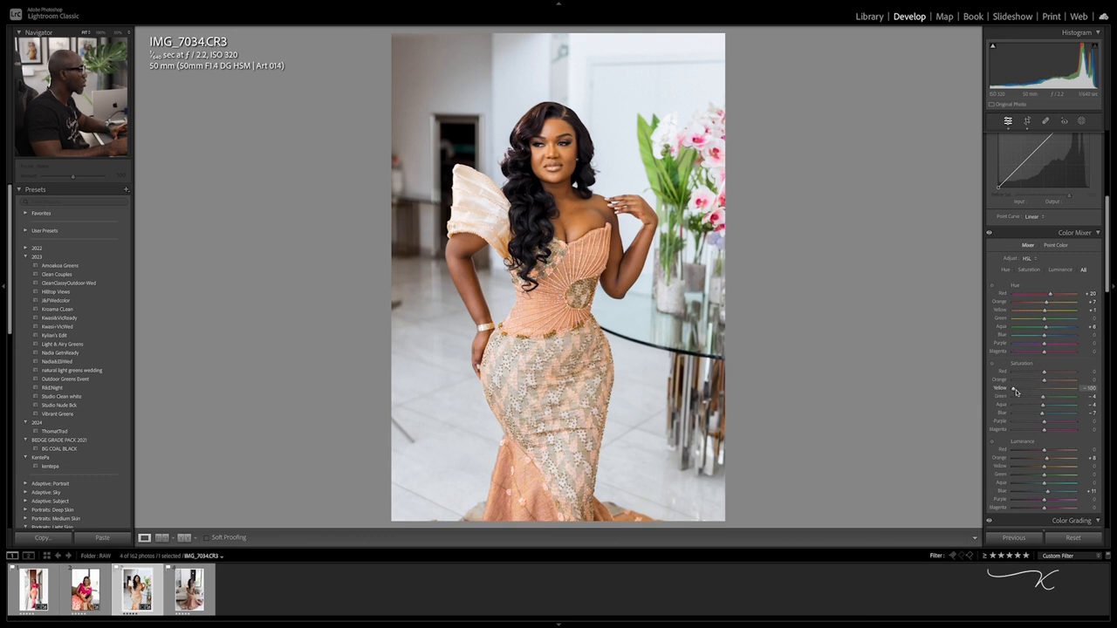
pyautogui.moveTo(1044, 391); pyautogui.dragTo(1041, 391)
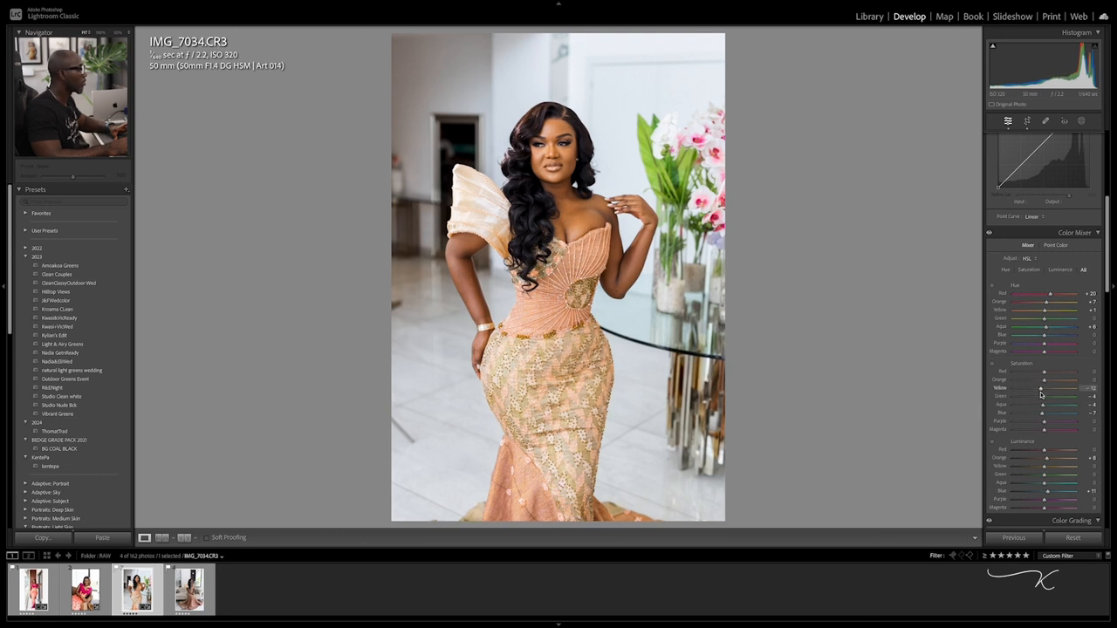
pyautogui.moveTo(1050, 316); pyautogui.dragTo(1049, 315)
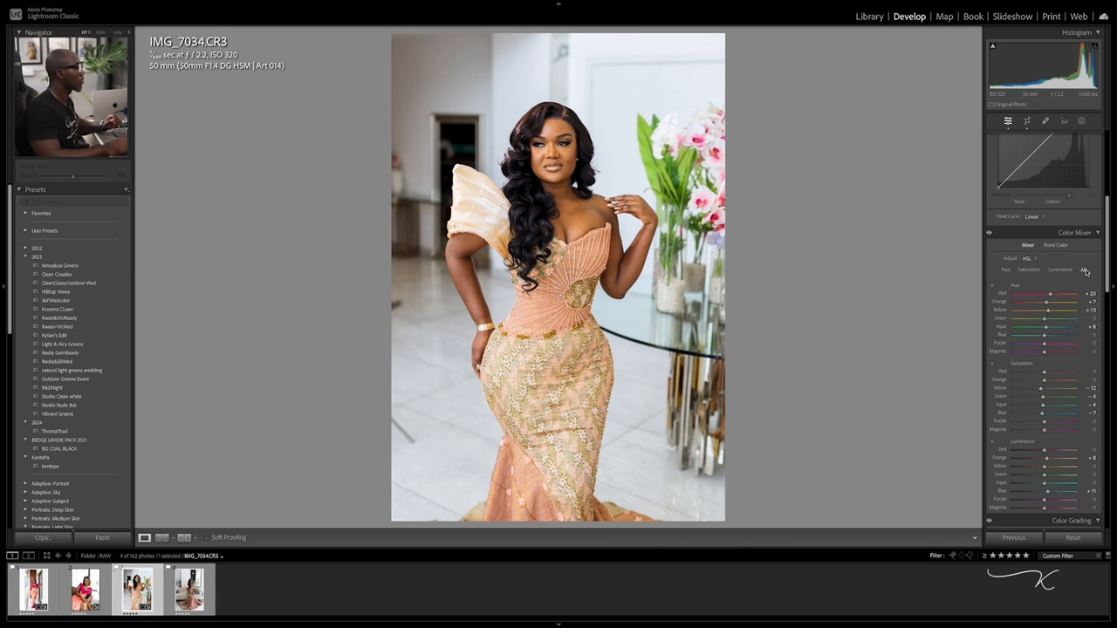
# - Lower the green primary saturation to +20 and the blue primary saturation to +12 in the standing portrait's calibration
pyautogui.moveTo(1105, 251); pyautogui.dragTo(1104, 504)
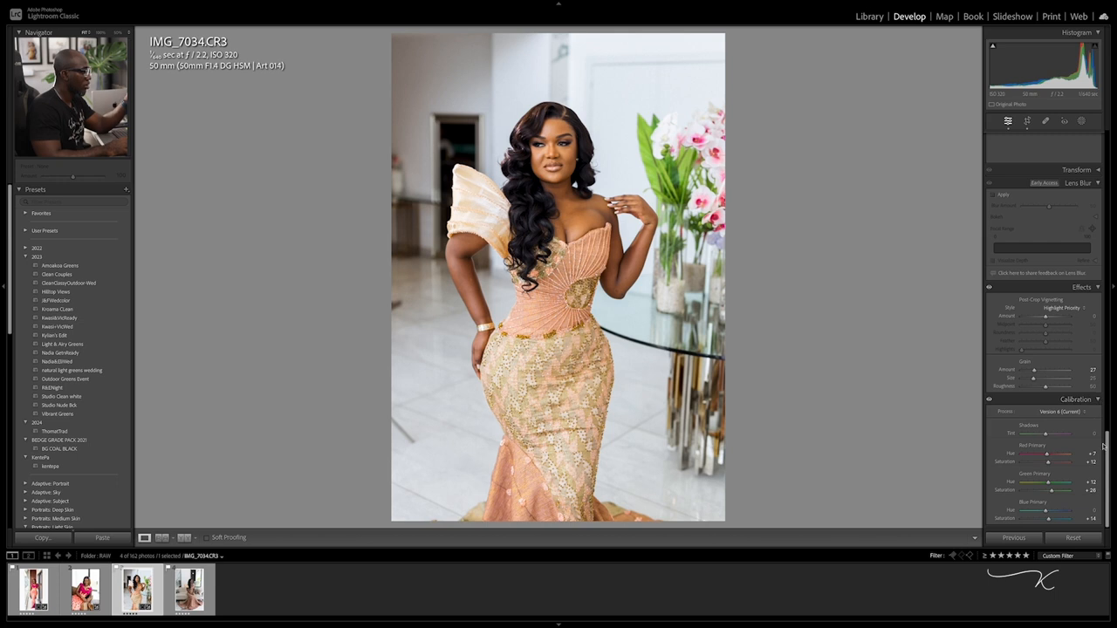
pyautogui.scroll(1, 1105, 445)
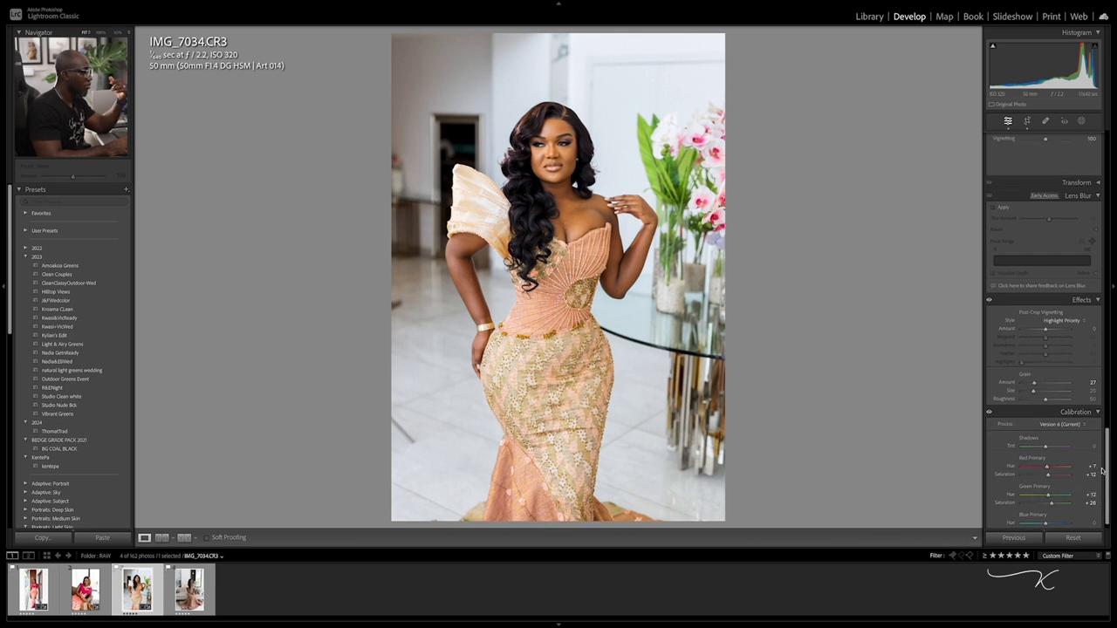
pyautogui.scroll(-1, 1106, 476)
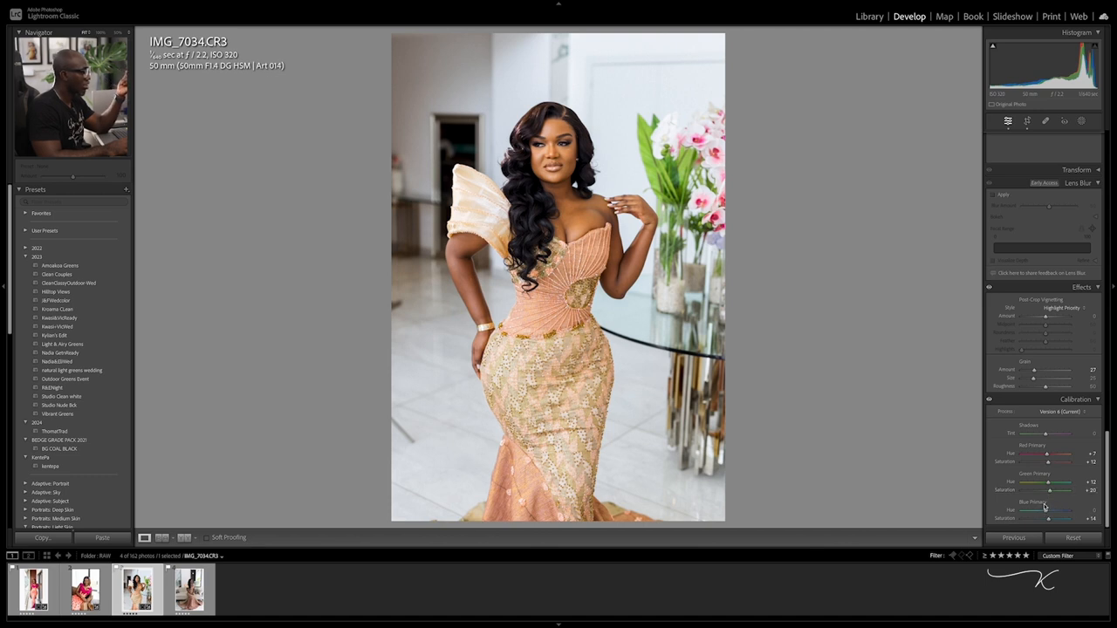
pyautogui.moveTo(1049, 522); pyautogui.dragTo(1048, 522)
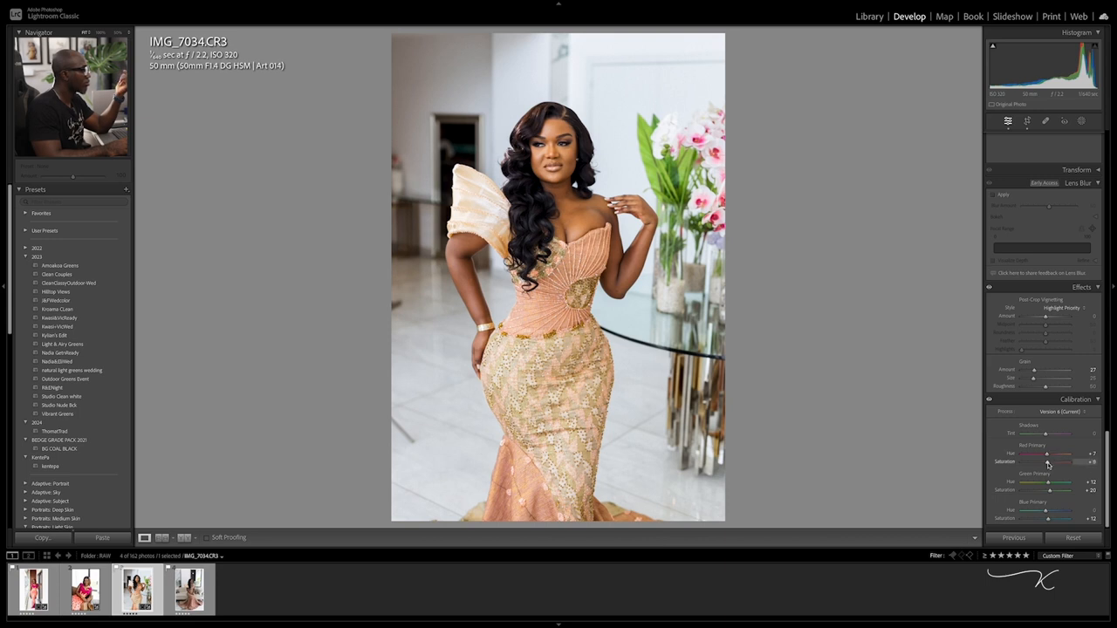
# - Set the red primary hue to +11 and its saturation to +7 in the standing portrait's calibration
pyautogui.moveTo(1049, 464); pyautogui.dragTo(1048, 464)
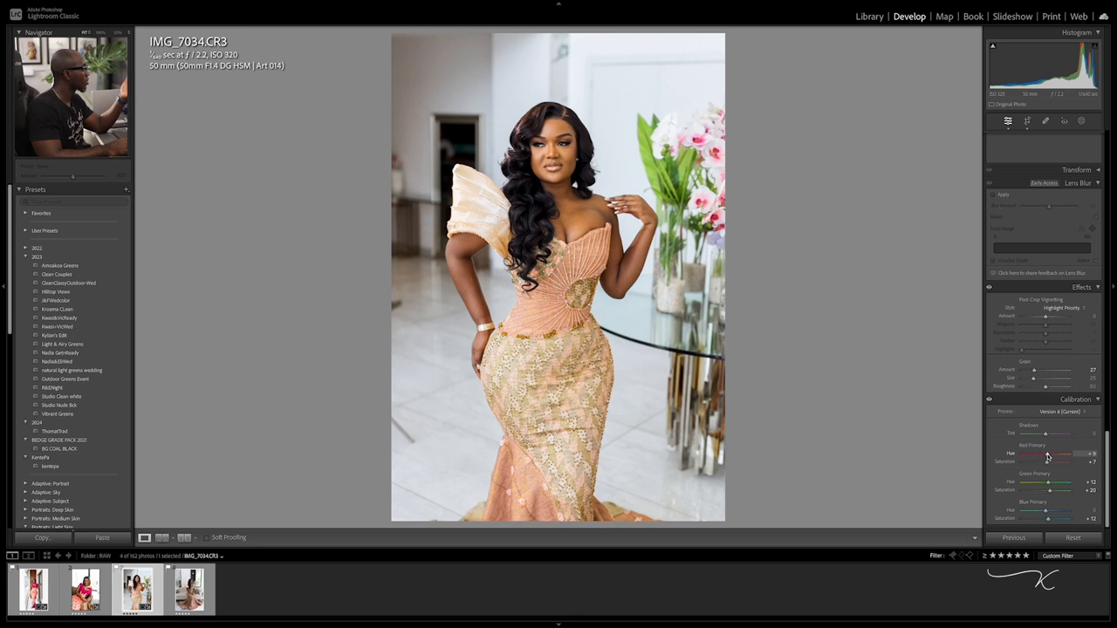
pyautogui.moveTo(1050, 455); pyautogui.dragTo(1046, 456)
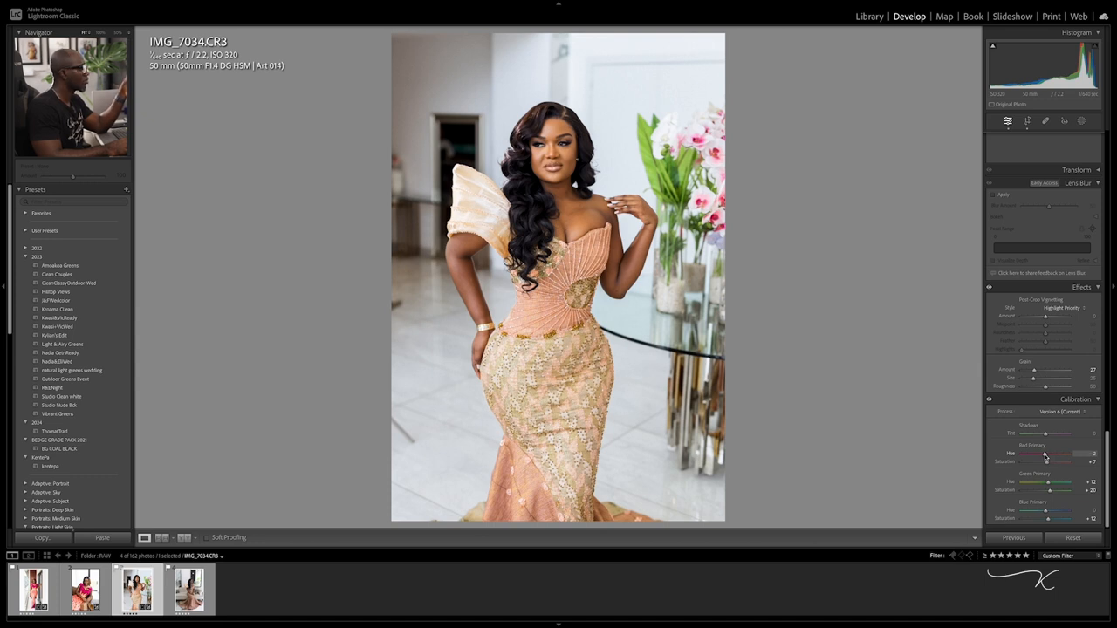
pyautogui.moveTo(1046, 456); pyautogui.dragTo(1050, 456)
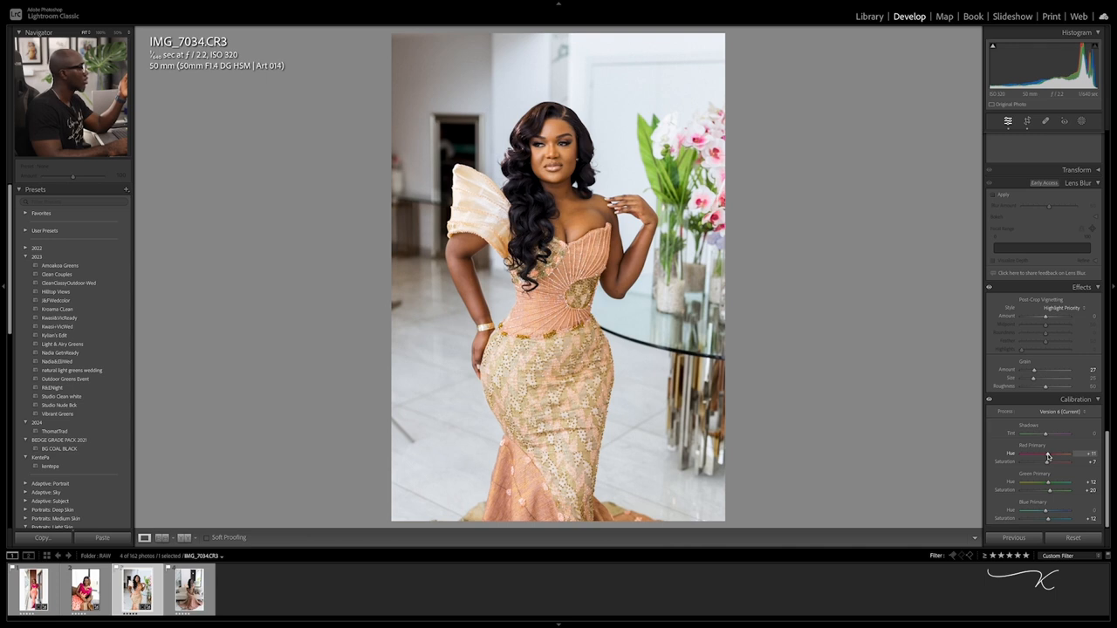
pyautogui.moveTo(1049, 462); pyautogui.dragTo(1049, 466)
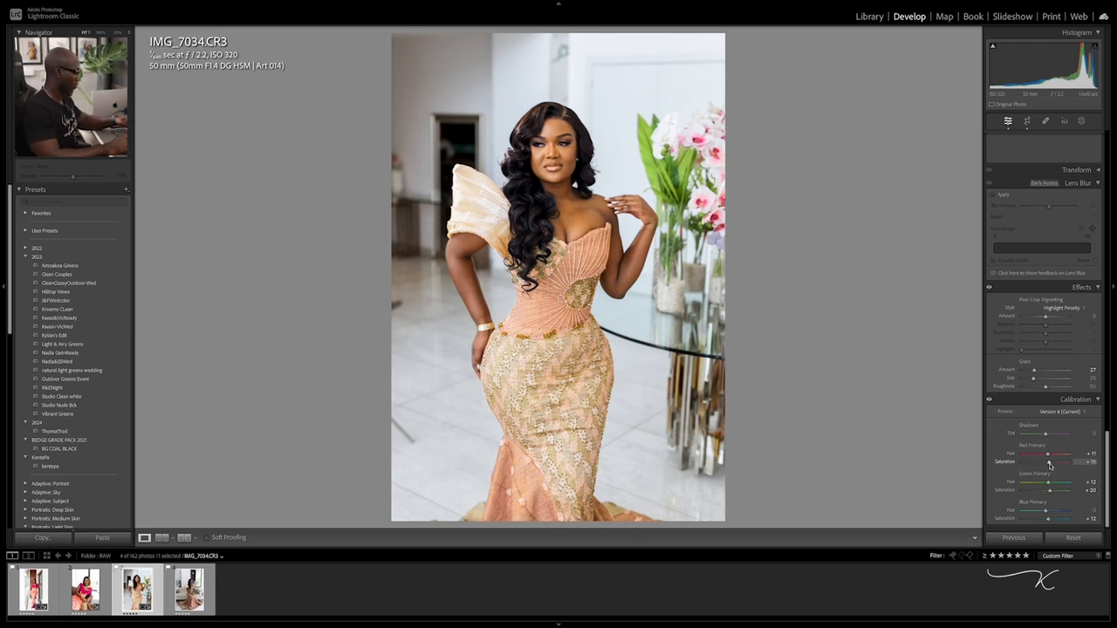
pyautogui.hotkey('ctrl', 'z')
# - Remove the dark diagonal line on the floor beside the gown with the content-aware remove brush at size 76
pyautogui.press('q')
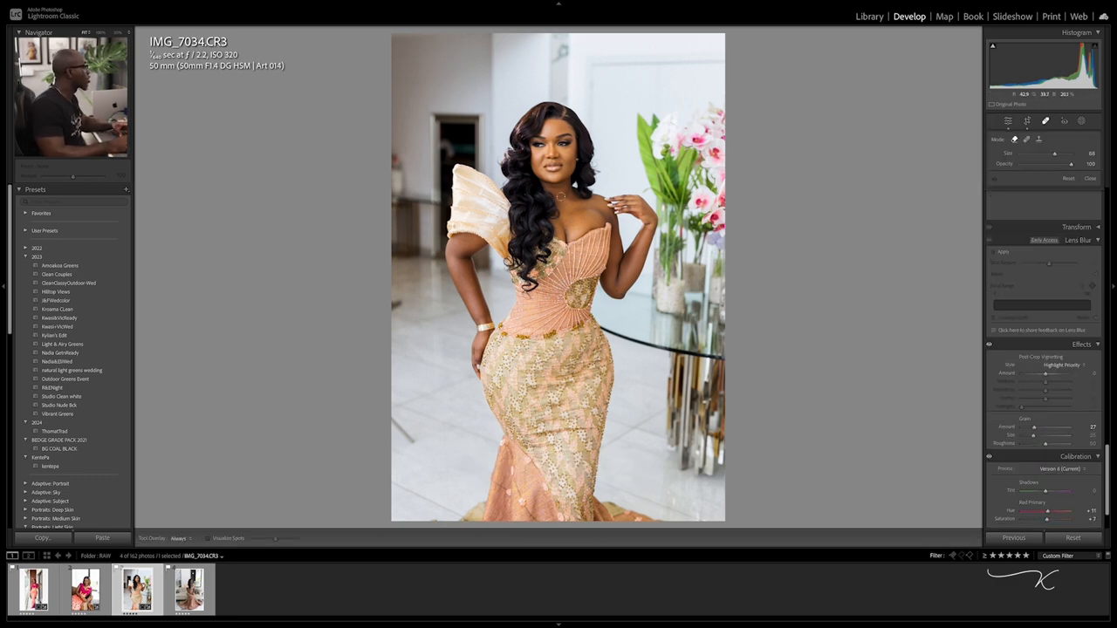
pyautogui.press('super+equal')
pyautogui.press('super+equal')
pyautogui.press('super+equal')
pyautogui.press('super+equal')
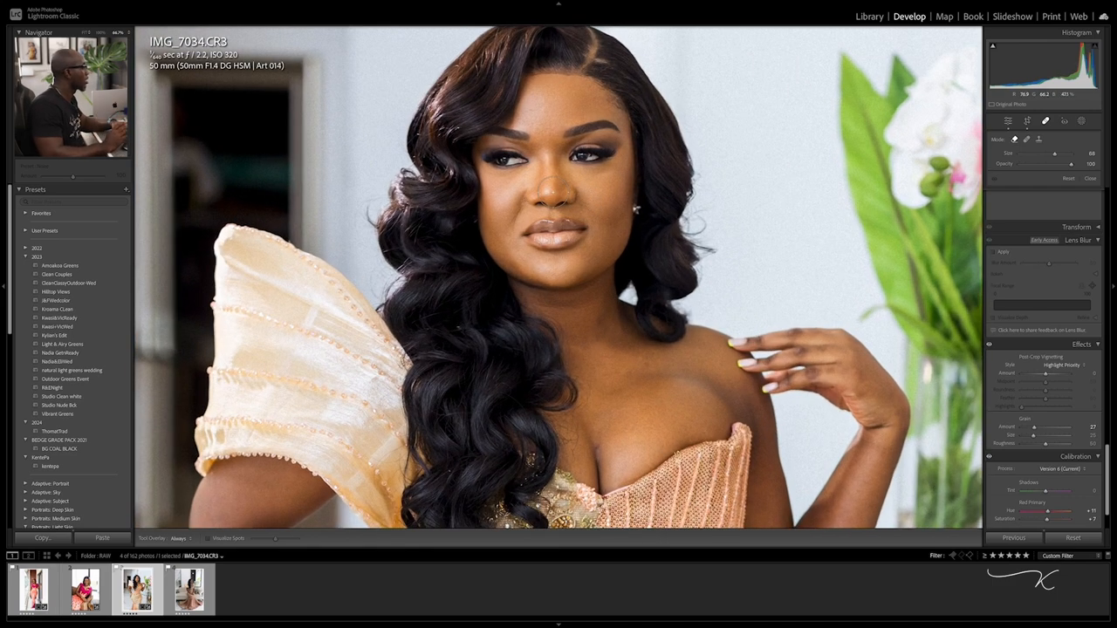
pyautogui.press('super+minus')
pyautogui.press('super+minus')
pyautogui.press('super+minus')
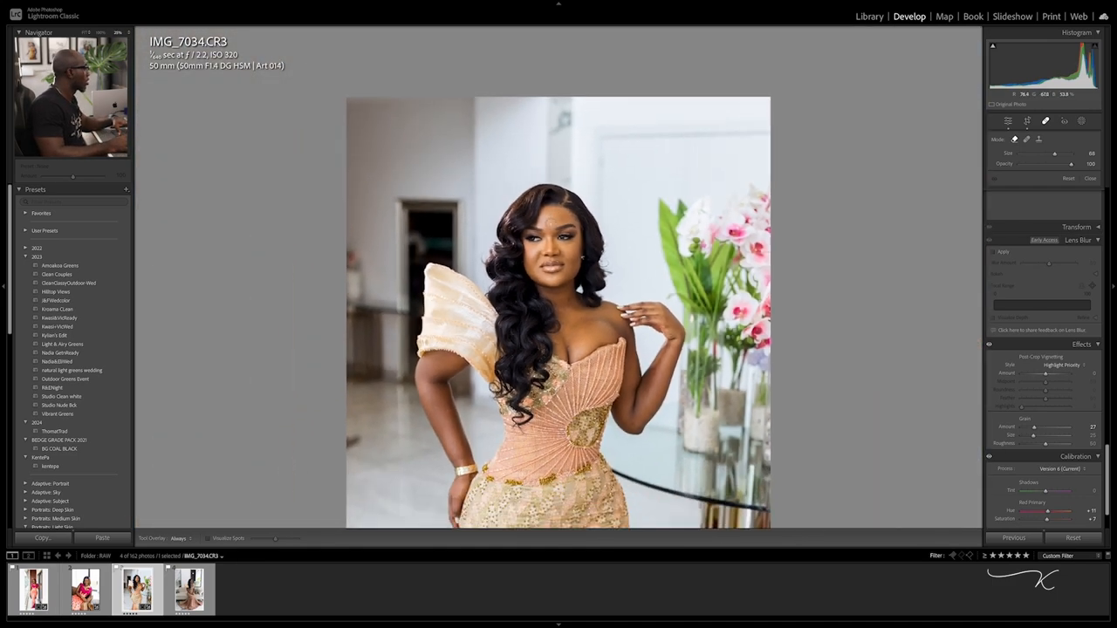
pyautogui.scroll(-5, 534, 342)
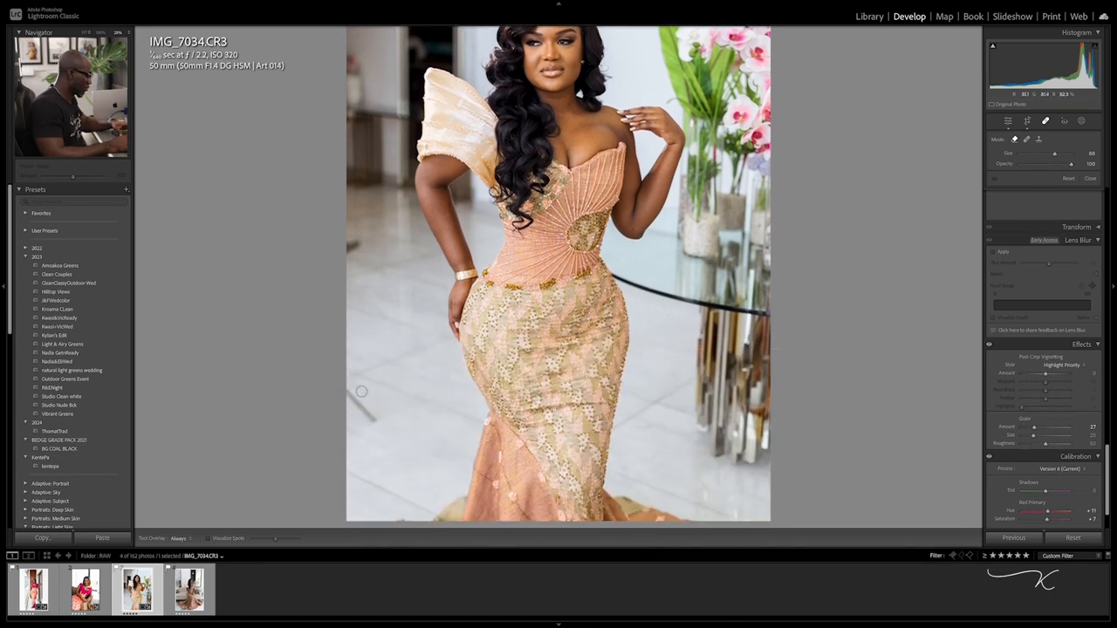
pyautogui.press('super+minus')
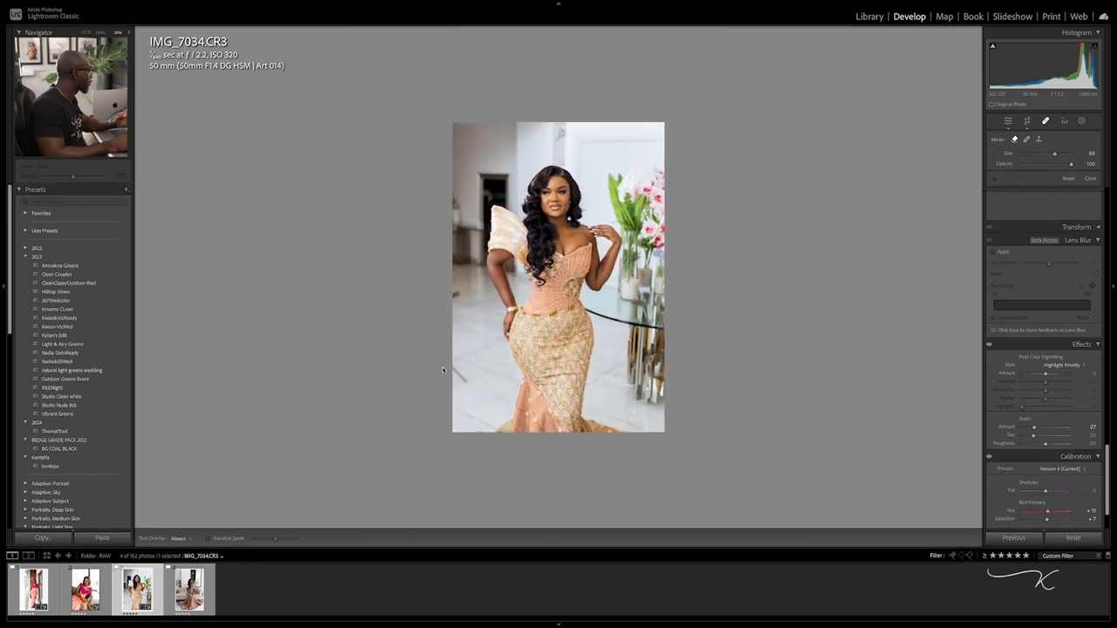
pyautogui.press('super+equal')
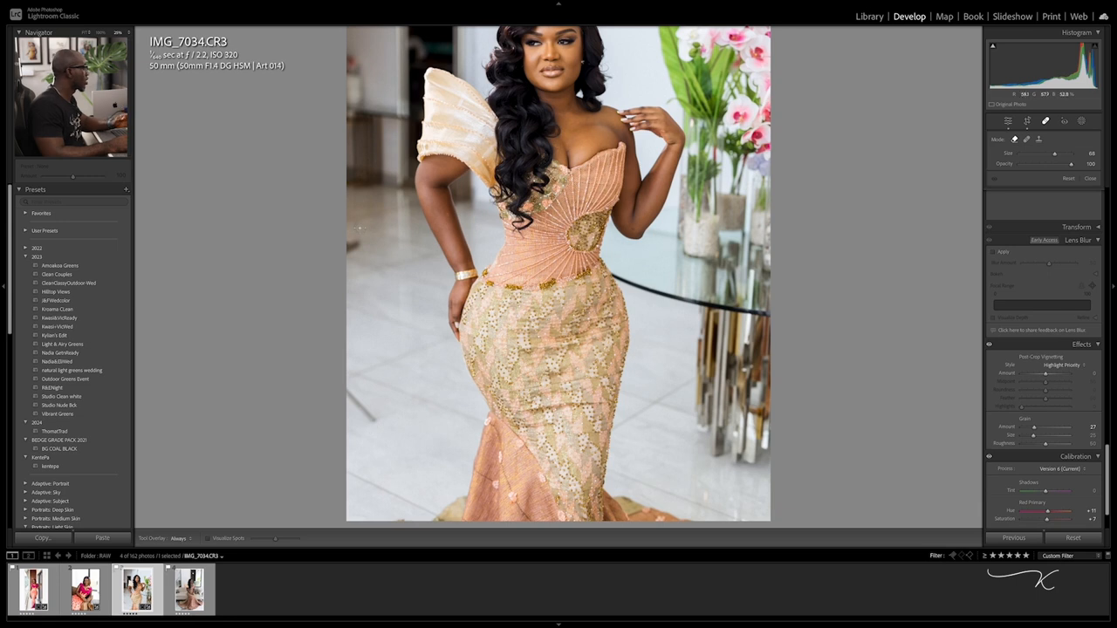
pyautogui.click(1046, 121)
pyautogui.click(1046, 120)
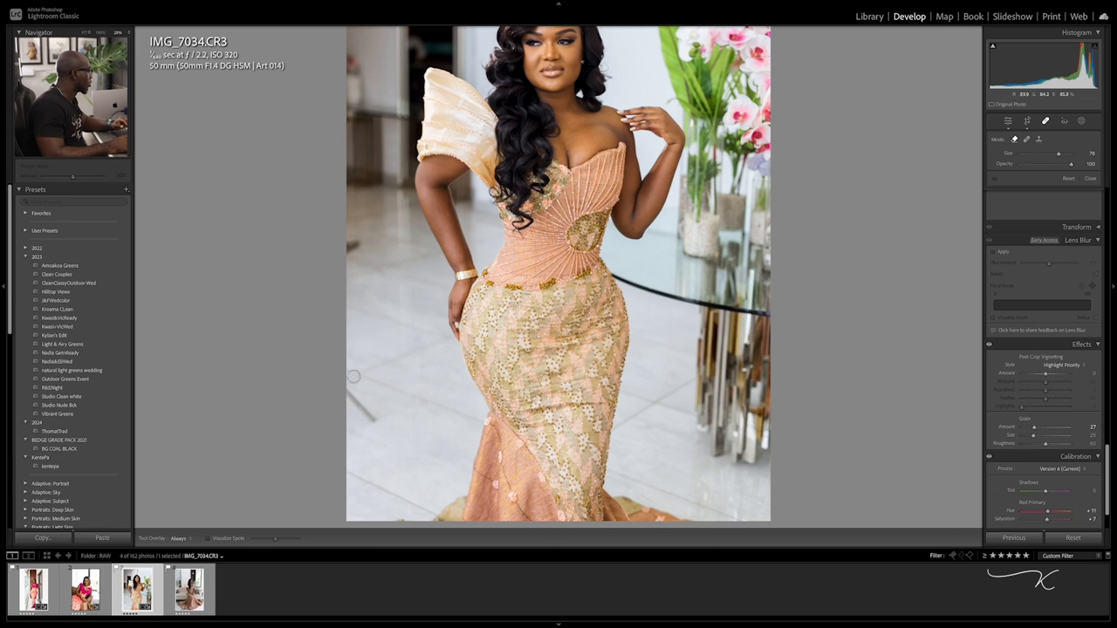
pyautogui.moveTo(350, 390); pyautogui.dragTo(376, 421)
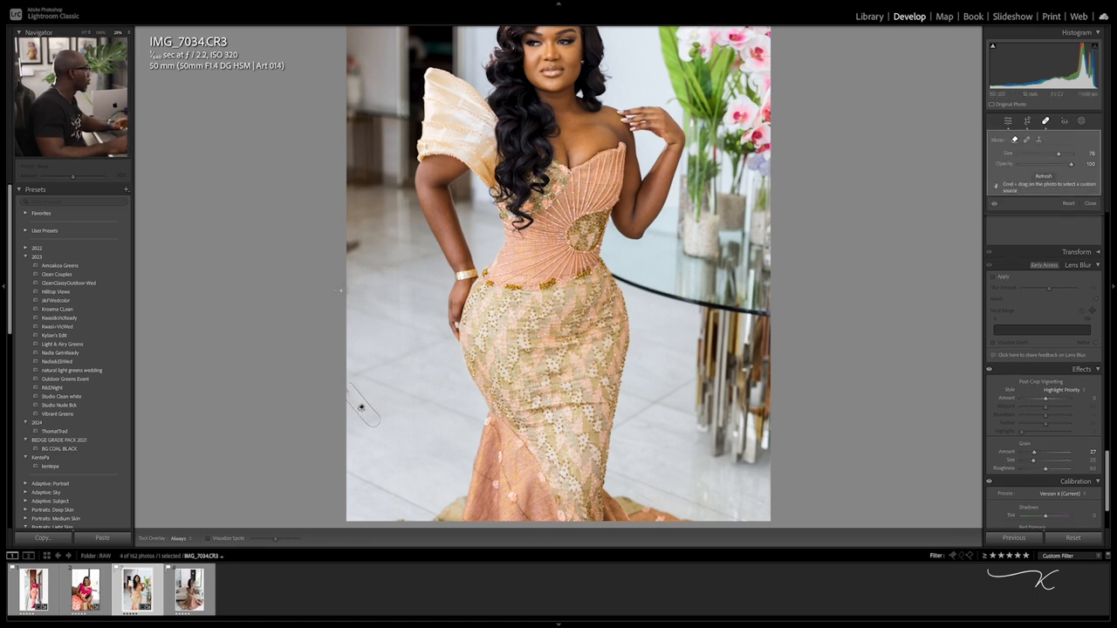
# - Remove the small distraction at the photo's left edge, in the background beside her arm
pyautogui.click(350, 251)
pyautogui.moveTo(414, 316)
pyautogui.mouseDown()
pyautogui.moveTo(394, 425)
pyautogui.moveTo(395, 512)
pyautogui.mouseUp()
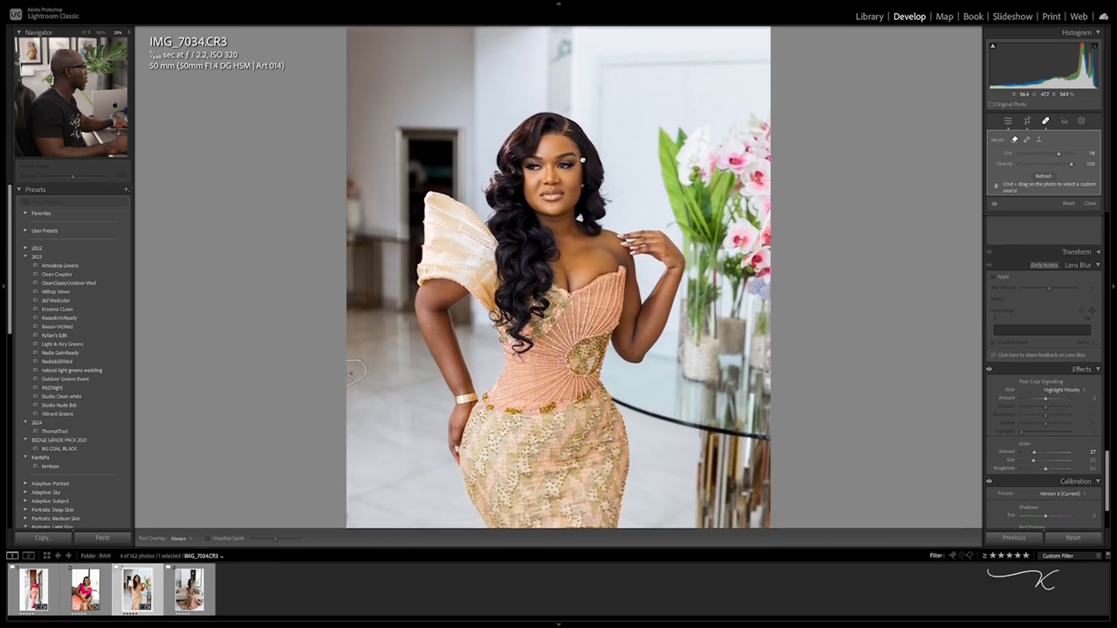
pyautogui.scroll(-6, 583, 198)
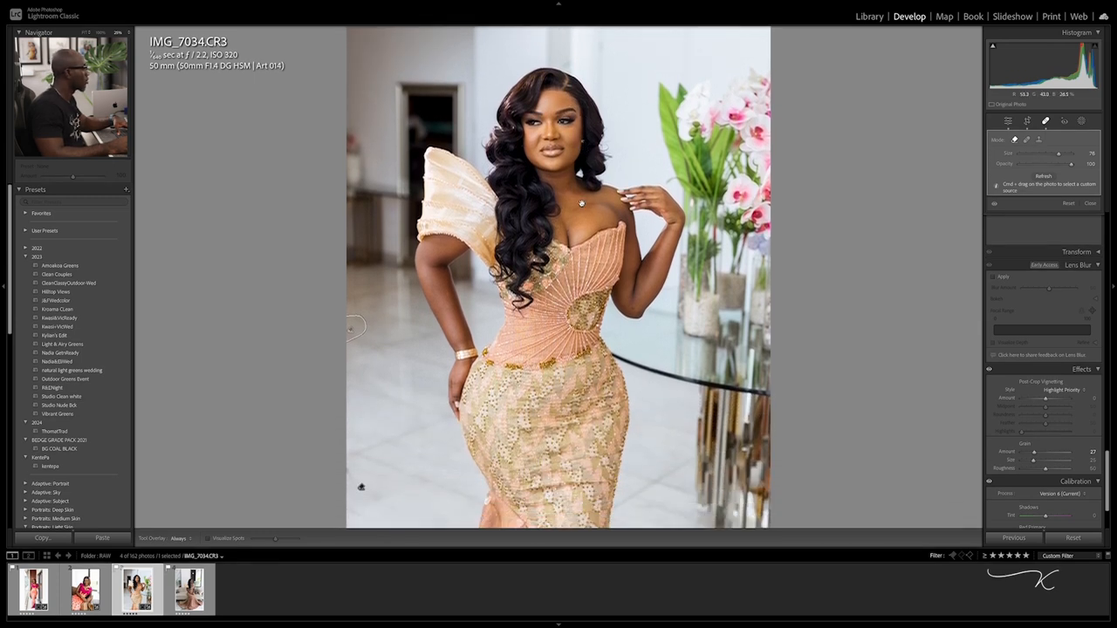
pyautogui.scroll(8, 361, 296)
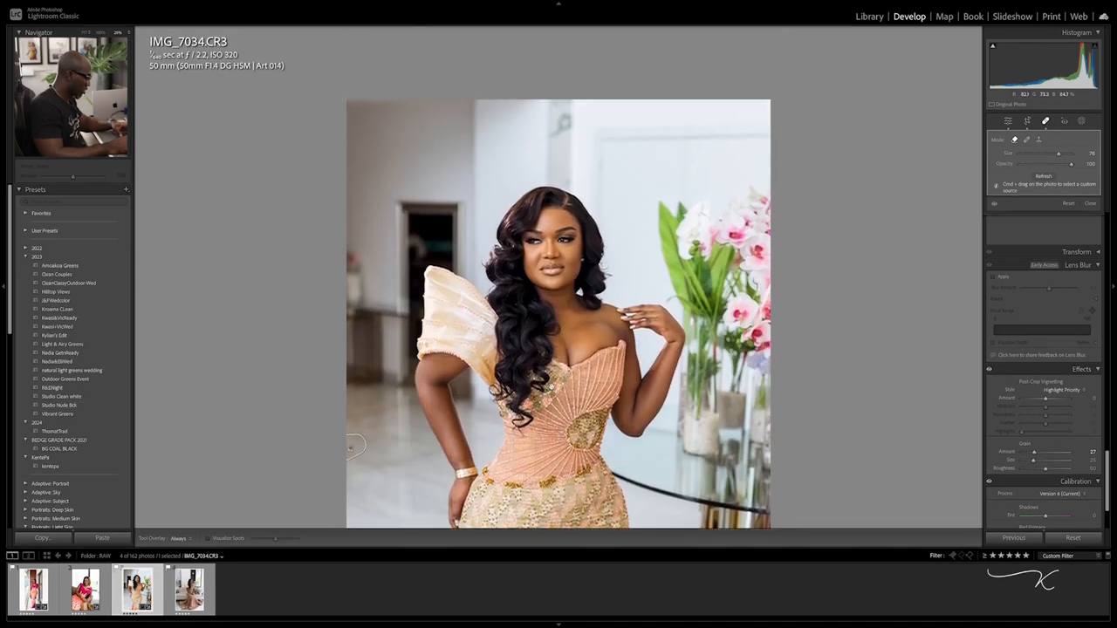
# - Reduce the remove brush to size 18 and retouch the blemishes on the neck and near the collarbone
pyautogui.press('super+equal')
pyautogui.press('super+equal')
pyautogui.press('super+equal')
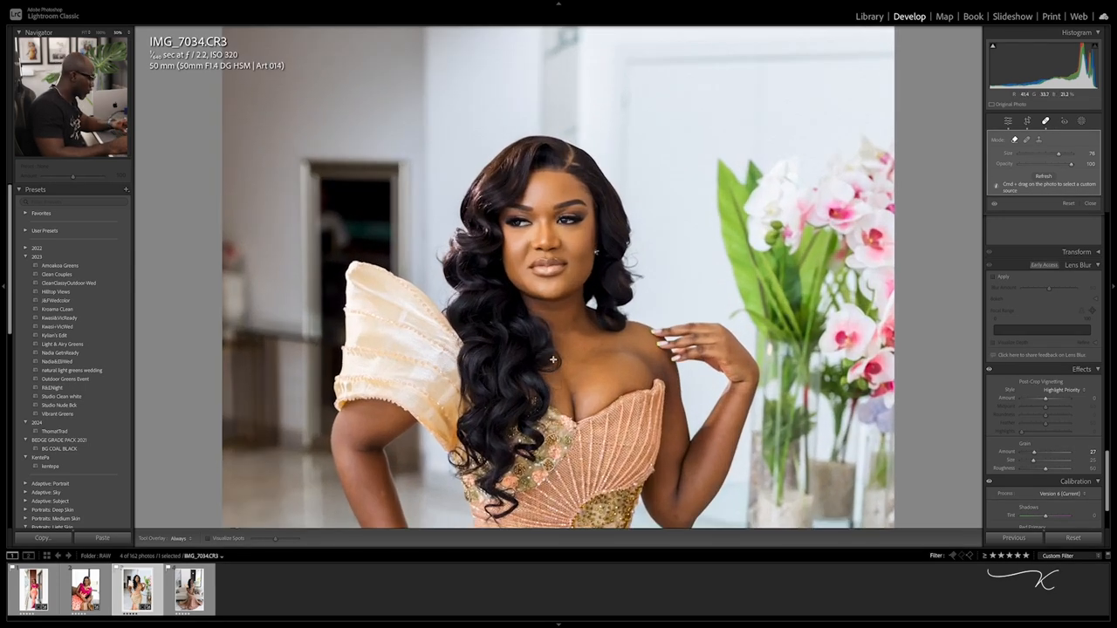
pyautogui.scroll(-10, 499, 350)
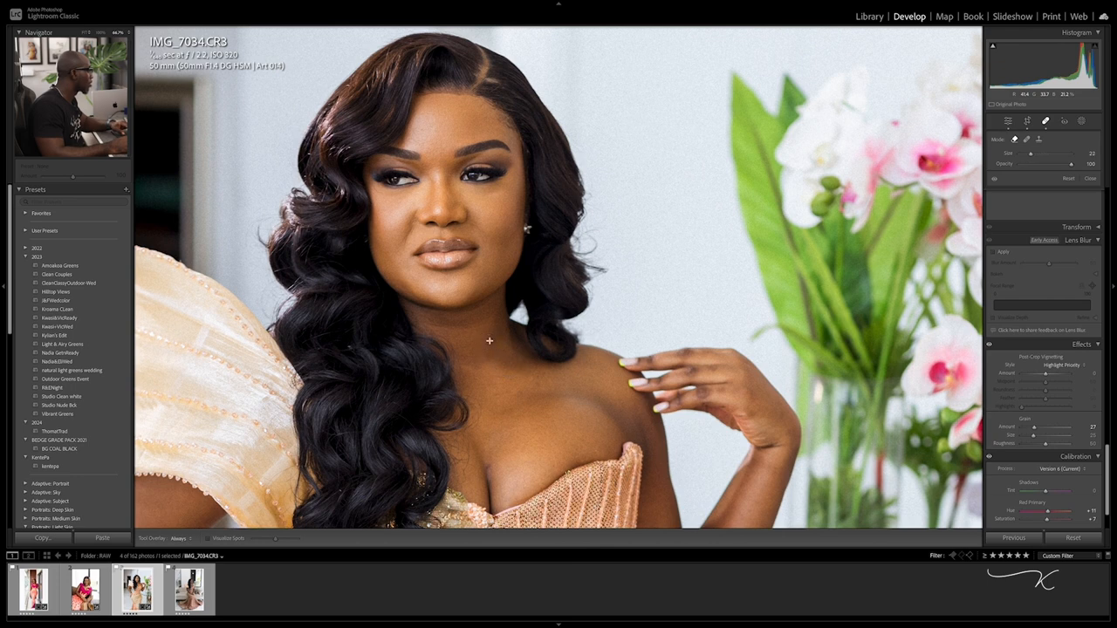
pyautogui.scroll(-5, 490, 340)
pyautogui.scroll(-3, 490, 340)
pyautogui.click(490, 340)
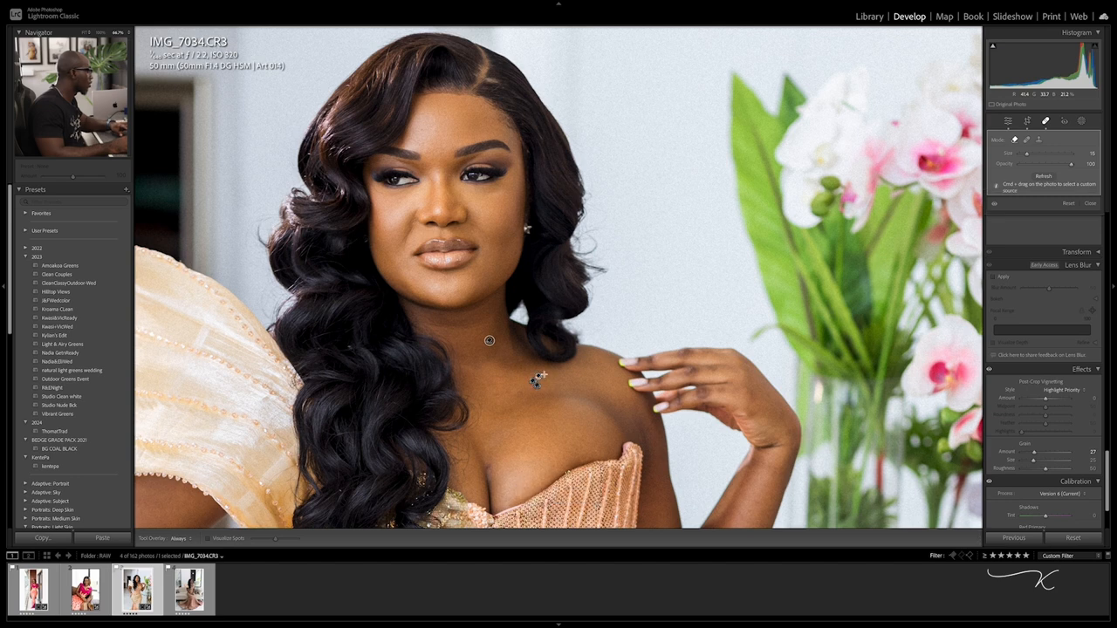
# - Retouch the remaining small blemishes across the upper chest and the spot just above the neckline
pyautogui.click(498, 398)
pyautogui.scroll(3, 520, 395)
pyautogui.click(520, 395)
pyautogui.scroll(-5, 520, 394)
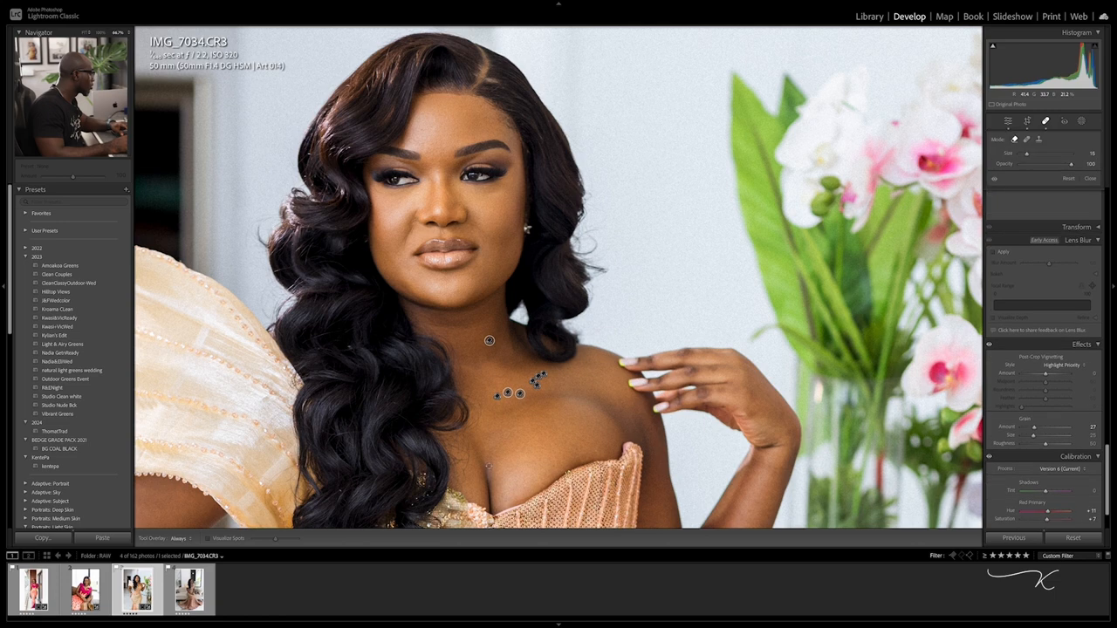
pyautogui.click(488, 468)
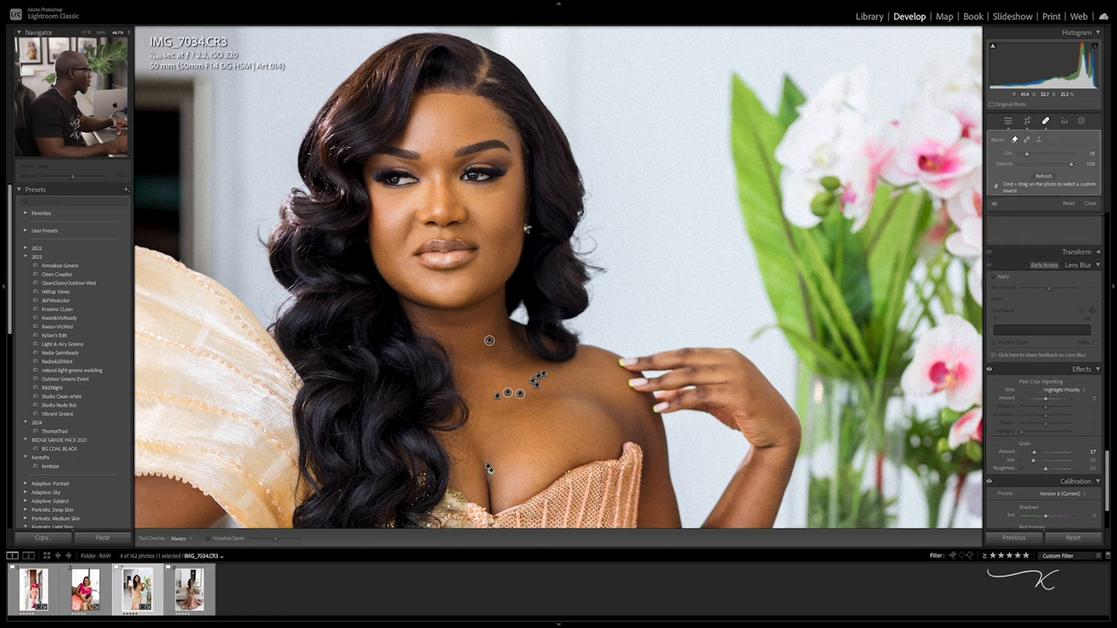
# - Enlarge the remove brush to size 28 and retouch the marks on the raised arm's elbow and the other forearm
pyautogui.scroll(-10, 488, 340)
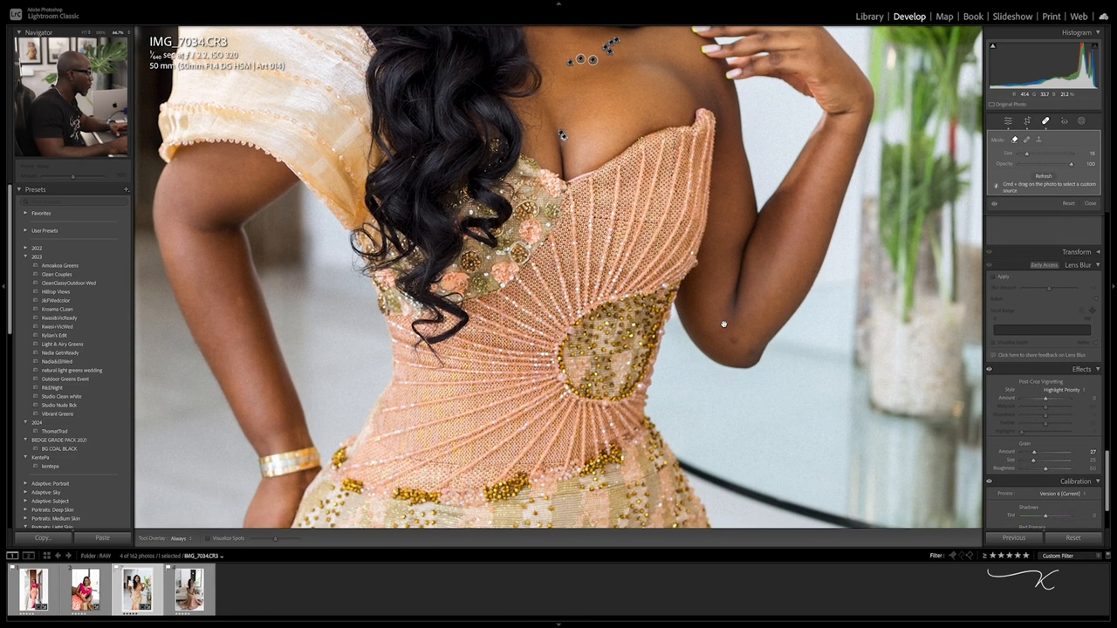
pyautogui.scroll(4, 729, 338)
pyautogui.click(734, 340)
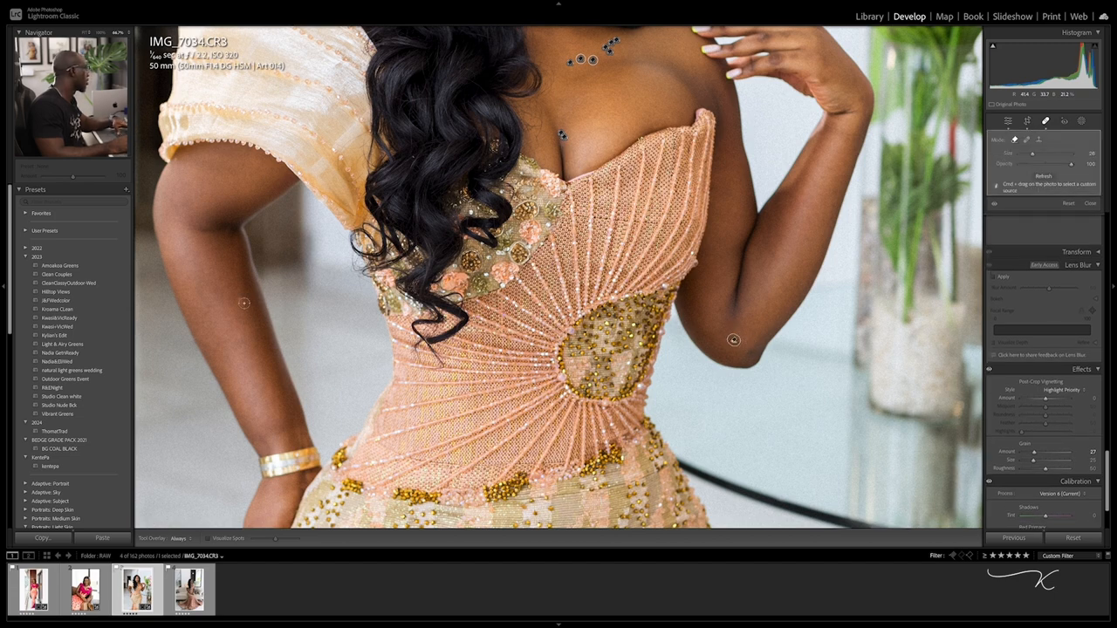
pyautogui.scroll(-5, 261, 262)
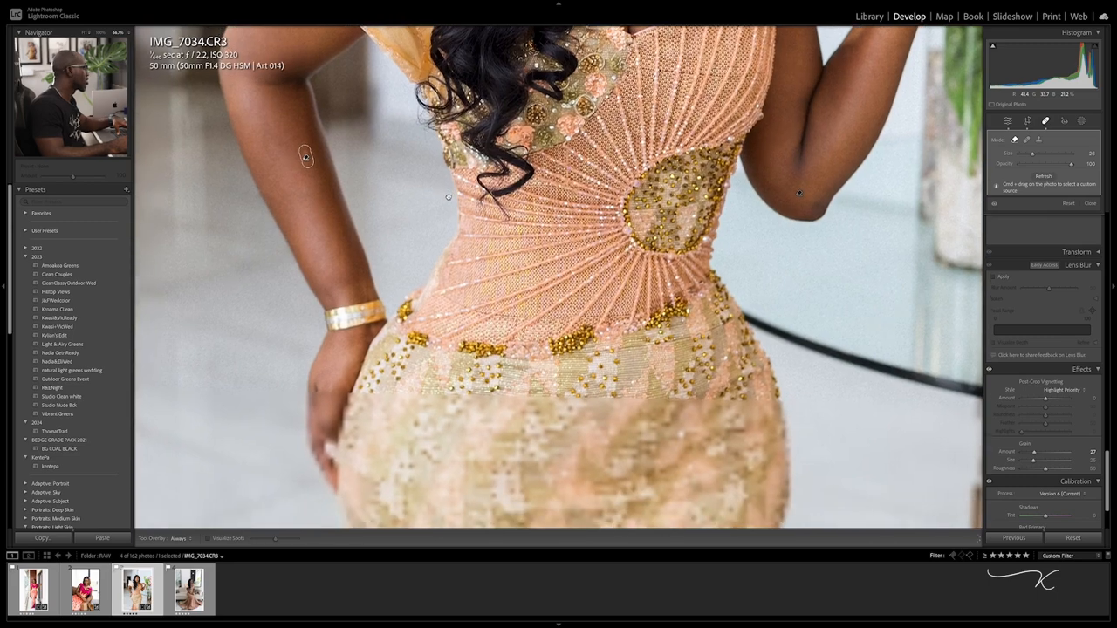
# - Check the retouched arms, chest and neck for remaining blemishes, from the bodice up to the face
pyautogui.scroll(10, 305, 158)
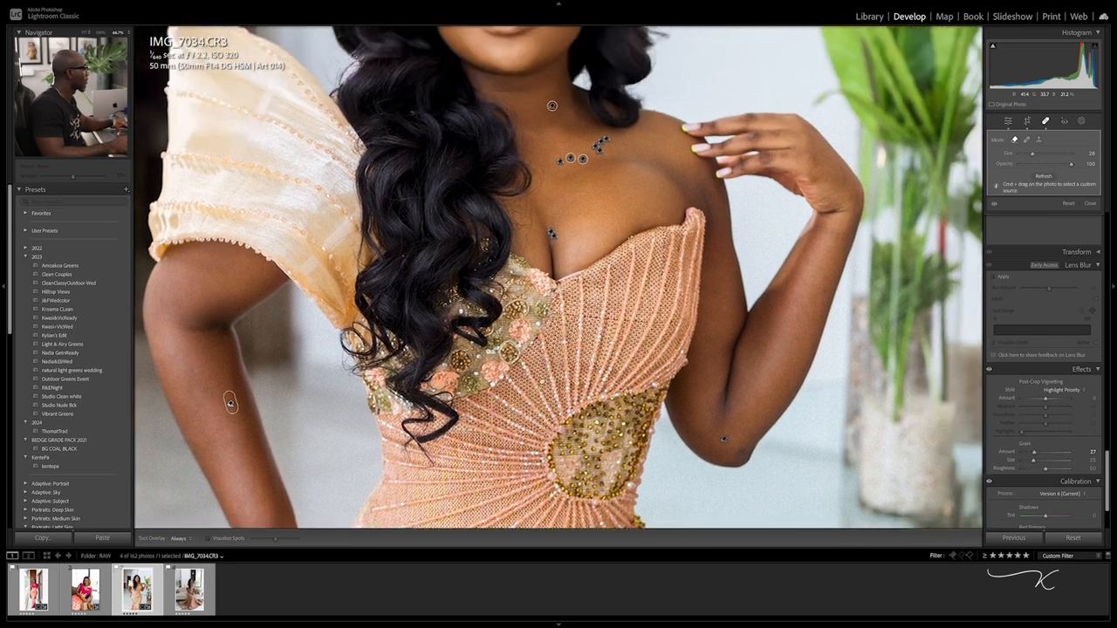
pyautogui.hscroll(-10, 509, 371)
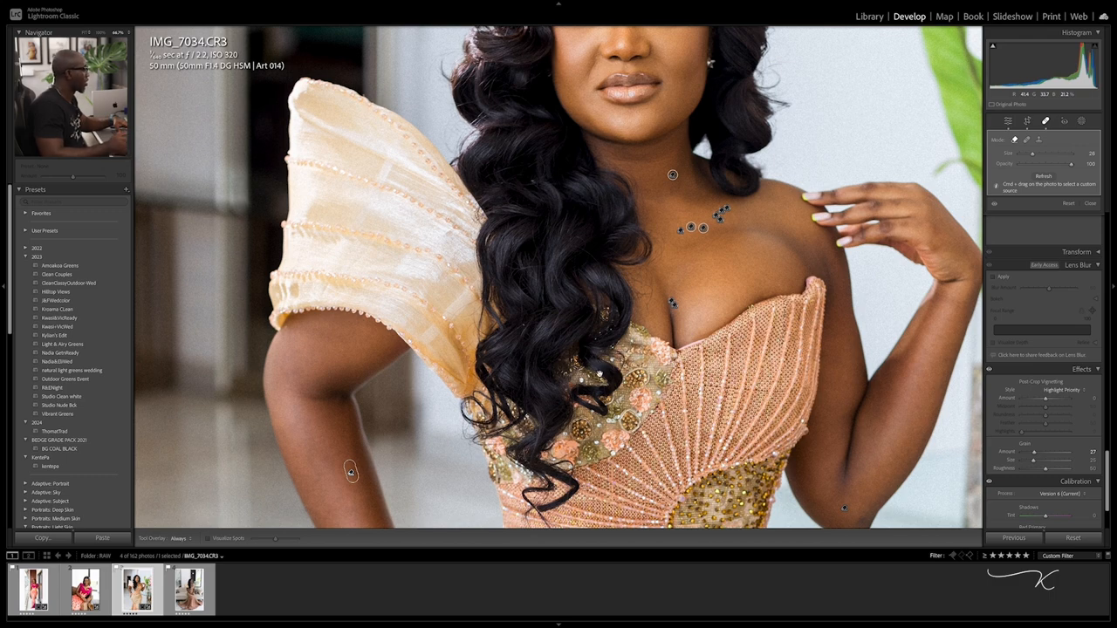
pyautogui.scroll(5, 350, 472)
pyautogui.hscroll(5, 350, 472)
pyautogui.scroll(-5, 624, 397)
pyautogui.hscroll(-3, 624, 397)
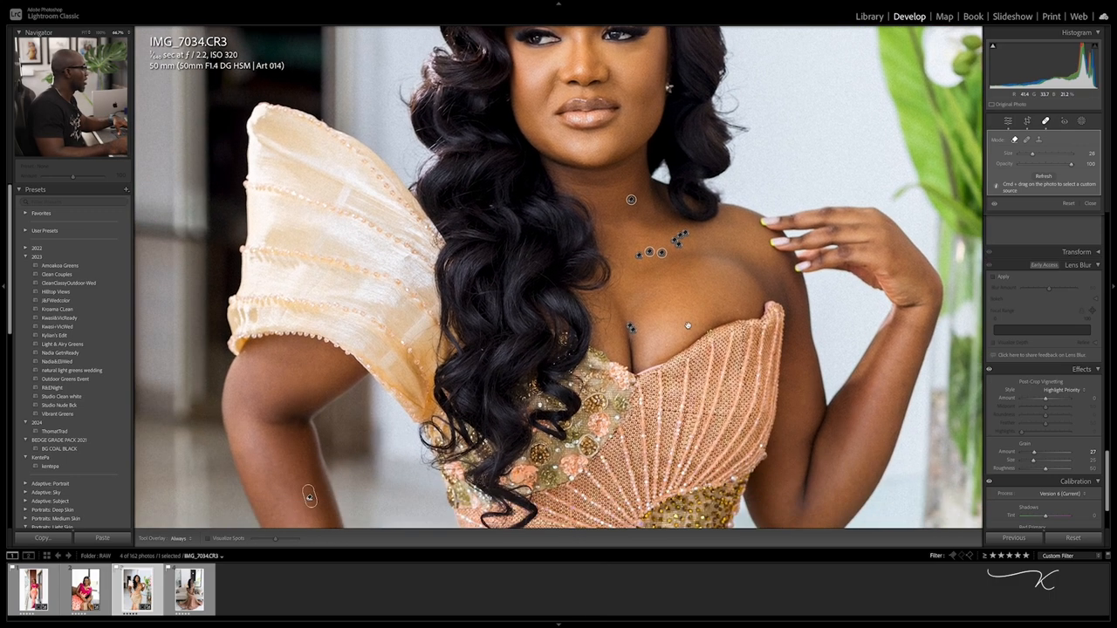
pyautogui.scroll(8, 568, 397)
pyautogui.hscroll(4, 567, 397)
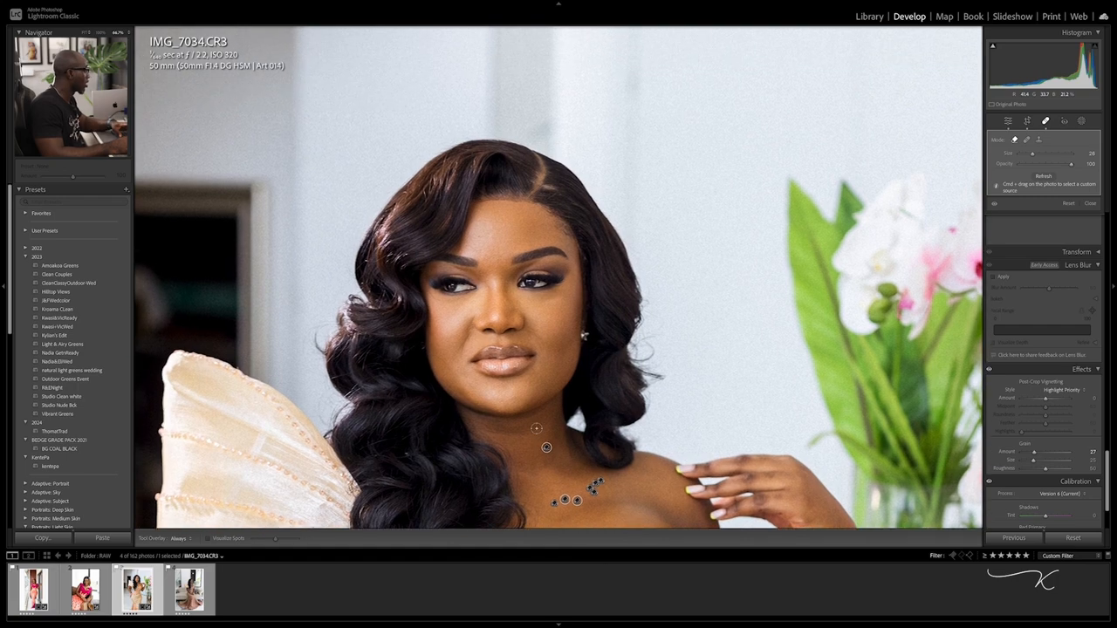
# - Examine the skin on the face and forehead up close for blemishes that still need retouching
pyautogui.press('super+equal')
pyautogui.press('super+equal')
pyautogui.scroll(-2, 538, 380)
pyautogui.hscroll(-1, 538, 380)
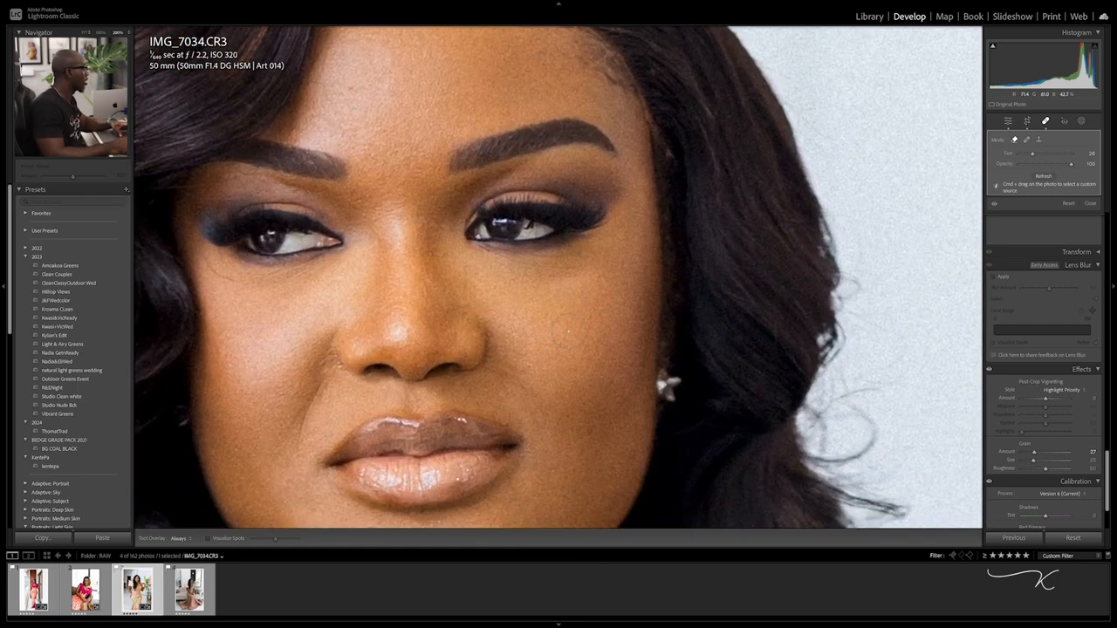
pyautogui.press('super+space')
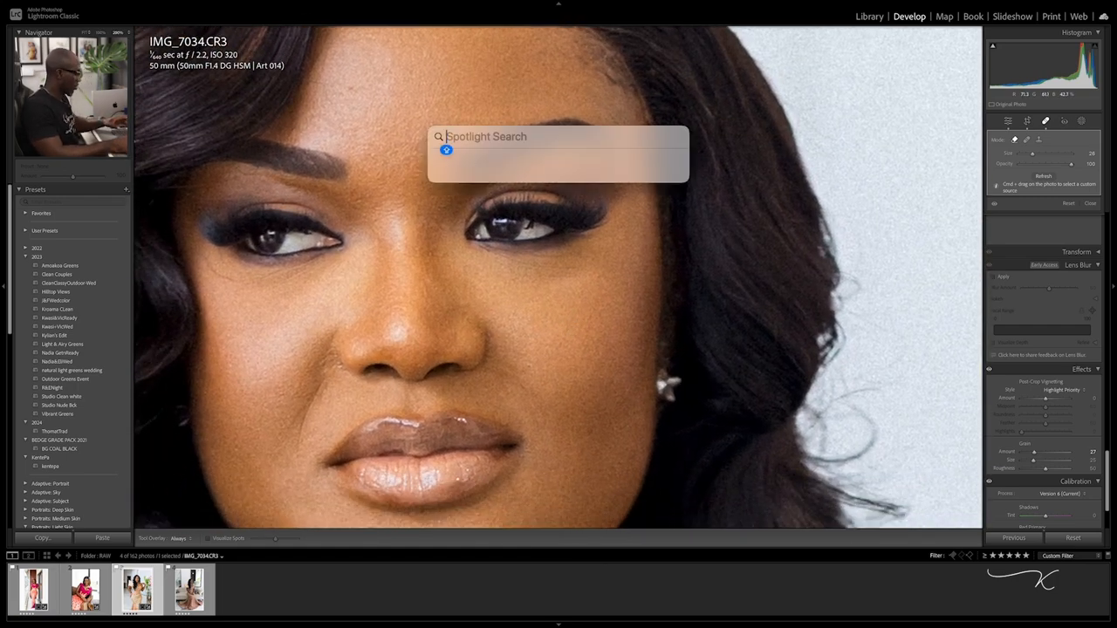
pyautogui.press('Escape')
pyautogui.press('super+minus')
pyautogui.press('super+minus')
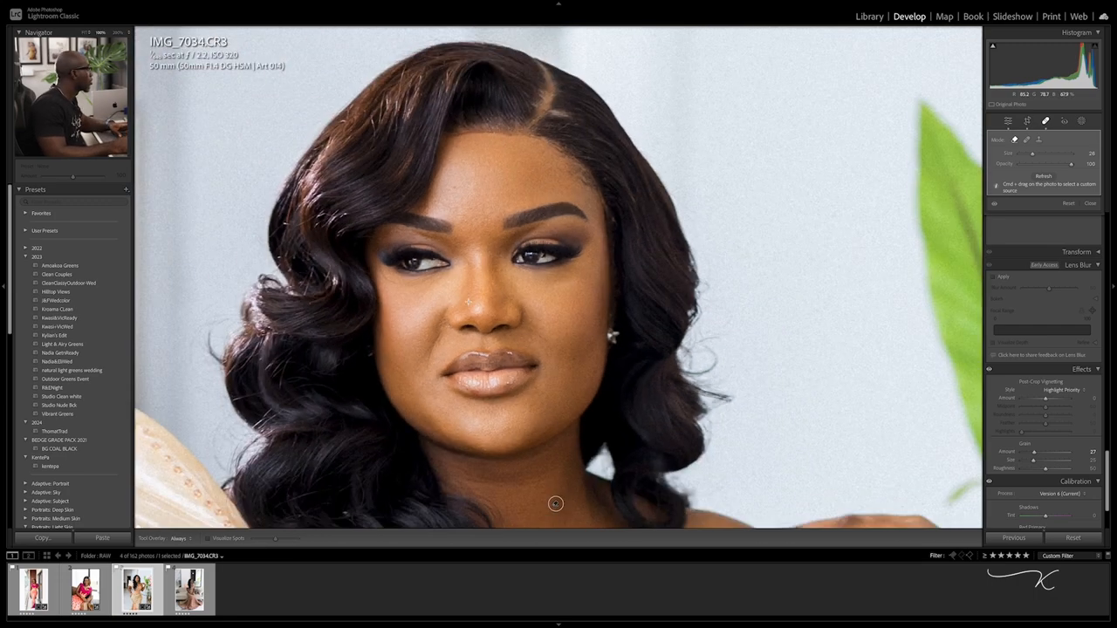
pyautogui.press('super+equal')
pyautogui.press('super+equal')
pyautogui.moveTo(535, 311); pyautogui.dragTo(612, 399)
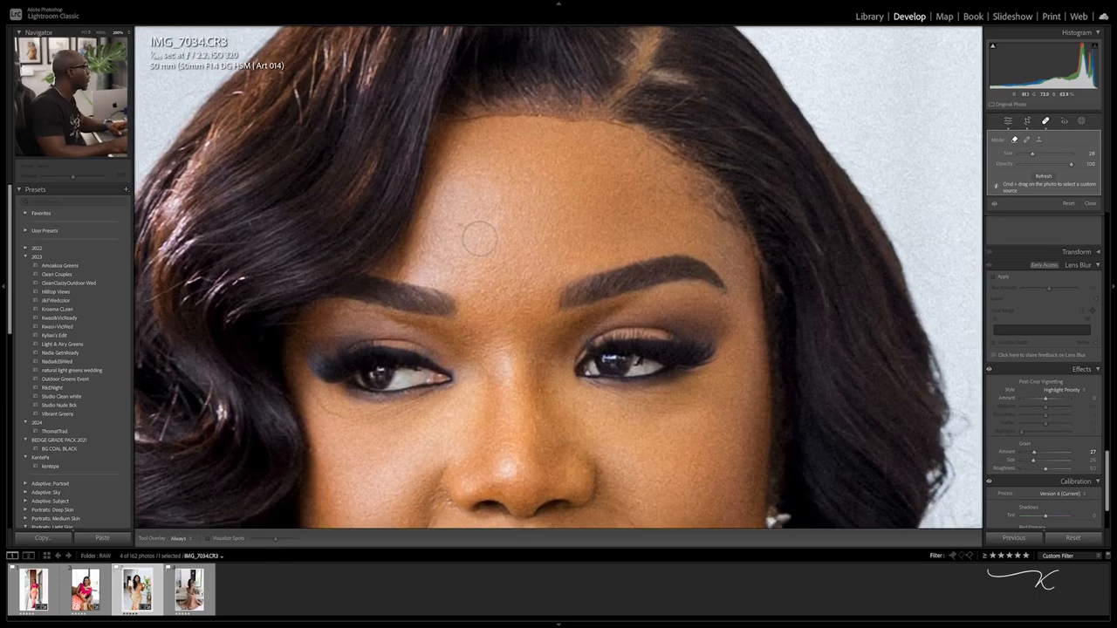
# - Shrink the remove brush and retouch the small blemishes on the forehead
pyautogui.press('[')
pyautogui.press('[')
pyautogui.press('[')
pyautogui.press('[')
pyautogui.press('[')
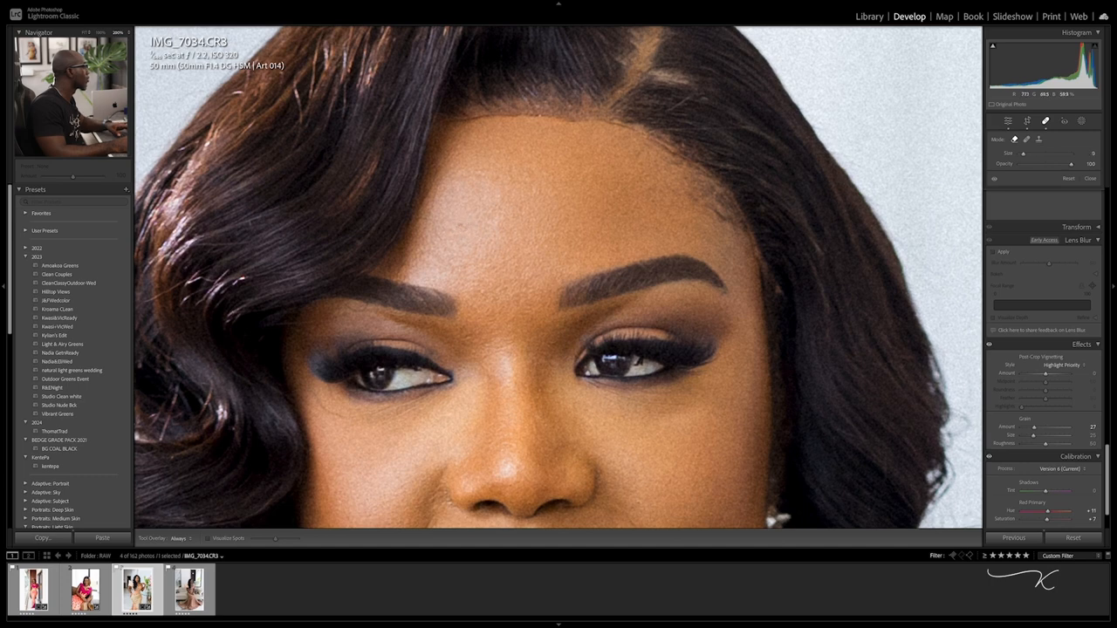
pyautogui.click(463, 227)
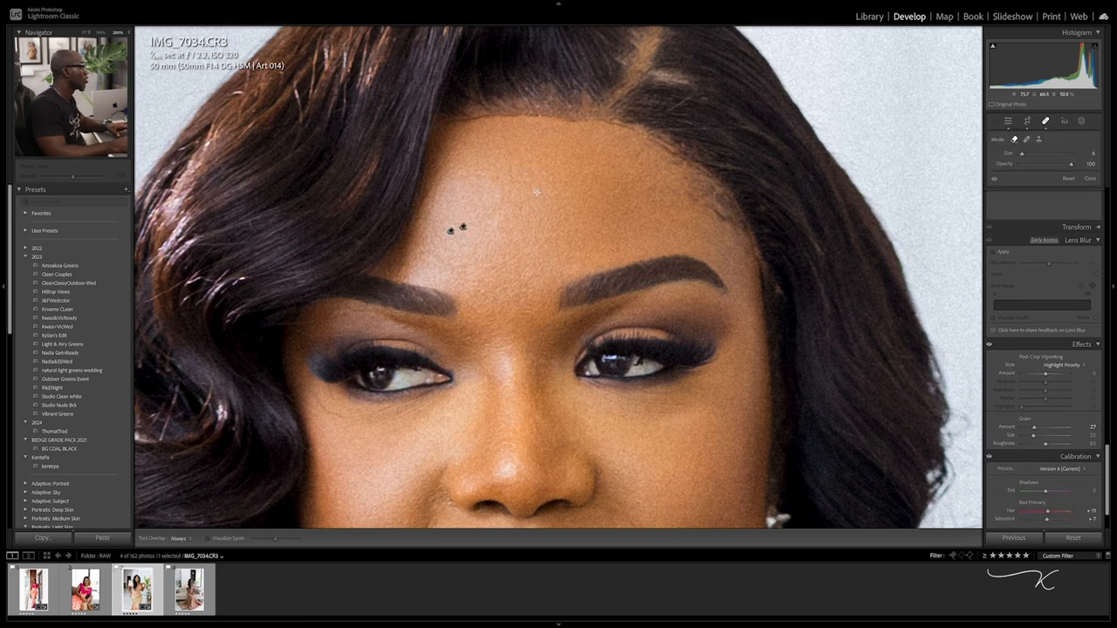
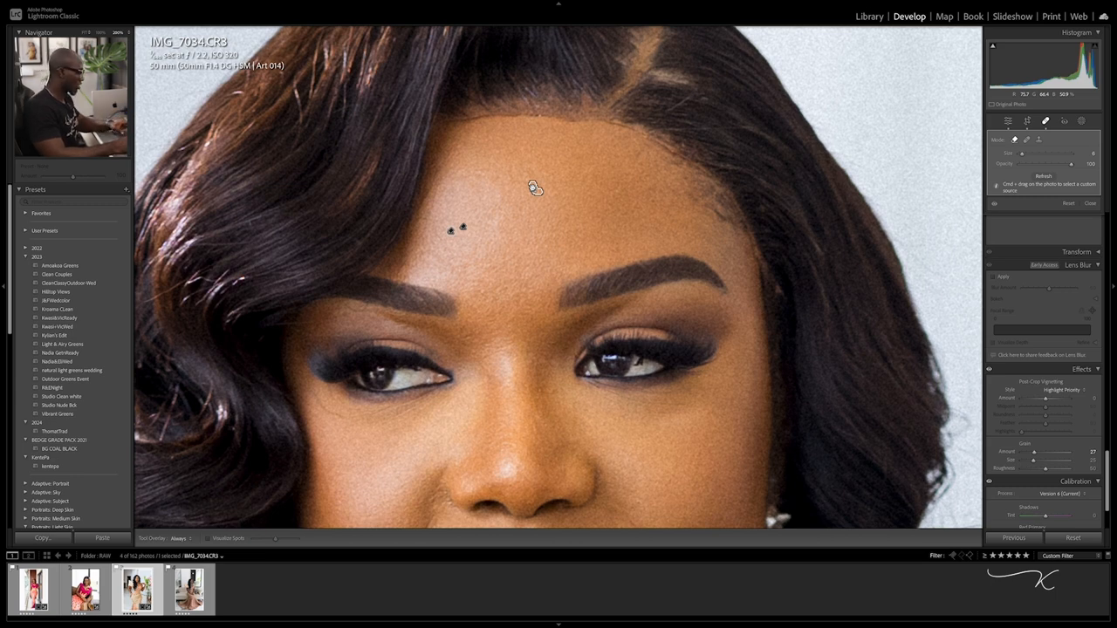
pyautogui.moveTo(604, 294); pyautogui.dragTo(603, 240)
pyautogui.press('super+minus')
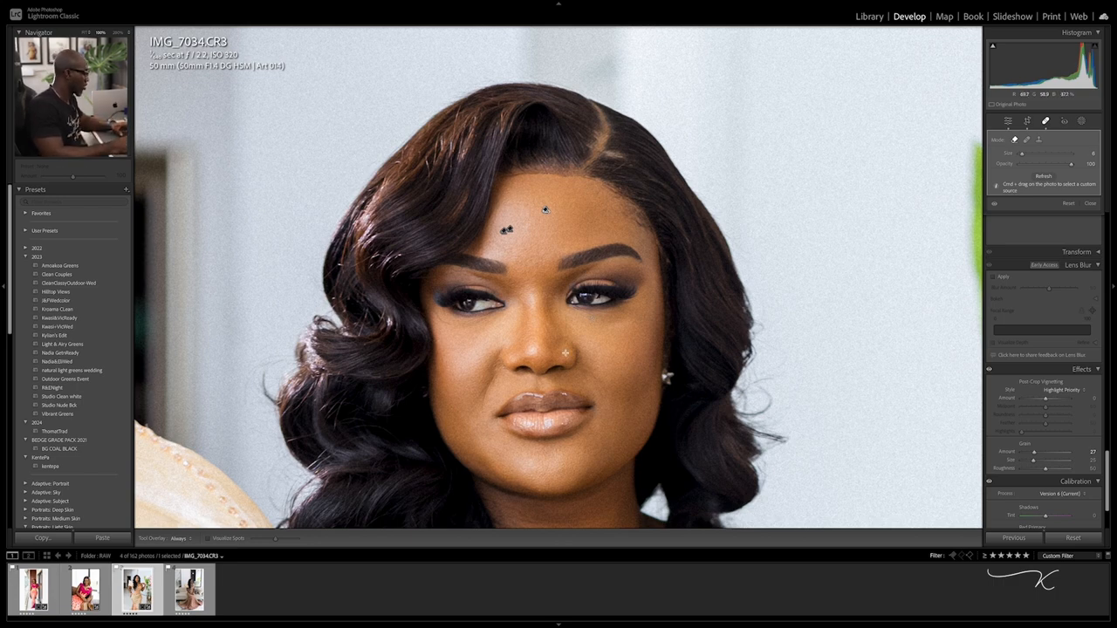
pyautogui.press('super+equal')
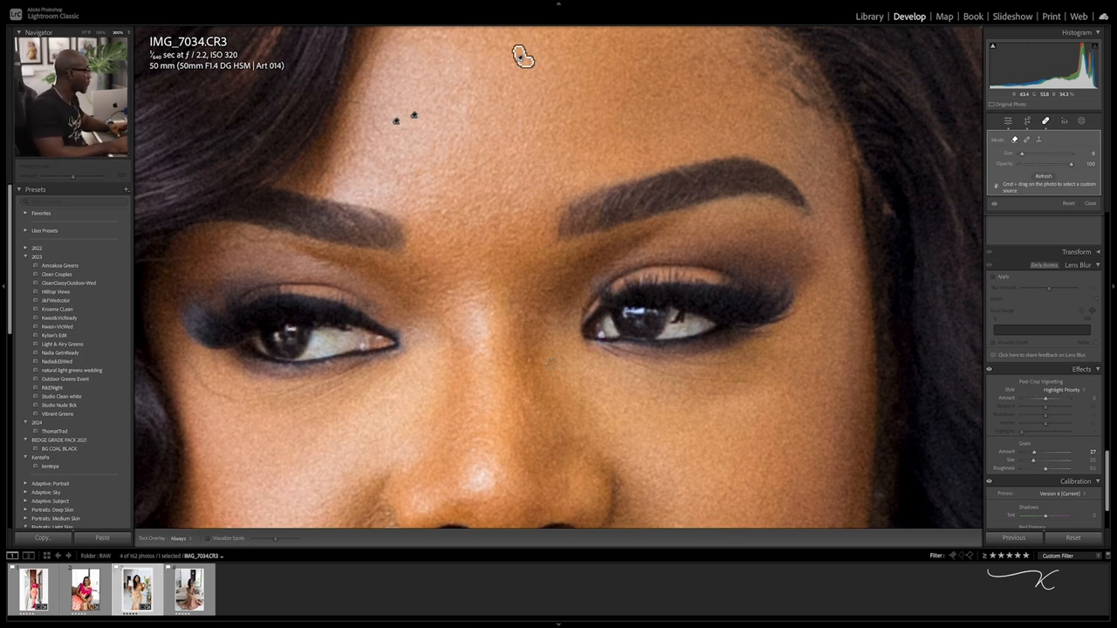
pyautogui.click(520, 58)
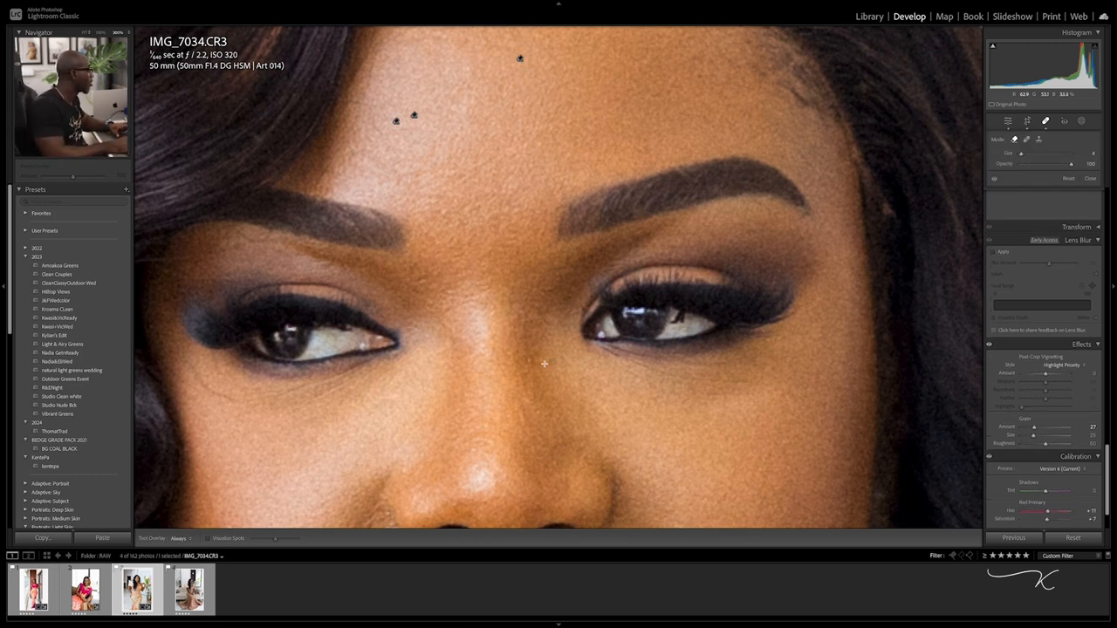
# - Retouch the marks on the nose bridge and inner eye corner and the fine crease below the outer eye with the size 4 remove brush
pyautogui.click(538, 360)
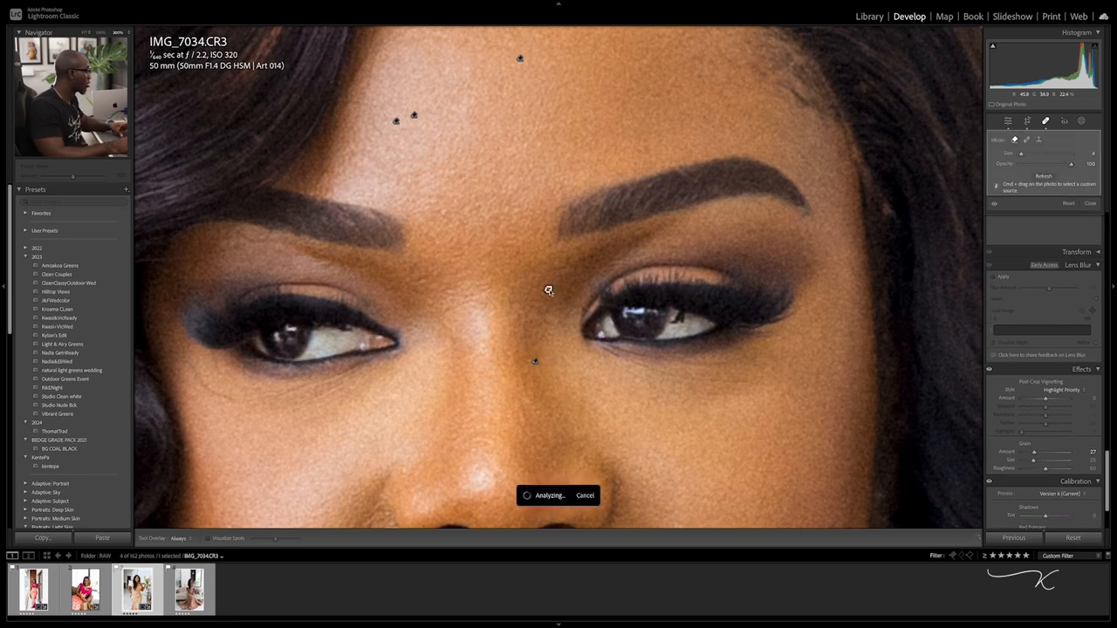
pyautogui.press('super+minus')
pyautogui.press('super+equal')
pyautogui.press('super+minus')
pyautogui.press('super+equal')
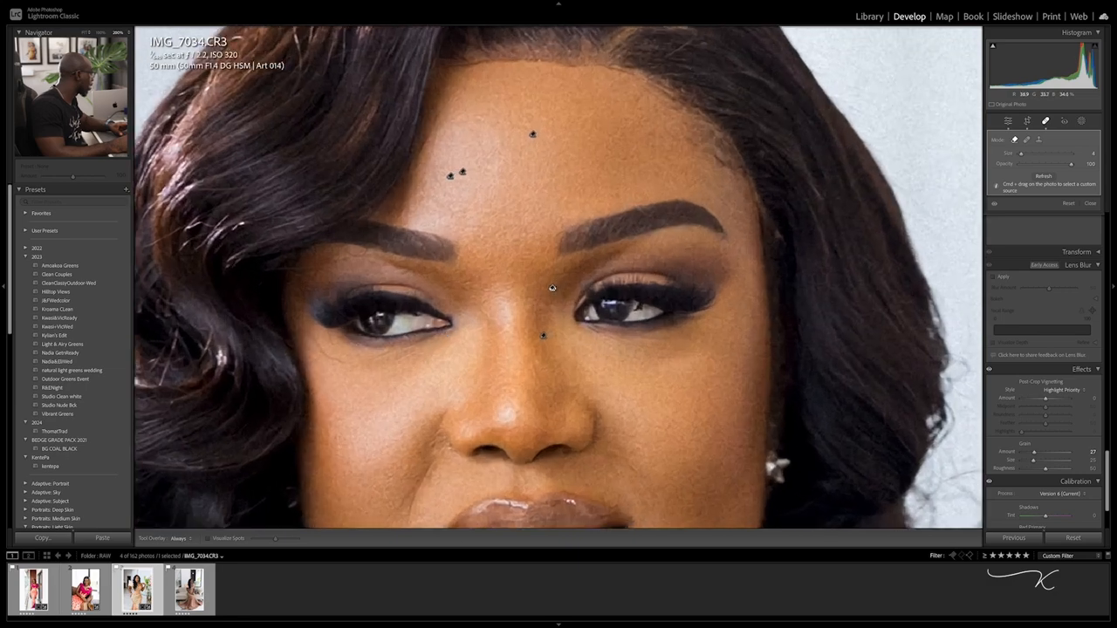
pyautogui.moveTo(311, 337); pyautogui.dragTo(346, 365)
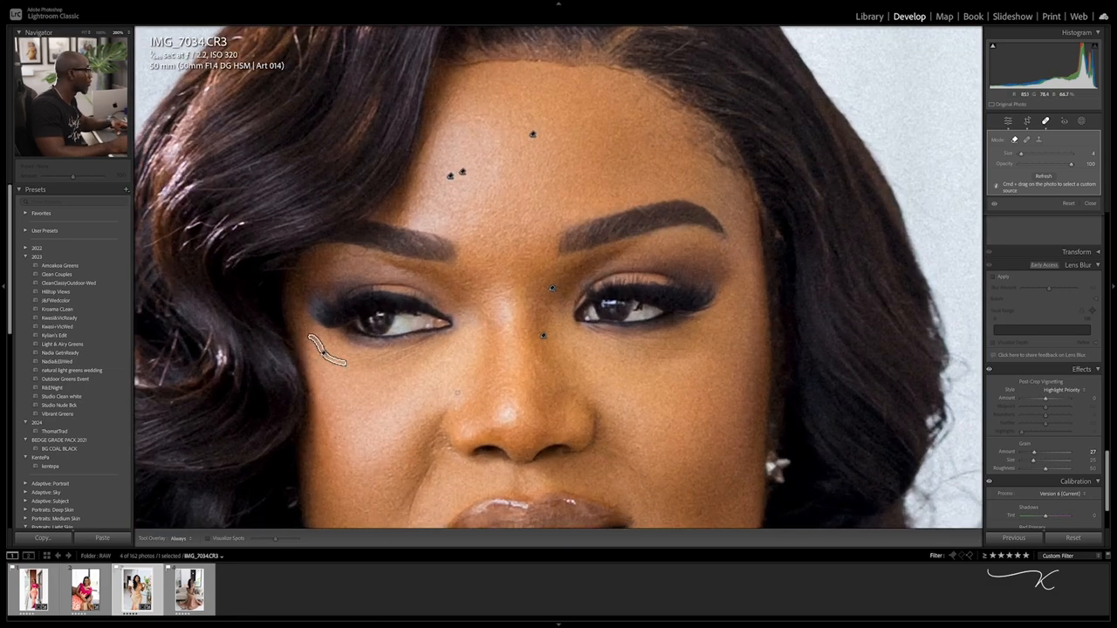
pyautogui.moveTo(458, 390); pyautogui.dragTo(458, 280)
pyautogui.moveTo(663, 393); pyautogui.dragTo(673, 293)
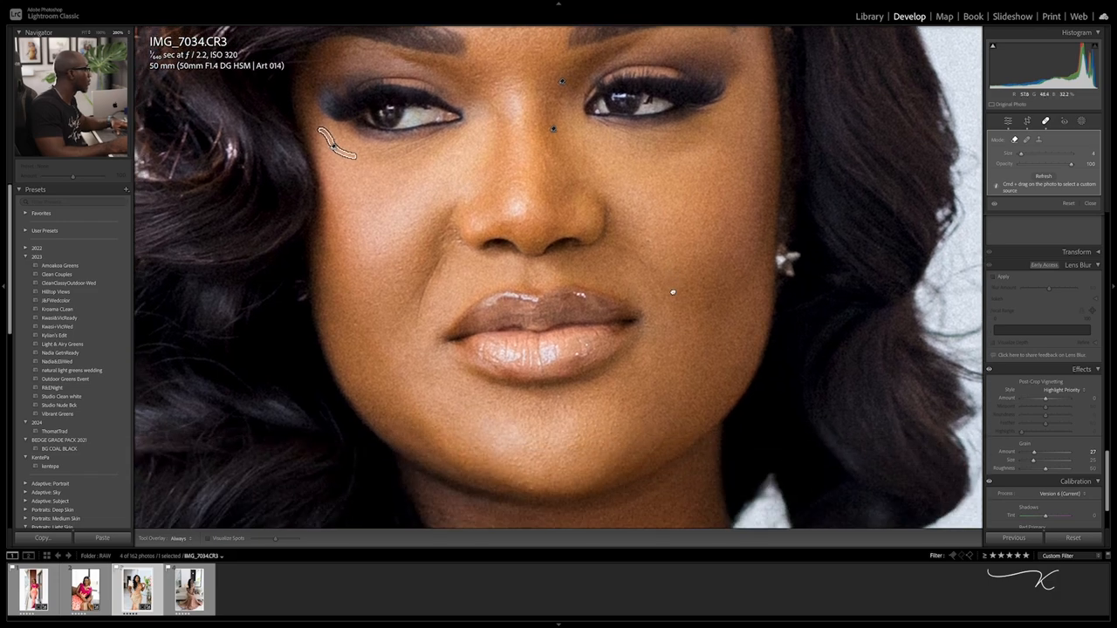
# - Examine the retouched face and hairline up close and from farther out for flaws that still need retouching
pyautogui.press('z')
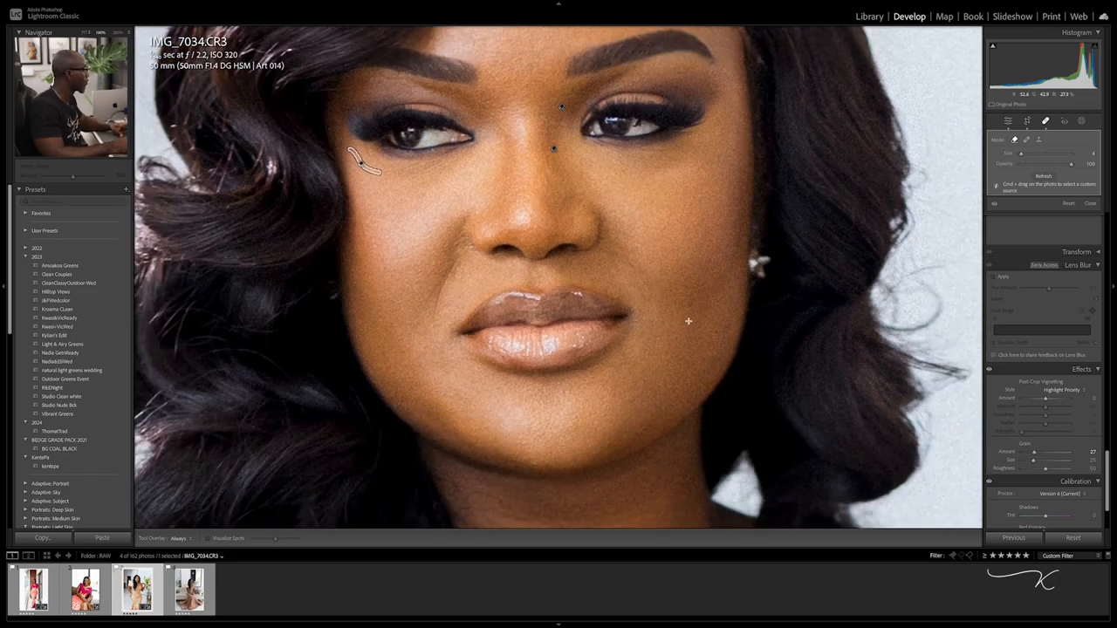
pyautogui.press('z')
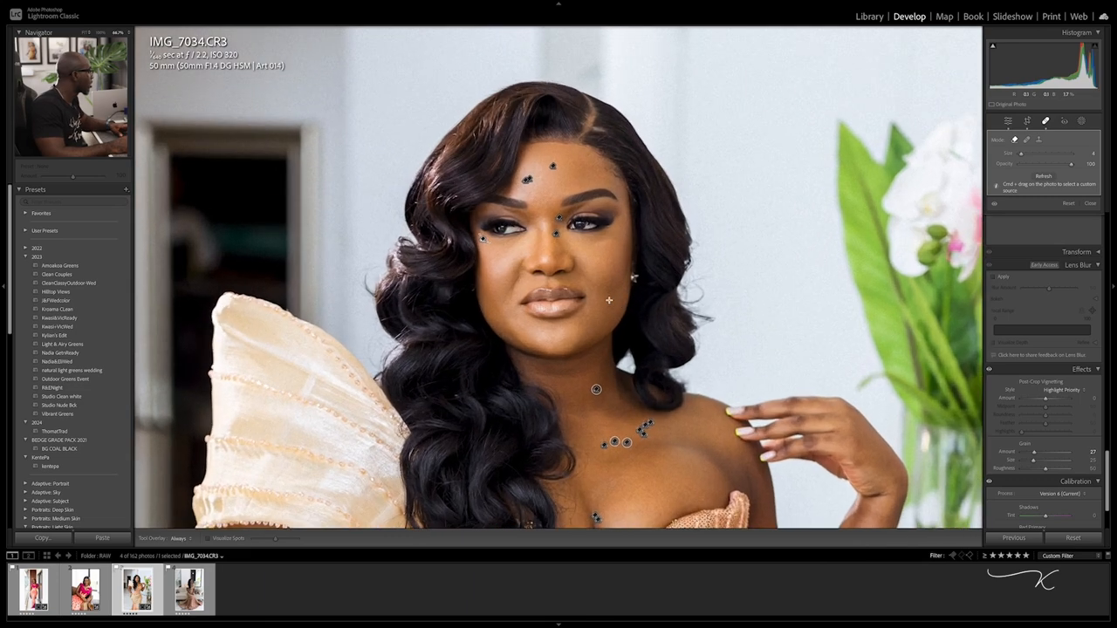
pyautogui.press('super+=')
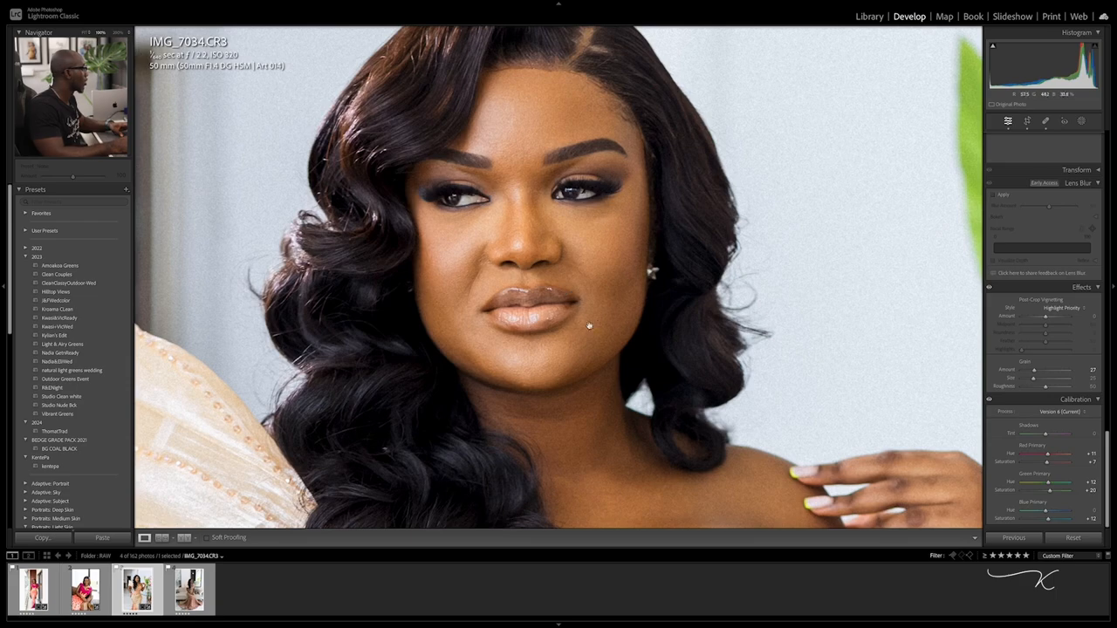
pyautogui.press('super+minus')
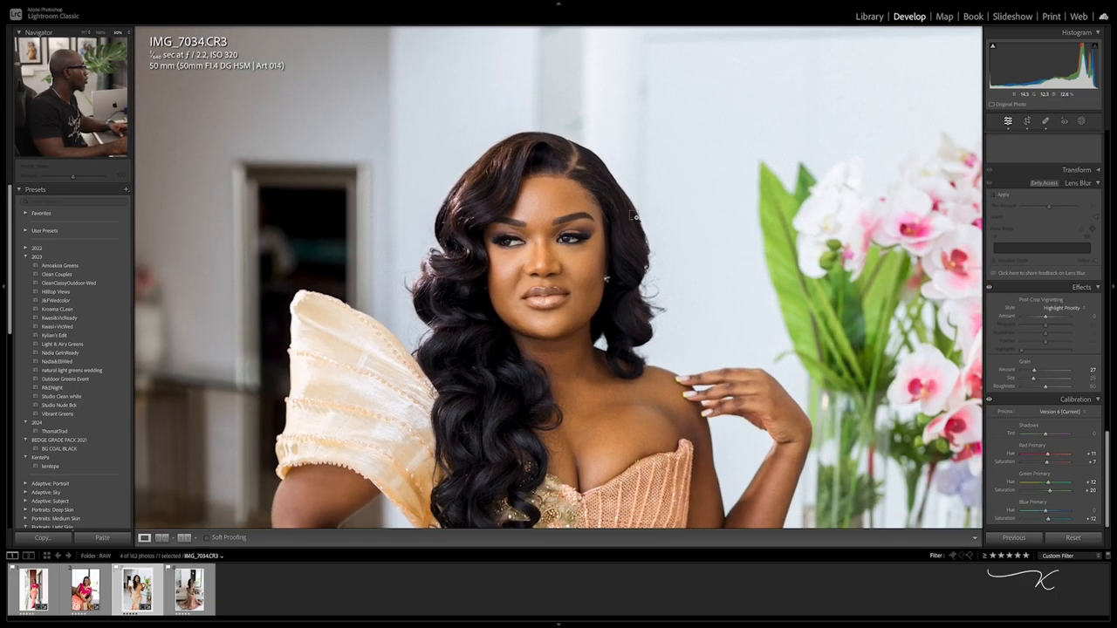
pyautogui.press('super+=')
pyautogui.click(609, 150)
pyautogui.click(647, 147)
pyautogui.click(641, 140)
pyautogui.click(589, 100)
pyautogui.click(581, 100)
pyautogui.click(531, 85)
pyautogui.moveTo(686, 270); pyautogui.dragTo(667, 215)
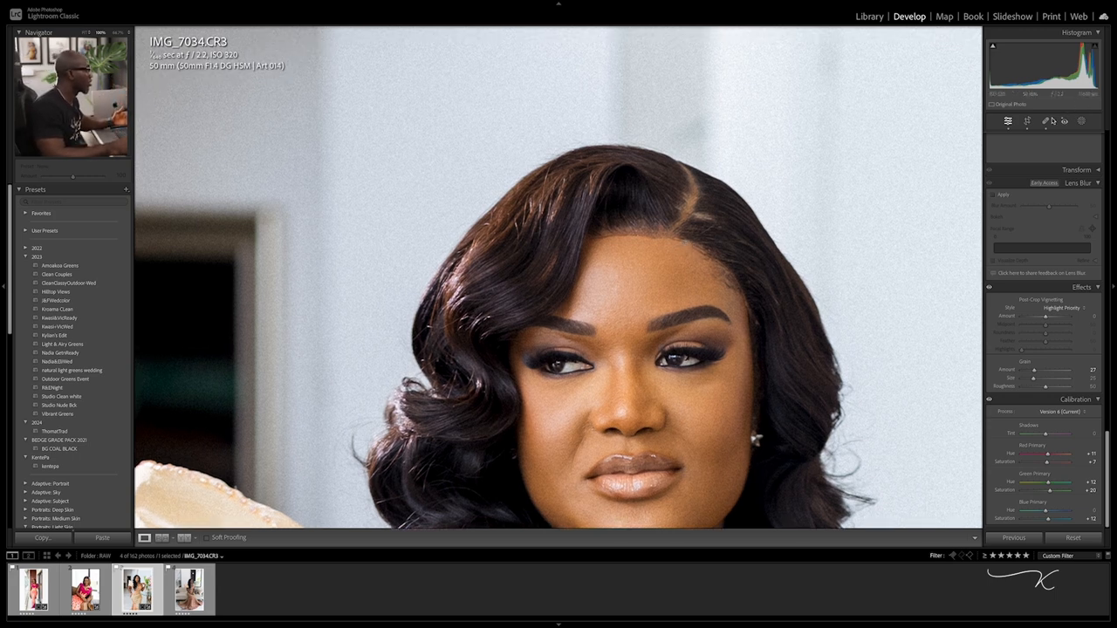
# - Retouch the edge of the hairline across the top of the forehead with the remove brush
pyautogui.press('q')
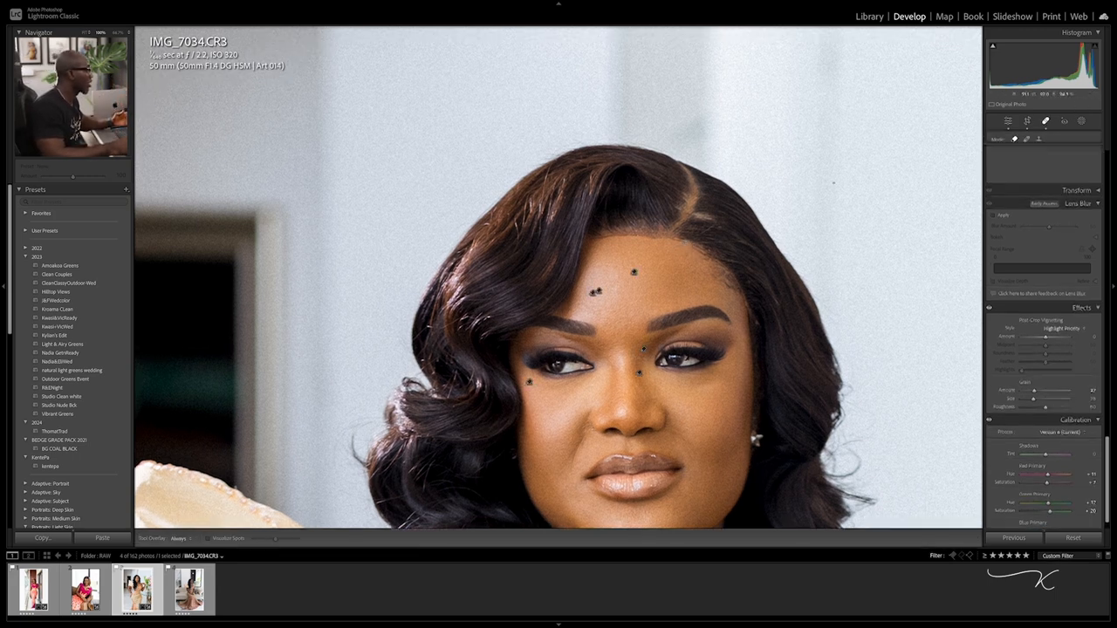
pyautogui.moveTo(669, 238)
pyautogui.mouseDown()
pyautogui.moveTo(703, 254)
pyautogui.moveTo(654, 237)
pyautogui.moveTo(591, 238)
pyautogui.mouseUp()
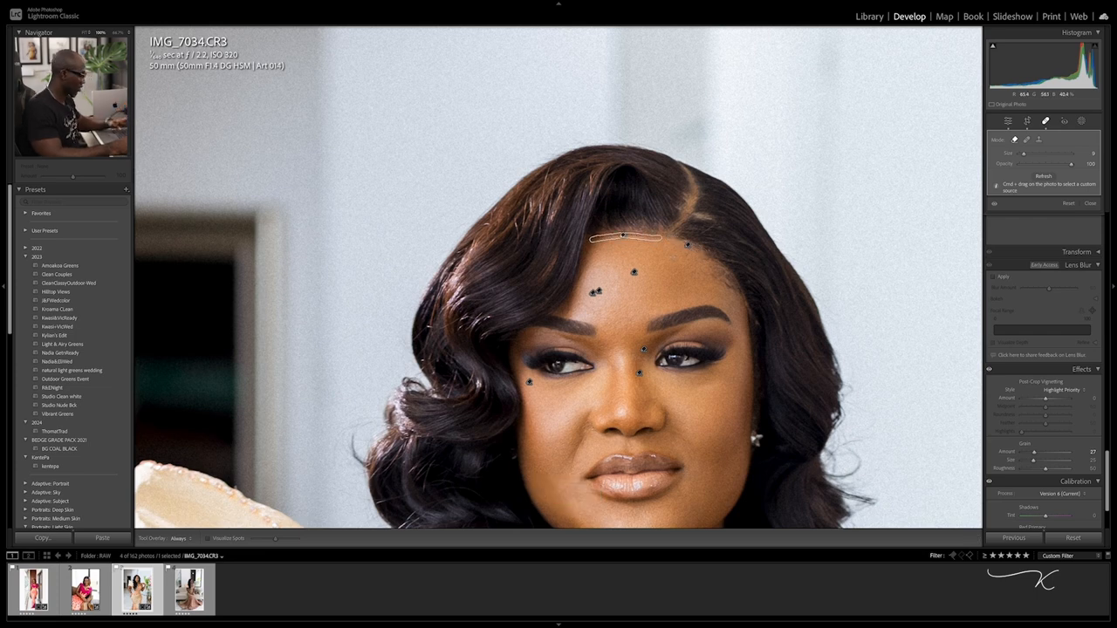
pyautogui.press('q')
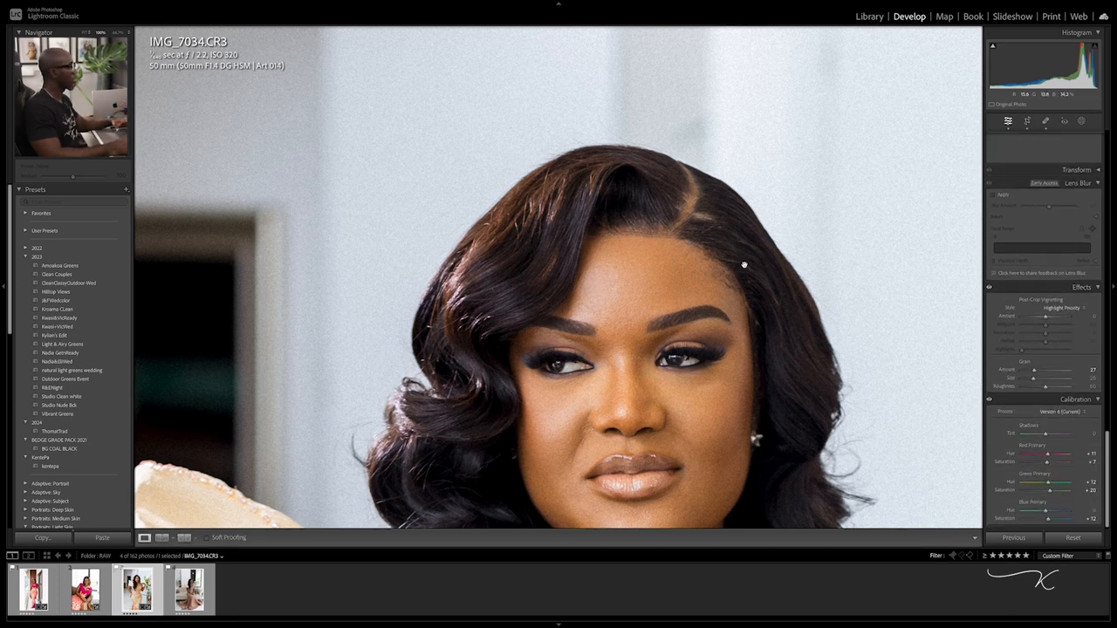
pyautogui.scroll(-3, 760, 266)
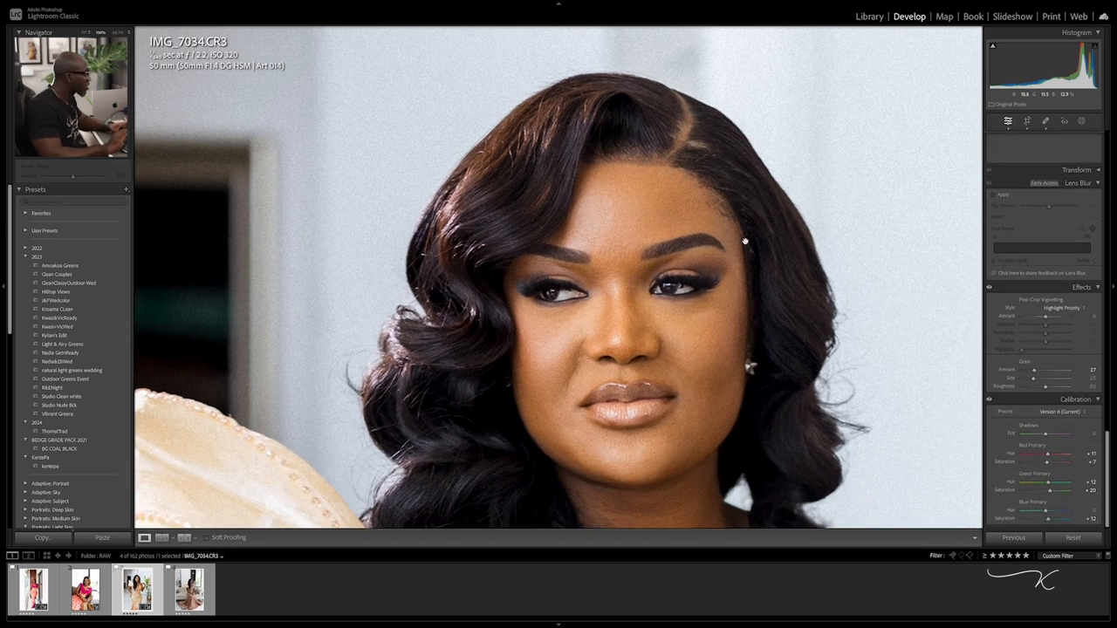
pyautogui.click(750, 295)
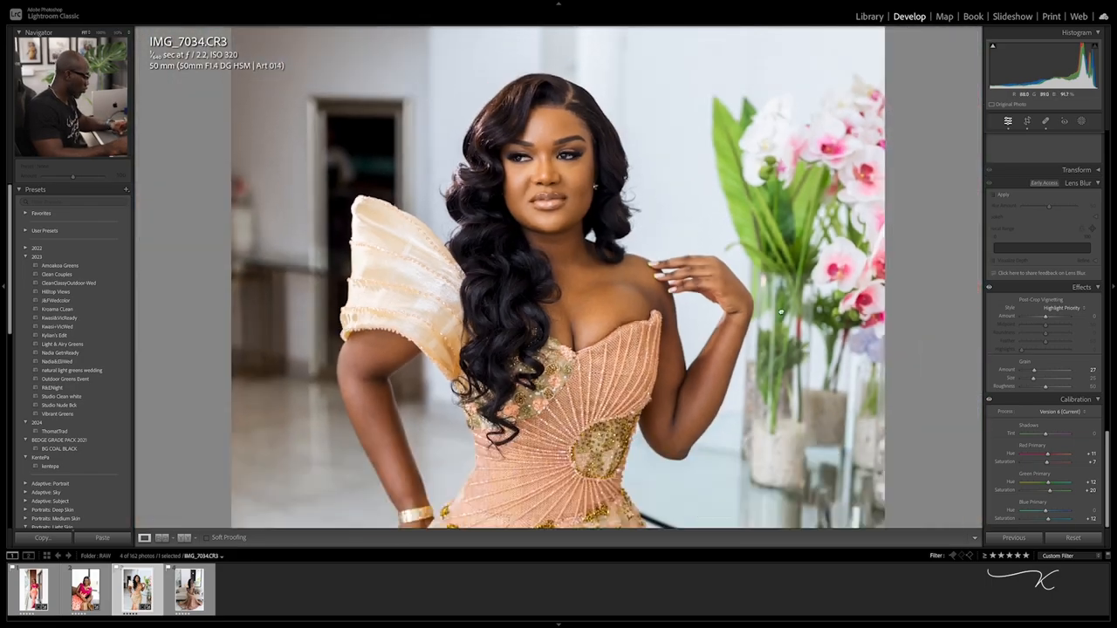
# - Create a person mask covering the woman's facial skin and body skin
pyautogui.click(570, 239)
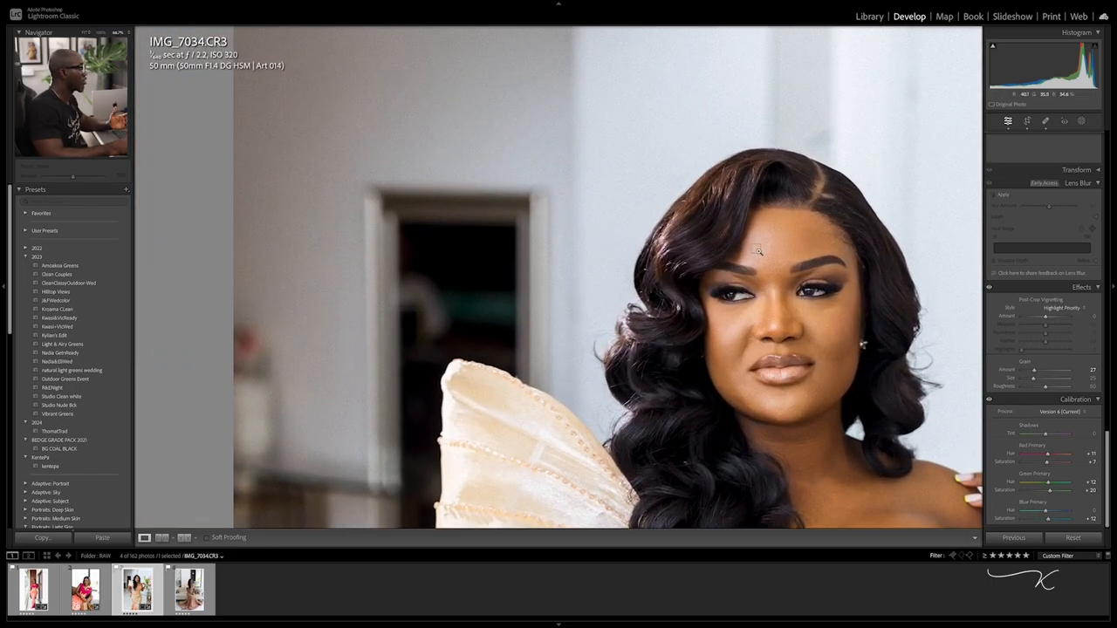
pyautogui.moveTo(758, 250); pyautogui.dragTo(566, 244)
pyautogui.click(1082, 121)
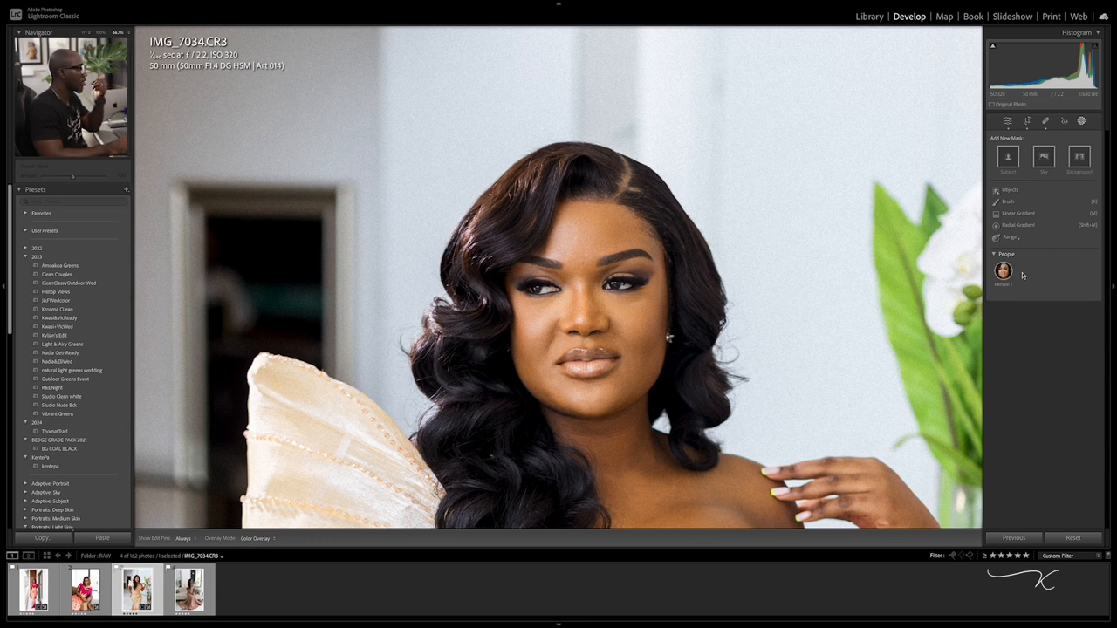
pyautogui.click(1003, 270)
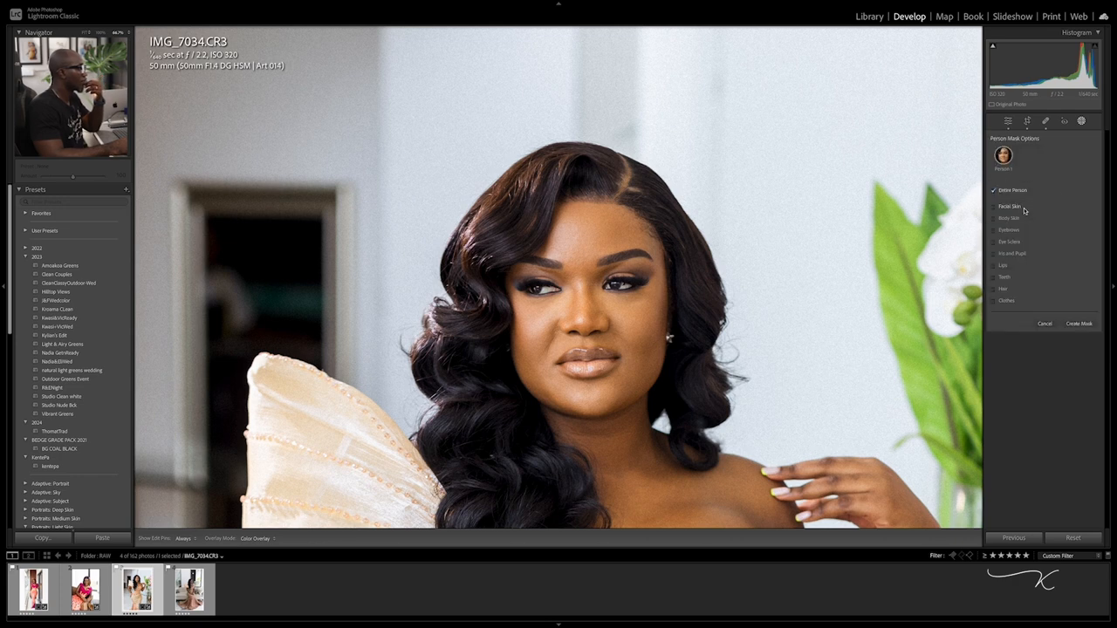
pyautogui.click(1013, 207)
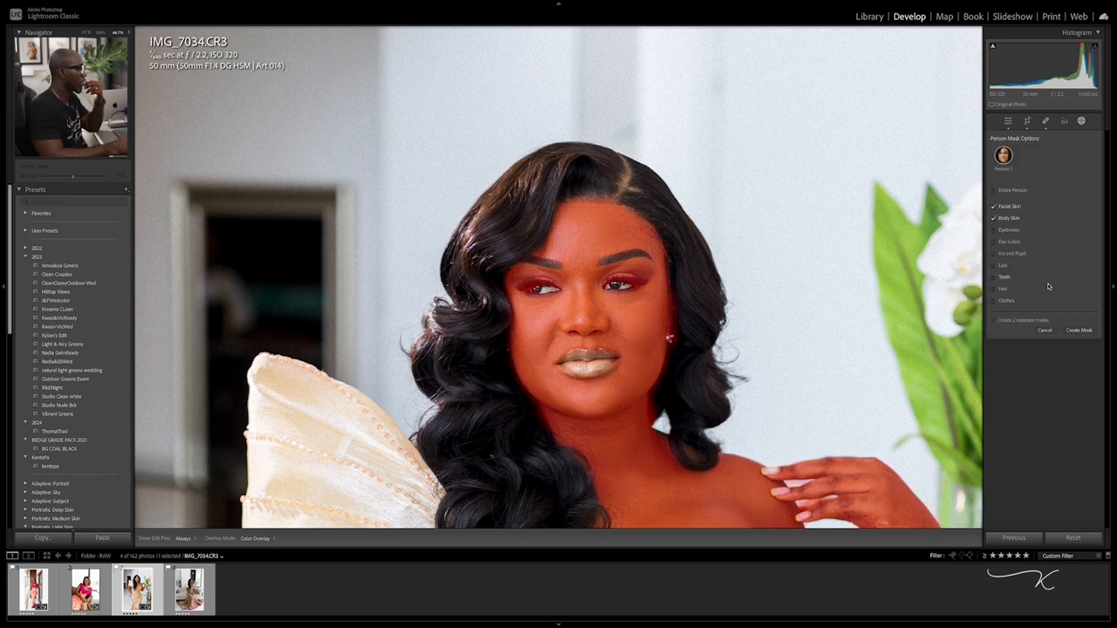
pyautogui.click(1079, 324)
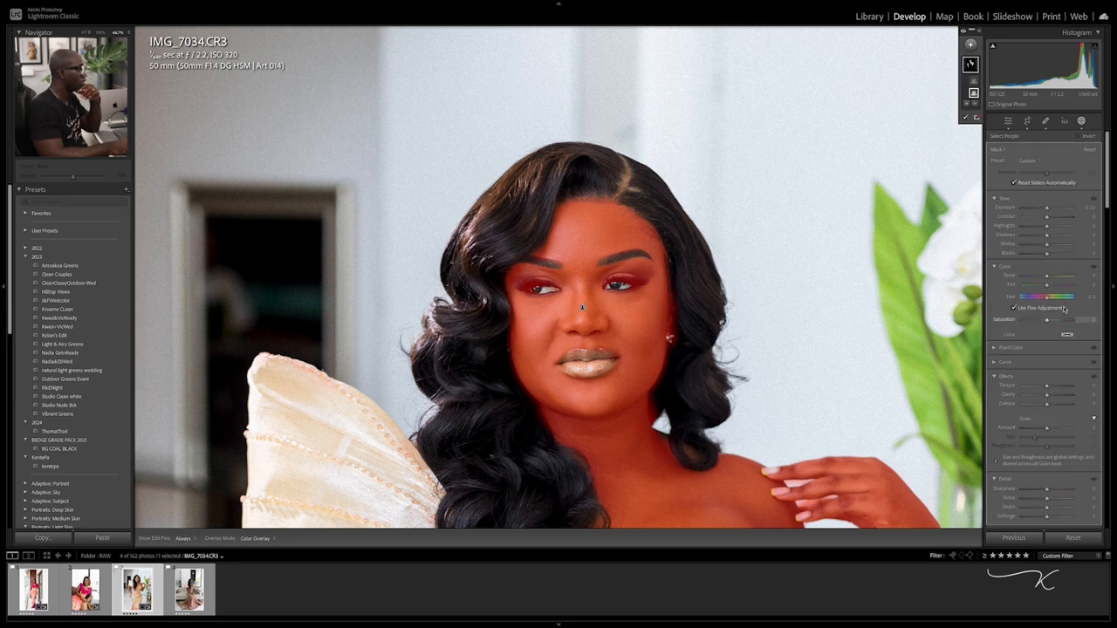
# - Choose the Texture preset for the skin mask and set Texture to about -40 to soften the skin
pyautogui.click(1035, 162)
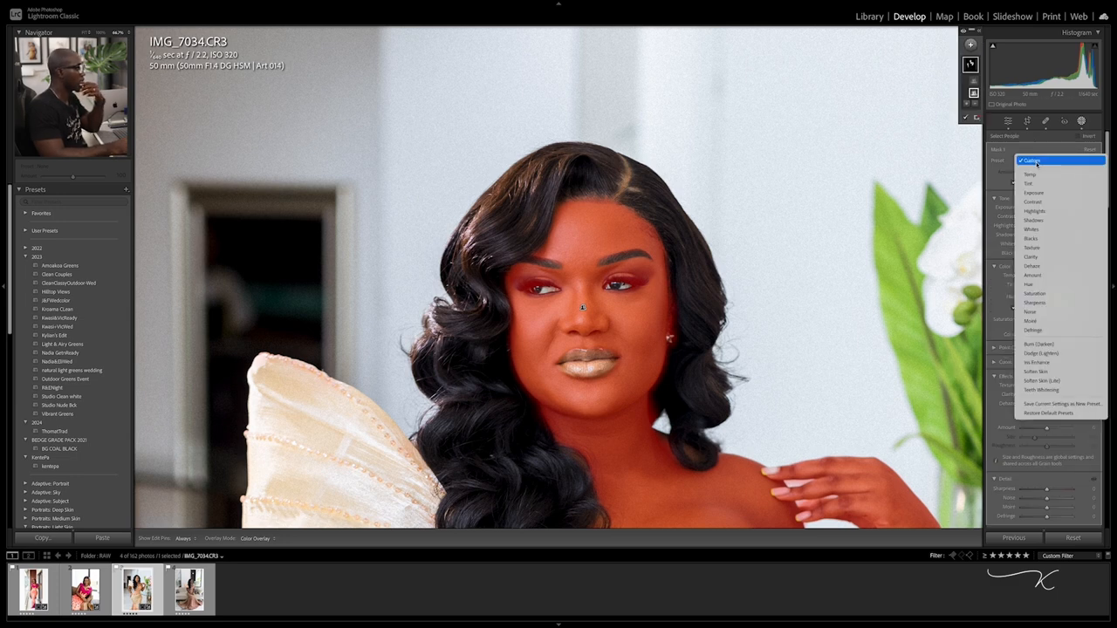
pyautogui.click(1046, 249)
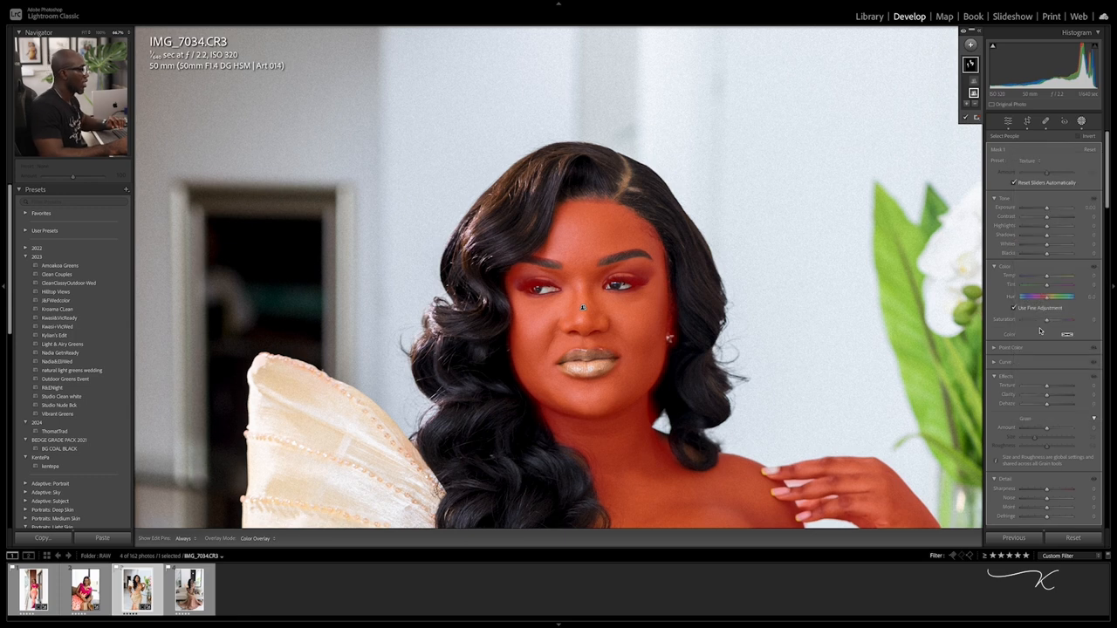
pyautogui.click(1036, 389)
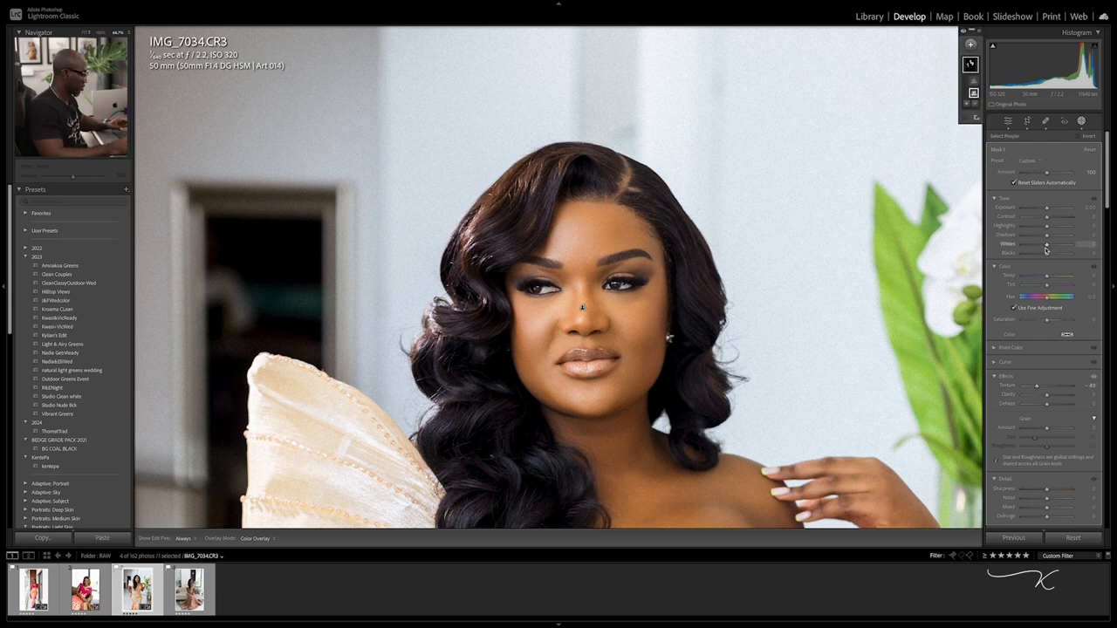
pyautogui.press('super+minus')
pyautogui.press('super+minus')
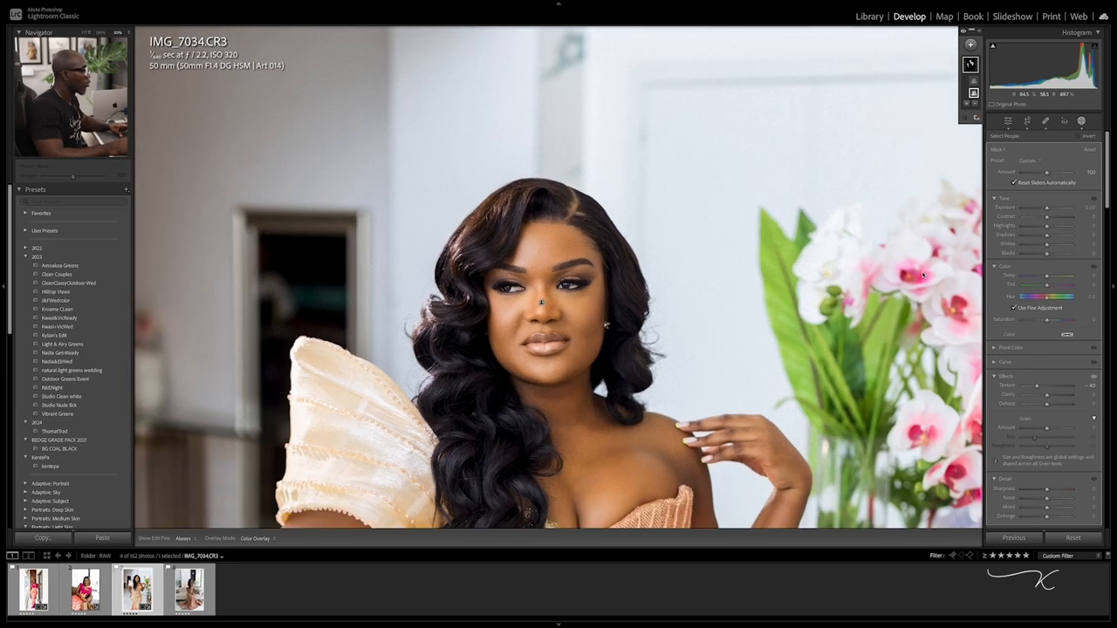
pyautogui.press('super+equal')
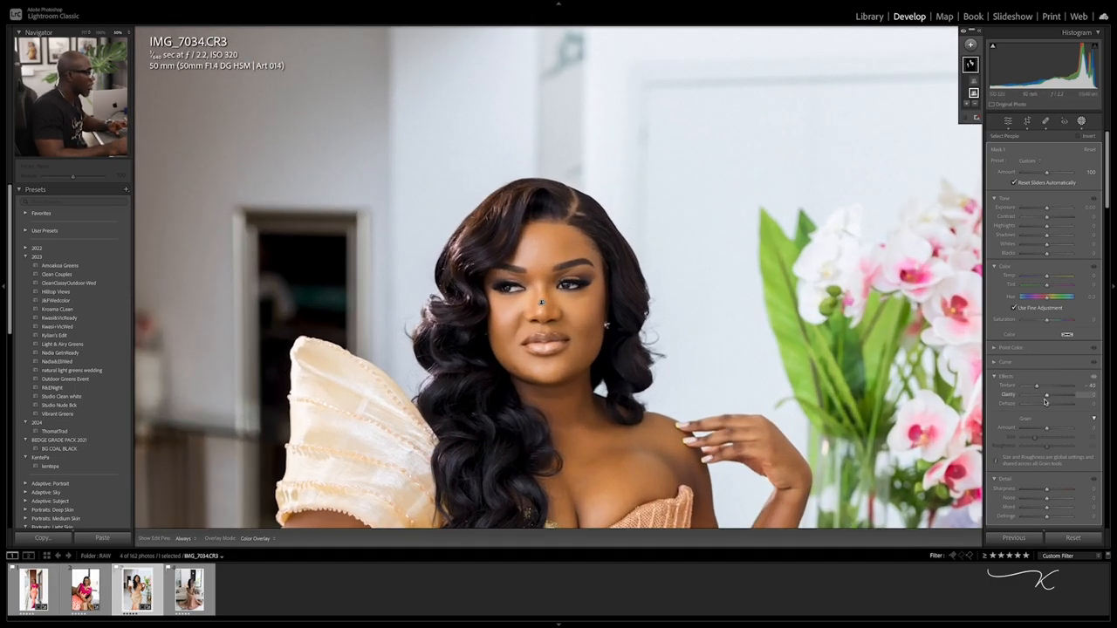
# - Set the skin mask's Sharpness to 40 and check the result on the face and the whole portrait
pyautogui.scroll(-1, 1050, 452)
pyautogui.scroll(-2, 1050, 453)
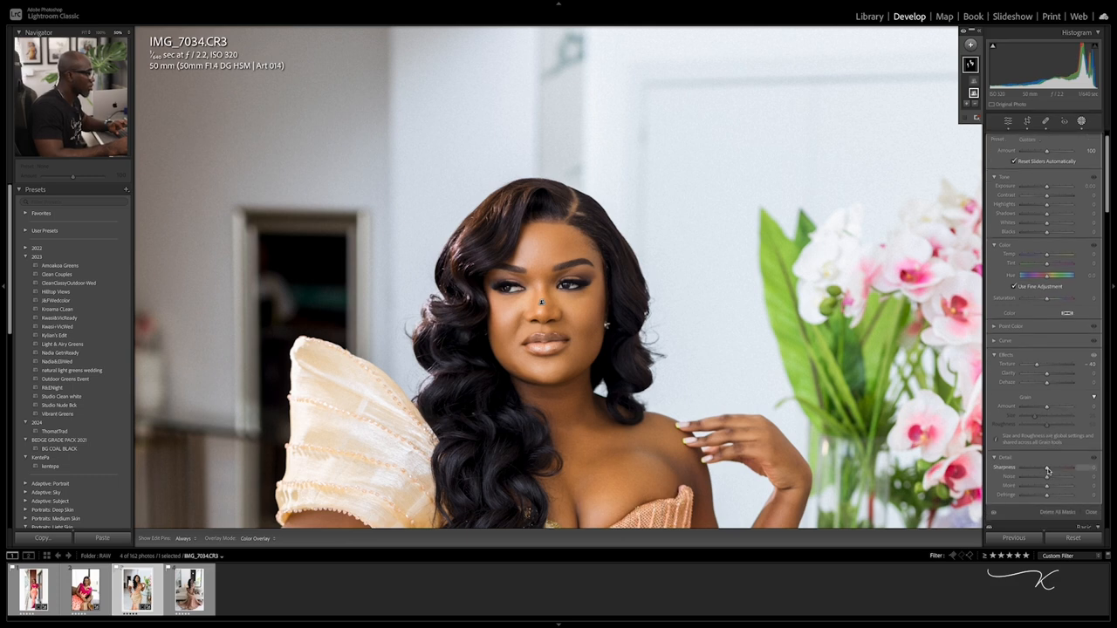
pyautogui.moveTo(1052, 469); pyautogui.dragTo(1053, 469)
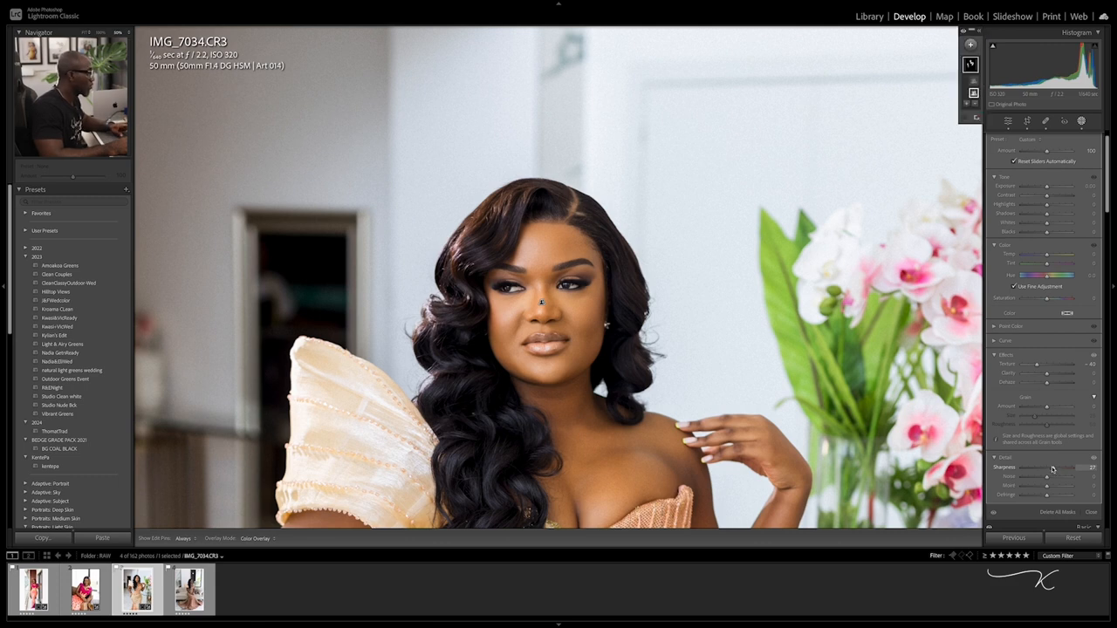
pyautogui.press('z')
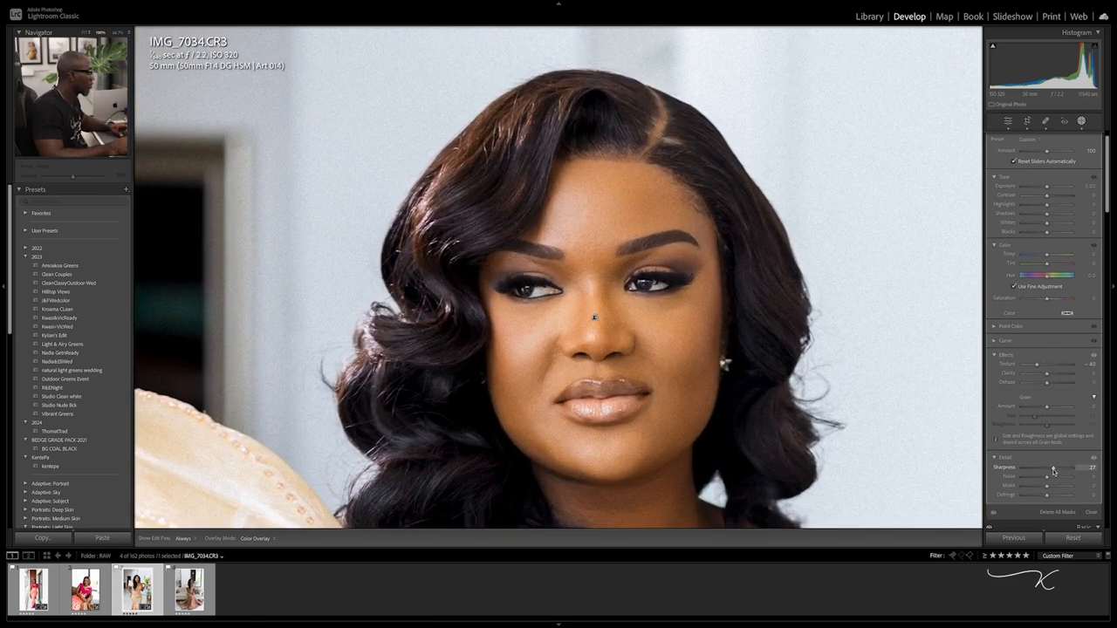
pyautogui.moveTo(1053, 471)
pyautogui.mouseDown()
pyautogui.moveTo(1024, 479)
pyautogui.moveTo(1056, 472)
pyautogui.mouseUp()
pyautogui.press('super+minus')
pyautogui.press('super+minus')
pyautogui.press('super+minus')
pyautogui.press('super+minus')
pyautogui.press('super+minus')
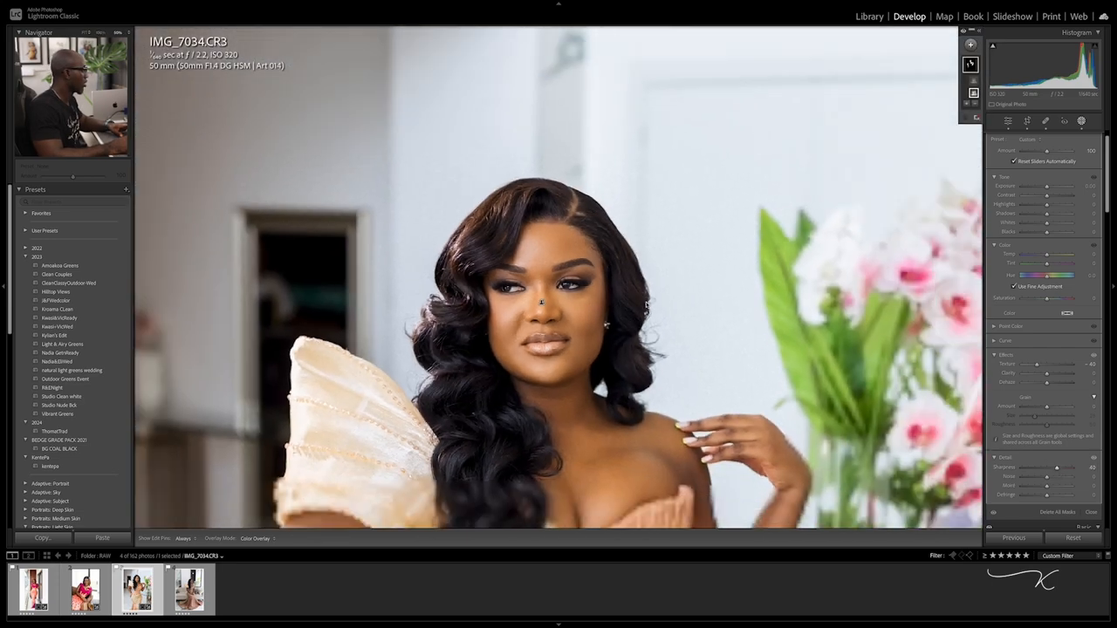
pyautogui.press('super+minus')
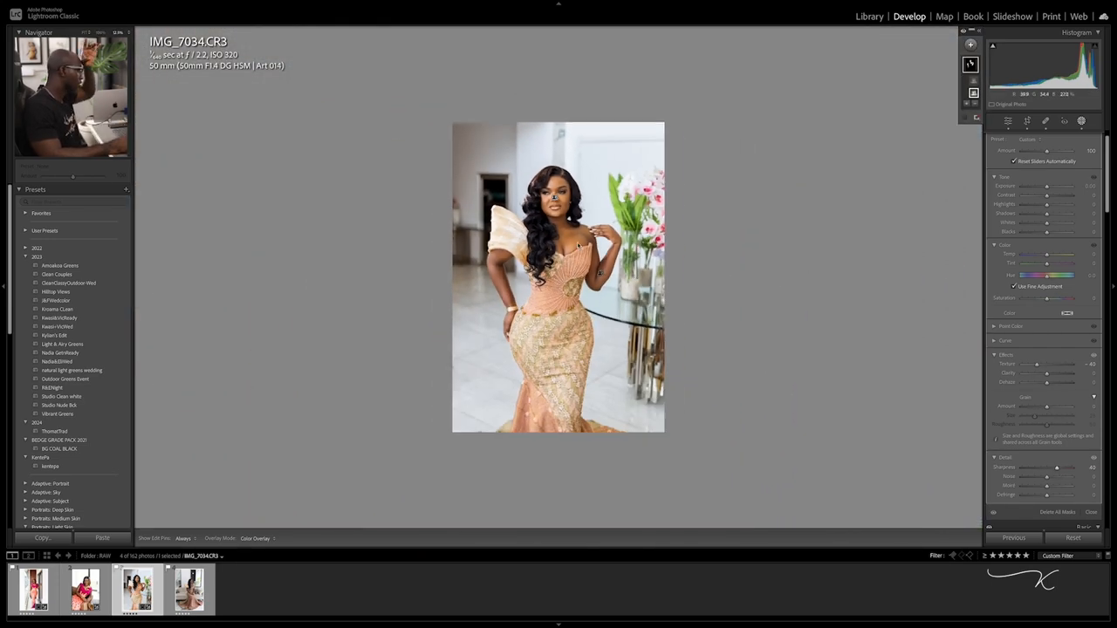
# - Finish masking on the standing portrait and set its Whites to +29
pyautogui.press('super+equal')
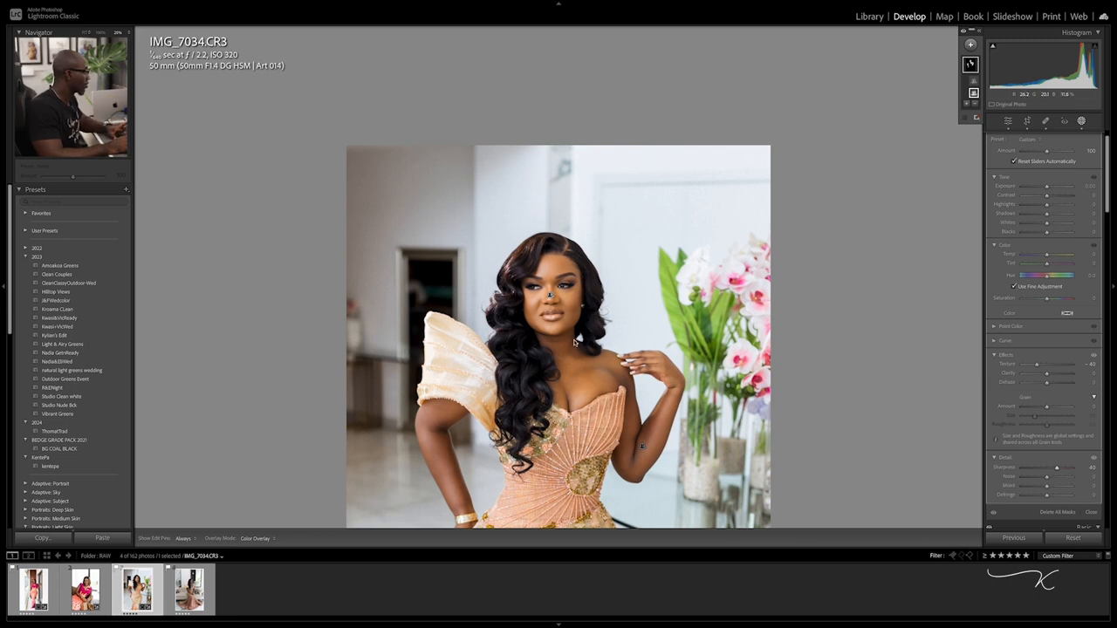
pyautogui.hotkey('shift', 'w')
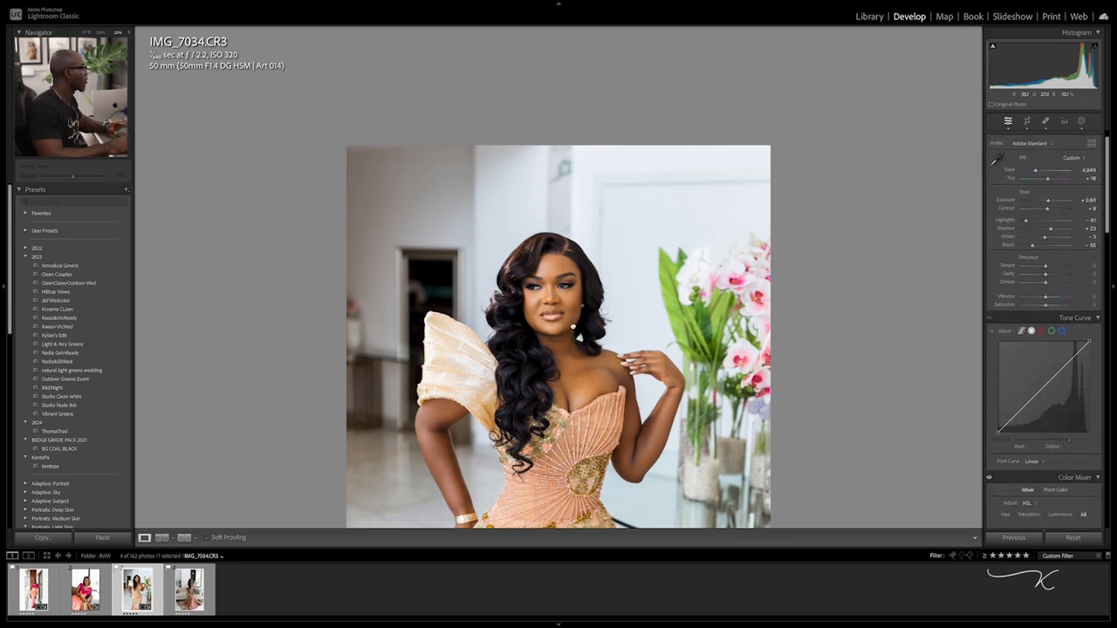
pyautogui.press('super+minus')
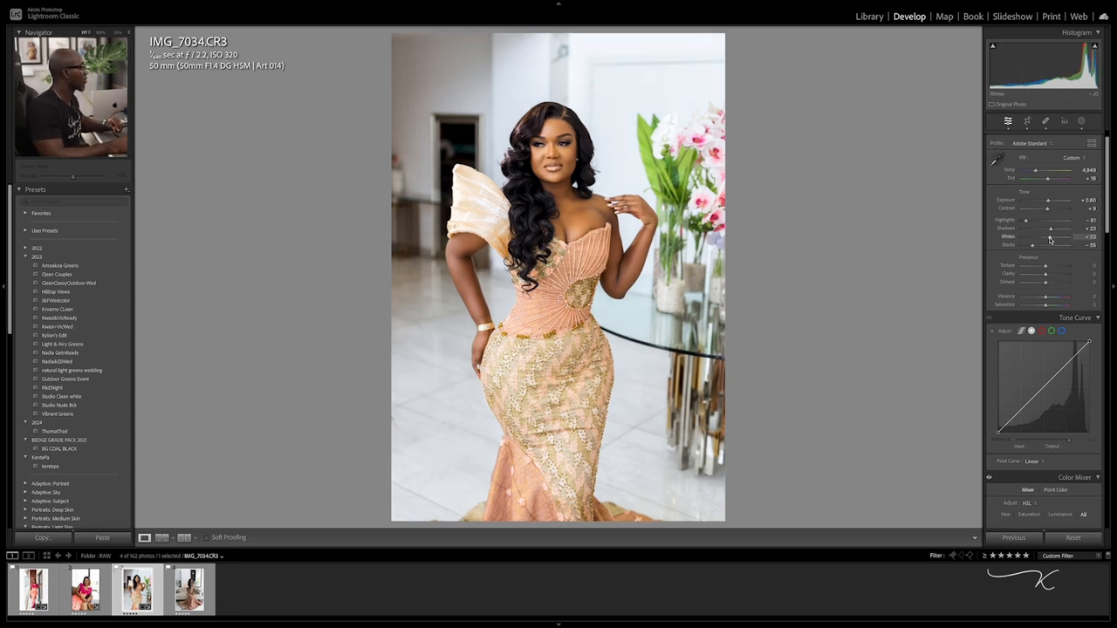
pyautogui.moveTo(1047, 240)
pyautogui.mouseDown()
pyautogui.moveTo(1037, 241)
pyautogui.moveTo(1052, 243)
pyautogui.mouseUp()
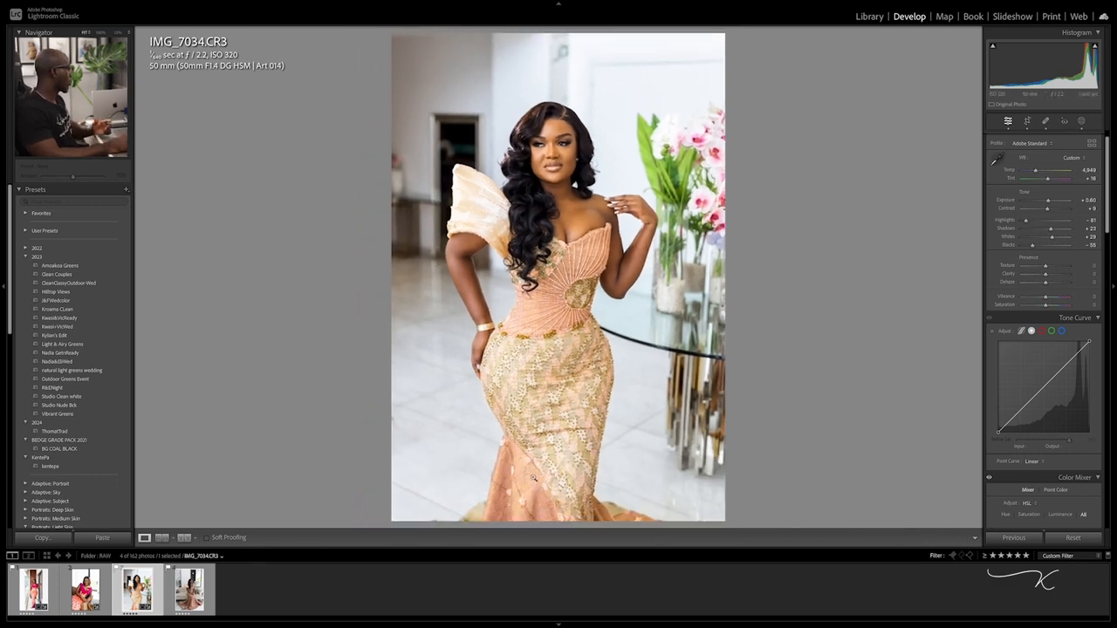
# - Copy the standing portrait's develop settings without the mask, healing or crop, and paste them onto IMG_7059
pyautogui.click(42, 537)
pyautogui.press('Return')
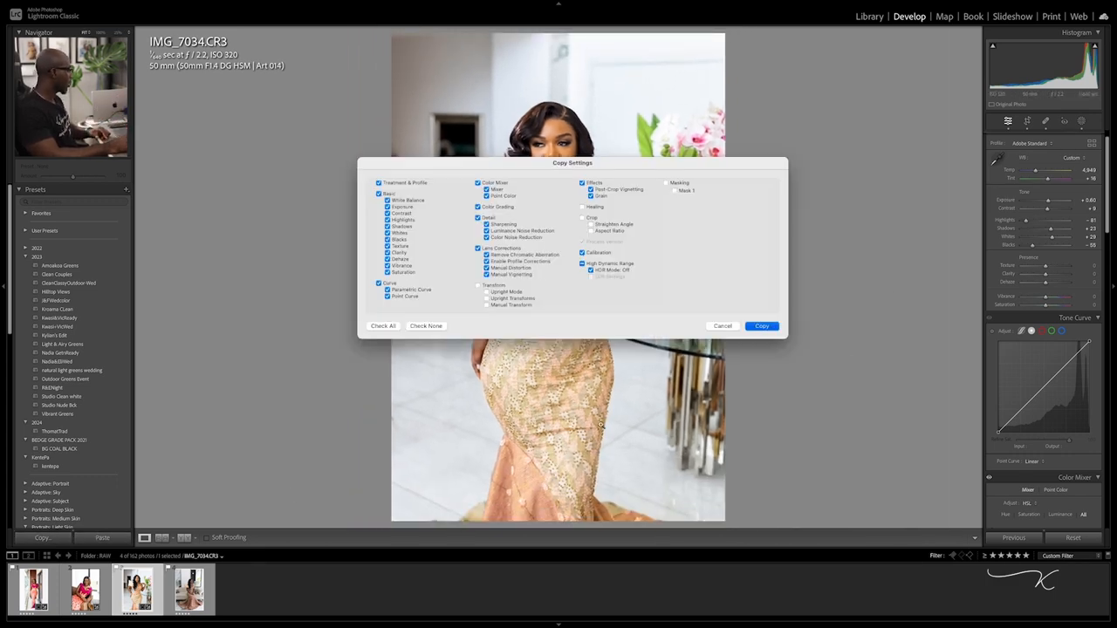
pyautogui.click(189, 590)
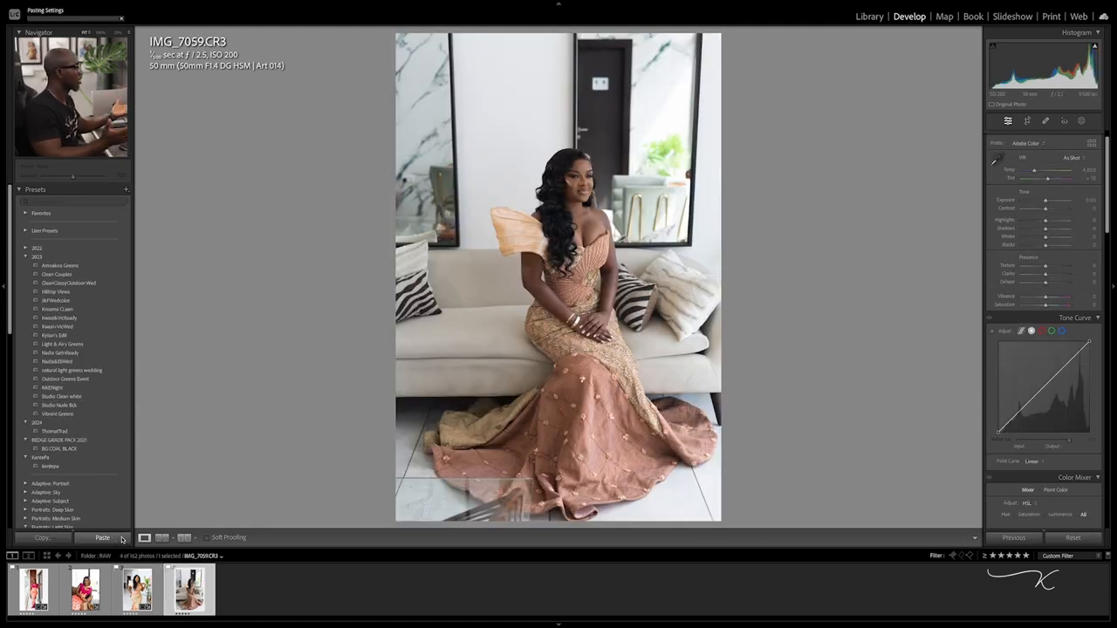
pyautogui.click(116, 540)
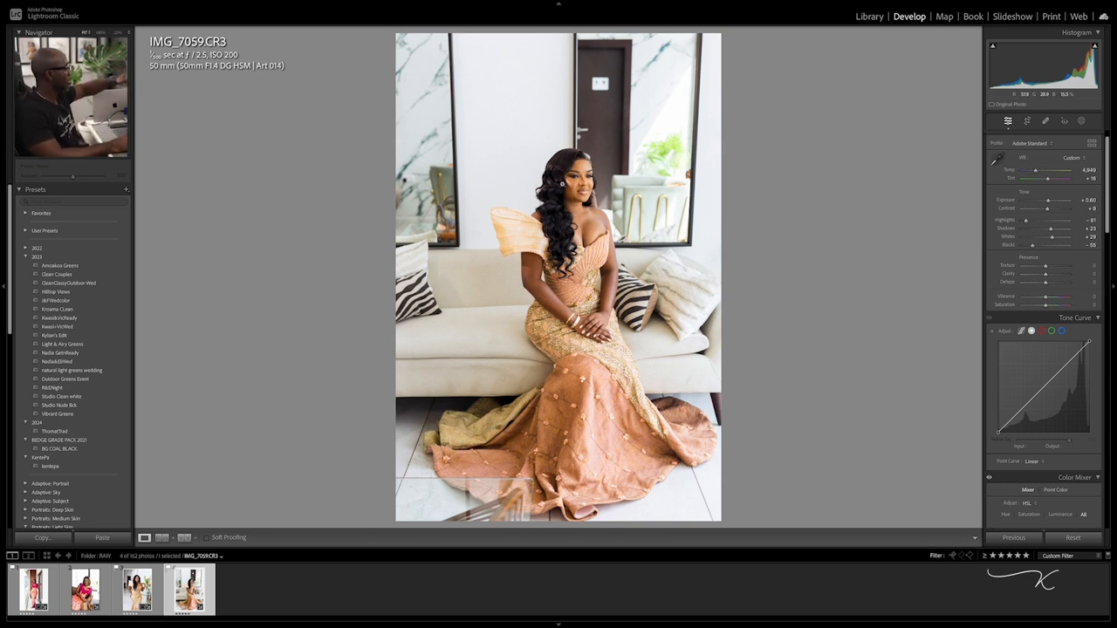
# - Examine the pasted edit on the seated woman's face and compare its look with the standing portrait
pyautogui.click(571, 182)
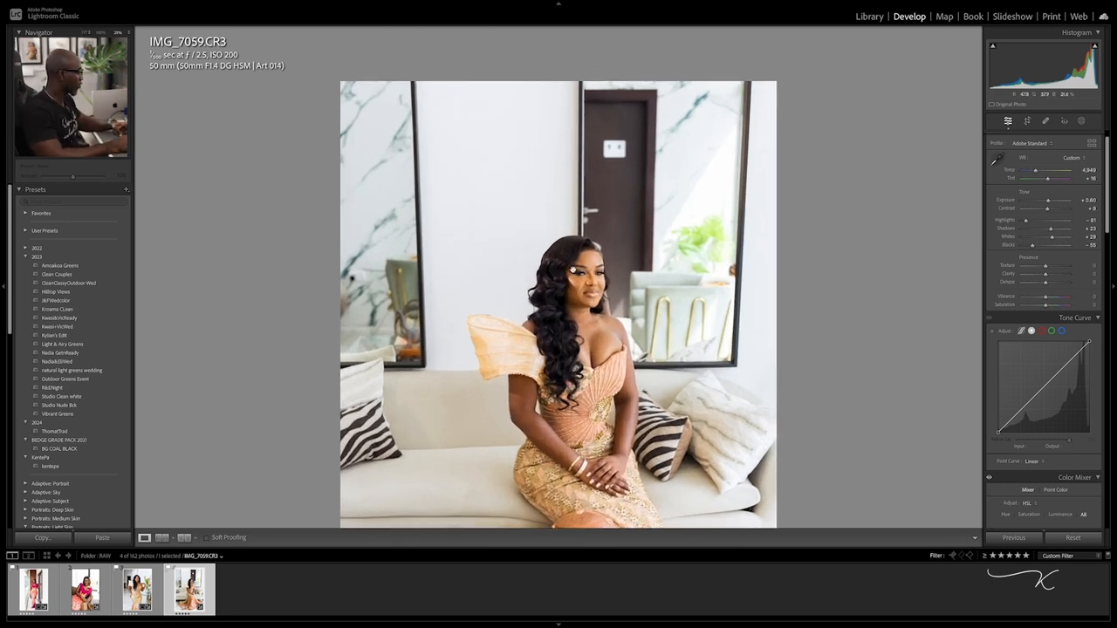
pyautogui.click(572, 269)
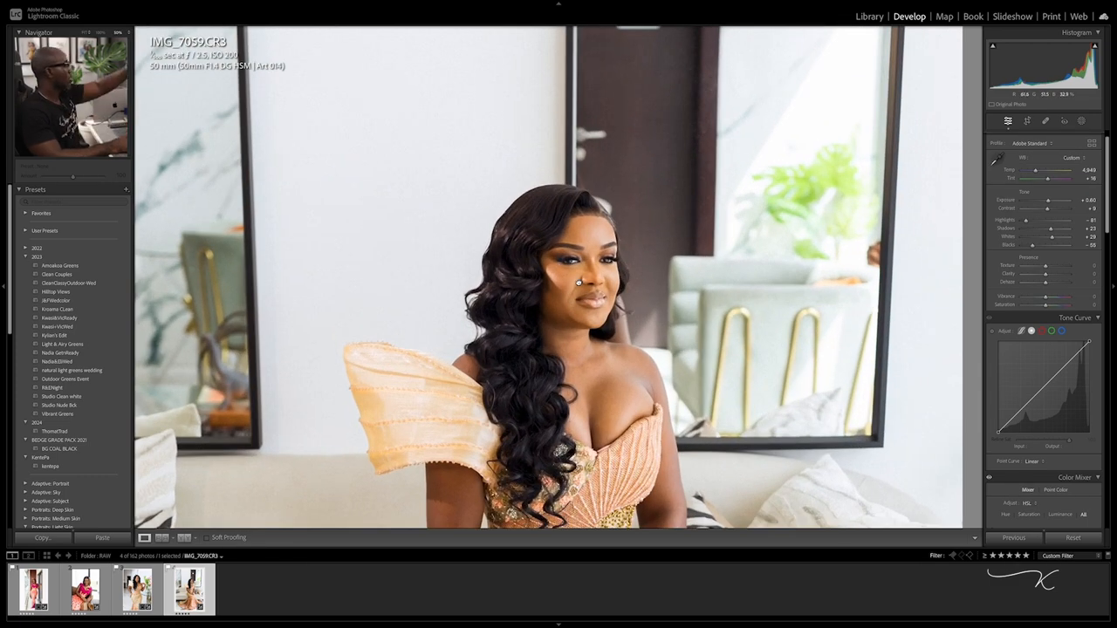
pyautogui.click(579, 282)
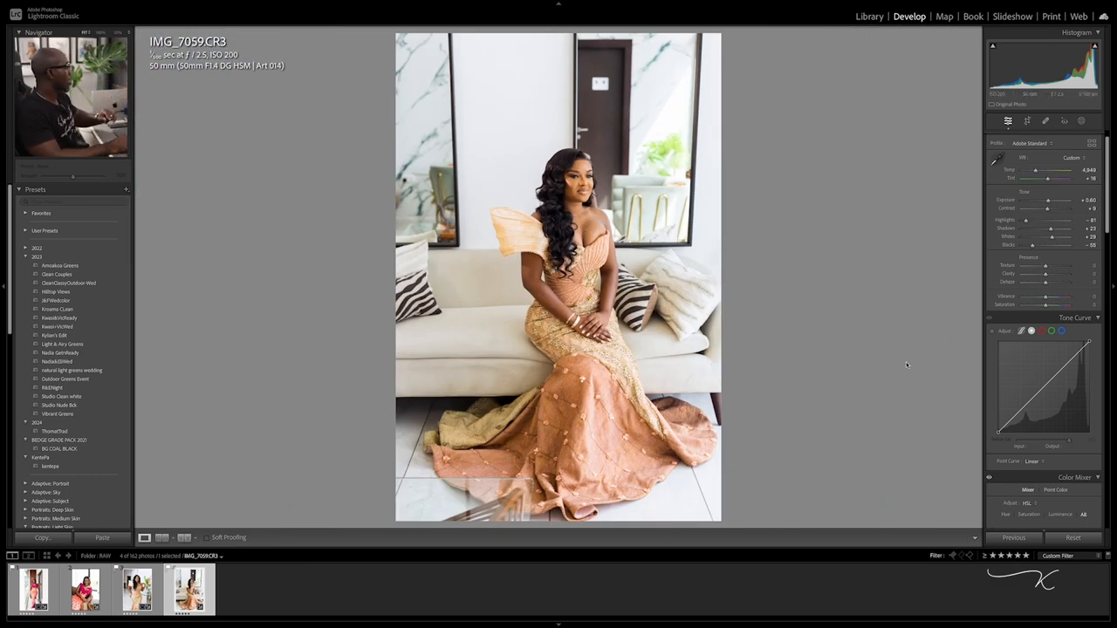
pyautogui.press('Left')
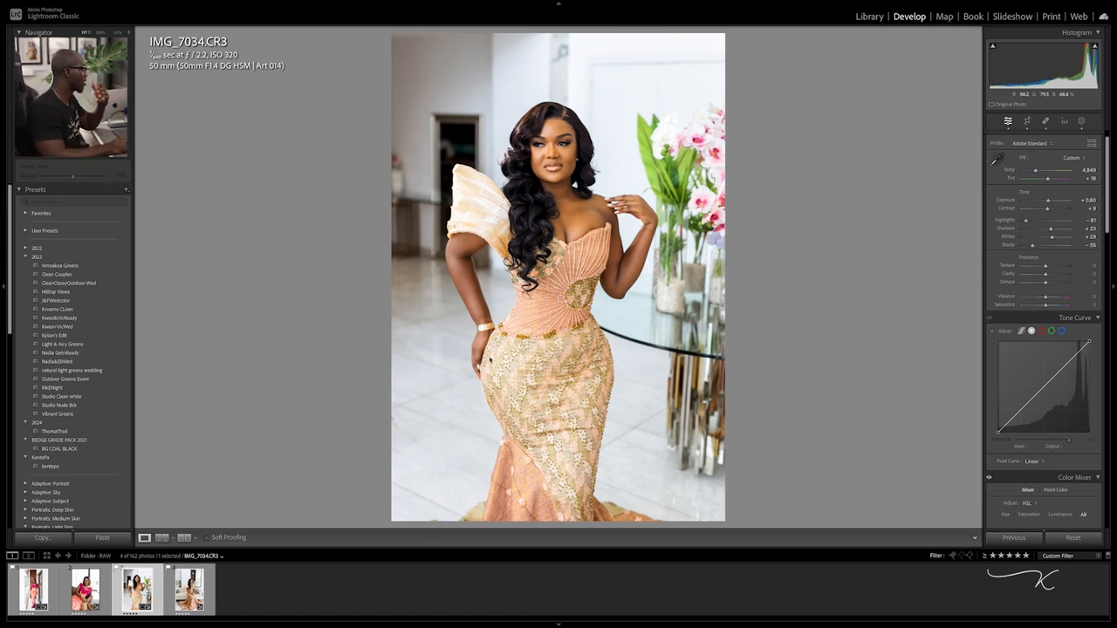
pyautogui.click(189, 590)
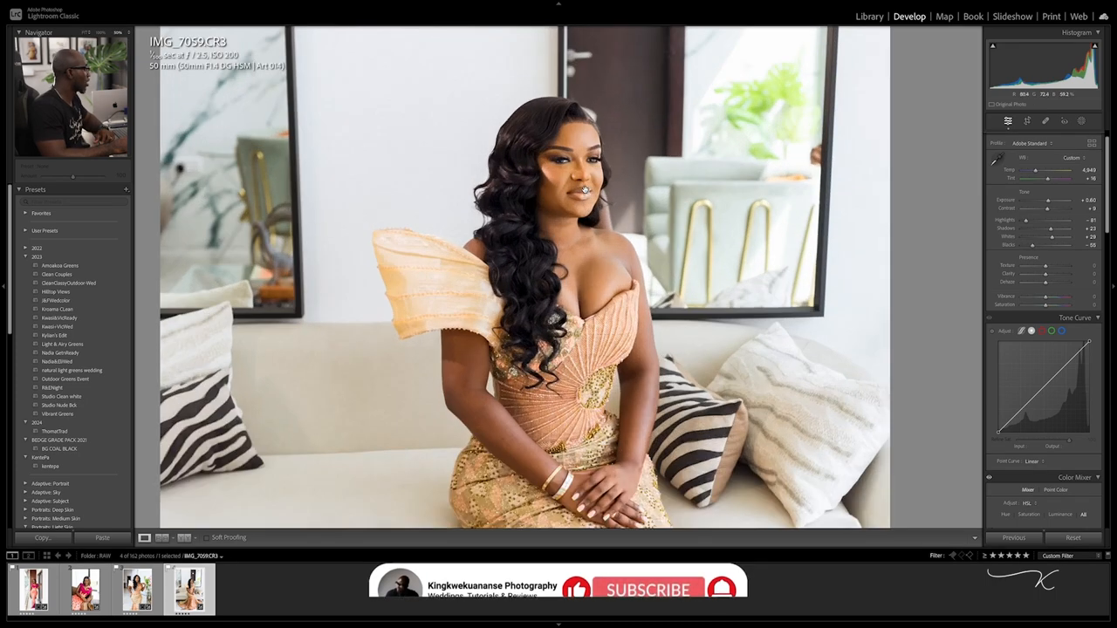
pyautogui.click(586, 192)
pyautogui.moveTo(596, 261); pyautogui.dragTo(598, 278)
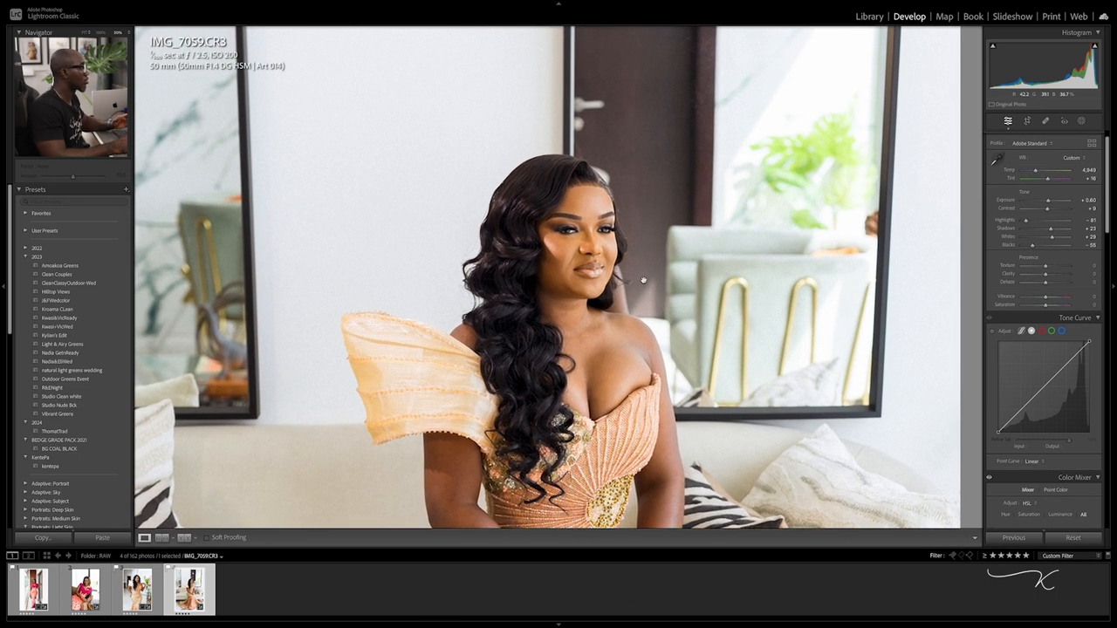
# - Create a person mask covering the seated woman's facial skin and body skin
pyautogui.press('super+=')
pyautogui.click(1082, 121)
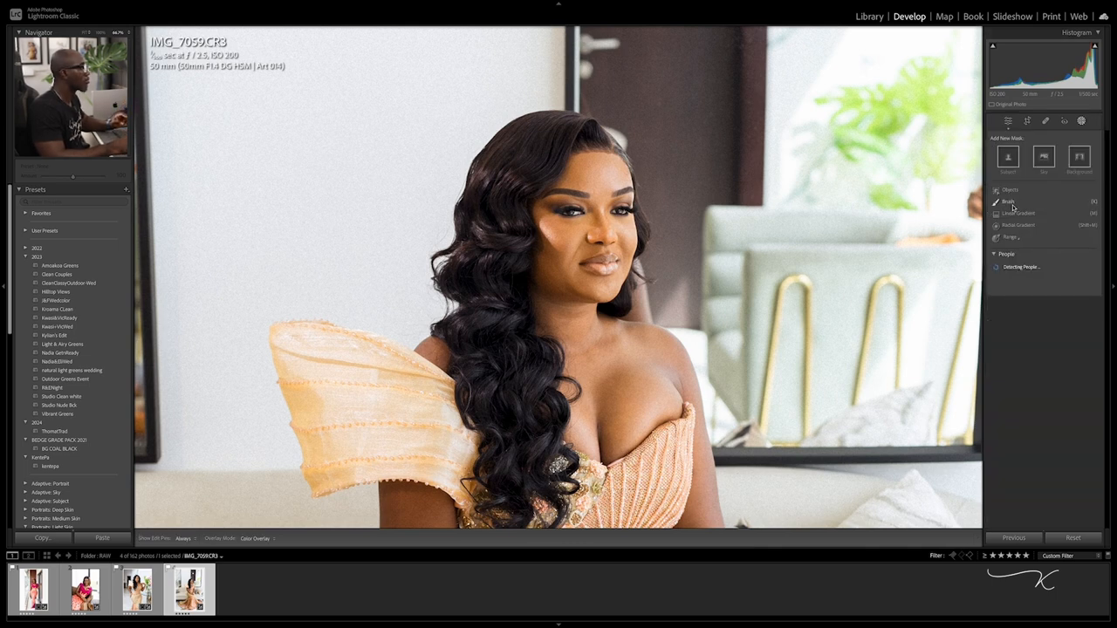
pyautogui.click(1006, 271)
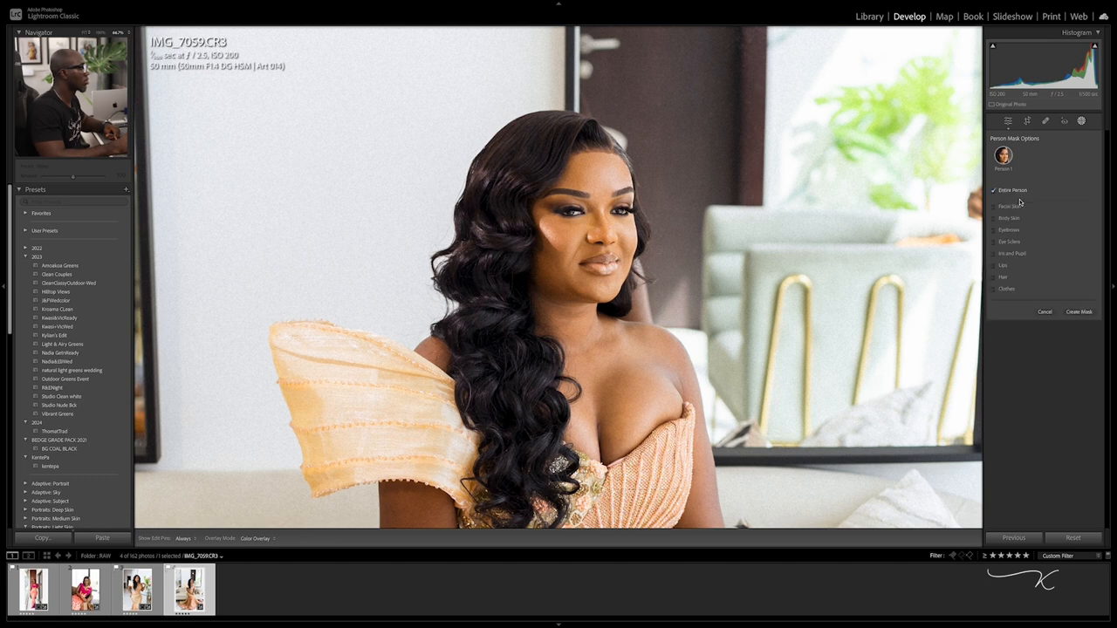
pyautogui.click(1016, 207)
pyautogui.click(1016, 219)
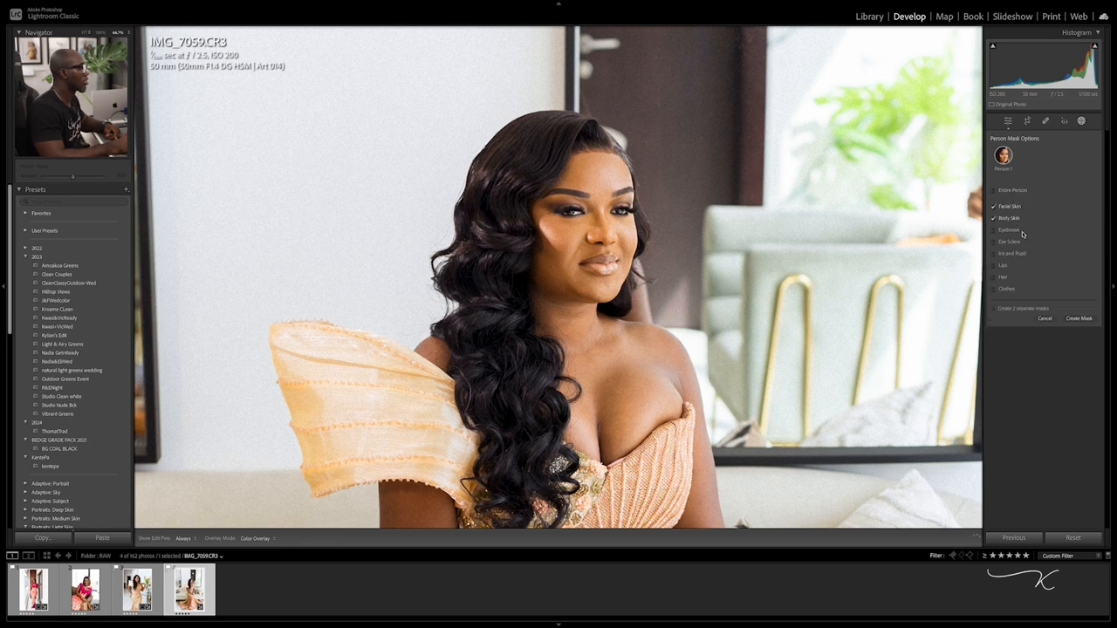
pyautogui.click(1073, 319)
# - Apply the Texture preset to the seated woman's skin mask, with Texture at about -50, and raise Sharpness slightly
pyautogui.click(1043, 160)
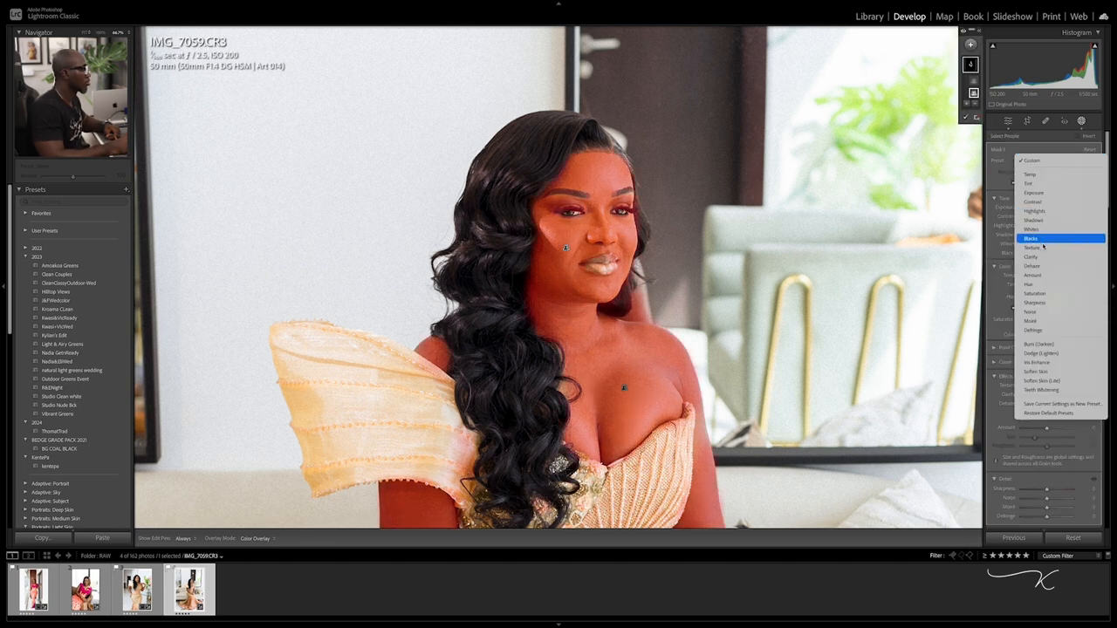
pyautogui.click(1039, 248)
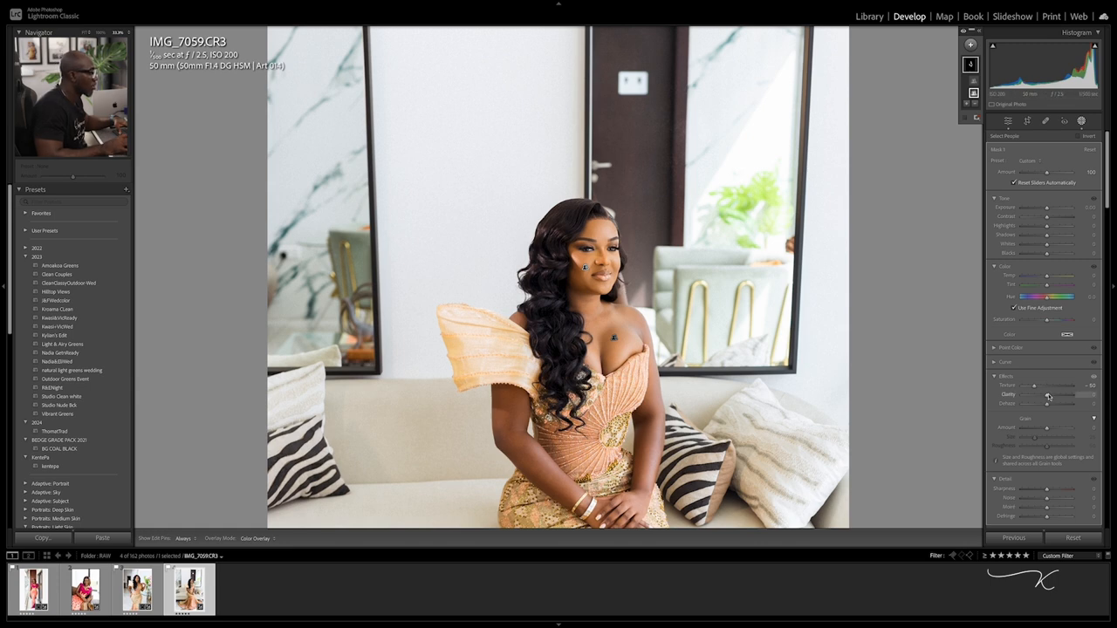
pyautogui.scroll(-1, 1047, 438)
pyautogui.moveTo(1047, 471); pyautogui.dragTo(1052, 473)
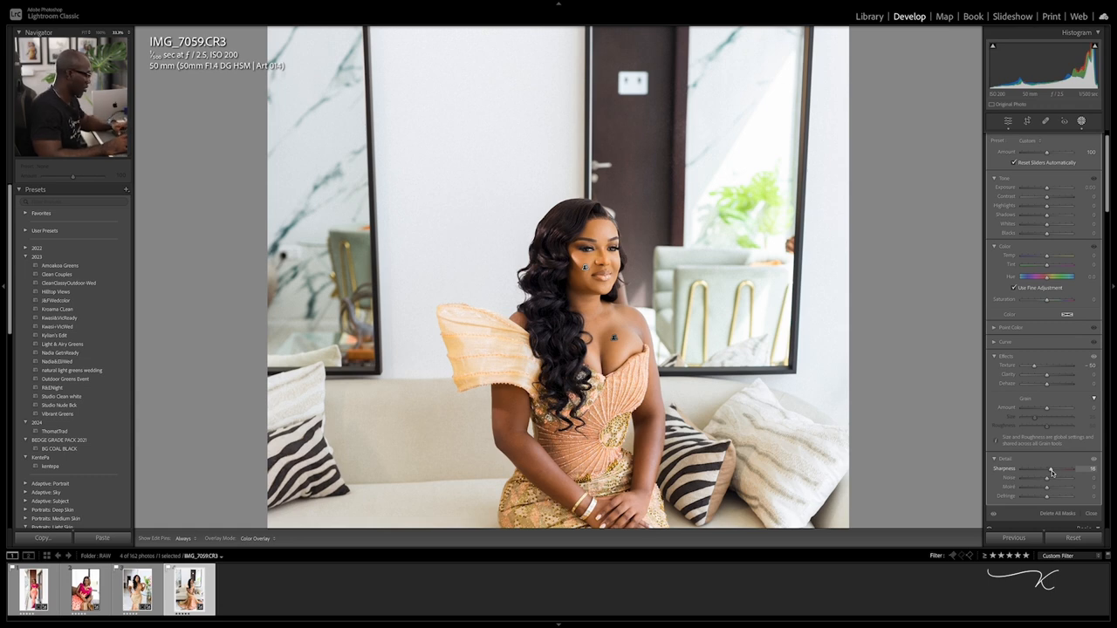
pyautogui.hotkey('shift', 'w')
pyautogui.click(609, 254)
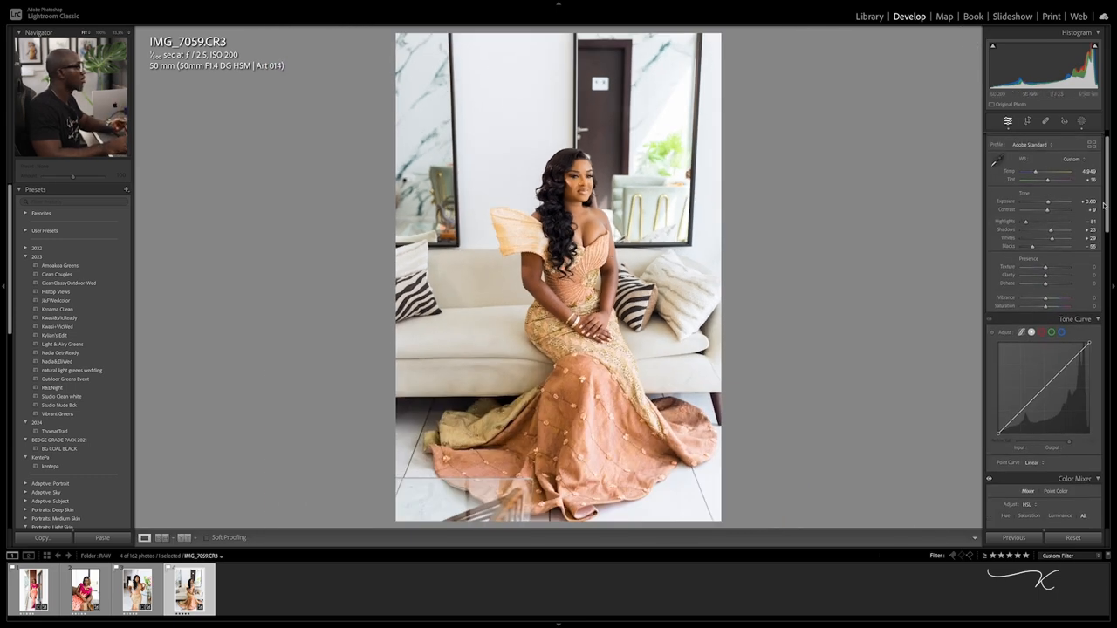
# - Straighten the seated portrait to an angle of 0.81, extend the crop's upper edge, and compare with the unedited version
pyautogui.scroll(1, 1030, 243)
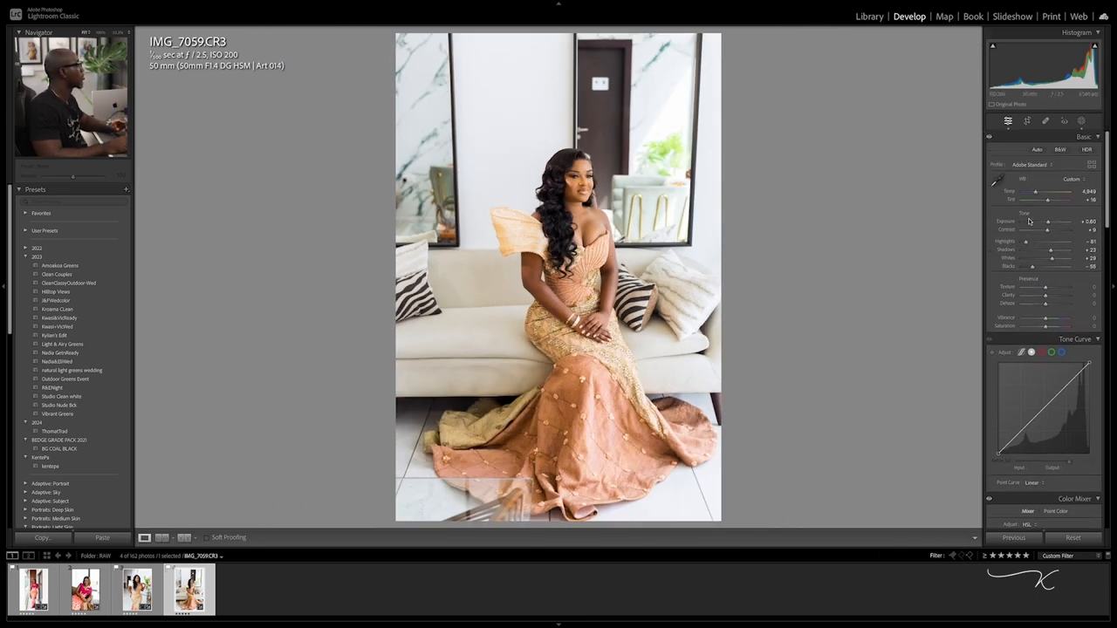
pyautogui.click(1028, 120)
pyautogui.moveTo(937, 278); pyautogui.dragTo(933, 281)
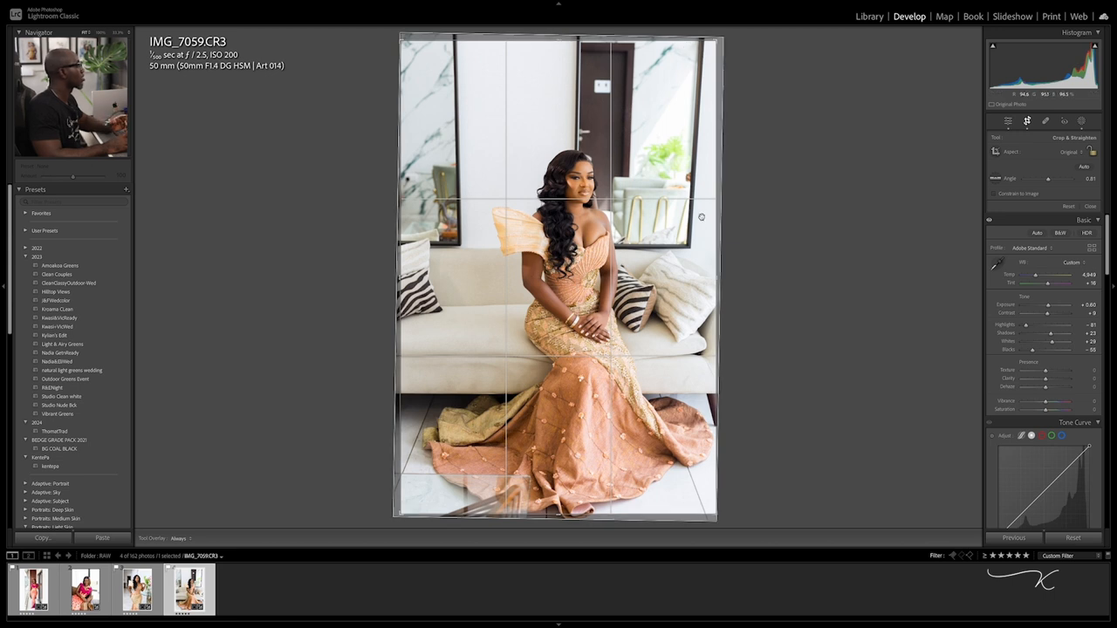
pyautogui.moveTo(687, 103); pyautogui.dragTo(463, 54)
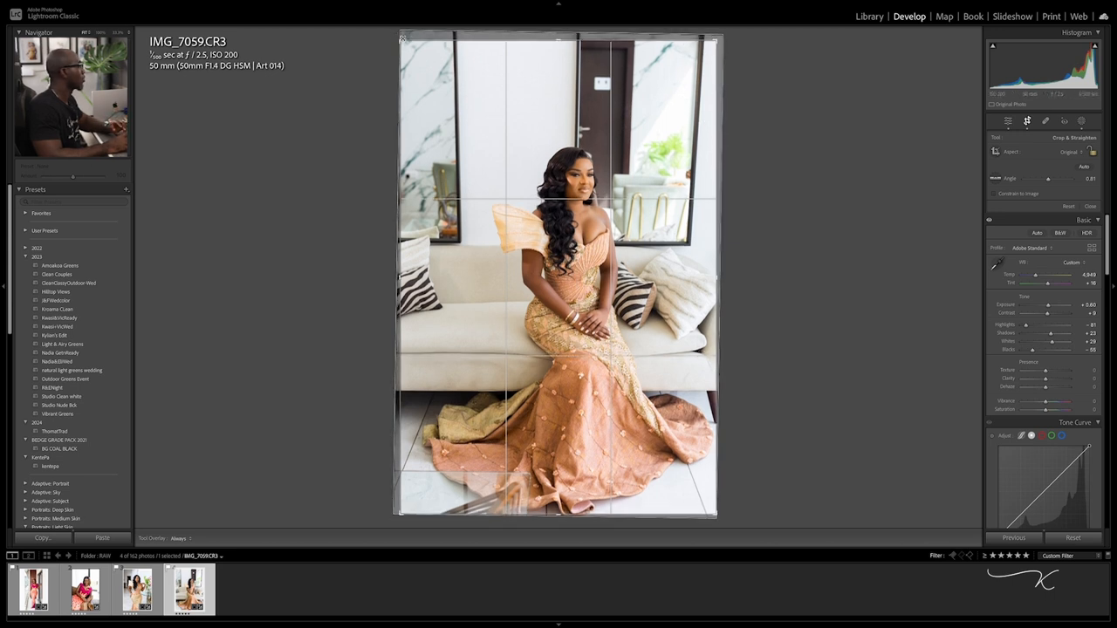
pyautogui.moveTo(559, 41); pyautogui.dragTo(559, 35)
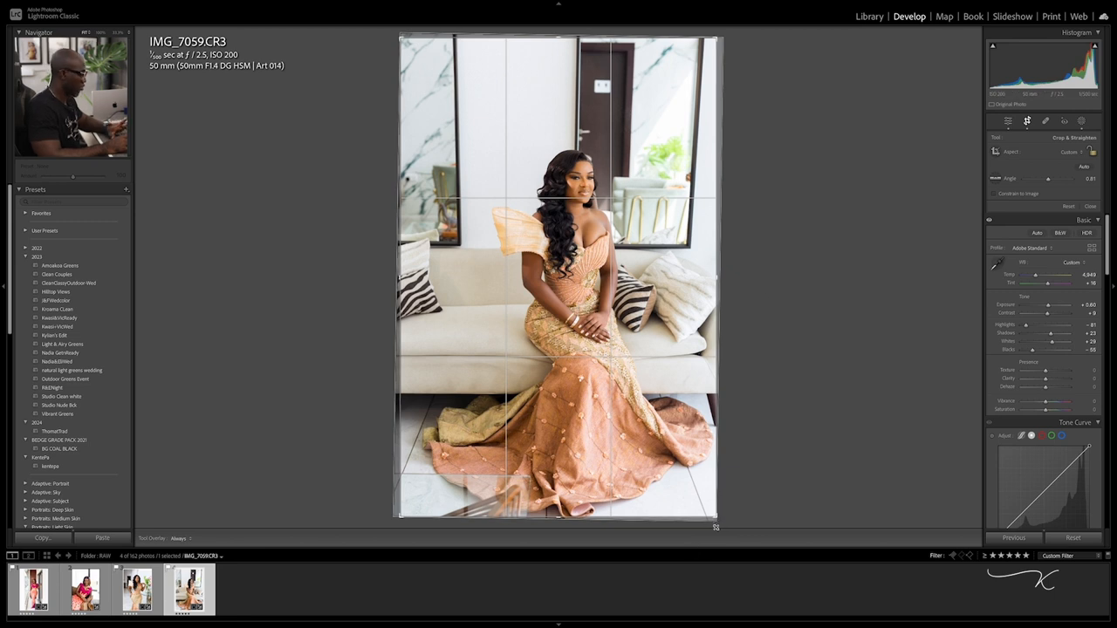
pyautogui.press('Return')
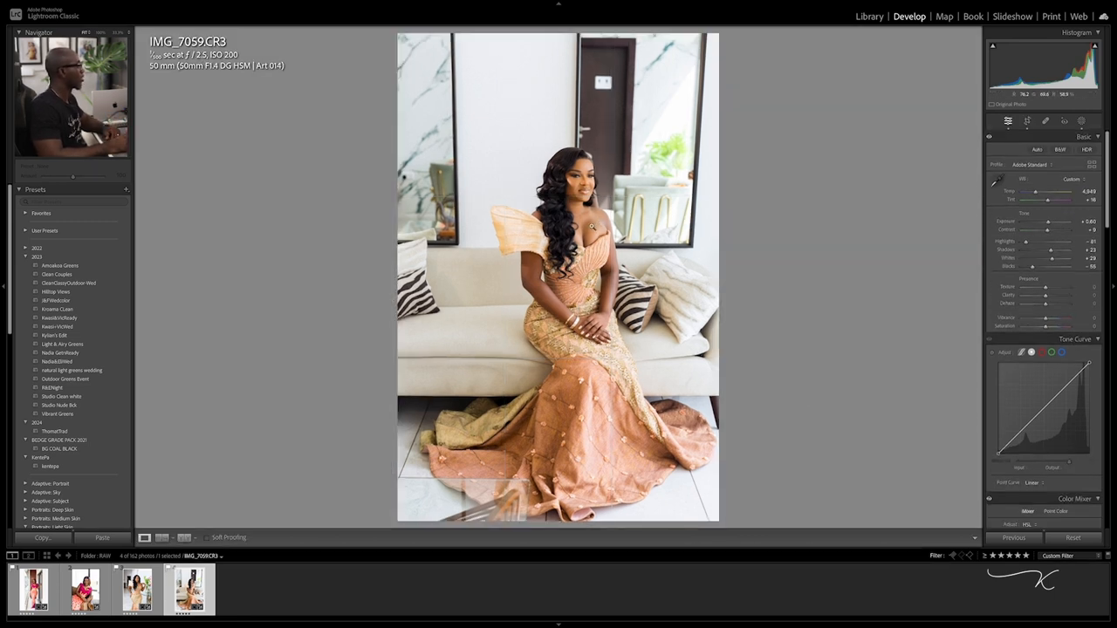
pyautogui.press('\\')
pyautogui.press('\\')
pyautogui.press('\\')
pyautogui.press('\\')
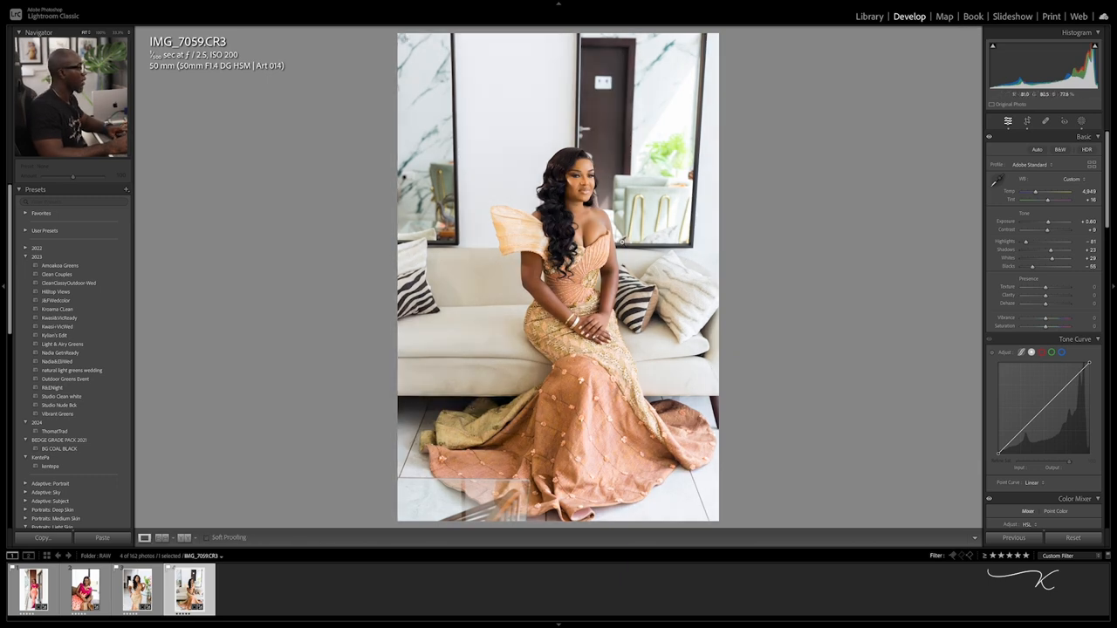
# - Set the Yellow saturation to -56 in the Color Mixer and compare the portrait before and after
pyautogui.scroll(-5, 1110, 288)
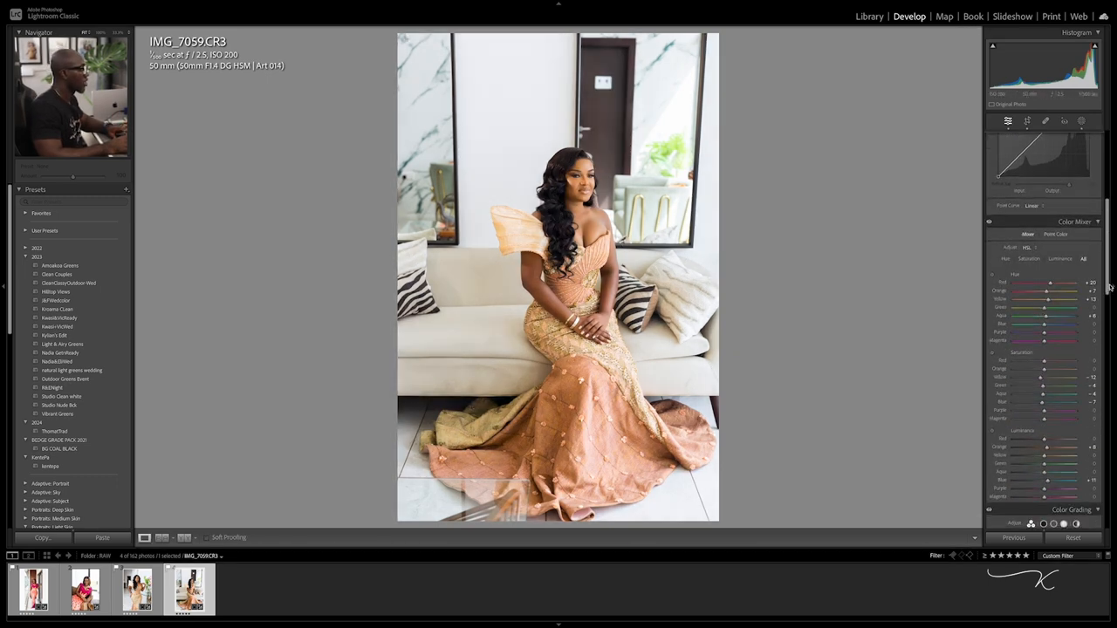
pyautogui.scroll(-1, 1110, 288)
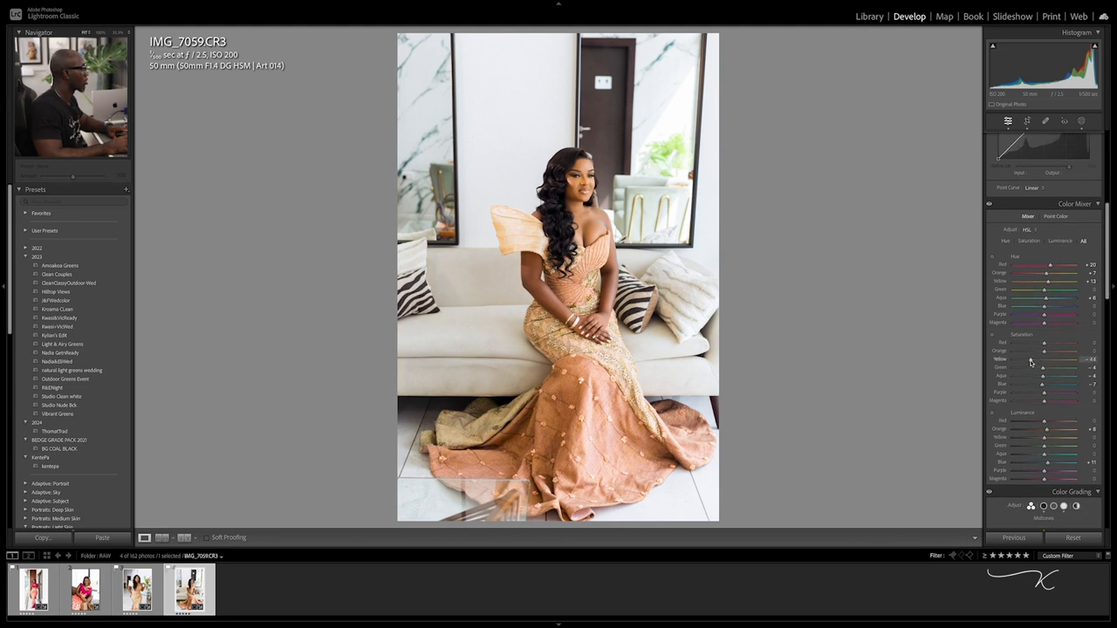
pyautogui.moveTo(1031, 362); pyautogui.dragTo(1028, 362)
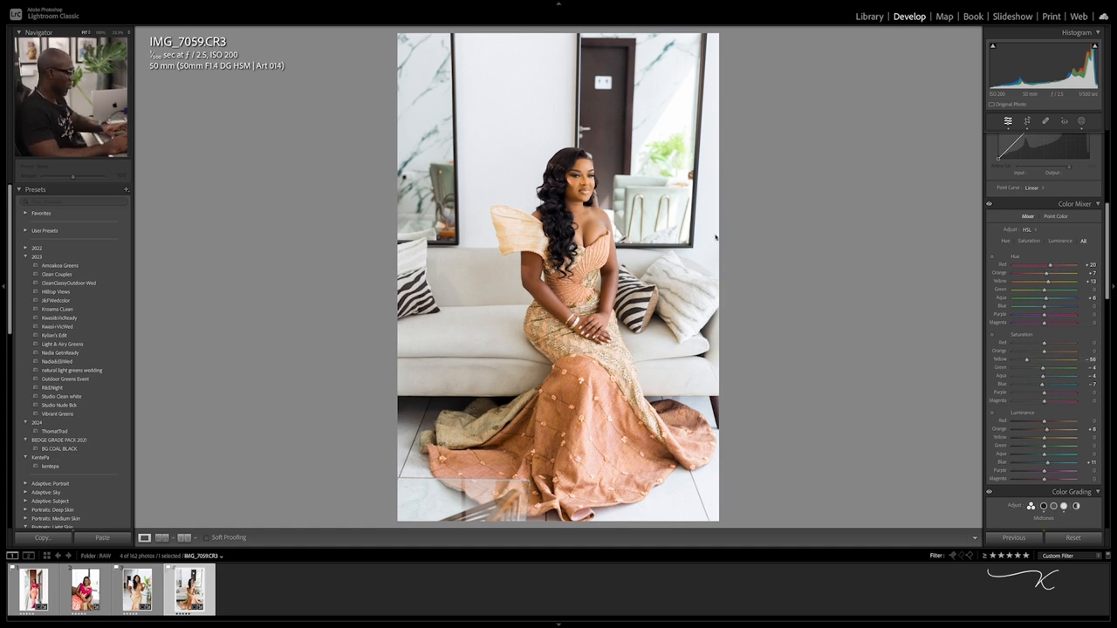
pyautogui.press('\\')
pyautogui.press('\\')
pyautogui.press('\\')
pyautogui.press('\\')
pyautogui.press('\\')
pyautogui.press('\\')
# - Cool the white balance to a Temp of about 4,784 and fine-tune the Exposure
pyautogui.scroll(5, 1039, 219)
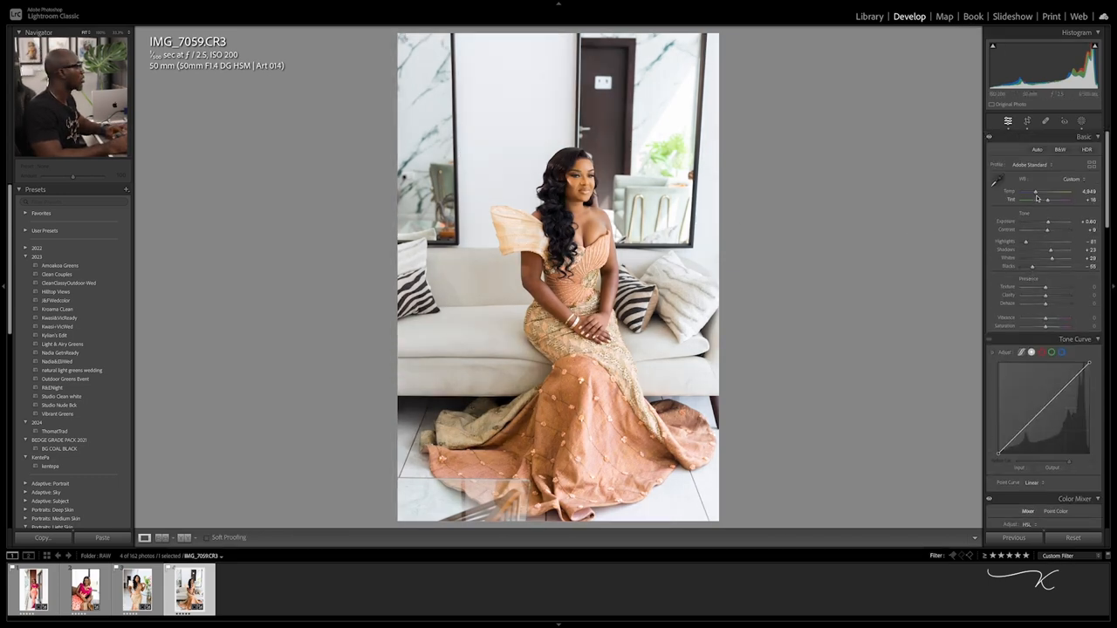
pyautogui.moveTo(1036, 194); pyautogui.dragTo(1037, 196)
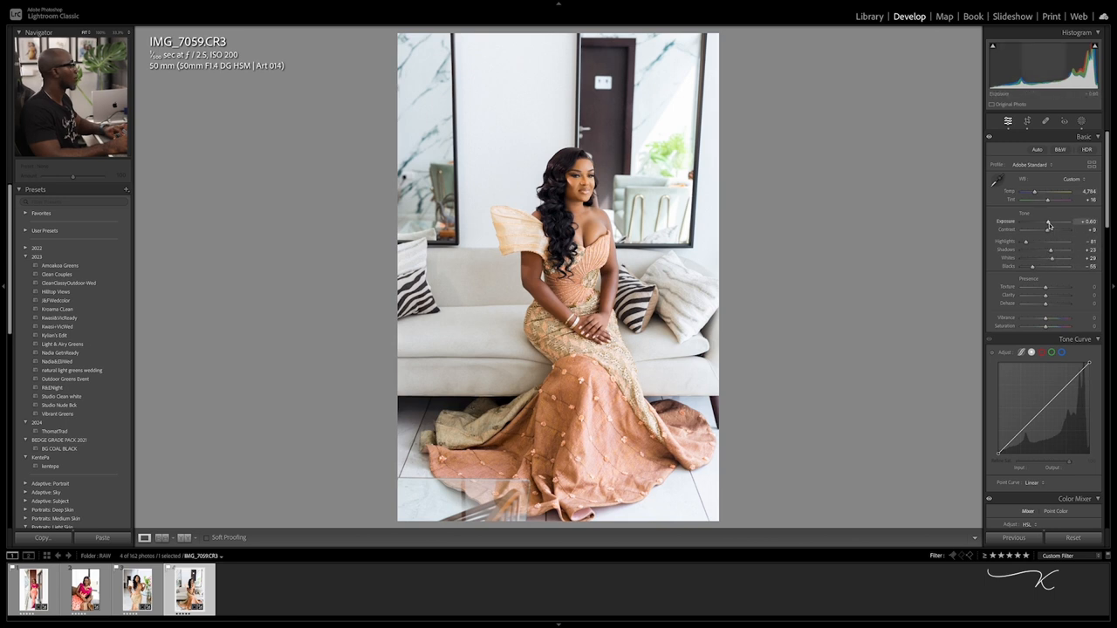
pyautogui.moveTo(1049, 225); pyautogui.dragTo(1049, 226)
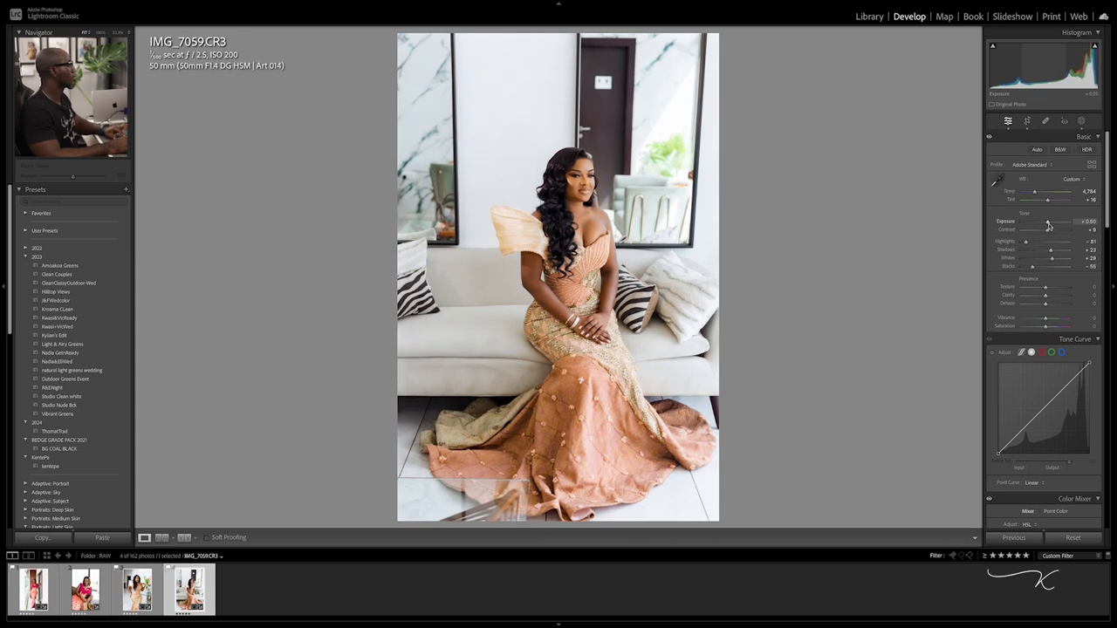